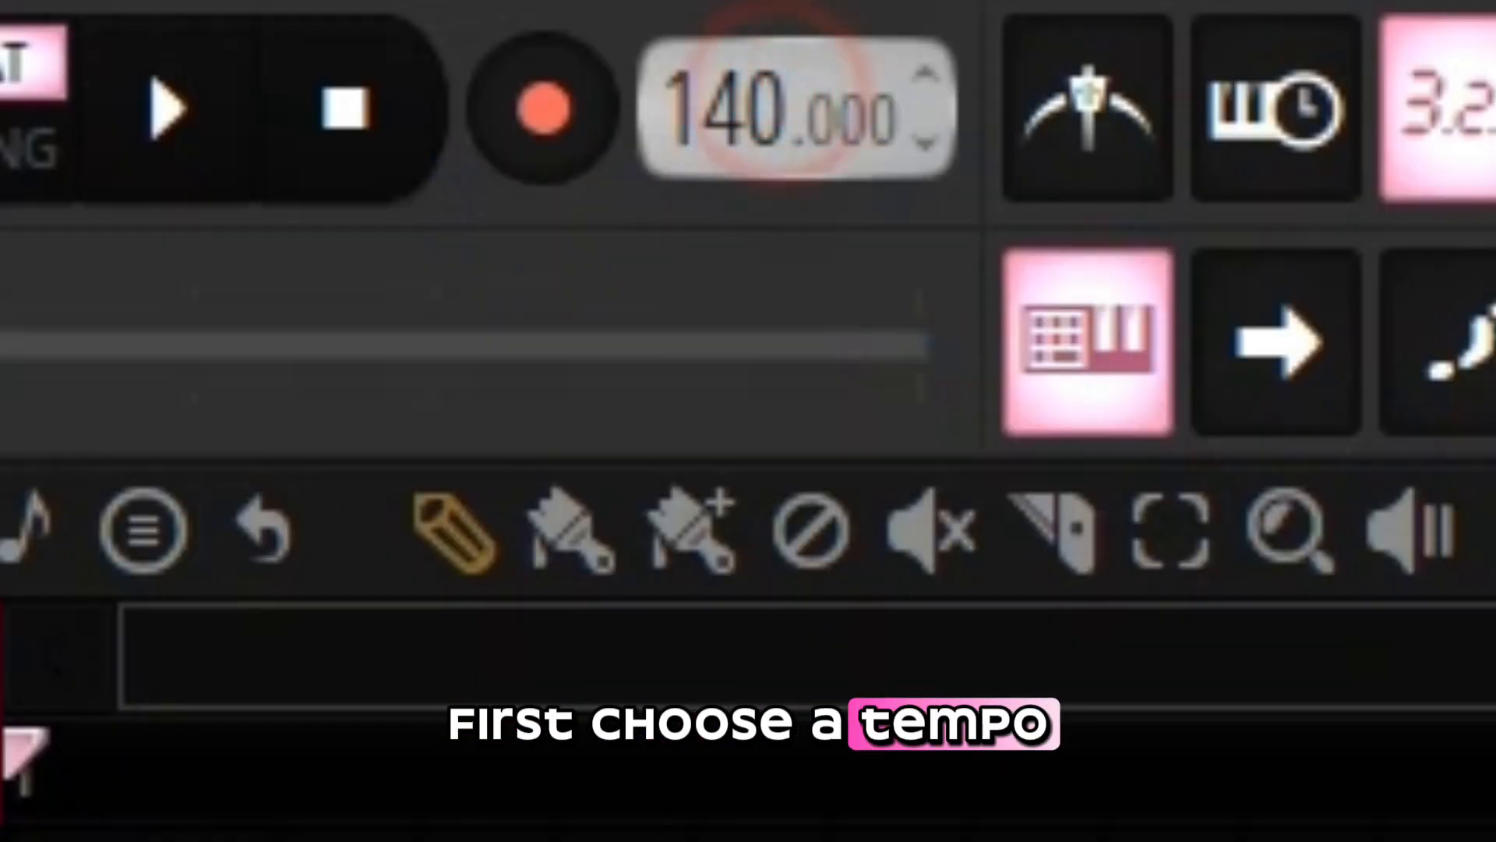
- Set the project tempo to 90 BPM and the typing keyboard to root note E with the Other Phrygian layout
left_click_drag(779, 94, 779, 405)
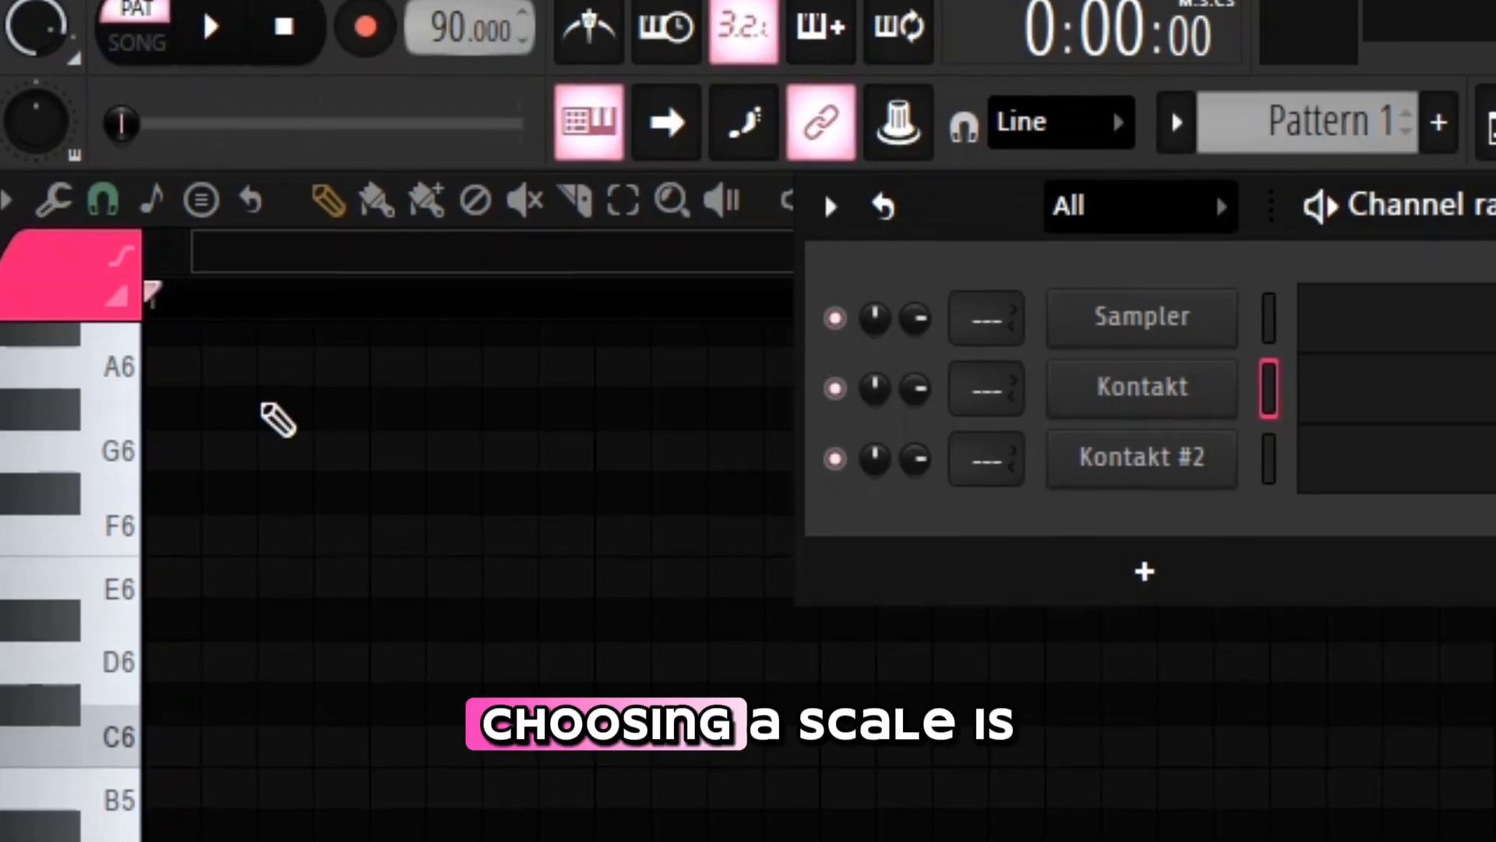
right_click(590, 121)
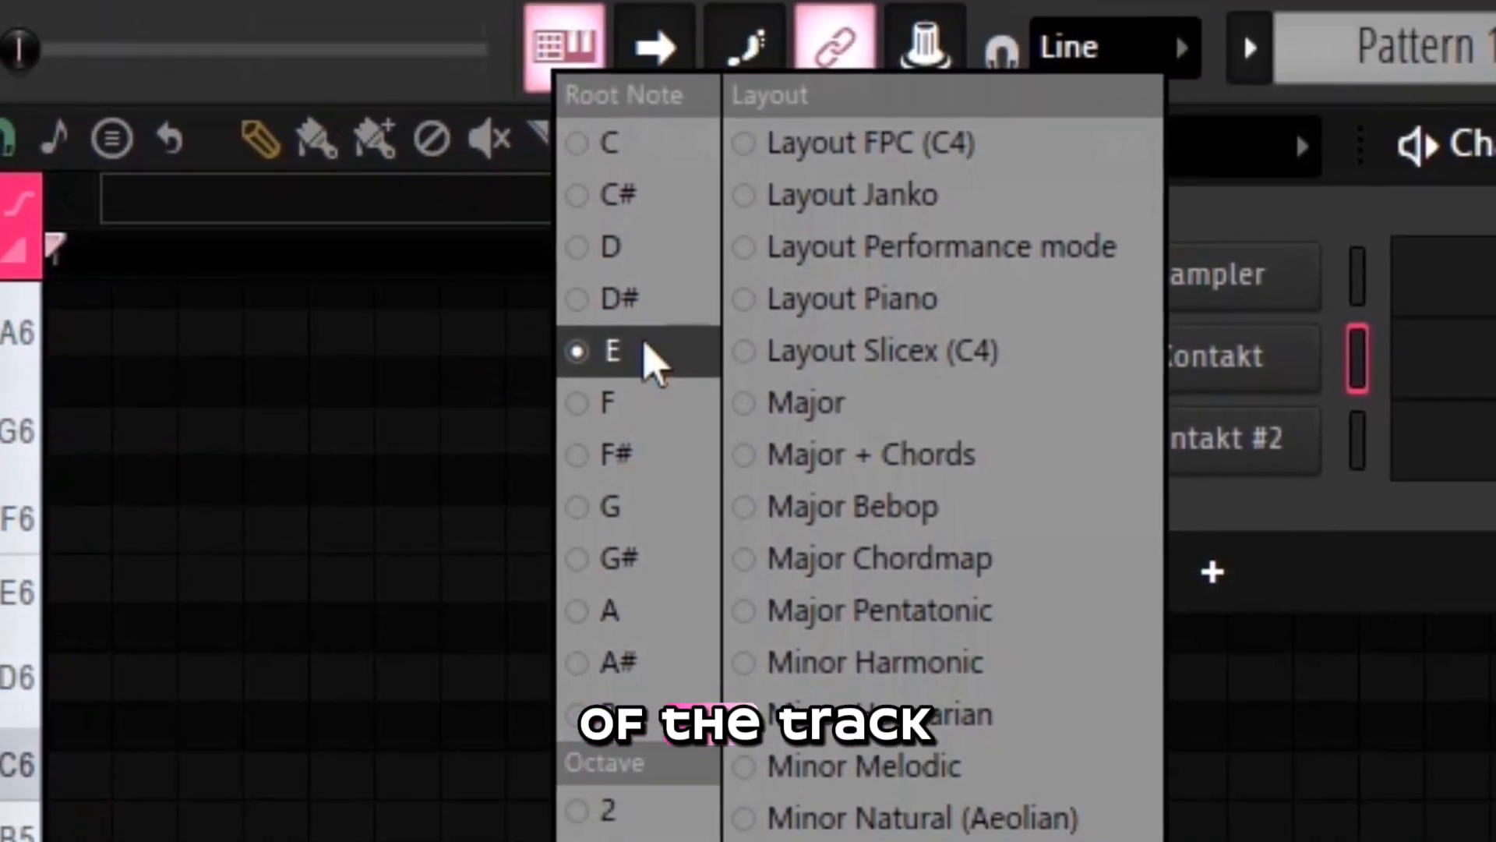
left_click(633, 259)
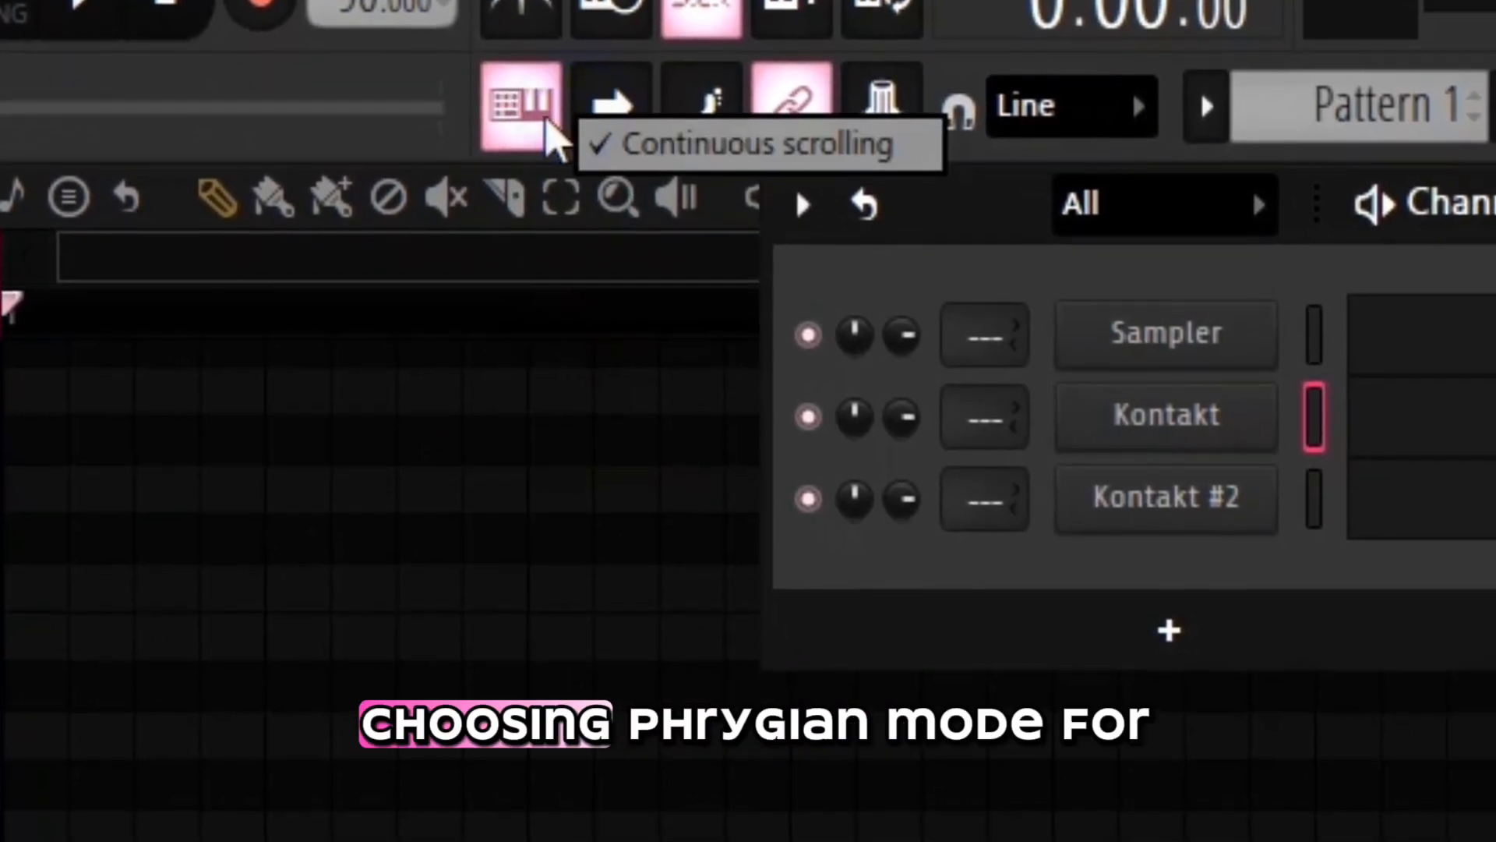
right_click(534, 152)
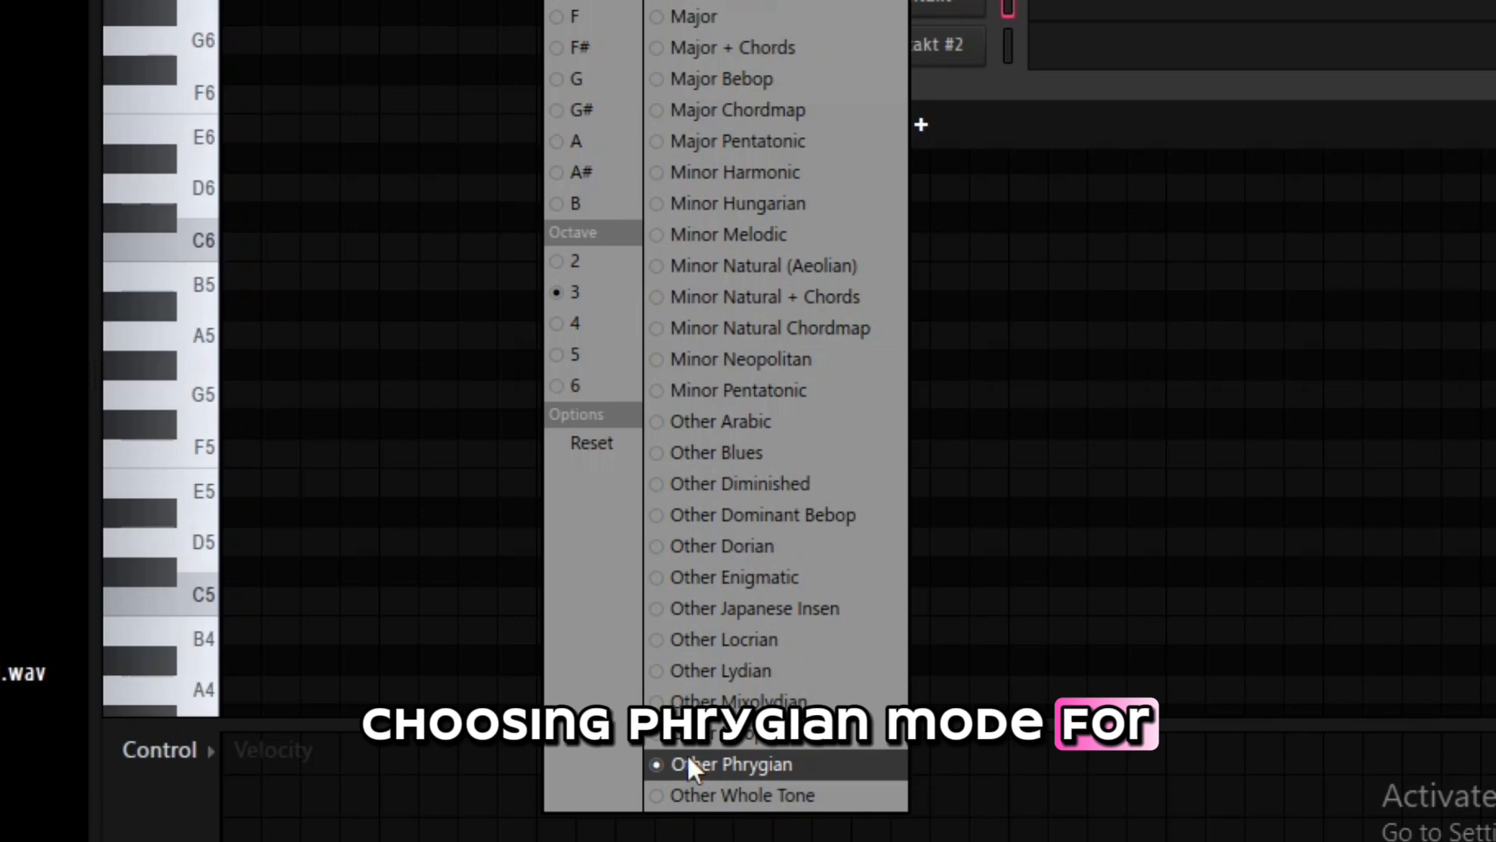
left_click(686, 753)
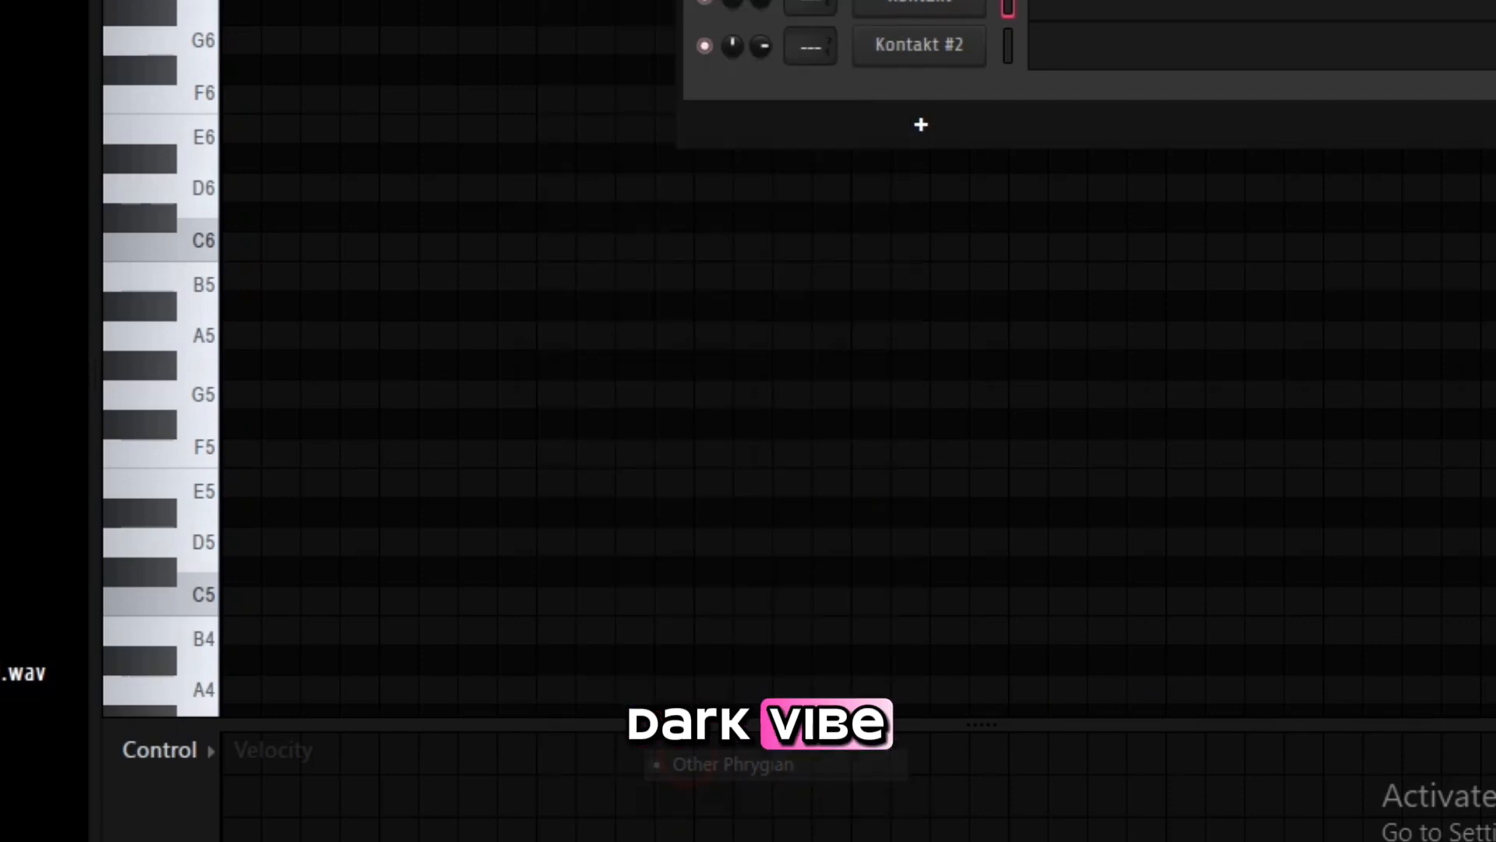
- Set up the piano roll's scale highlighting for the E Phrygian scale
left_click(293, 131)
mouse_move(319, 251)
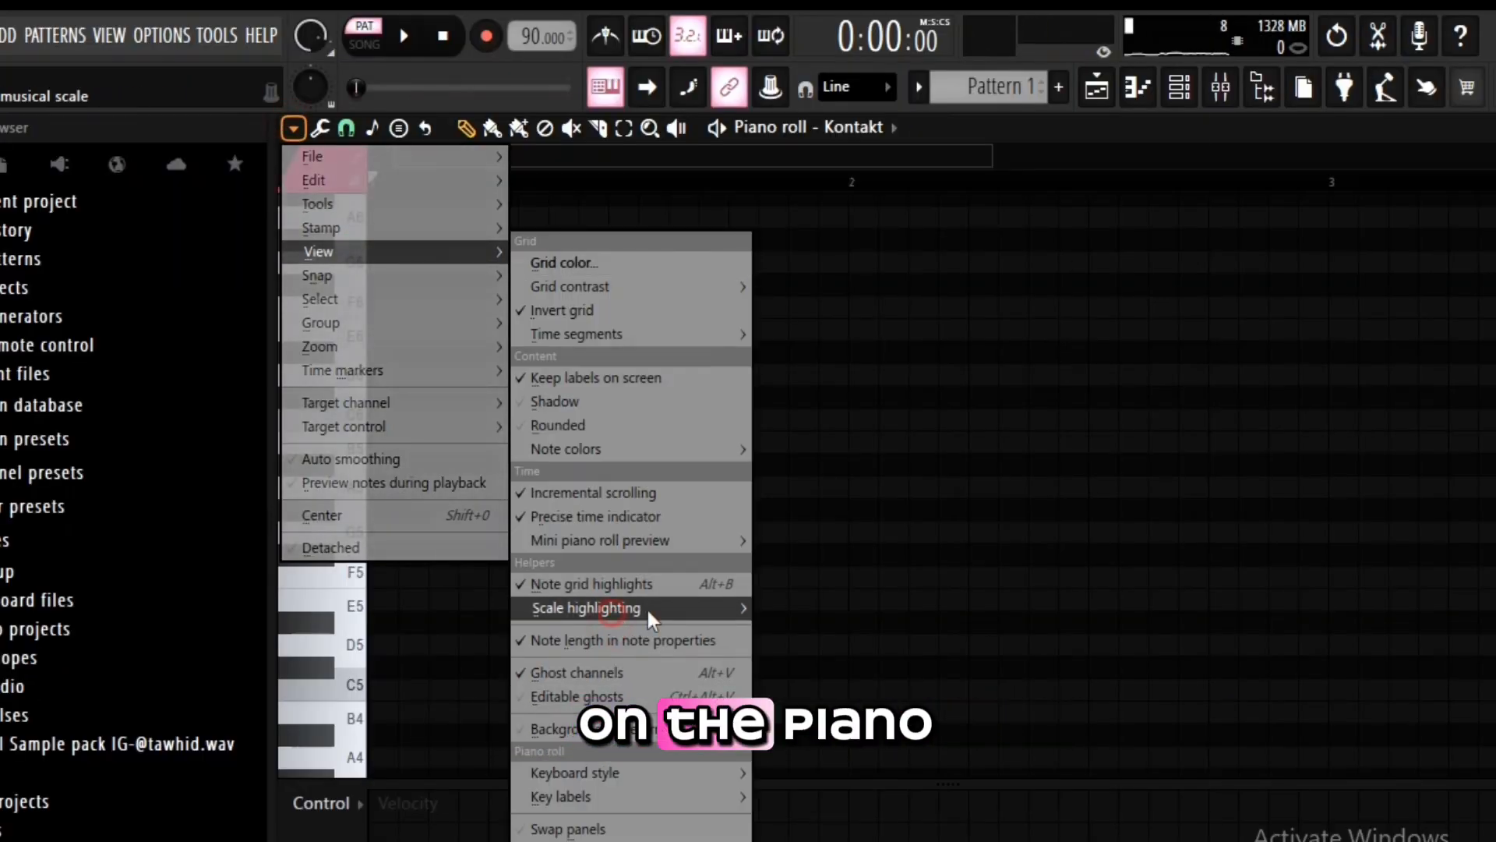
mouse_move(648, 611)
left_click(1091, 65)
left_click(293, 127)
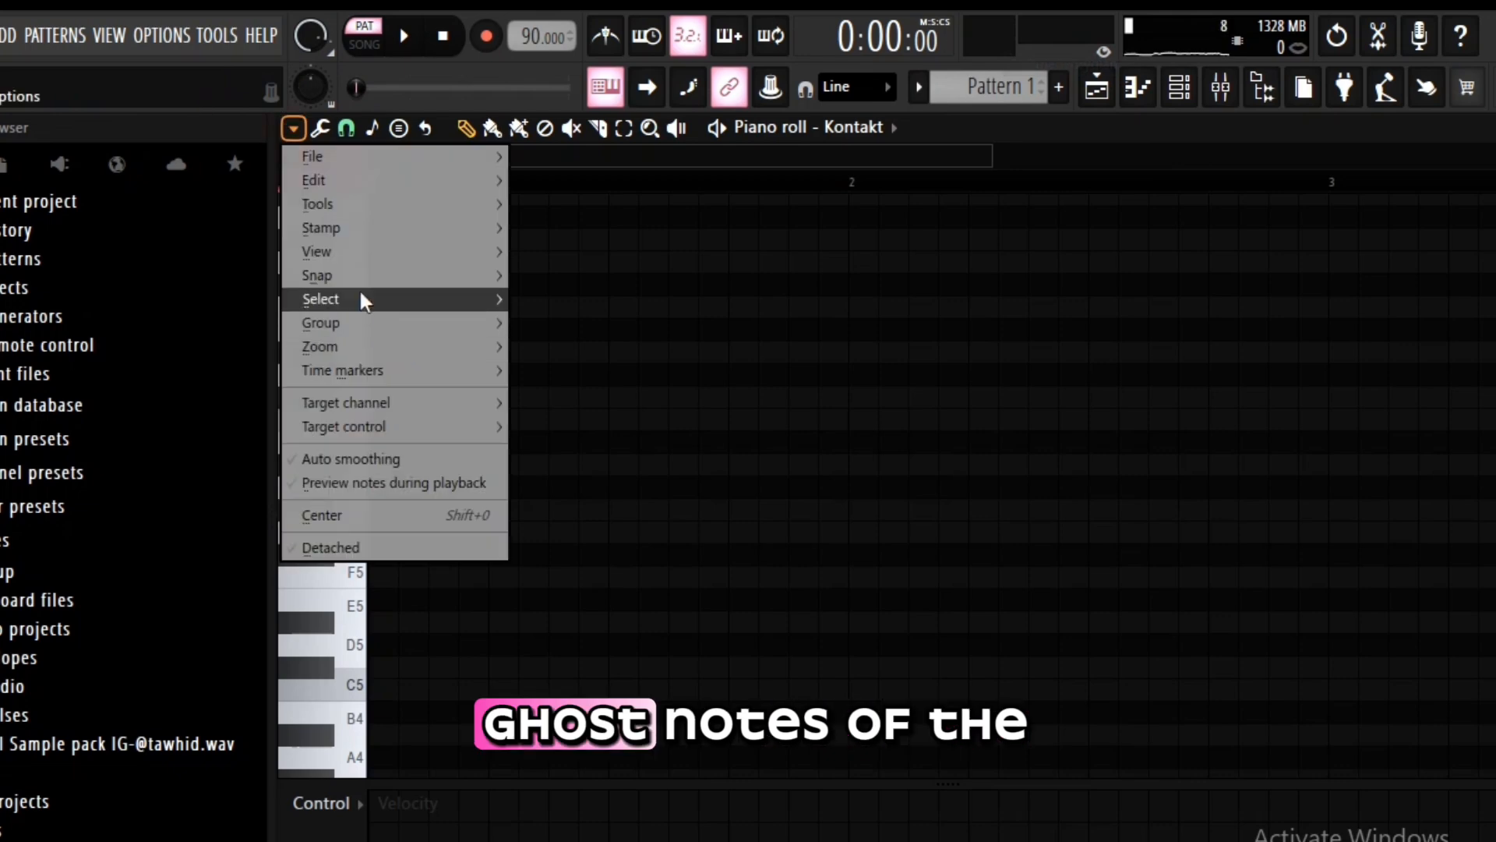
mouse_move(319, 251)
mouse_move(623, 607)
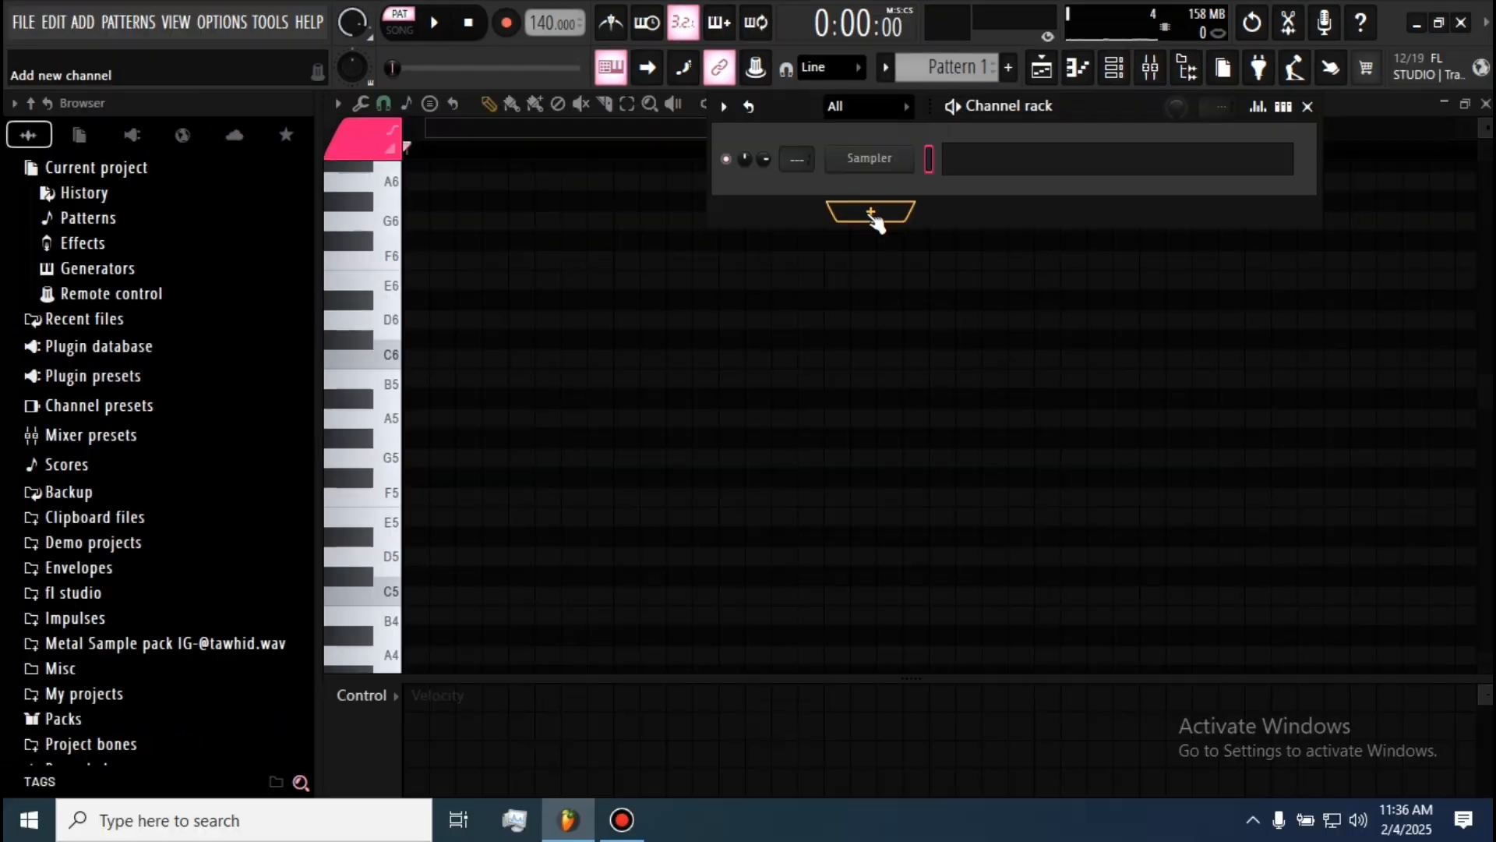
- Add a Kontakt channel and load the Cabal 8 Crunch guitar instrument into it
left_click(870, 212)
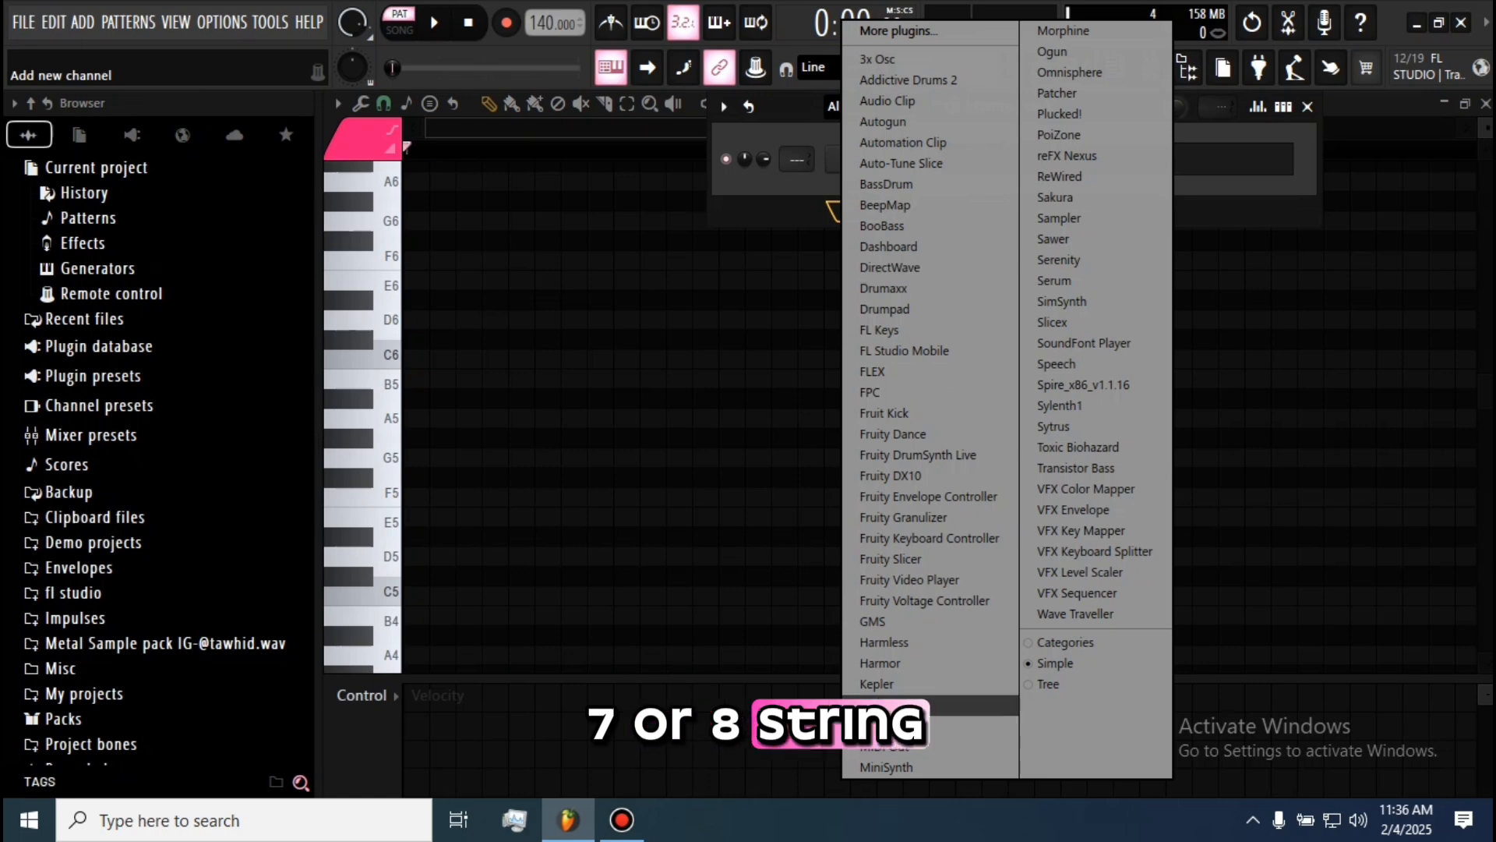
left_click(887, 706)
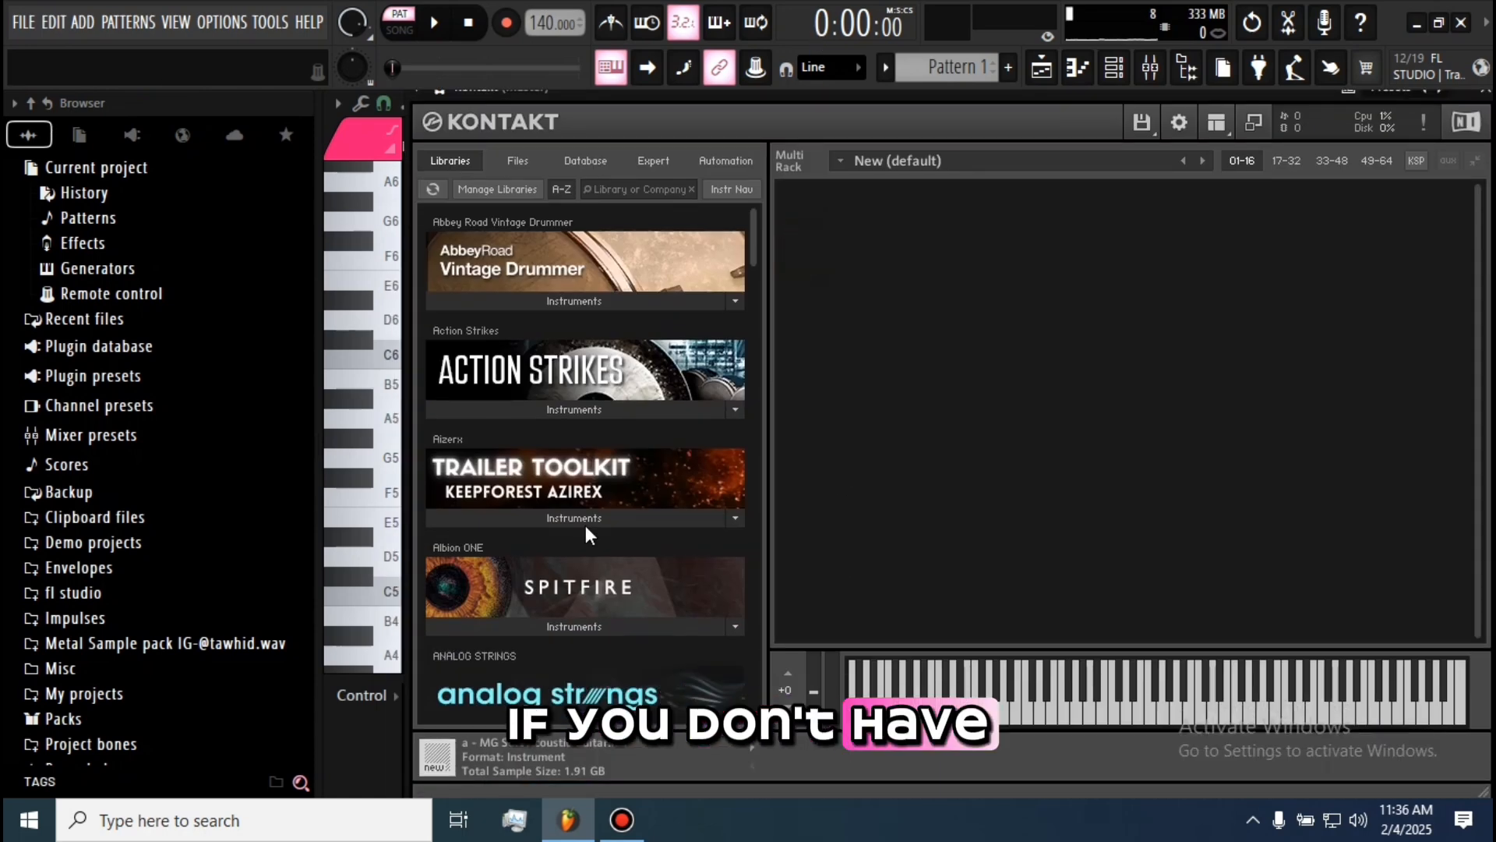
scroll(585, 528, "down", 8)
scroll(583, 526, "down", 5)
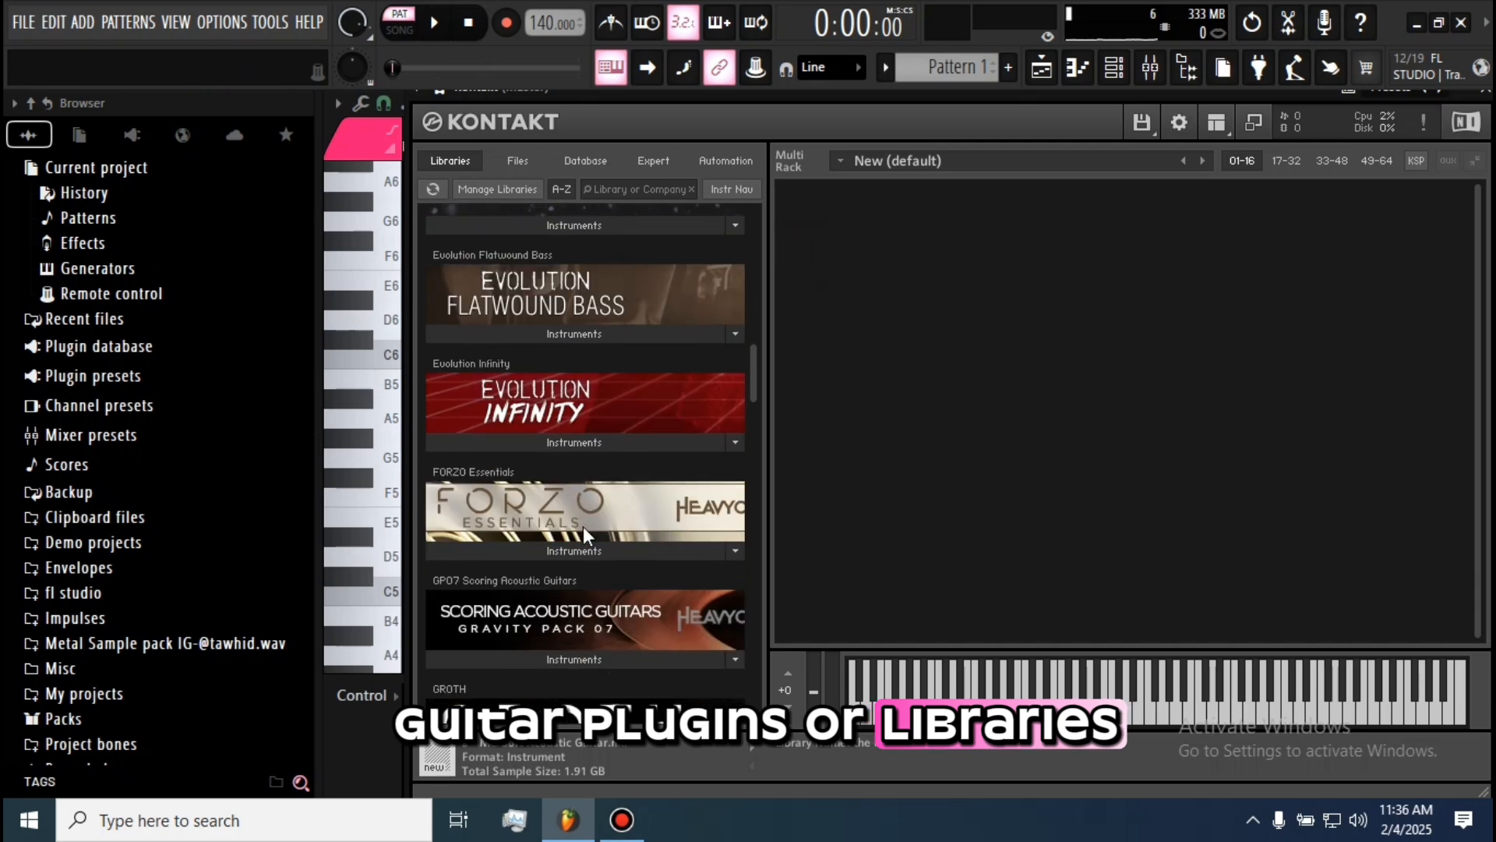
scroll(583, 526, "up", 2)
left_click(560, 277)
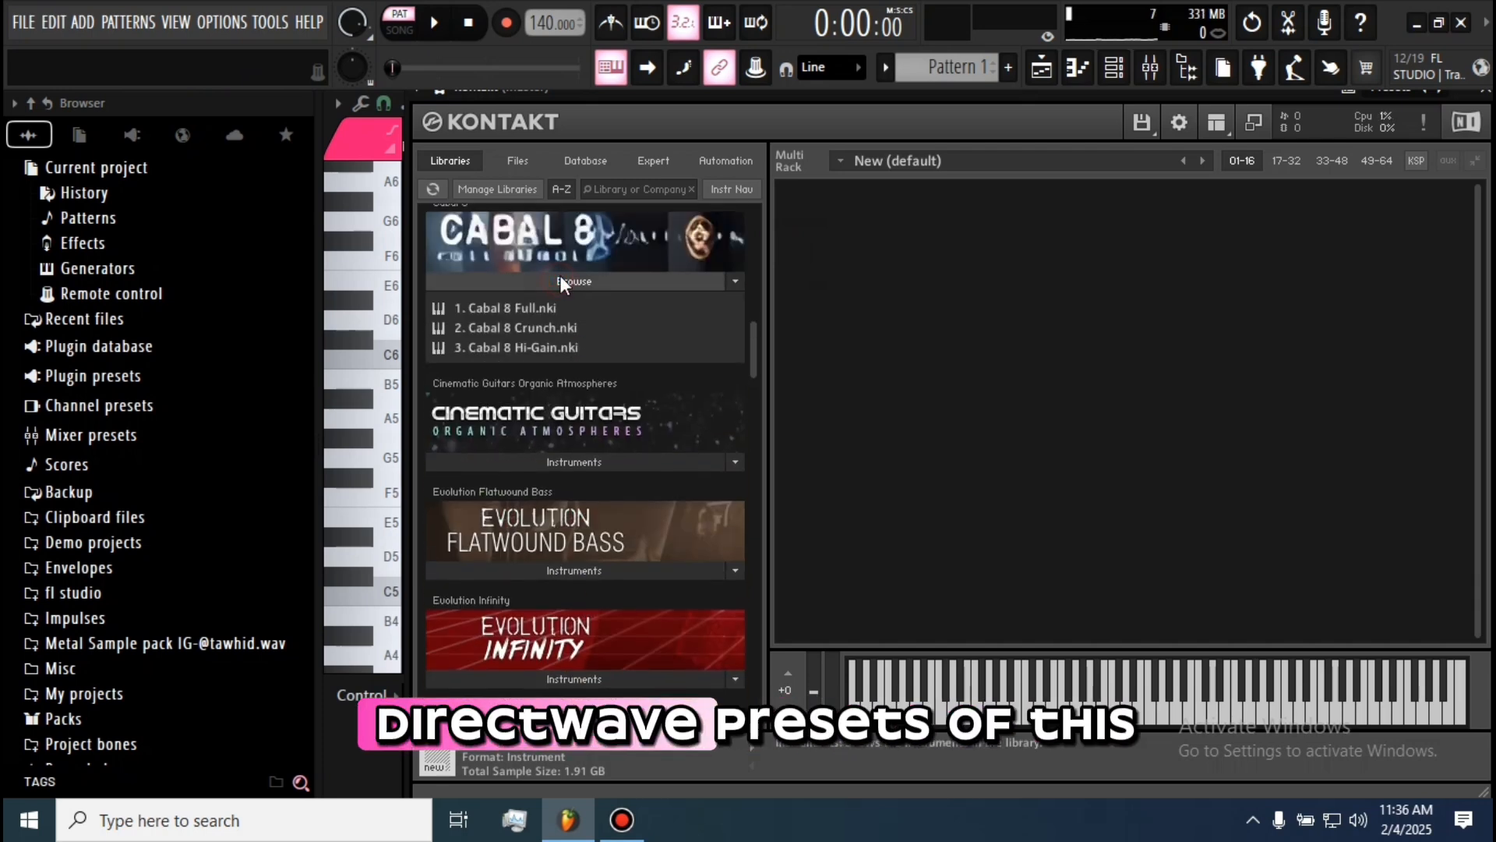
left_click(518, 328)
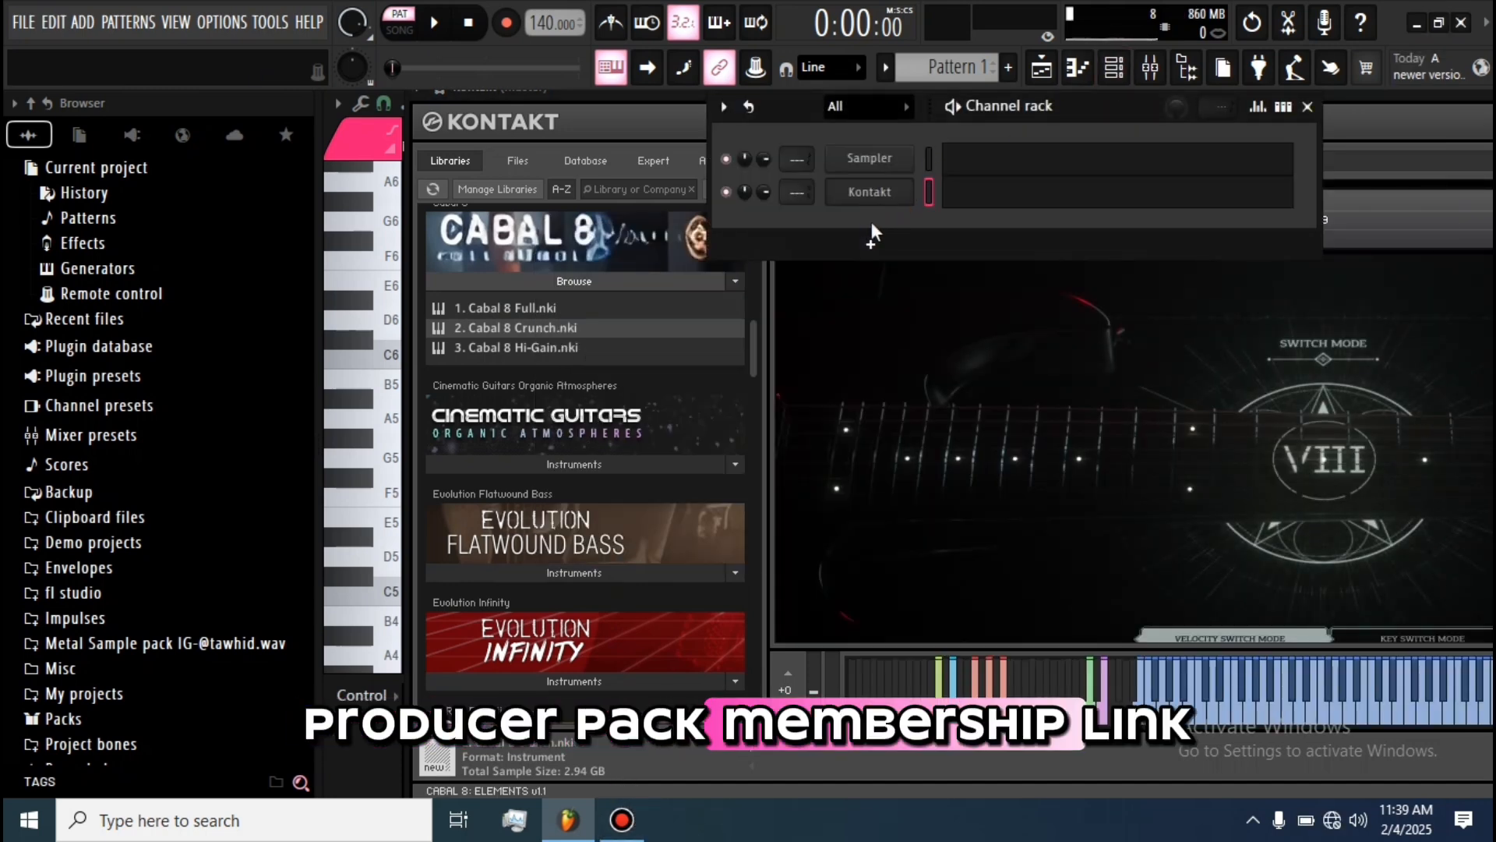
- Add a second Kontakt channel and load the instrument from the Evolution Flatwound Bass library
left_click(871, 244)
left_click(881, 704)
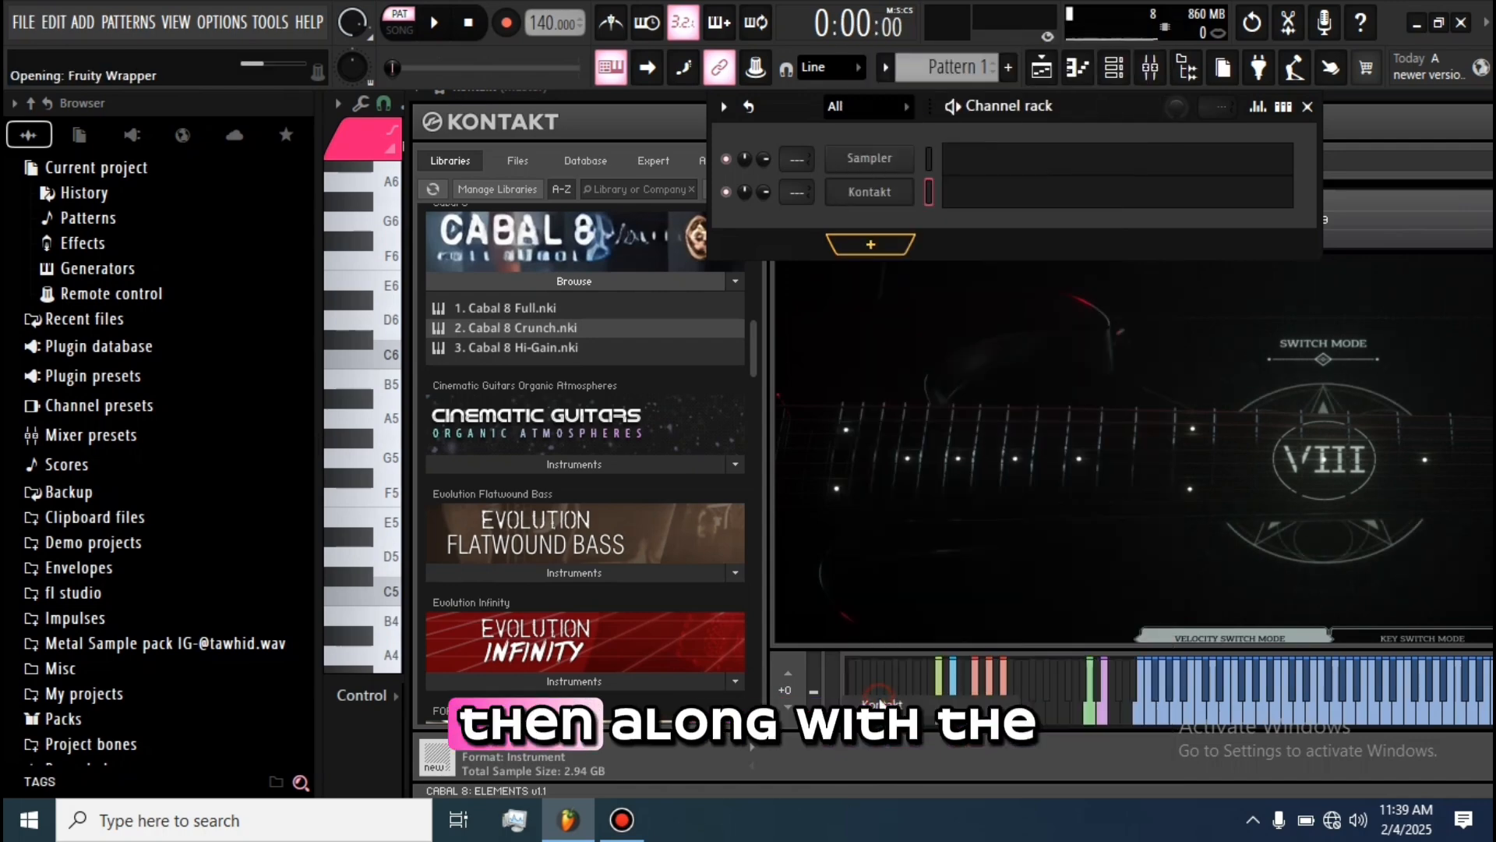
left_click_drag(764, 286, 859, 81)
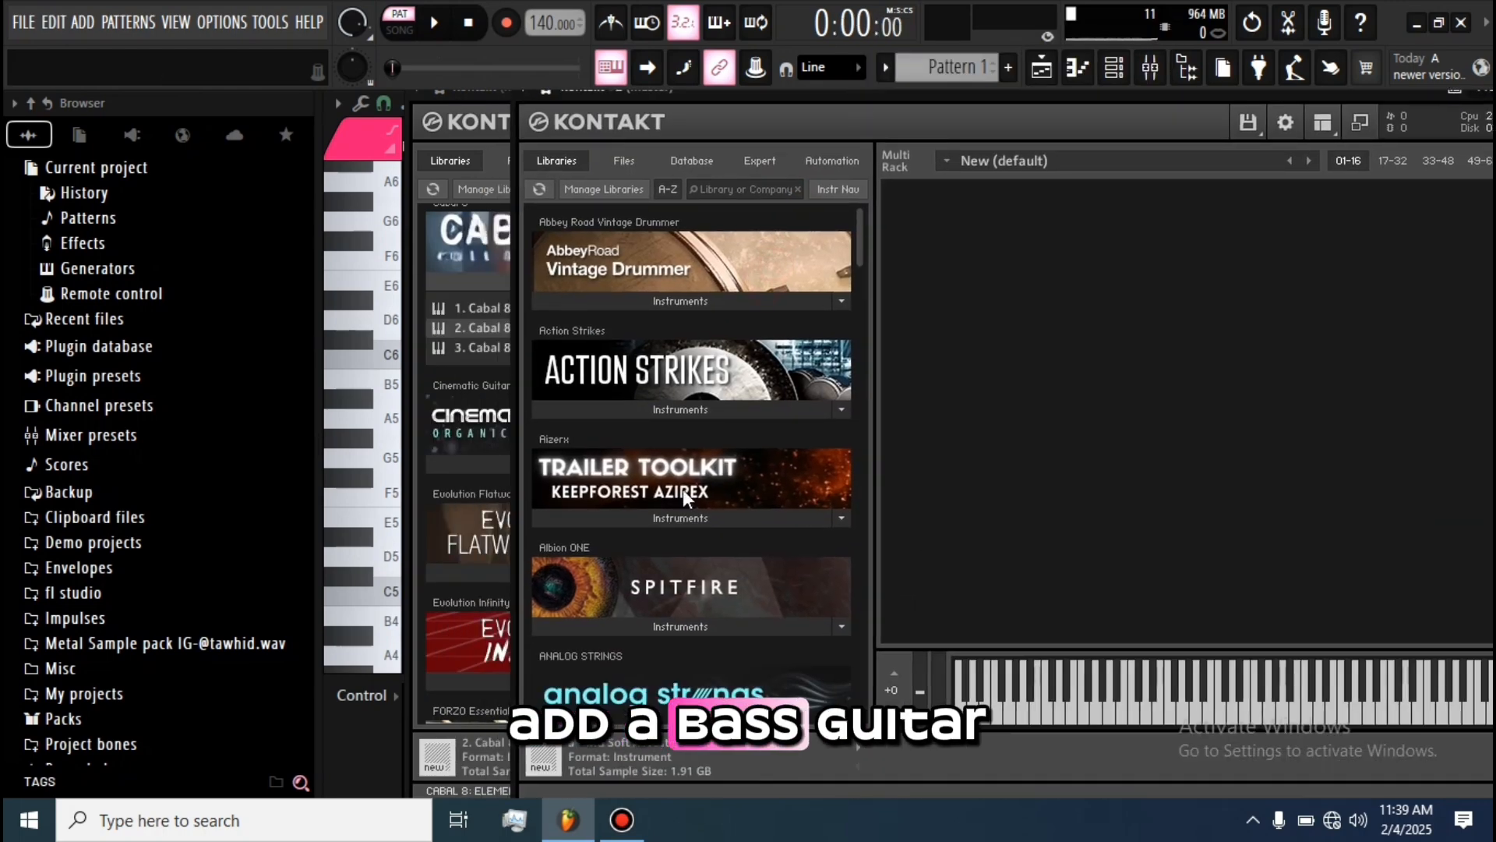
scroll(683, 489, "down", 9)
scroll(683, 489, "down", 3)
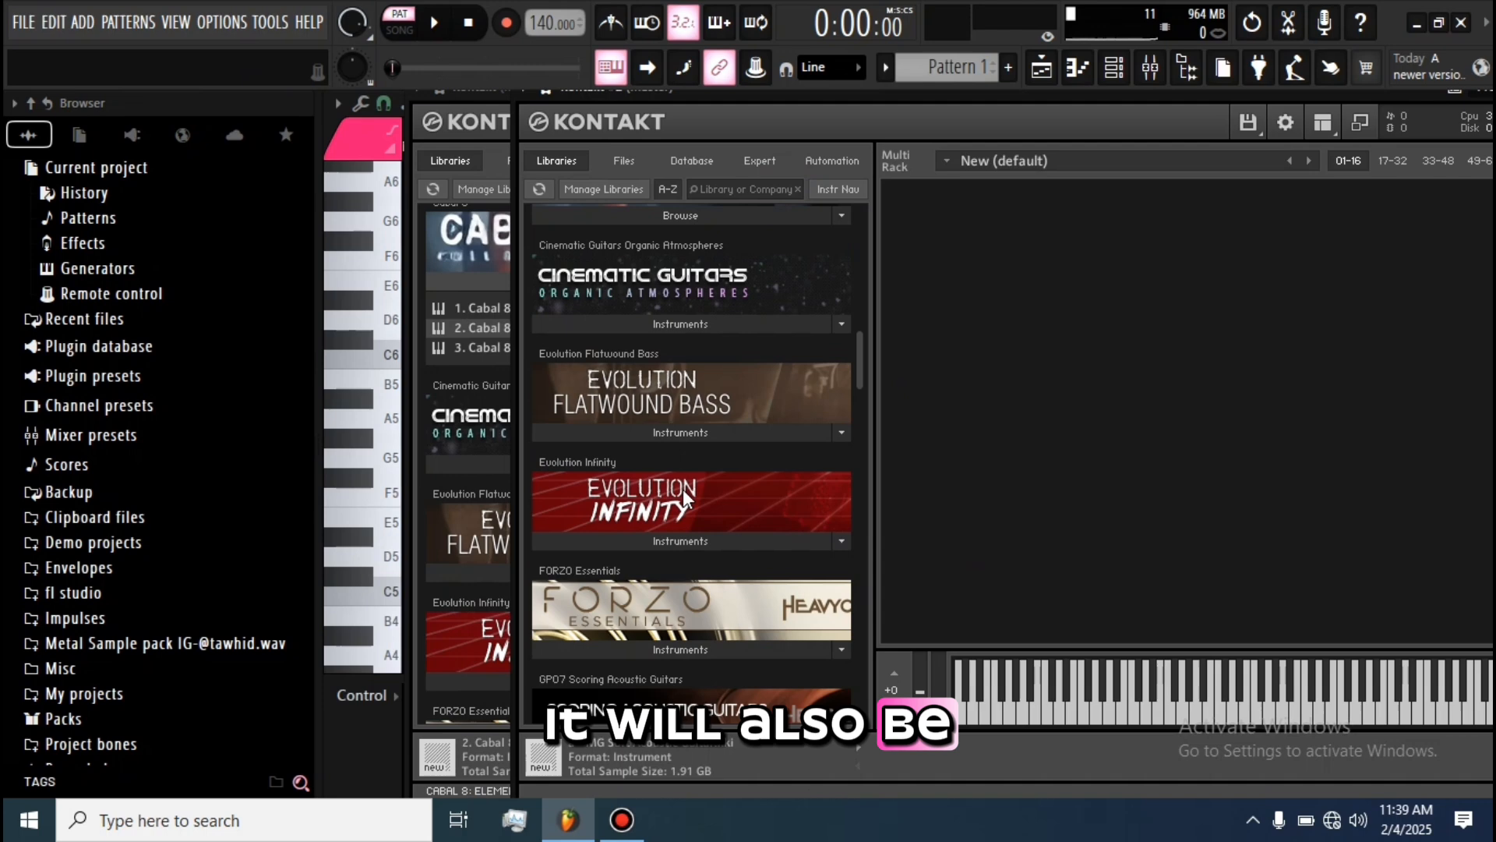
left_click(672, 432)
double_click(643, 458)
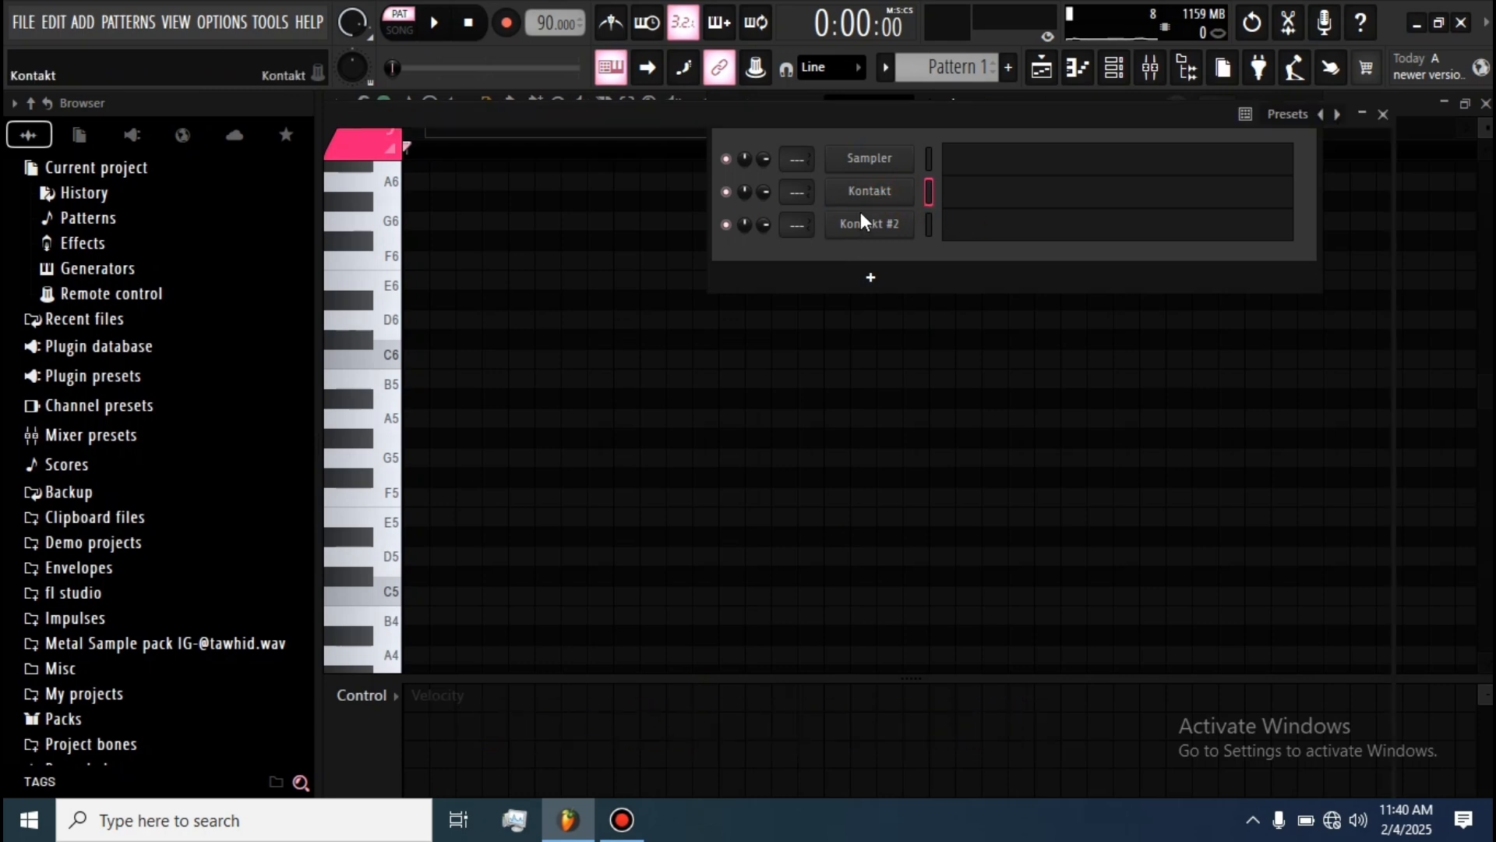
- Show the first Kontakt channel with Cabal 8 Crunch and audition several guitar notes
left_click(870, 195)
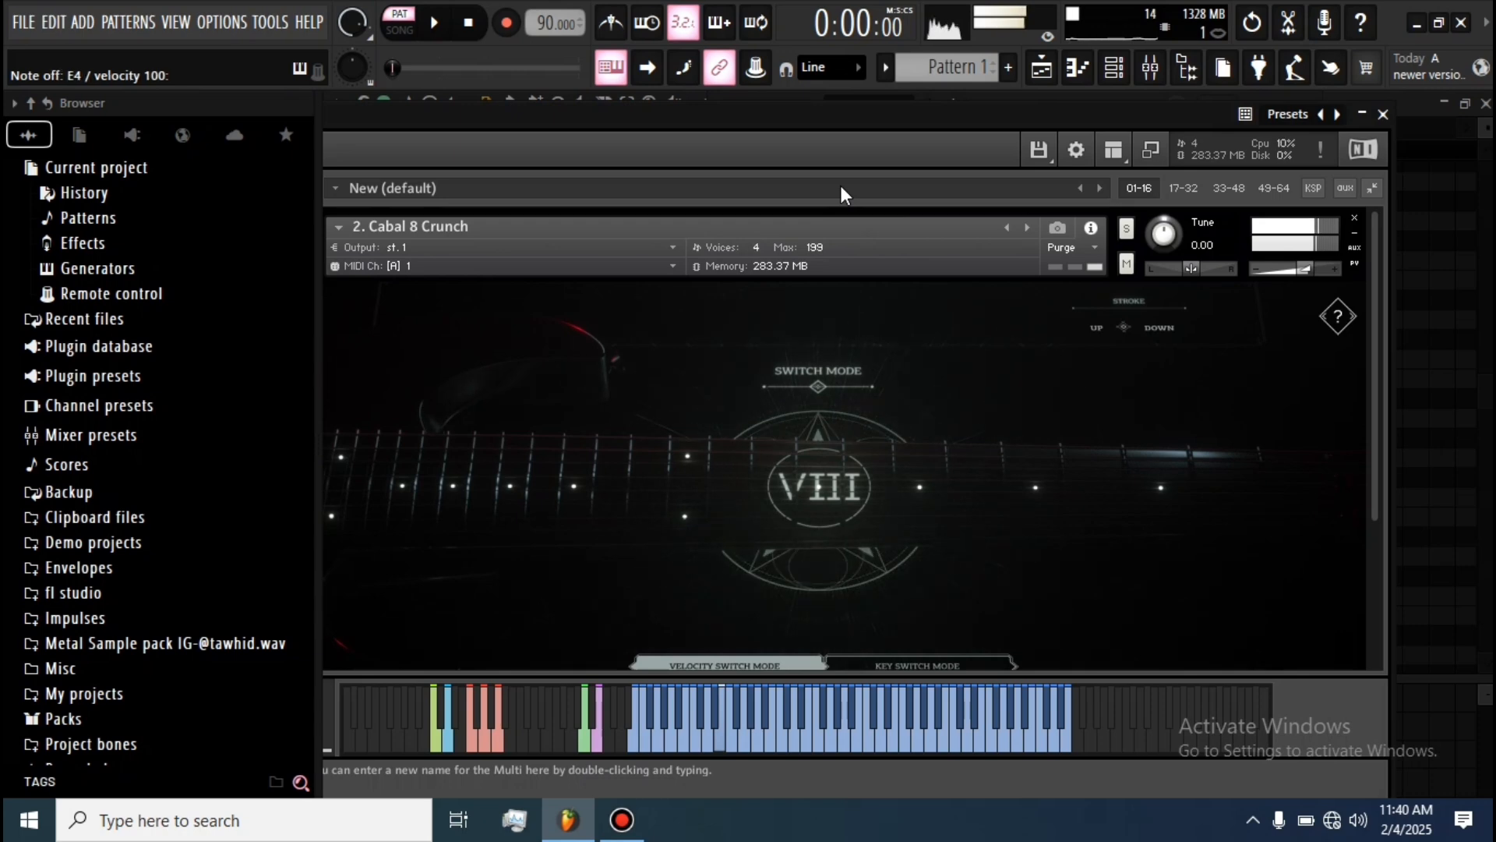
key("n")
key("v")
key("b")
key("c")
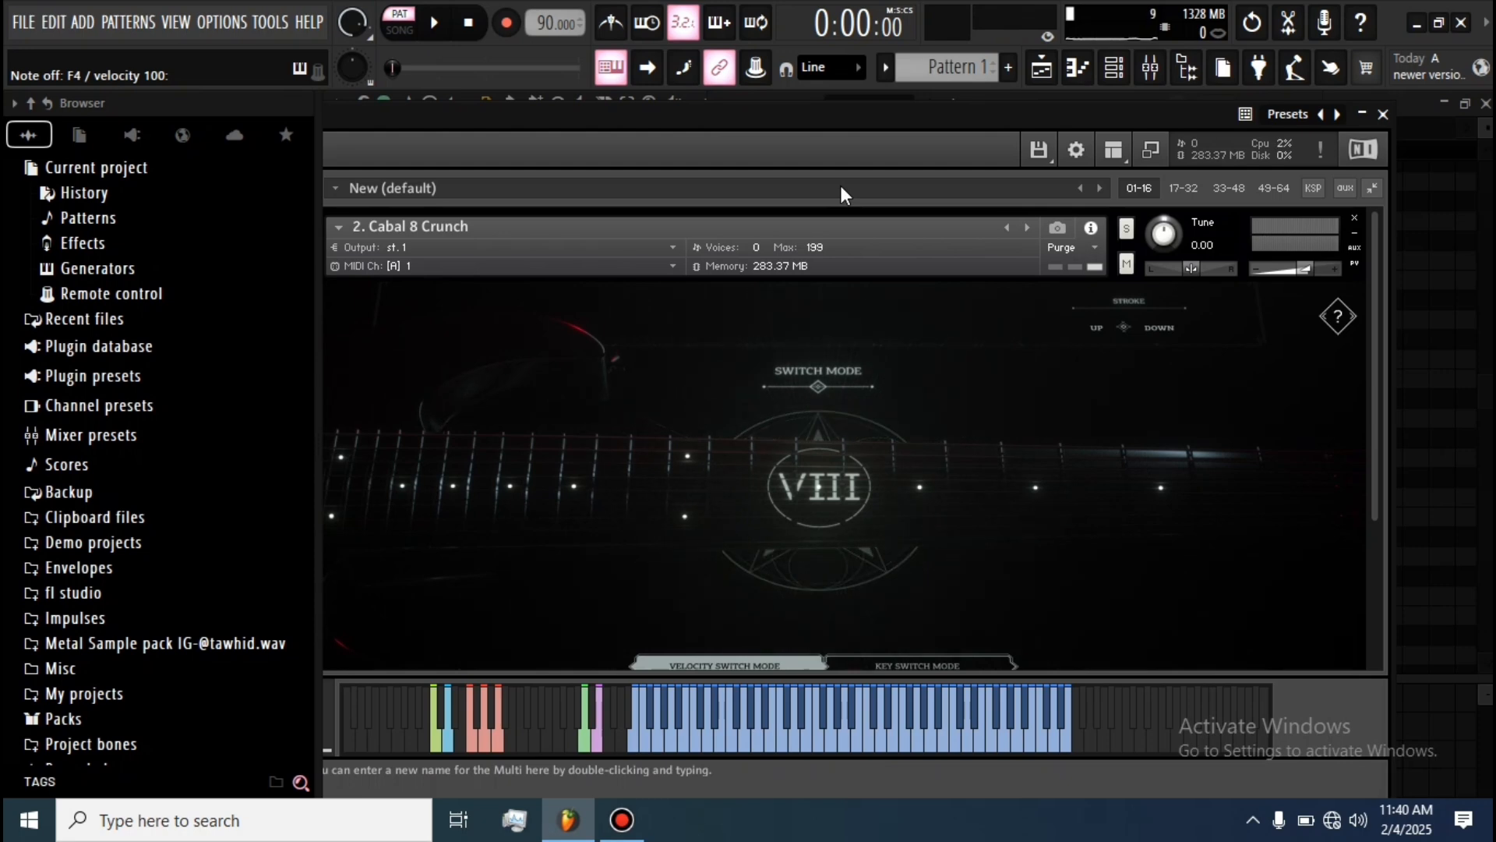
- Open the first Kontakt channel's piano roll at the octave around E3 and audition low riff notes
key("F7")
scroll(578, 314, "up", 3)
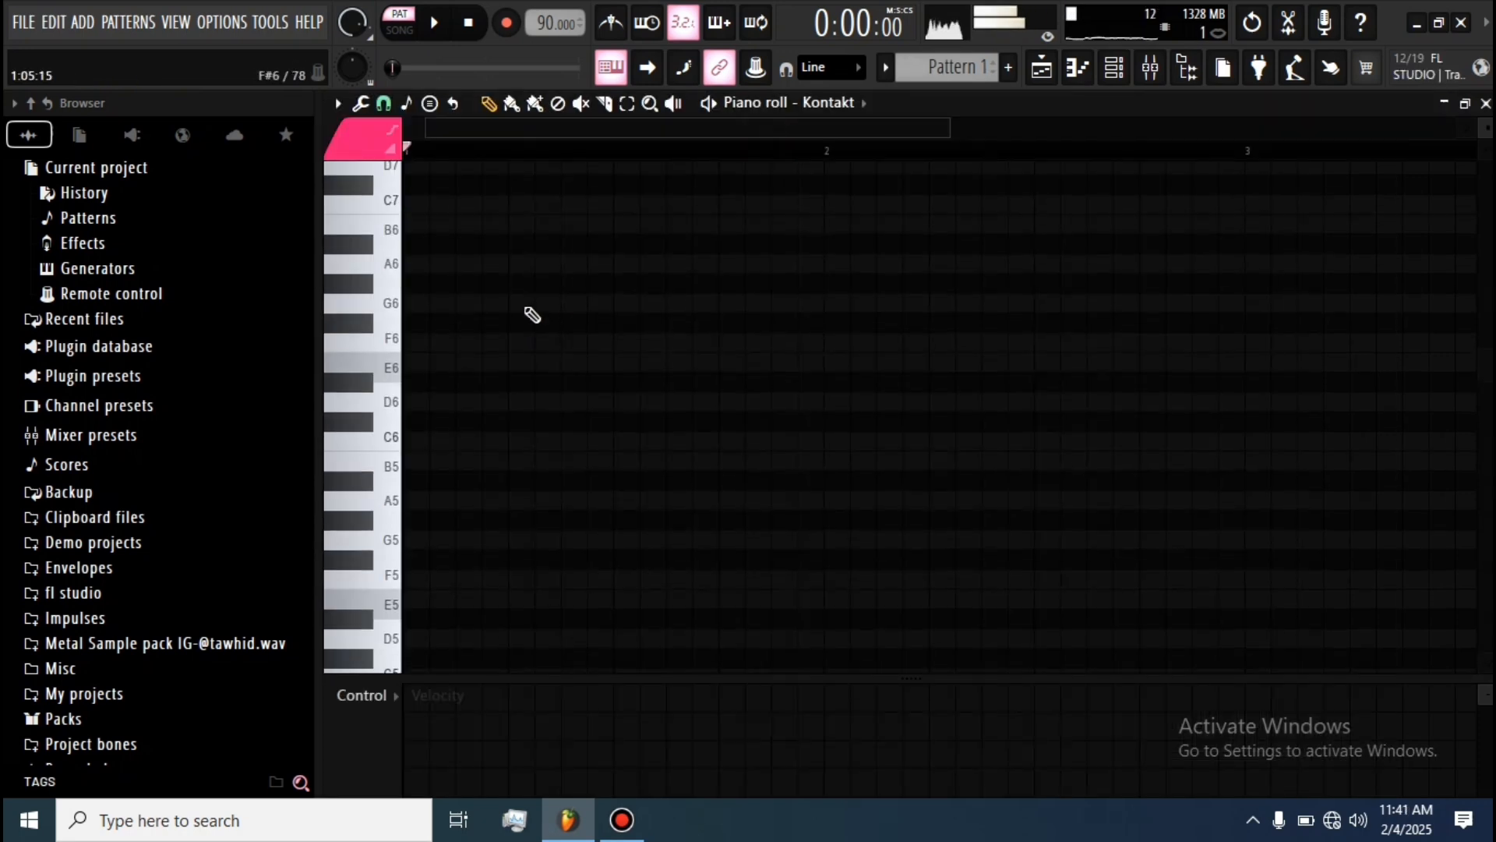
scroll(466, 310, "down", 12)
key("r")
key("c")
key("b")
key("c")
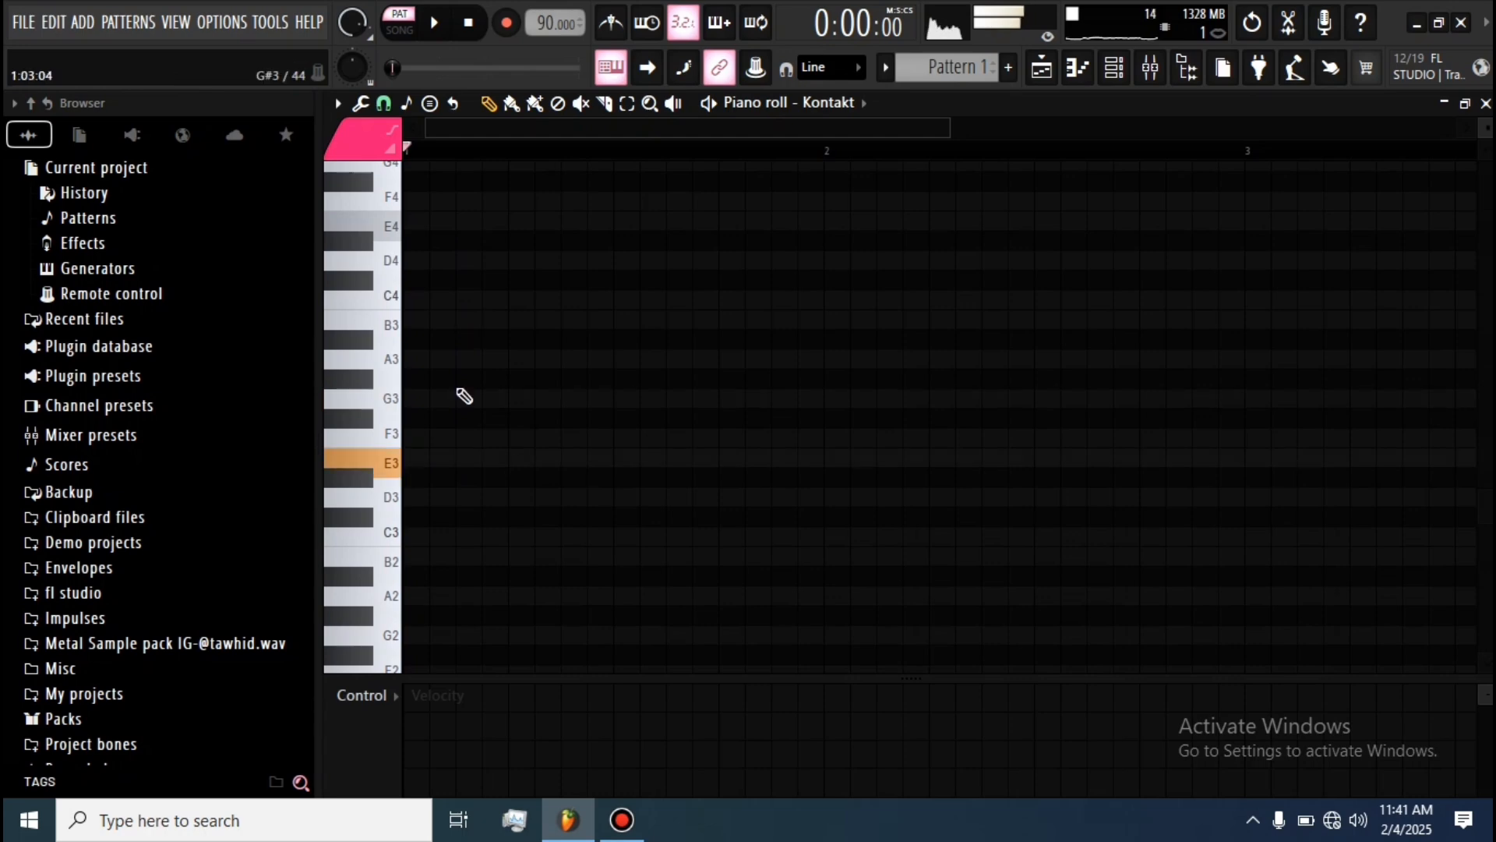
key("r")
key("c")
key("r")
key("c")
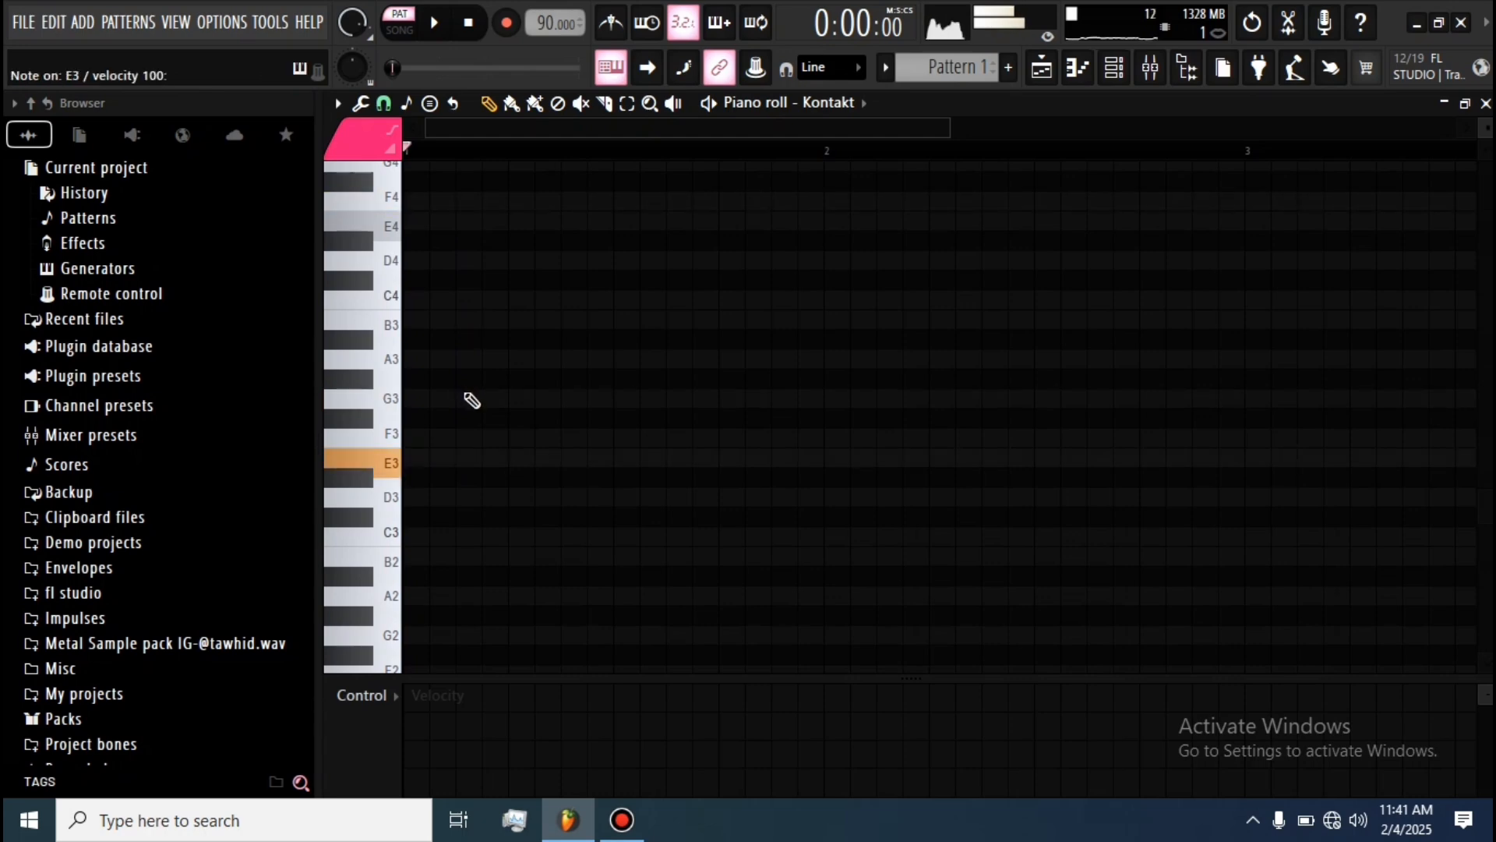
- Draw two consecutive one-step E3 notes at the start of bar 1 and play them back
left_click(444, 457)
key("space")
left_click_drag(478, 452, 438, 464)
key("space")
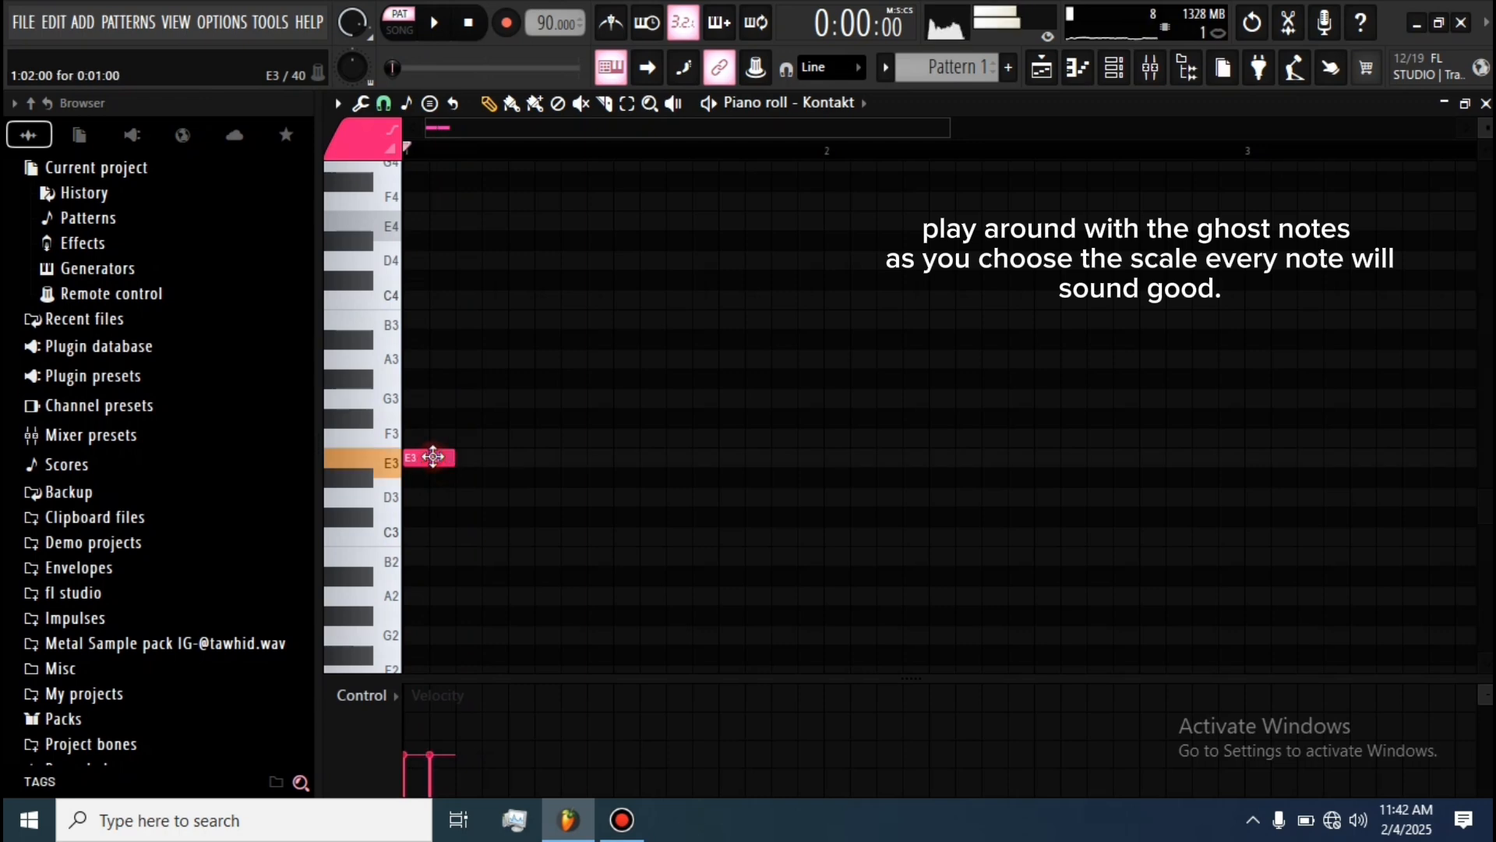
key("space")
key("space")
key("space")
key("space")
- Add two more one-step E3 notes directly after the first pair and play the pattern
left_click(473, 457)
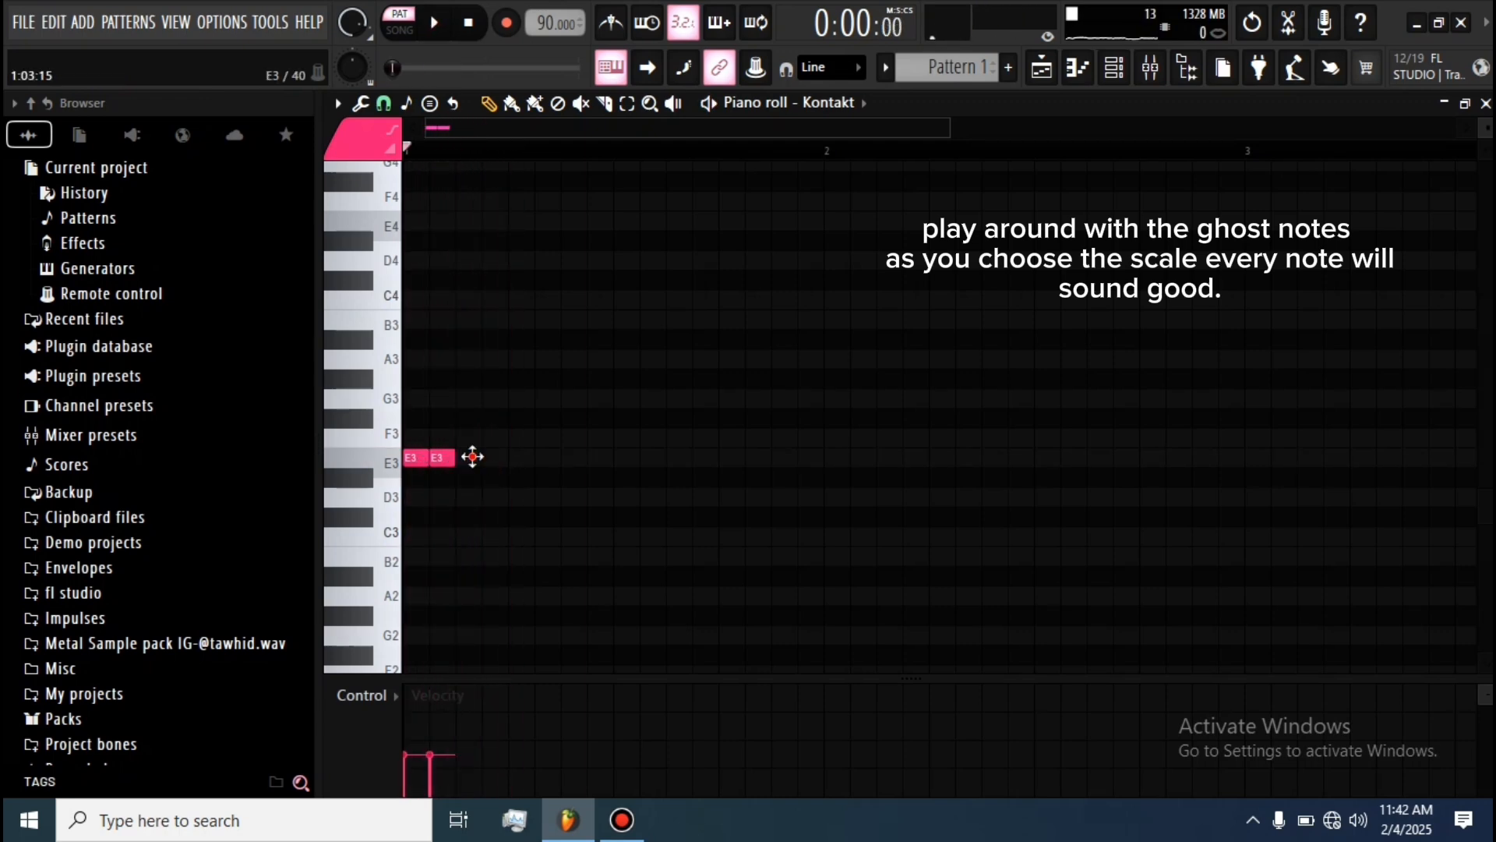
key("space")
key("space")
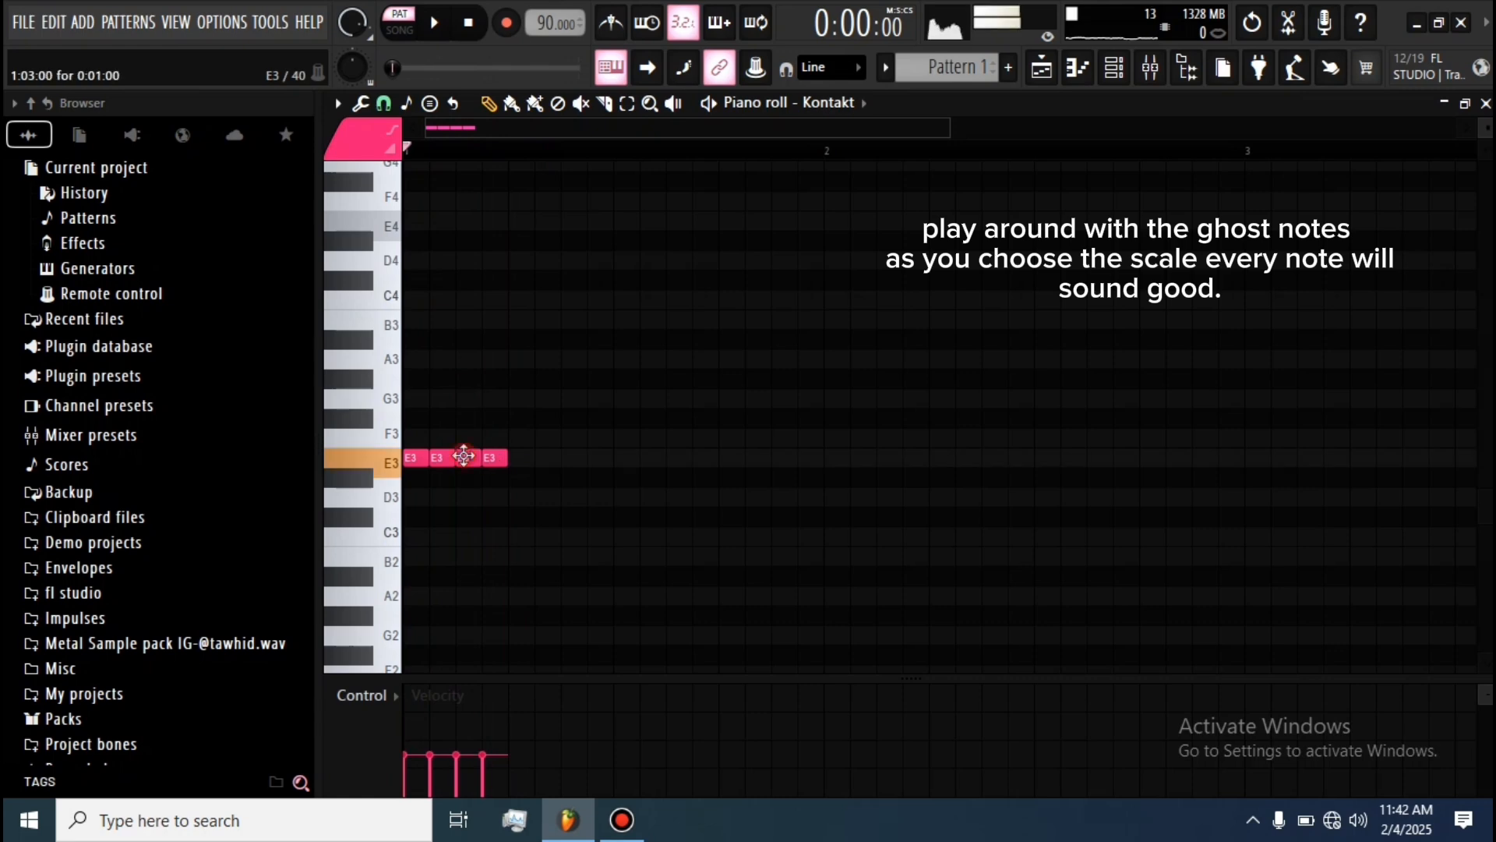
key("space")
key("space")
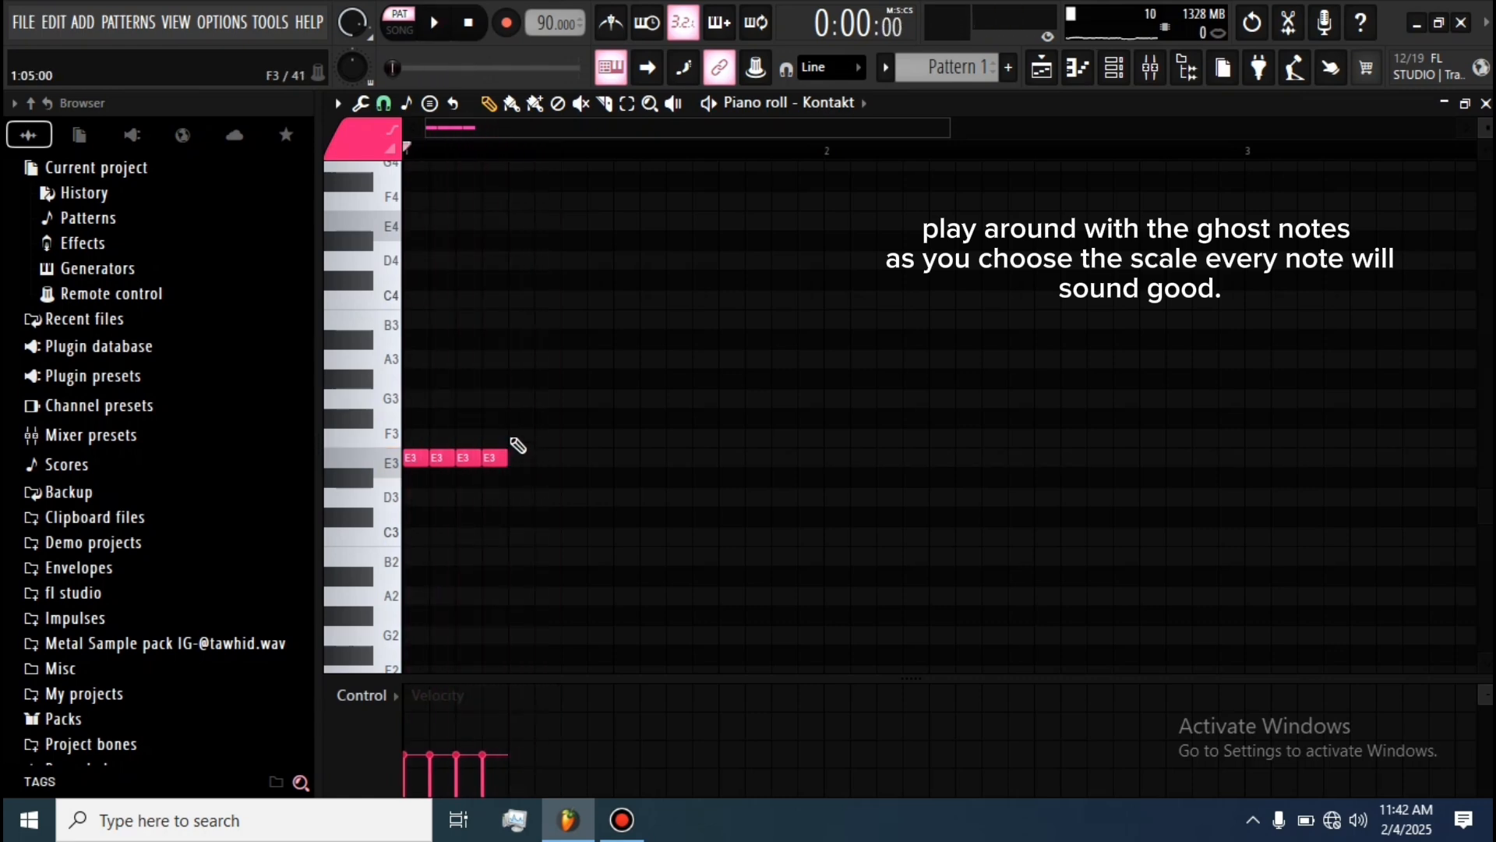
- Add a two-step G3 note and a two-step F3 note after the four E3 notes, and play the pattern
left_click(511, 396)
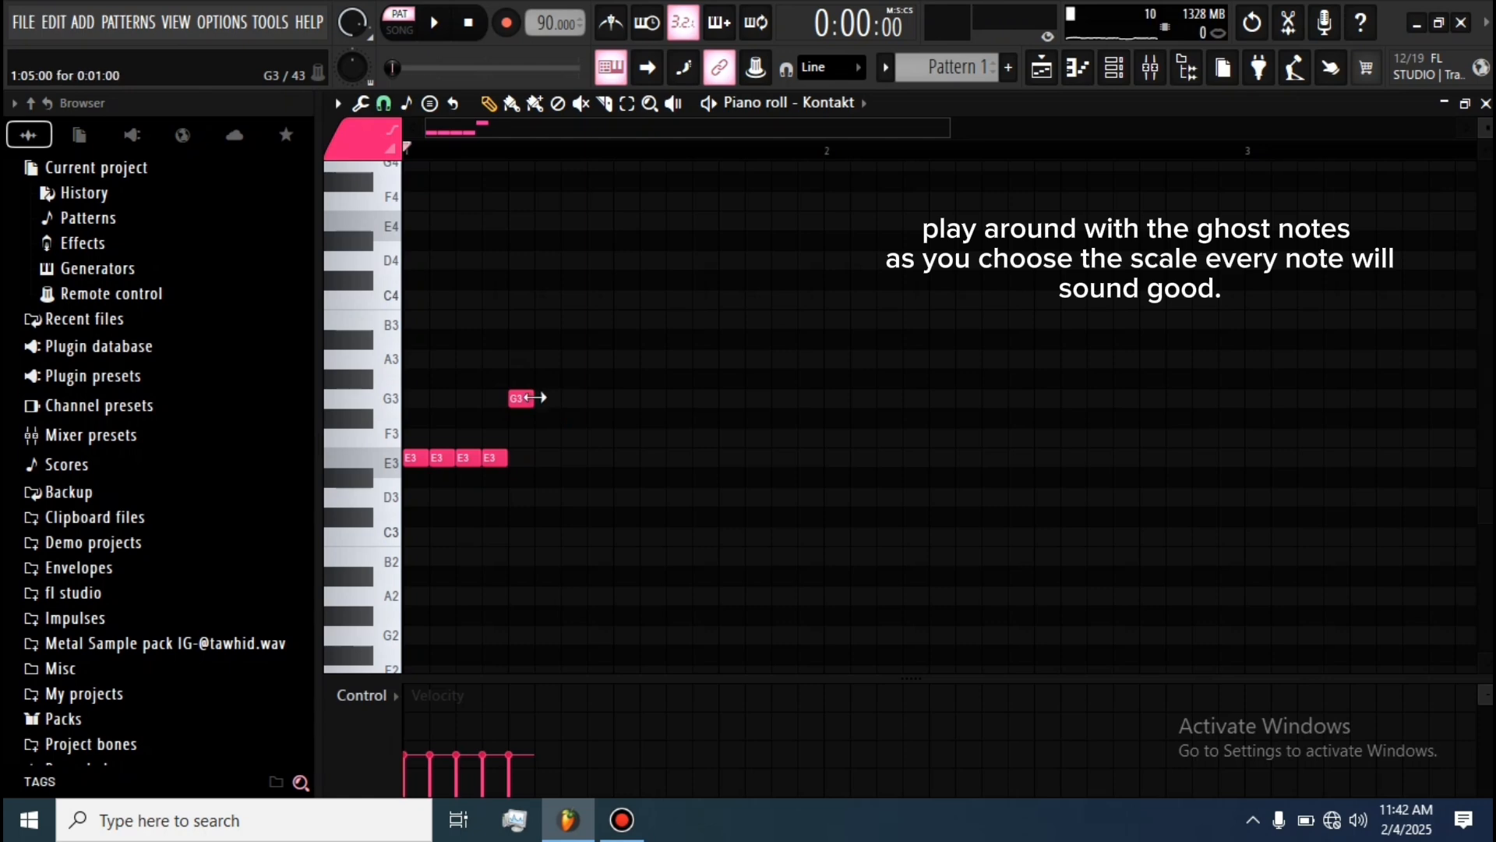
left_click(568, 436)
key("space")
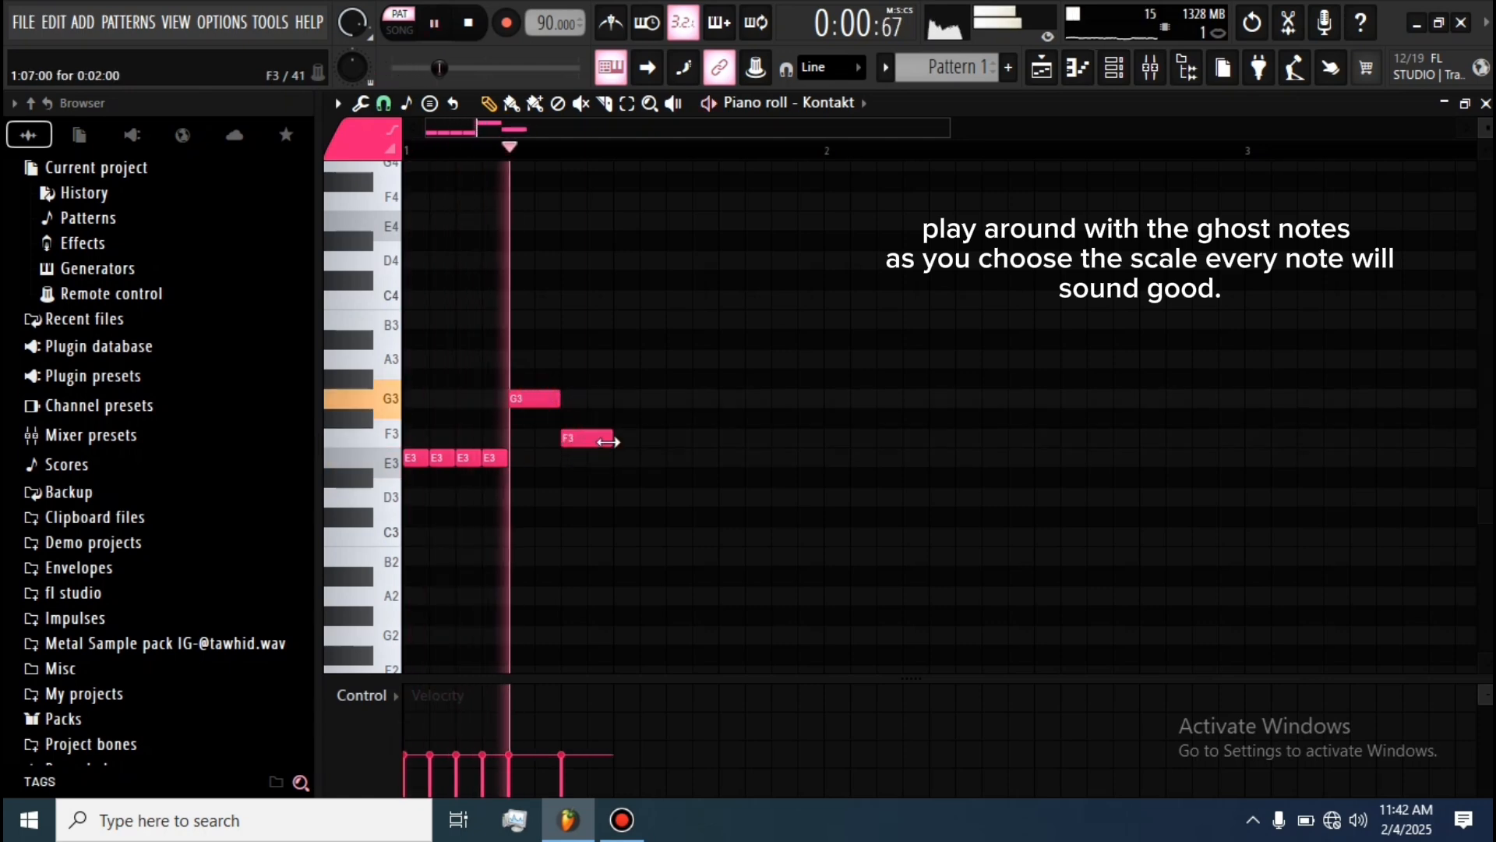
key("space")
- Add four one-step E3 notes after the F3, followed by two-step G3 and A3 notes, and play the riff
left_click(616, 457)
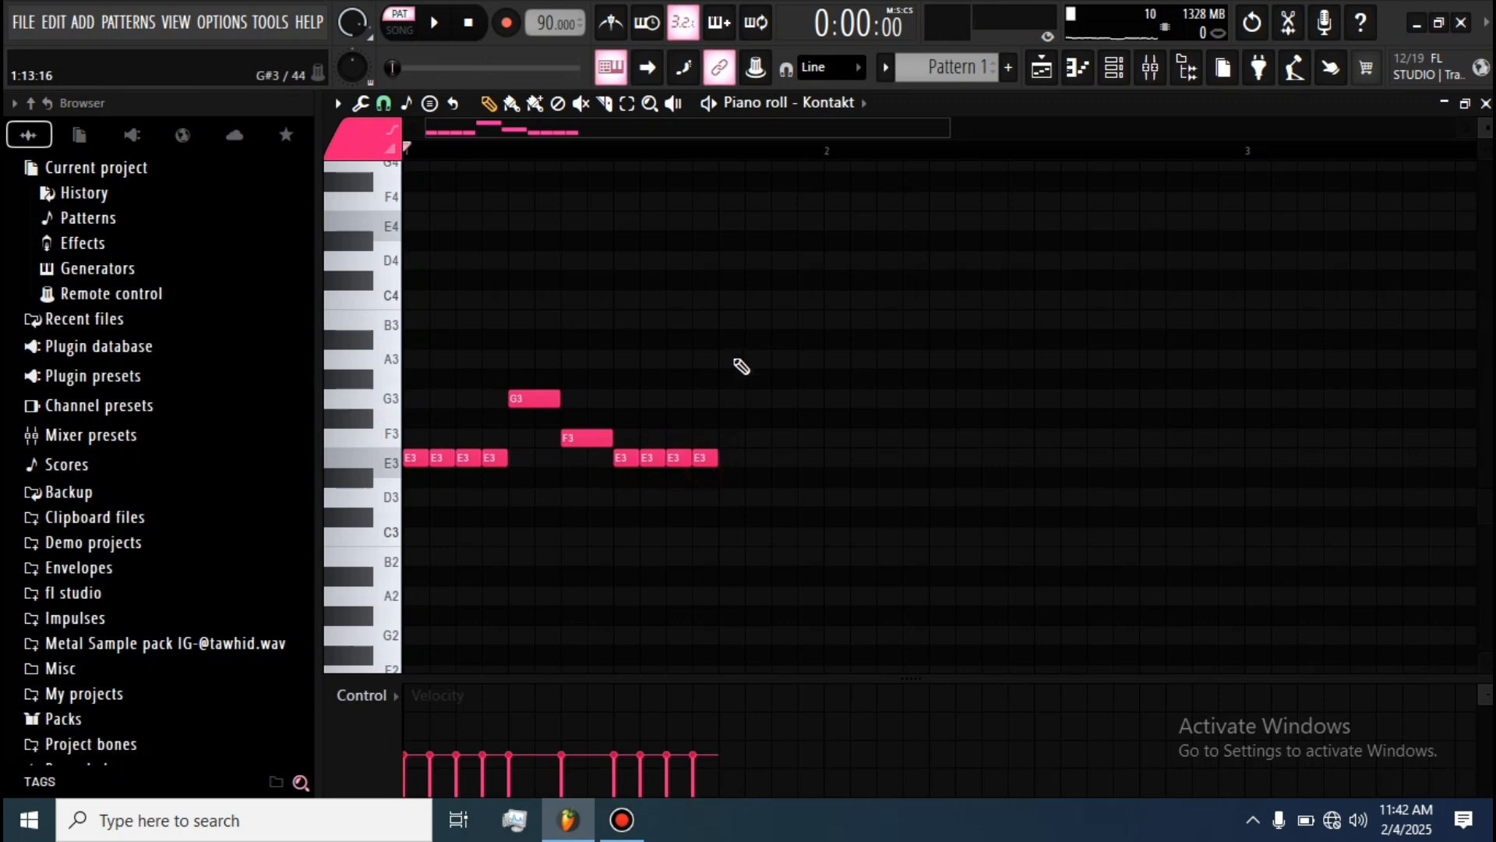
left_click(722, 301)
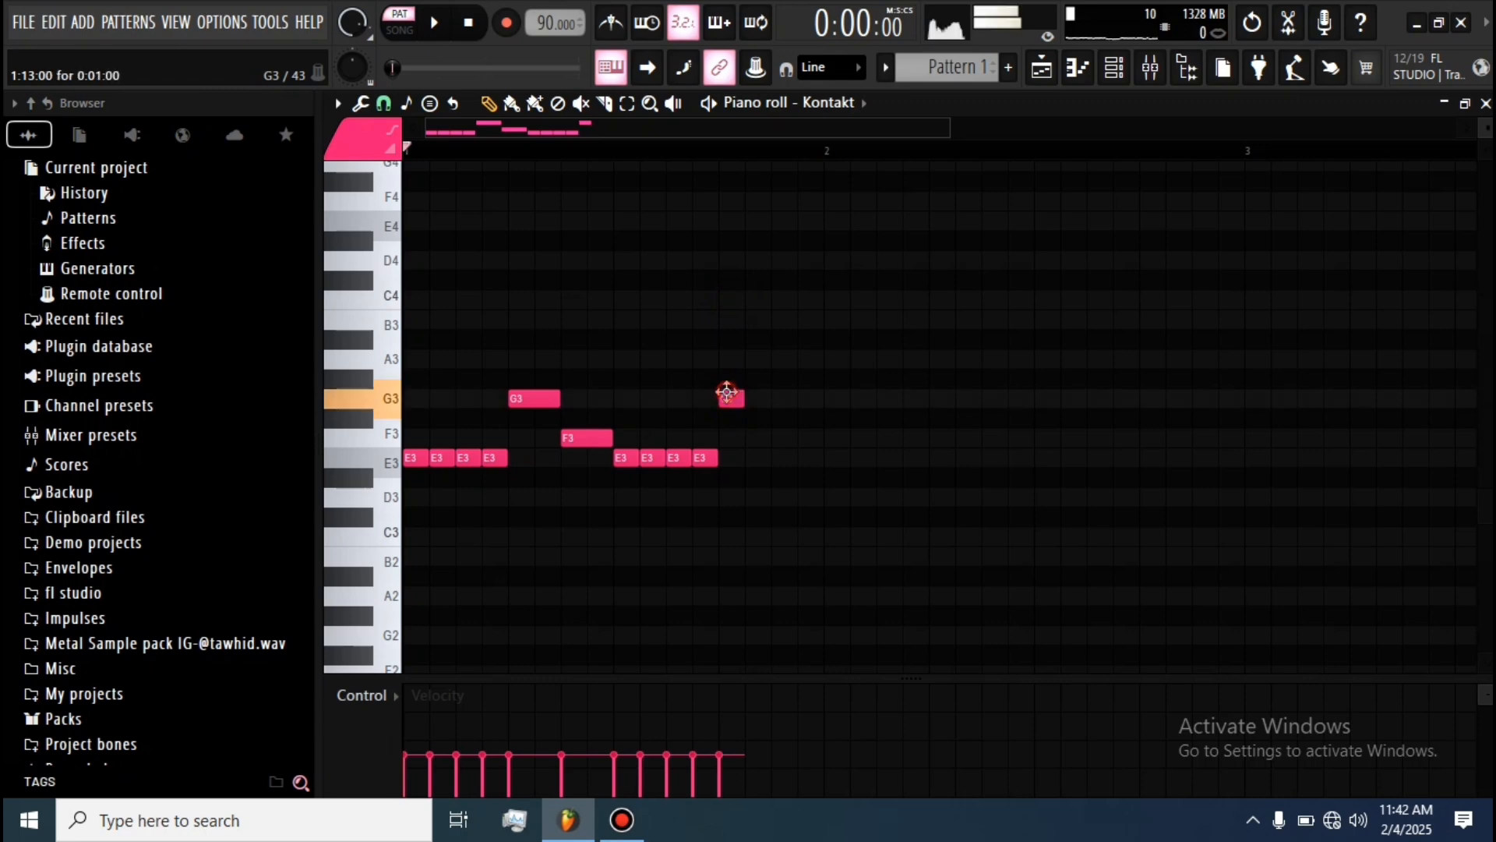
left_click(770, 359)
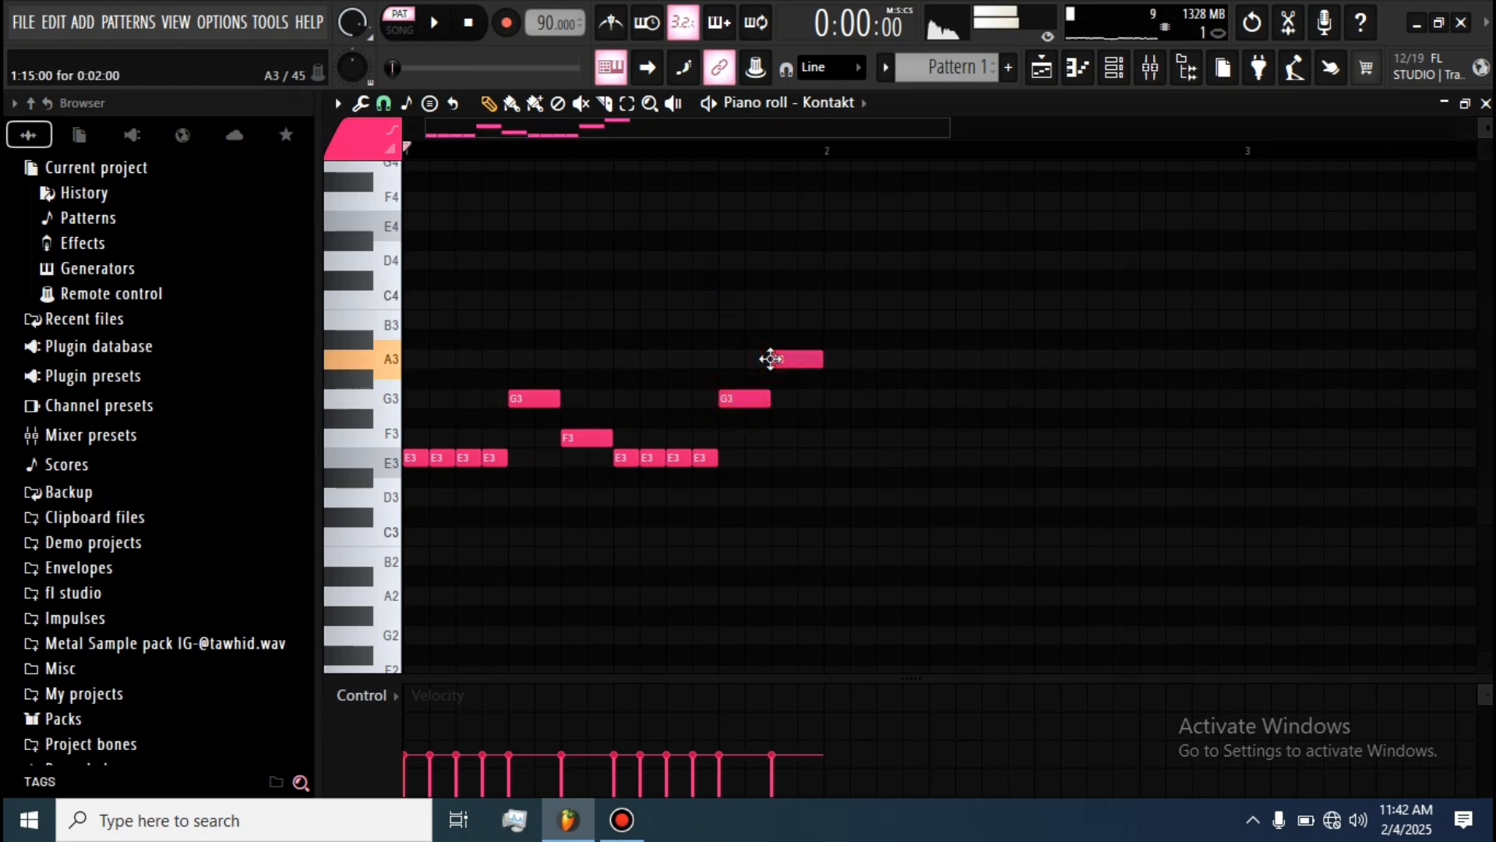
key("space")
scroll(787, 413, "down", 2)
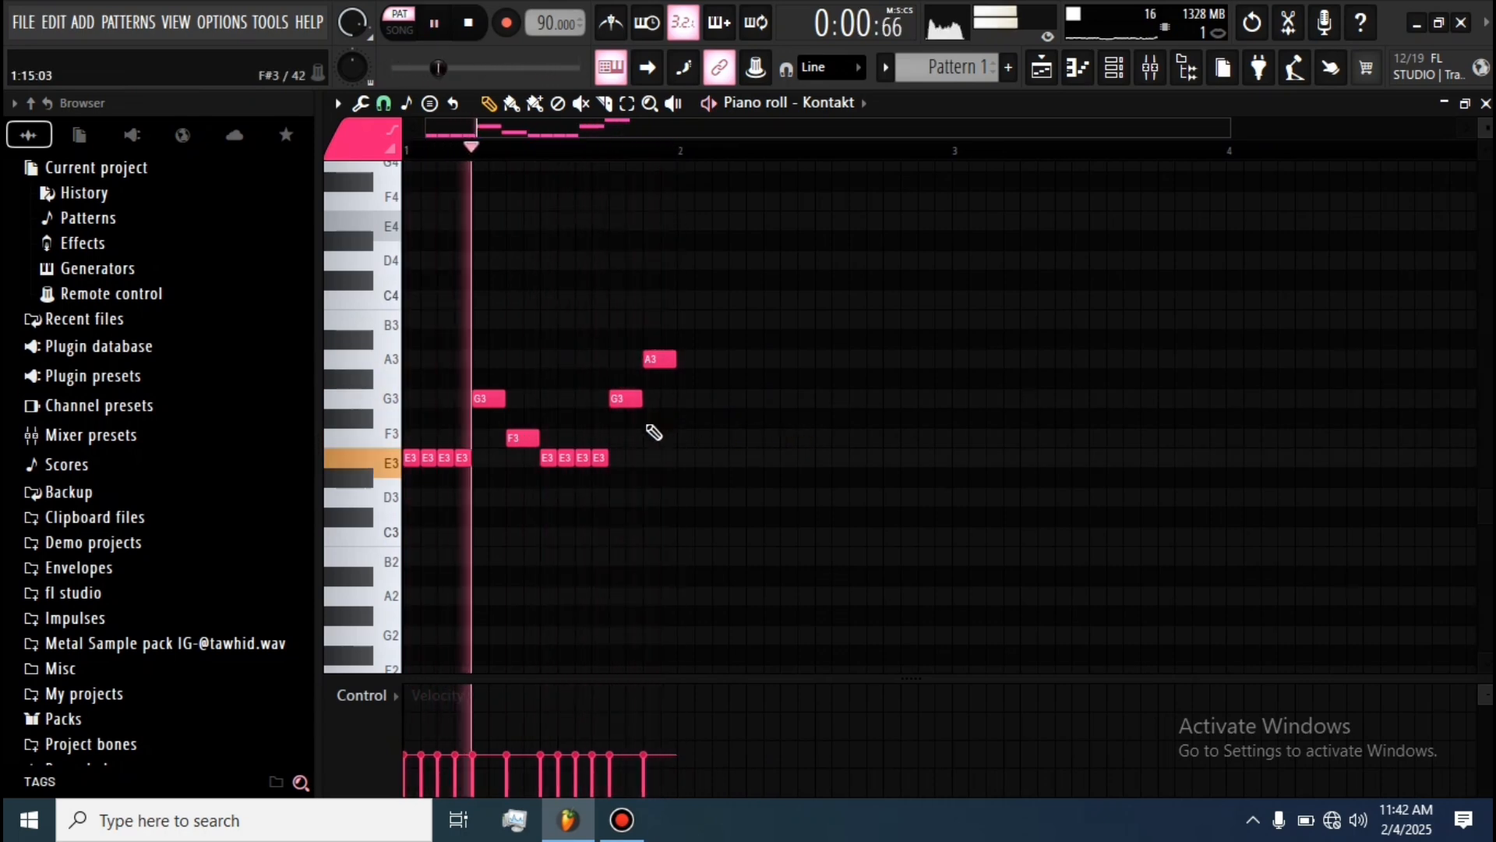
key("space")
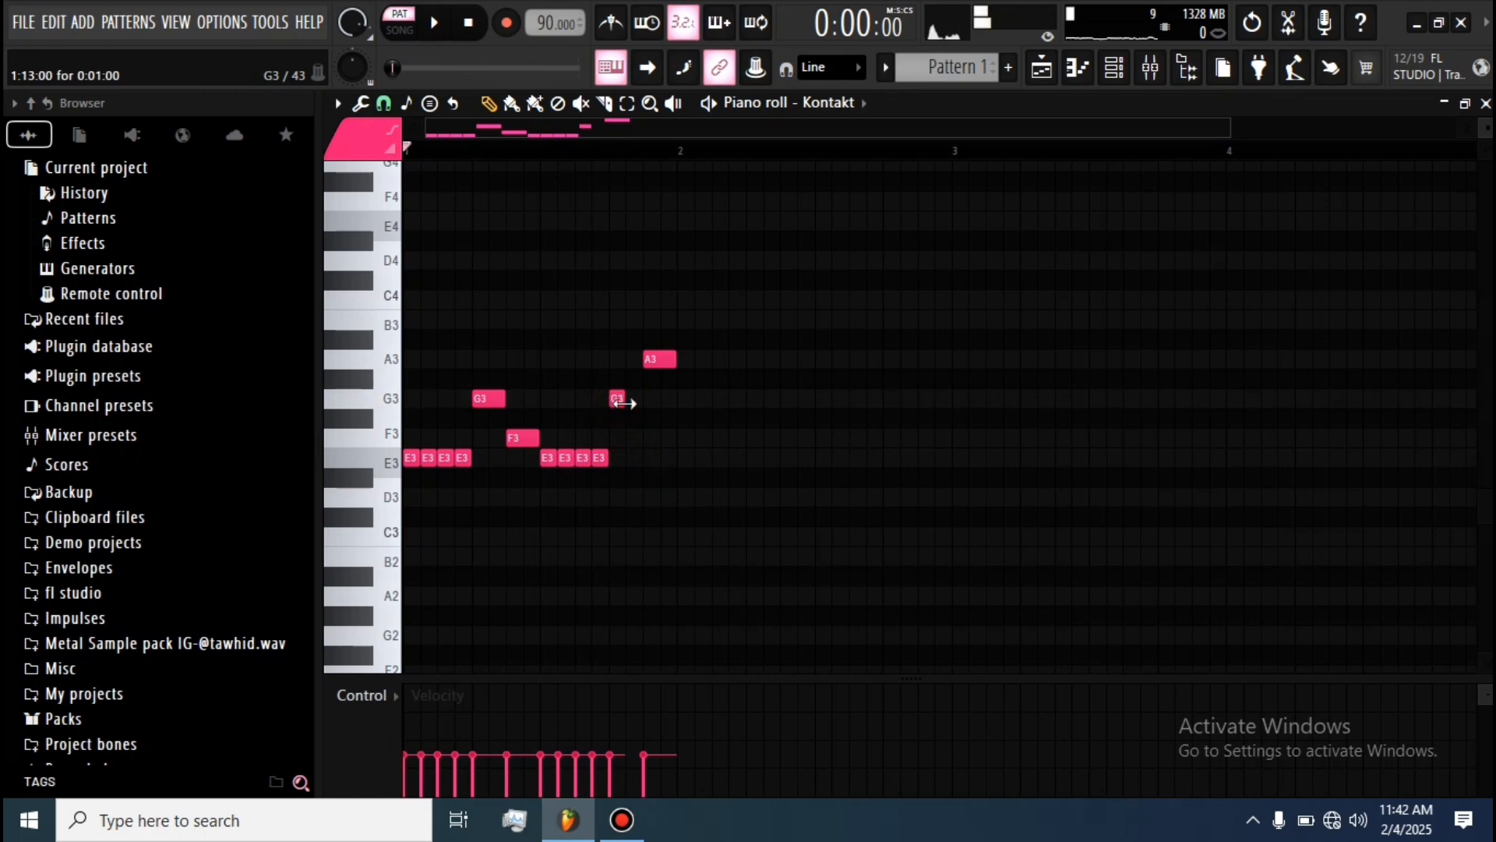
- Rework the end of bar 1 into one-step G3, G3, A3 and G3 notes and play the riff
left_click(669, 398)
key("space")
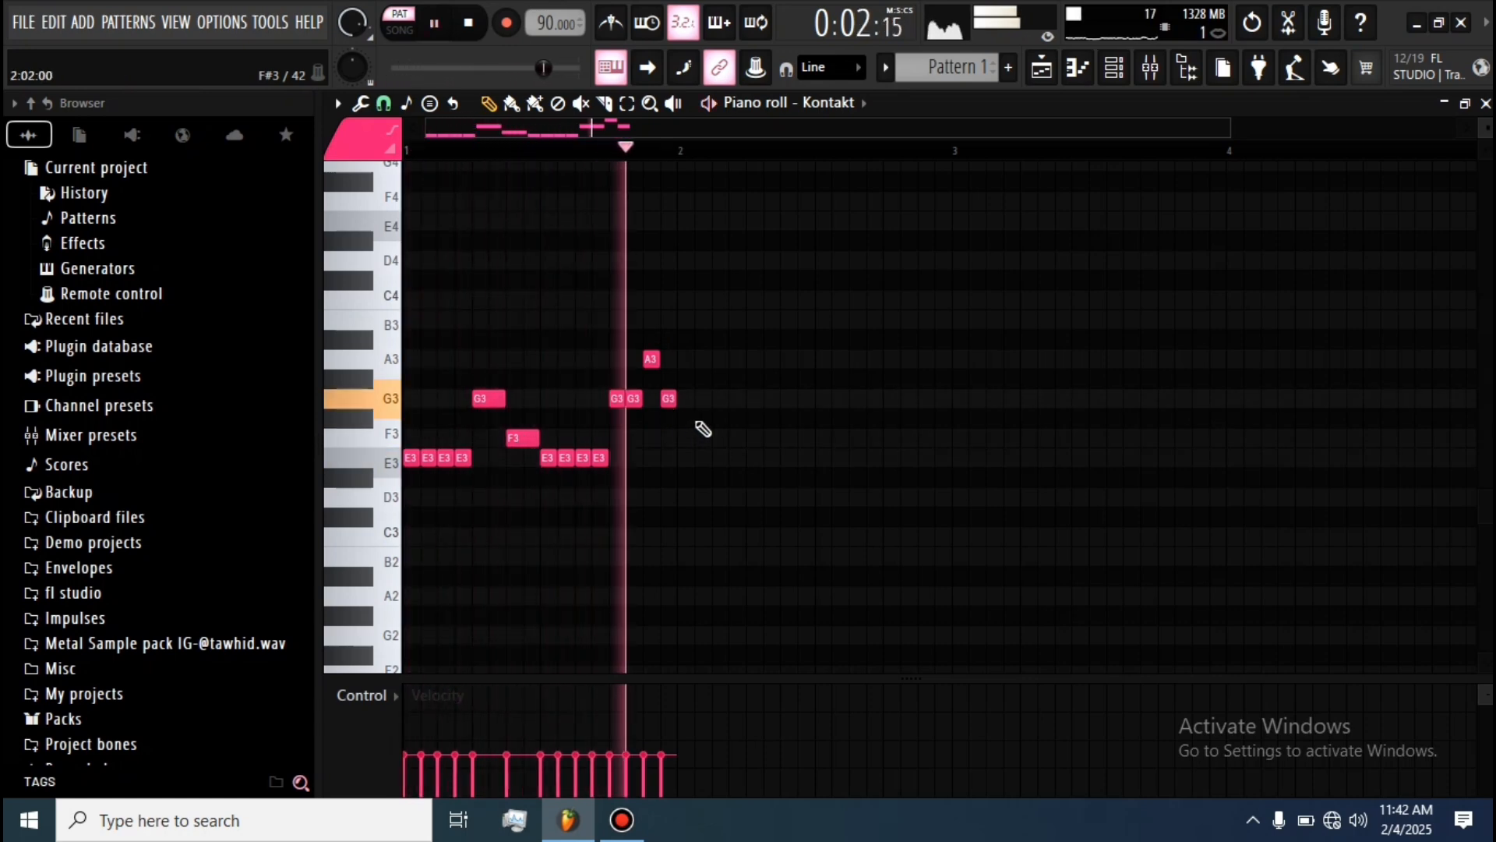
key("space")
key("space")
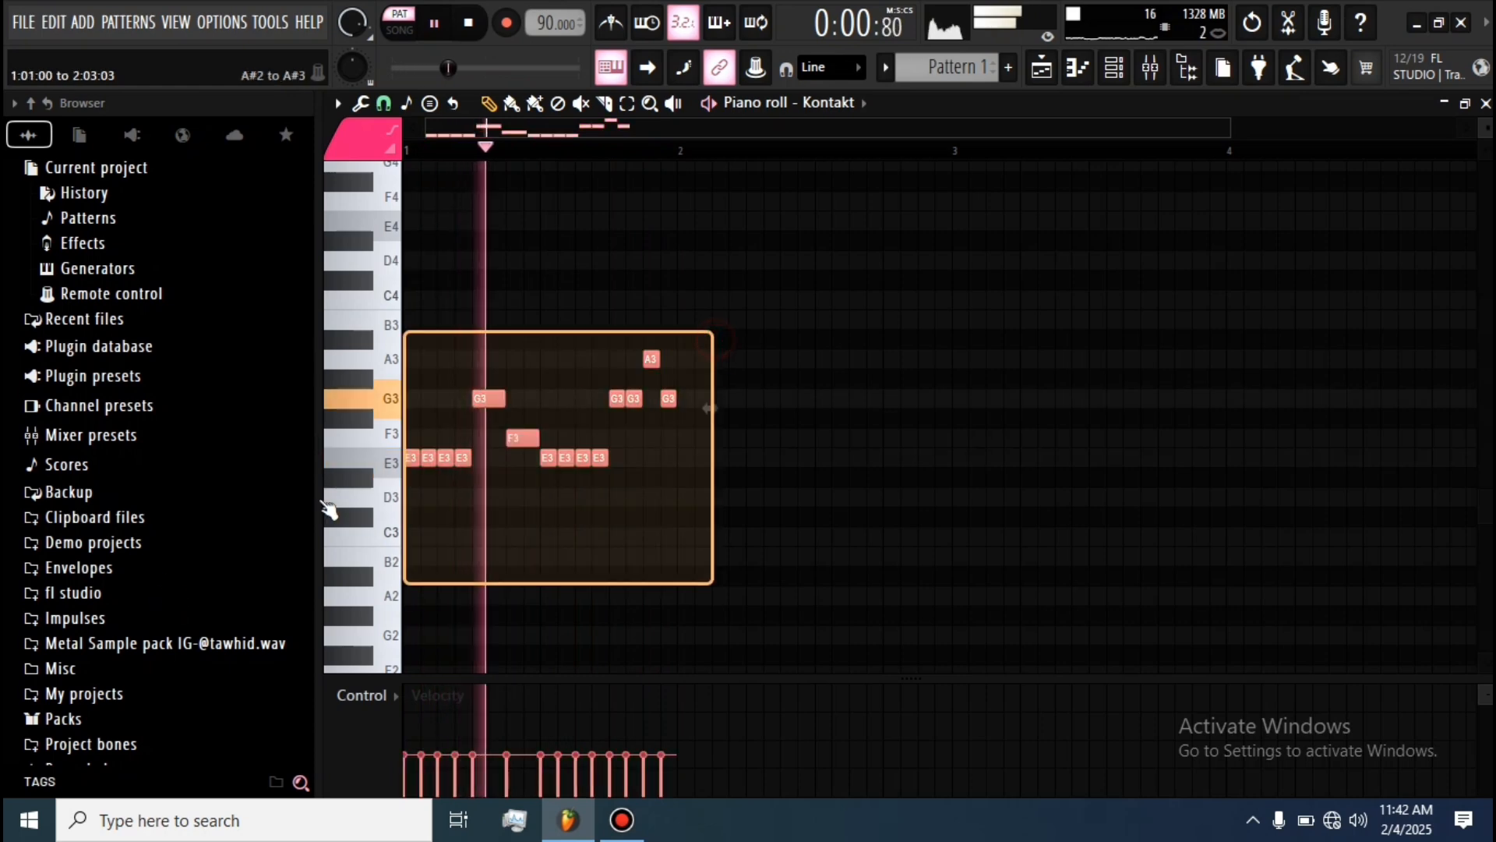
- Start bar 2 with four one-step E3 notes followed by two-step A3 and G3 notes
left_click(685, 476)
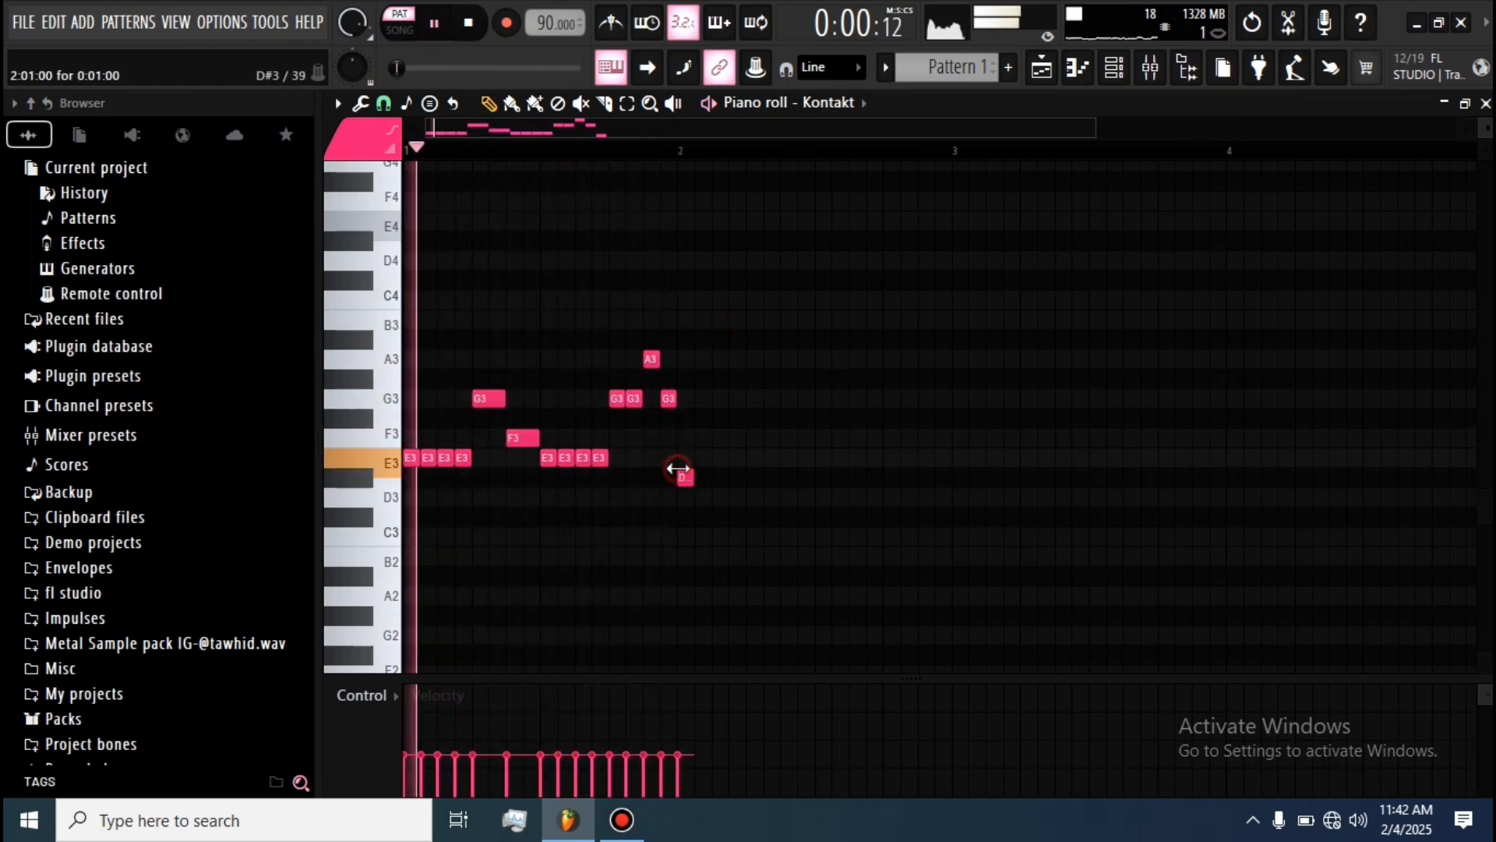
key("space")
left_click_drag(685, 455, 704, 457)
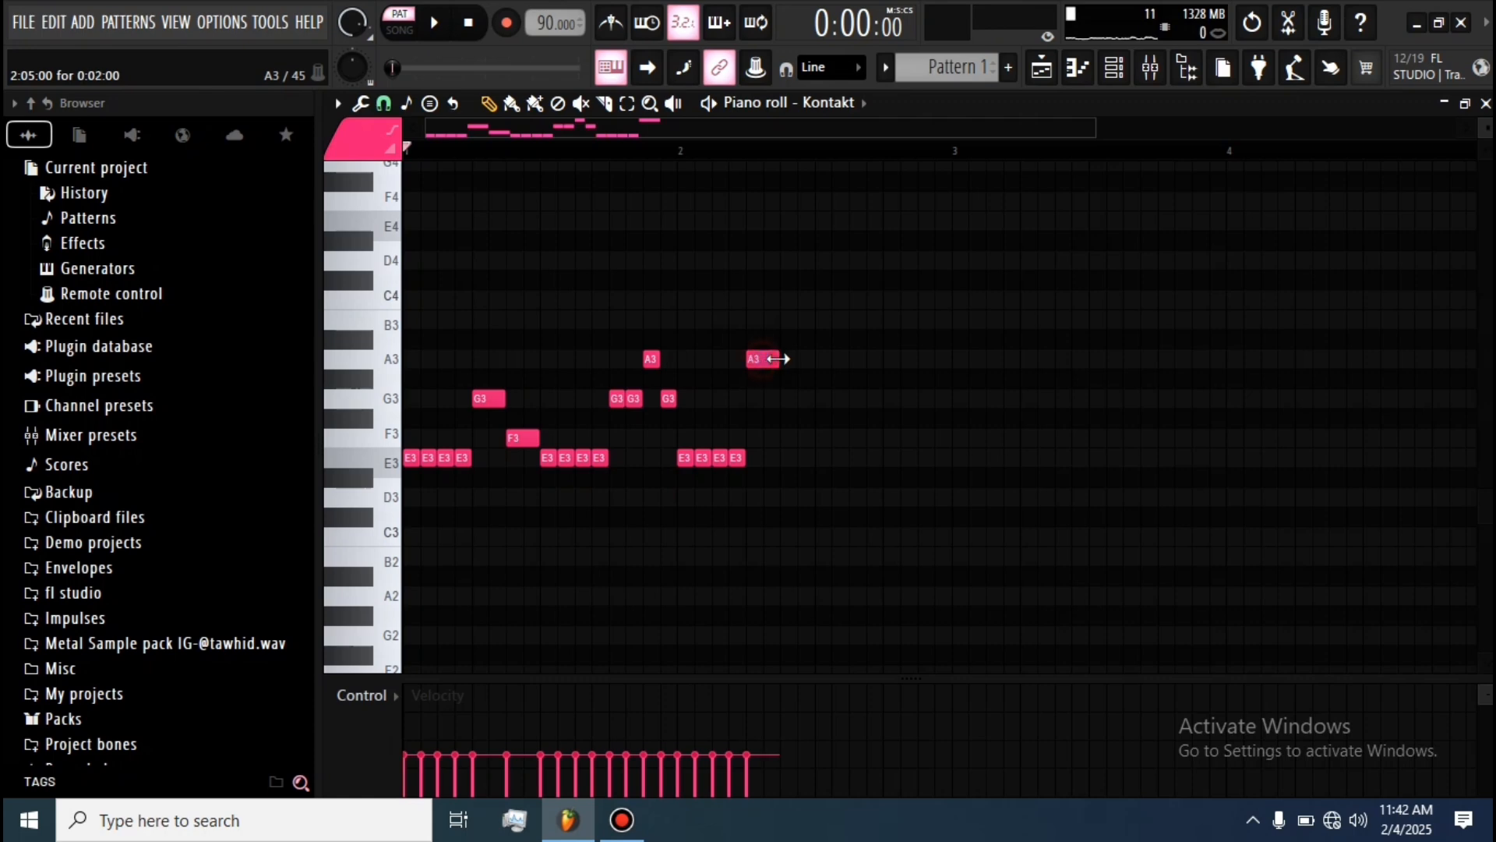
left_click(782, 400)
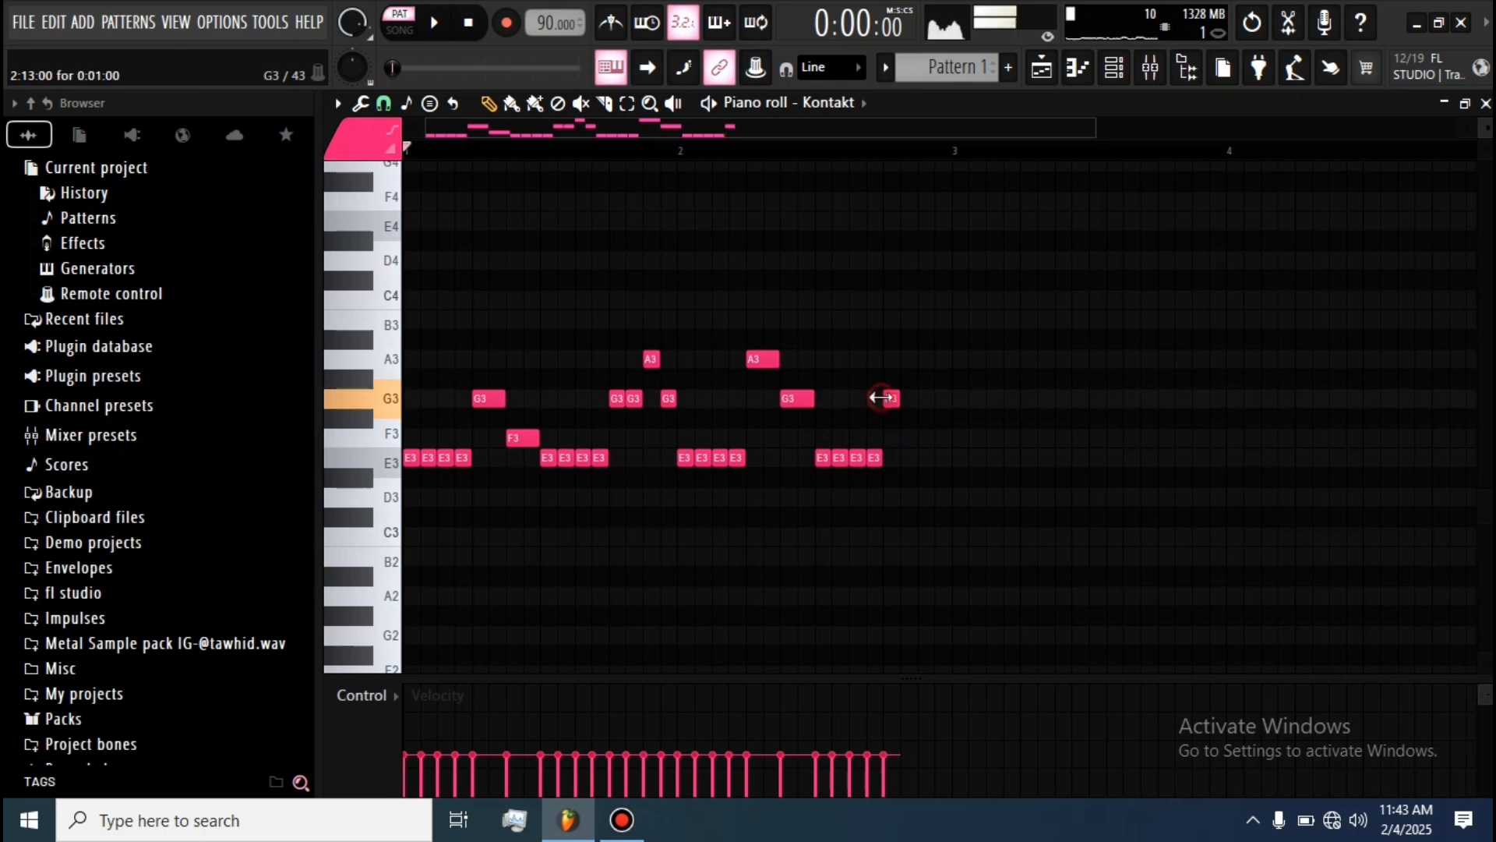
- End bar 2 with one-step A3, A3, C4 and B3 notes after the second group of E3 notes, and play the riff
left_click_drag(892, 400, 894, 358)
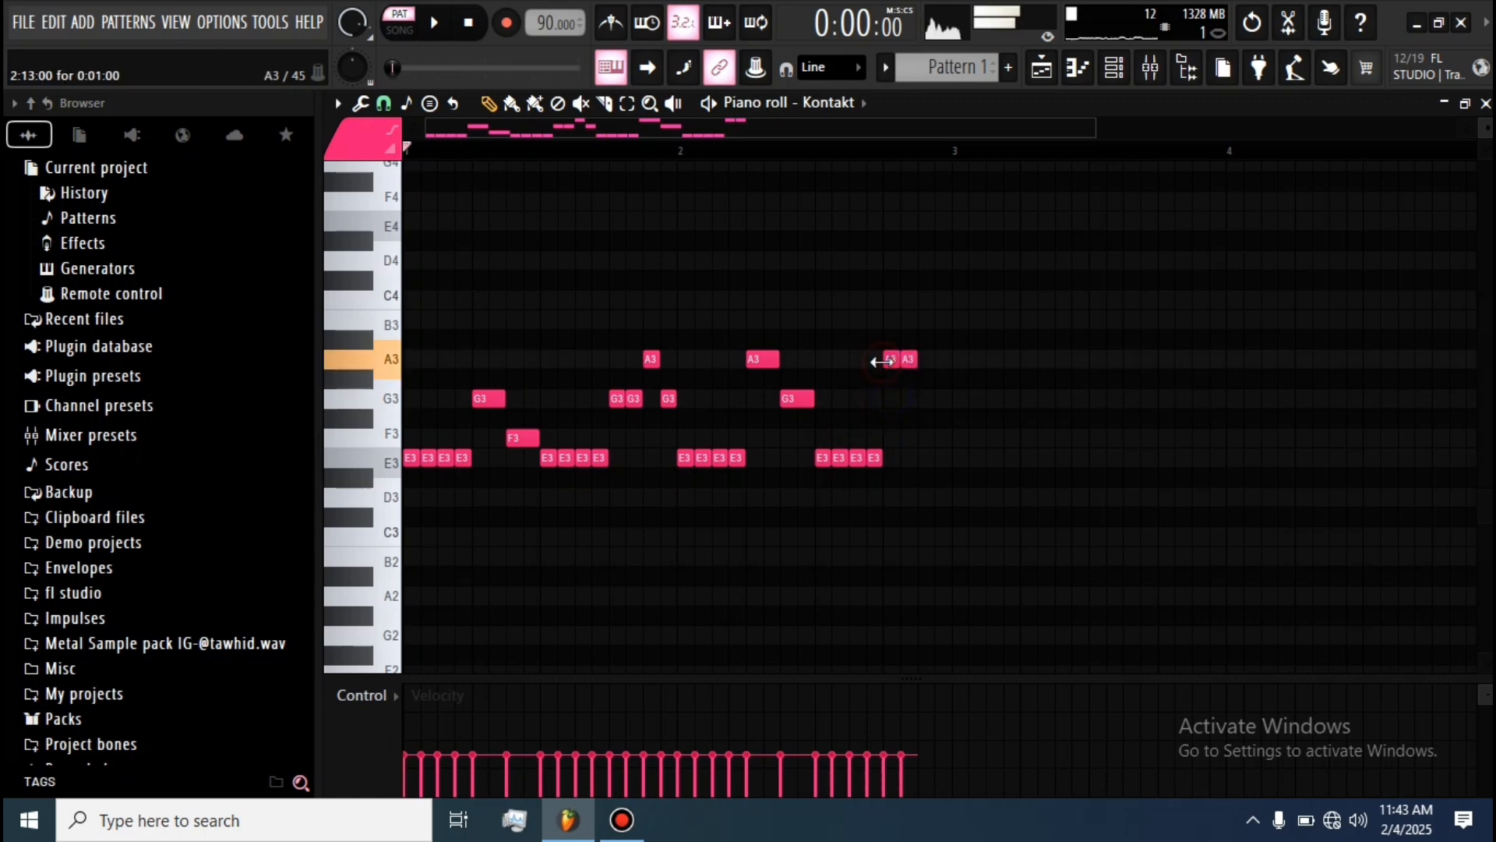
left_click(924, 300)
left_click(939, 261)
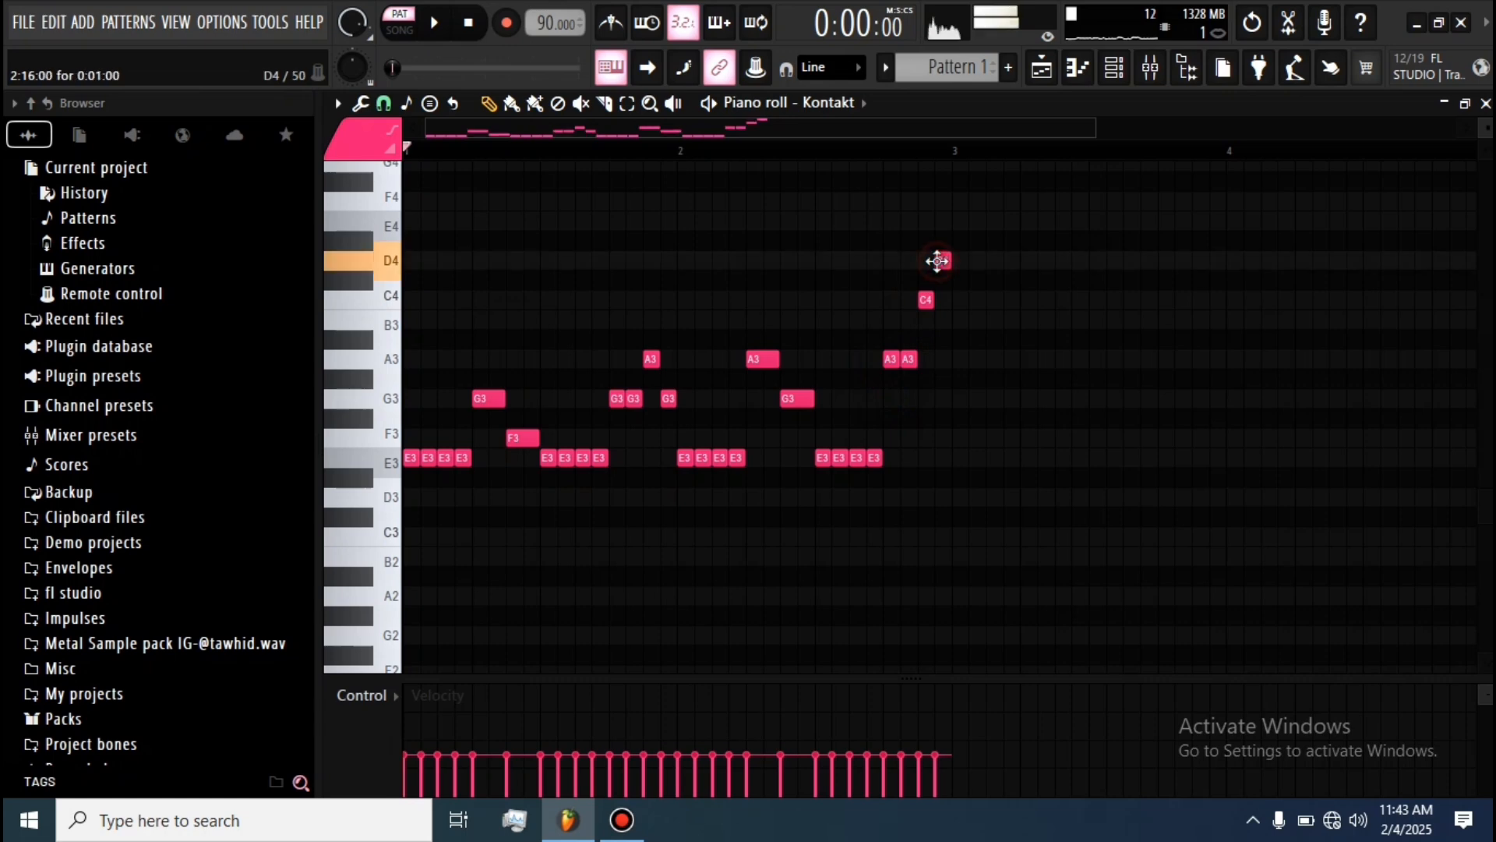
left_click_drag(937, 261, 941, 352)
key("space")
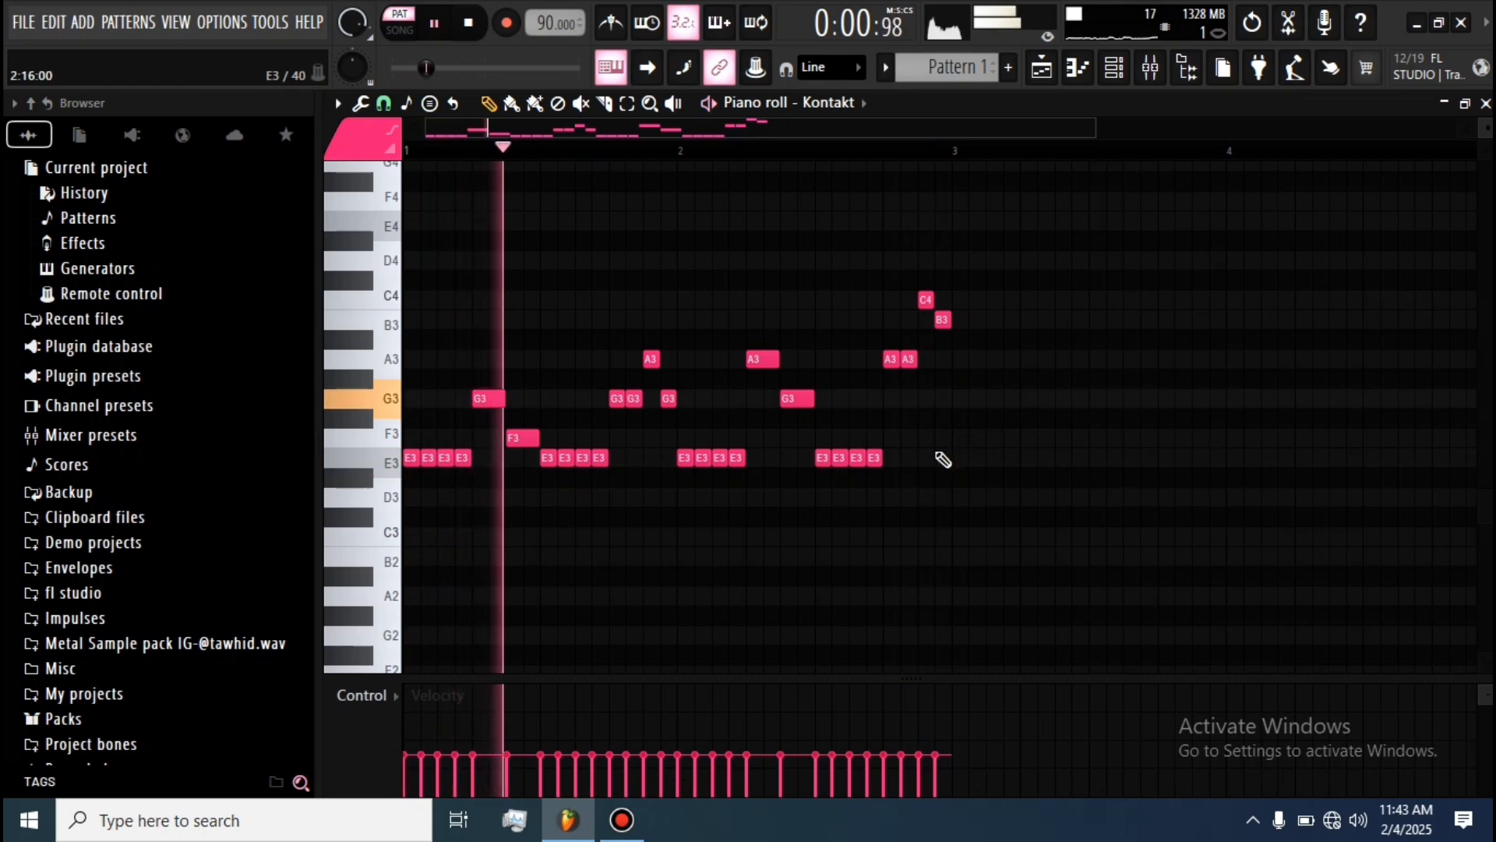
- Select the whole two-bar riff and duplicate it into bars 3 and 4
mouse_move(1019, 263)
left_mouse_down()
mouse_move(565, 468)
mouse_move(399, 510)
left_mouse_up()
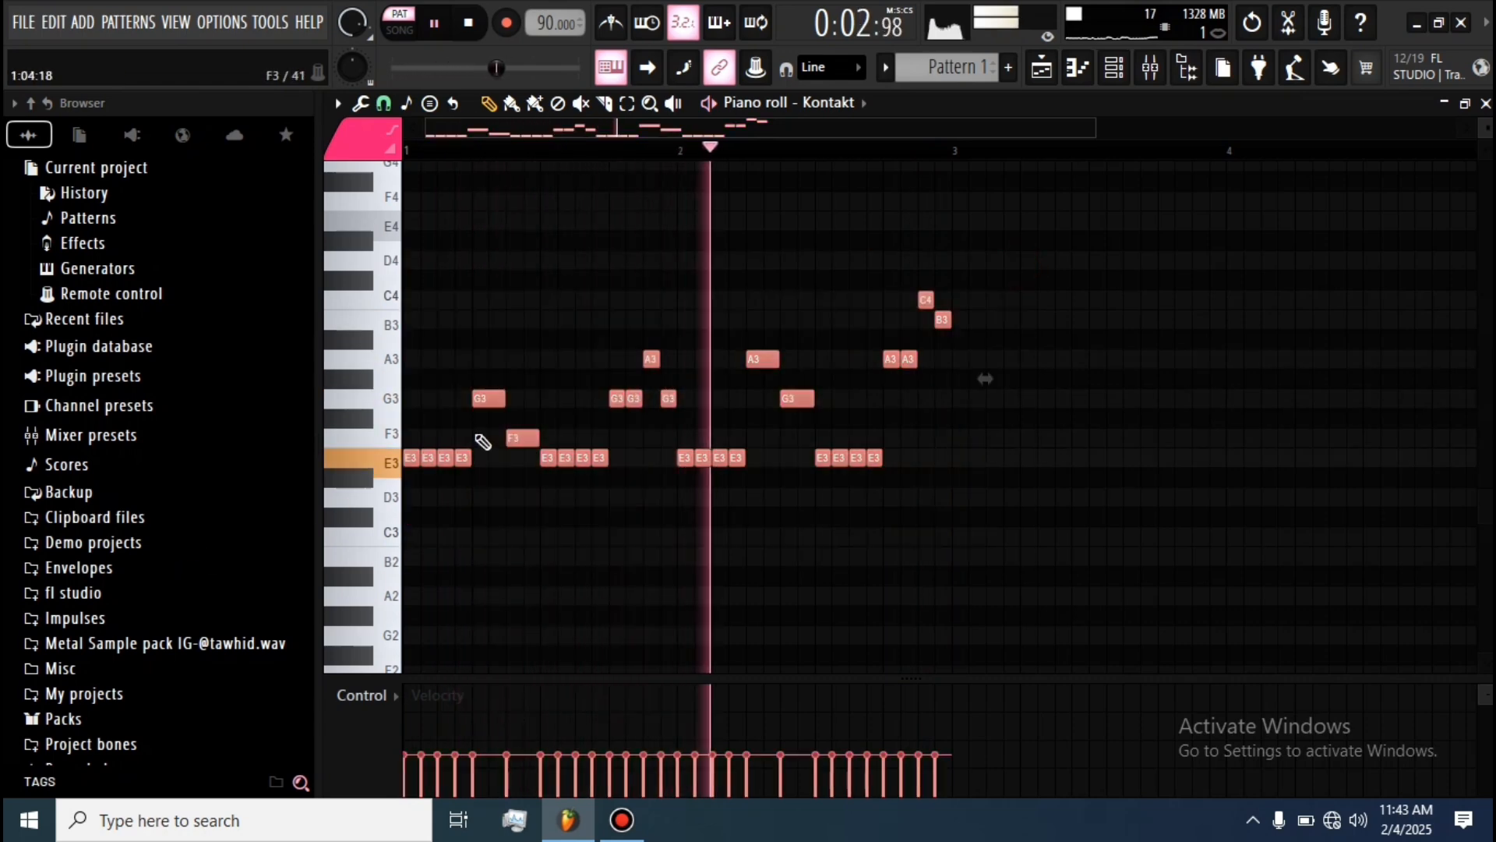
mouse_move(410, 457)
left_mouse_down()
mouse_move(1134, 455)
mouse_move(958, 457)
left_mouse_up()
scroll(618, 515, "down", 4)
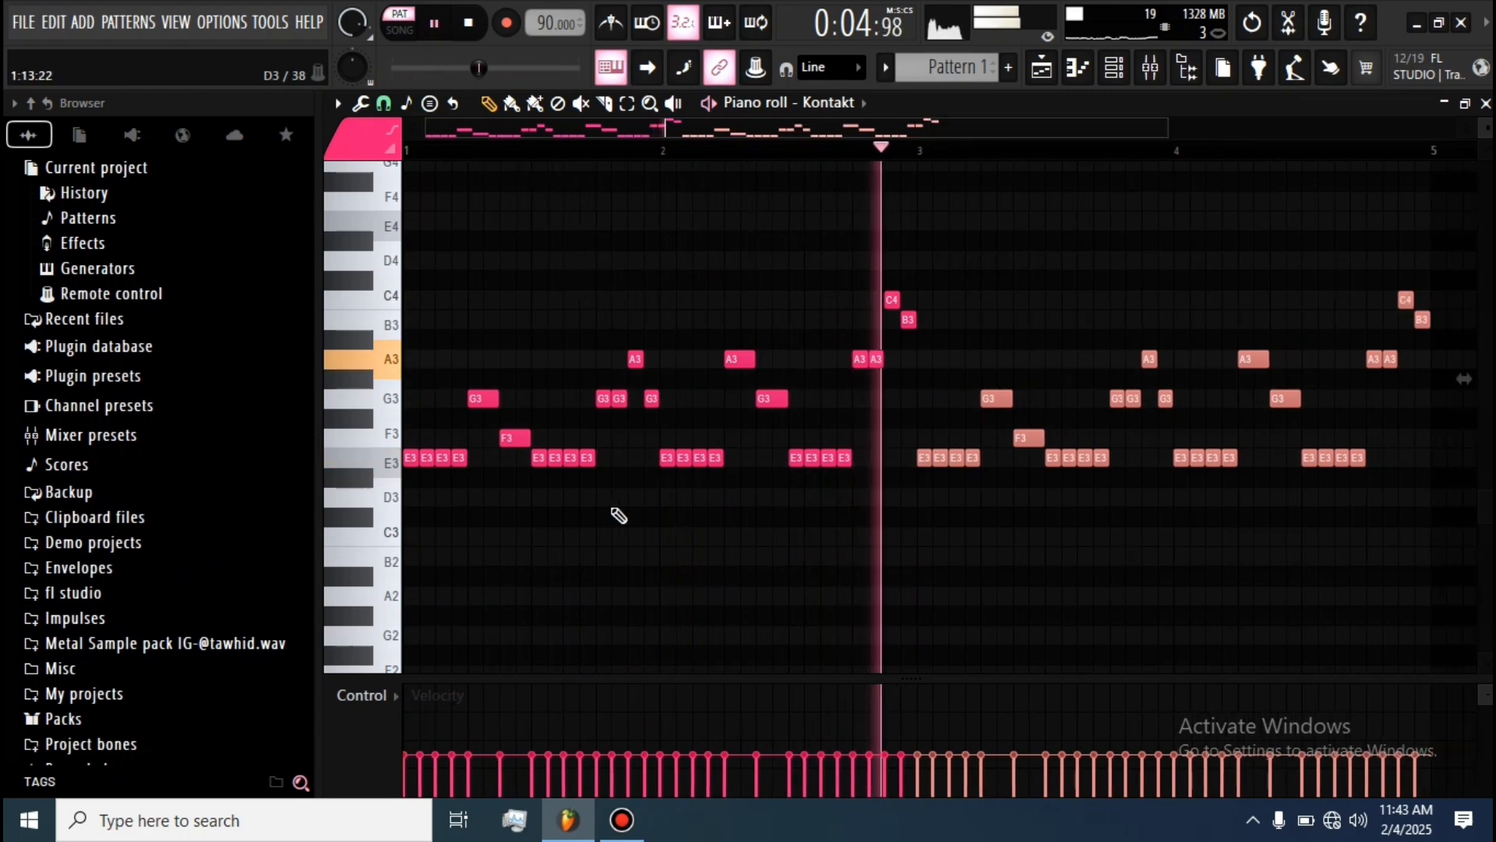
- Select all riff notes and randomize their velocity levels with the piano roll randomizer
key("ctrl+a")
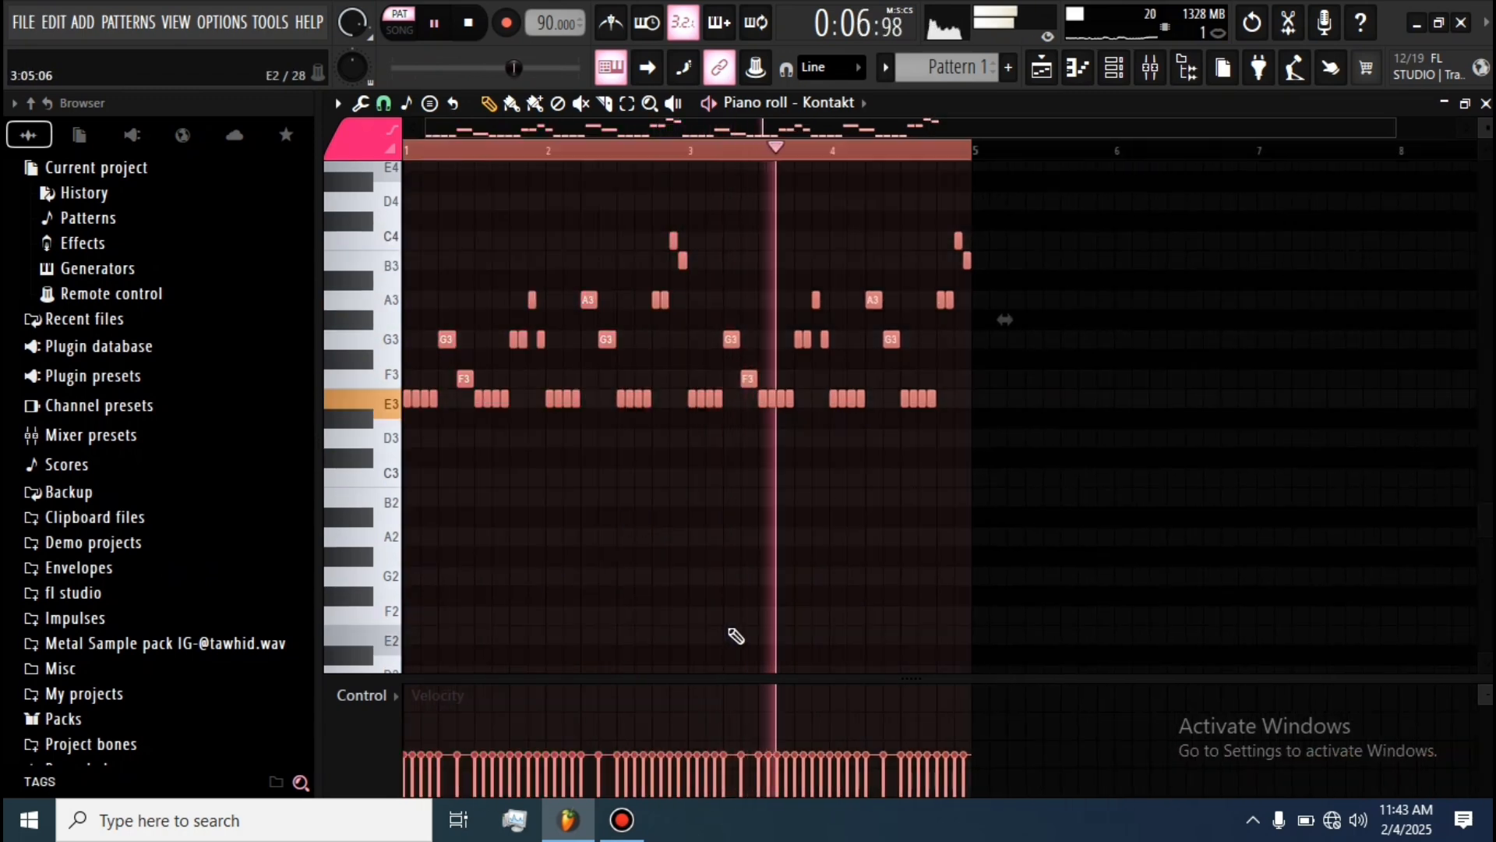
key("alt+r")
left_click_drag(718, 500, 718, 530)
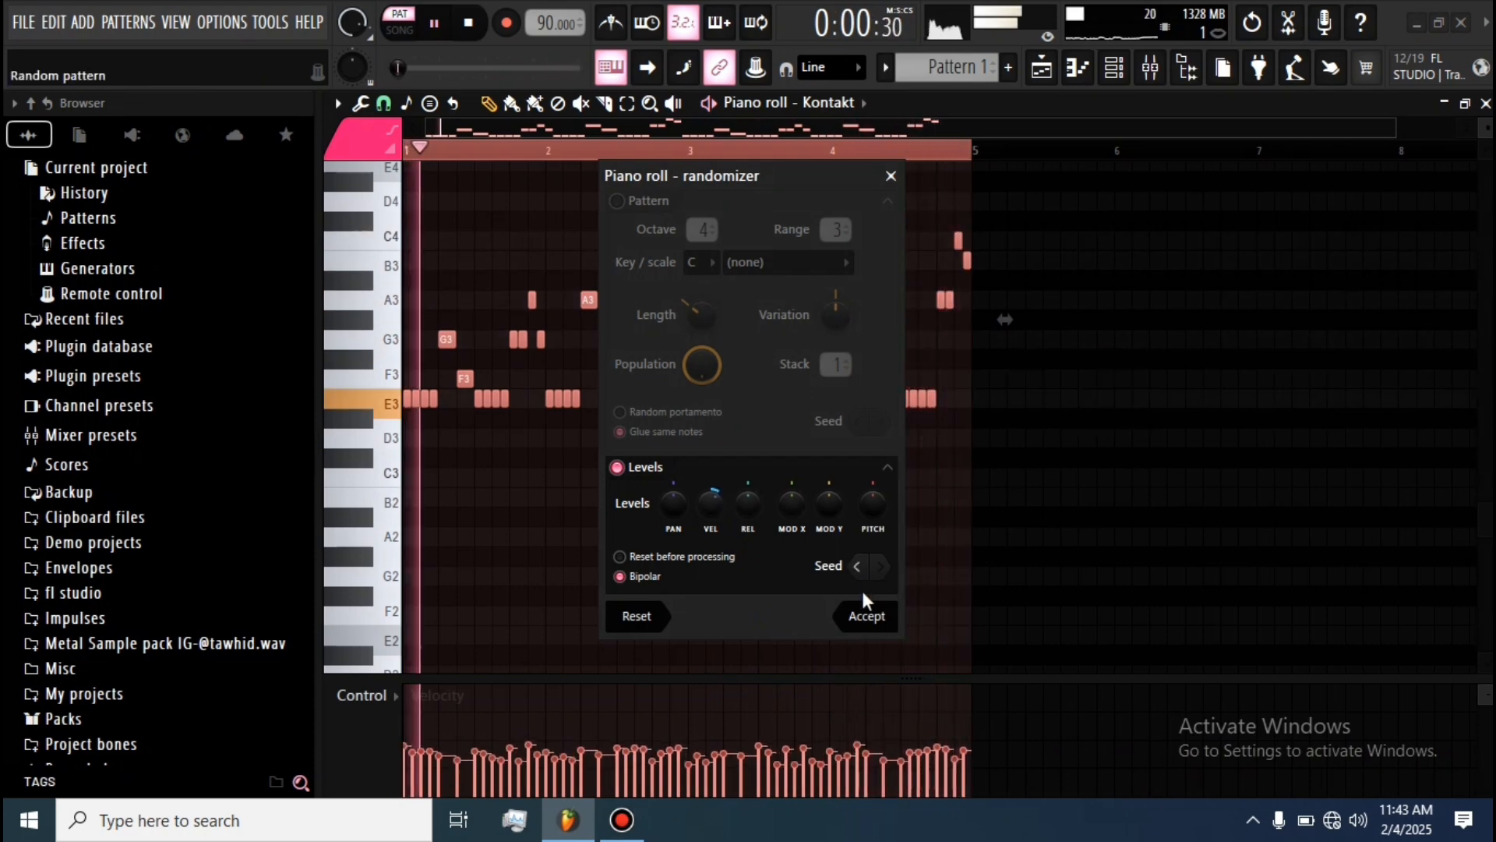
left_click(864, 616)
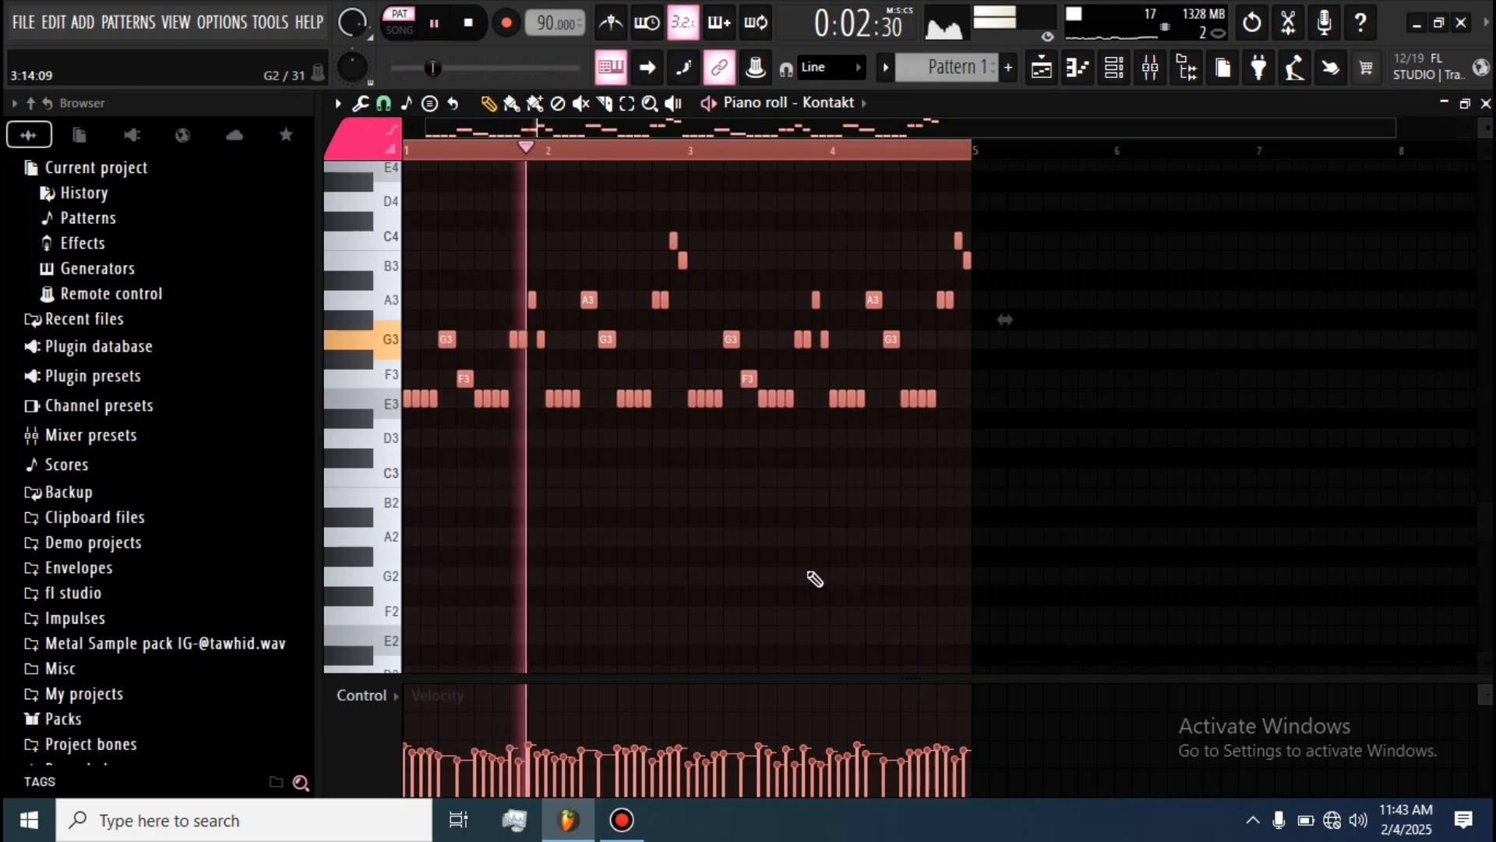
- Show the Kontakt guitar's articulations and switch between Palm Mute and Sustain
scroll(568, 511, "up", 3)
left_click(770, 391)
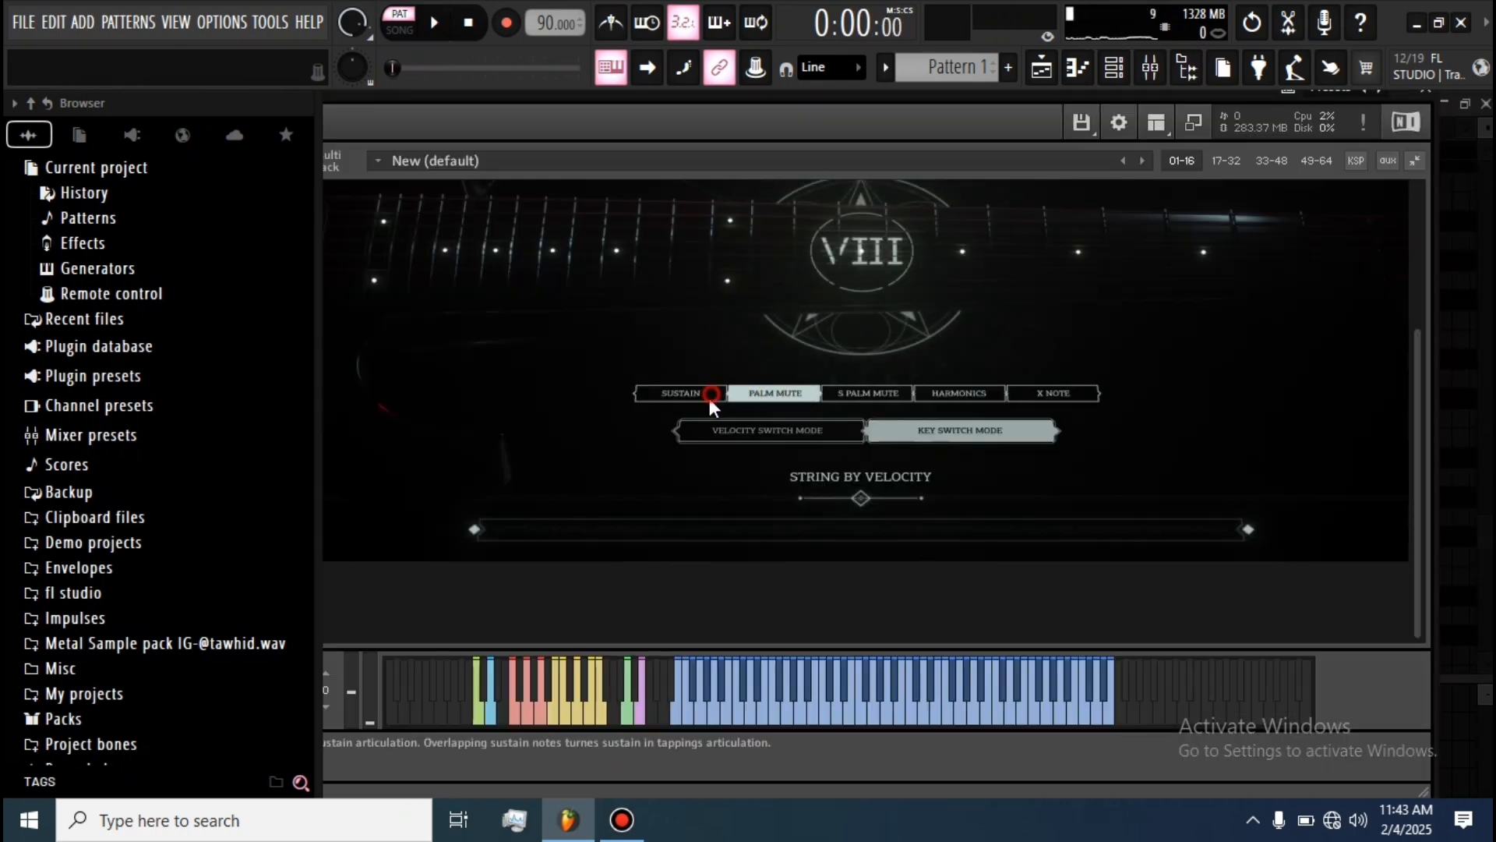
left_click(680, 393)
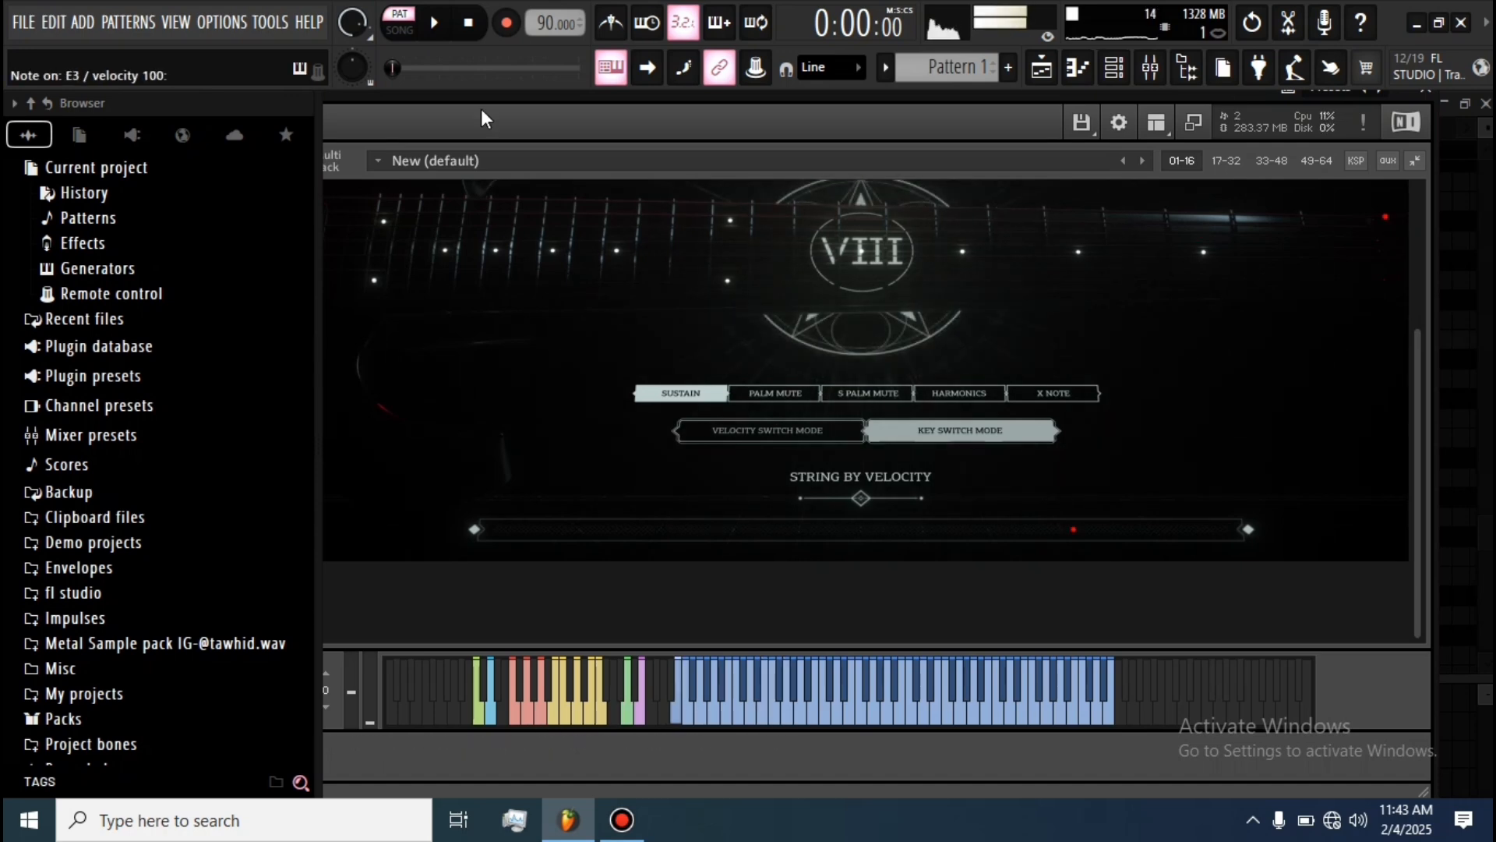
- Set the typing keyboard to octave 2 and audition the Kontakt keyswitches for the Sustain and Palm Mute articulations
right_click(611, 67)
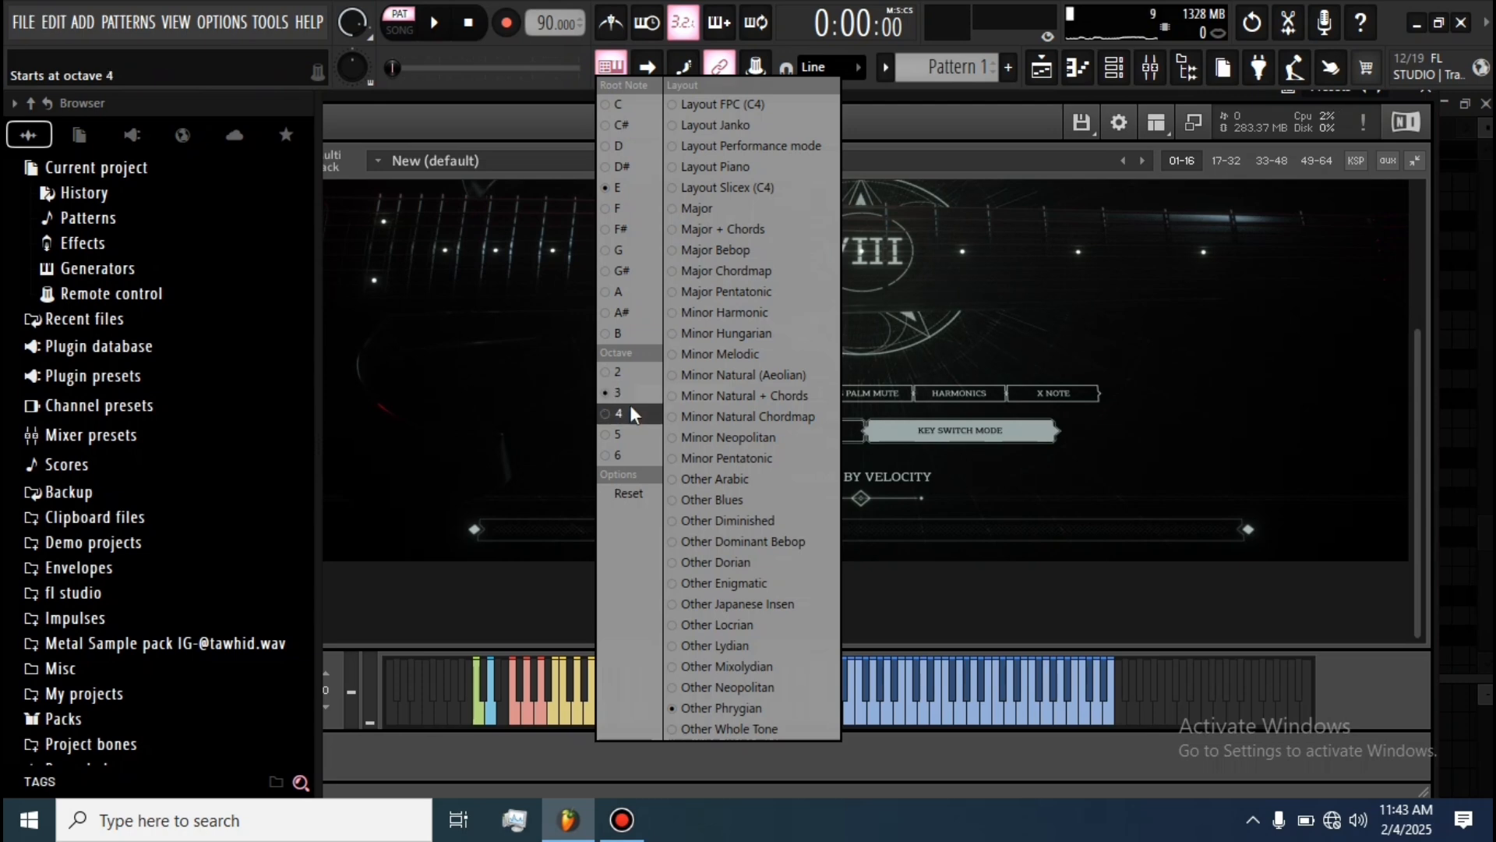
left_click(621, 372)
key("c")
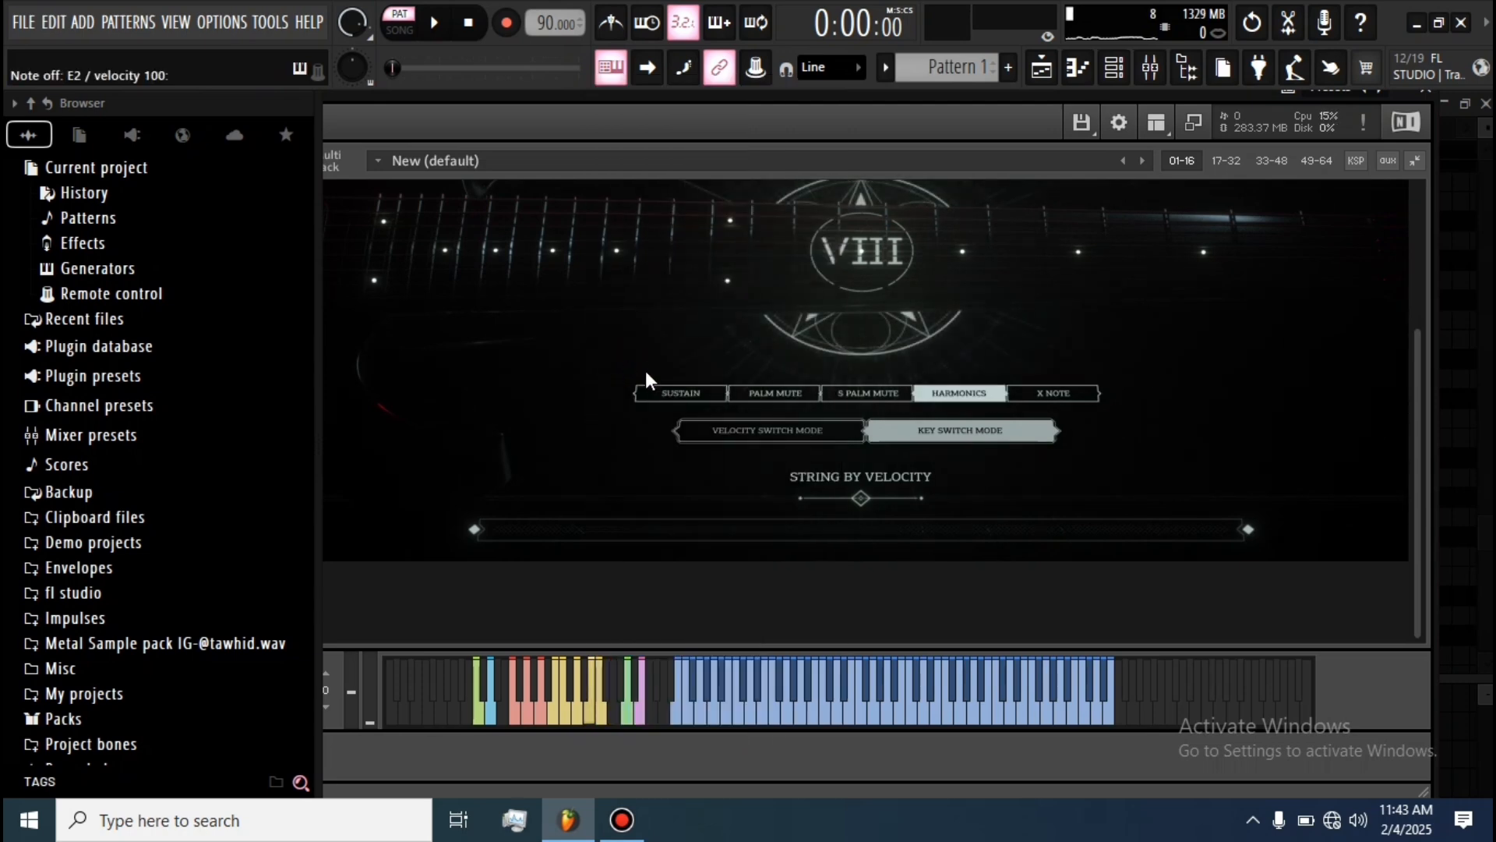
key("v")
left_click(555, 718)
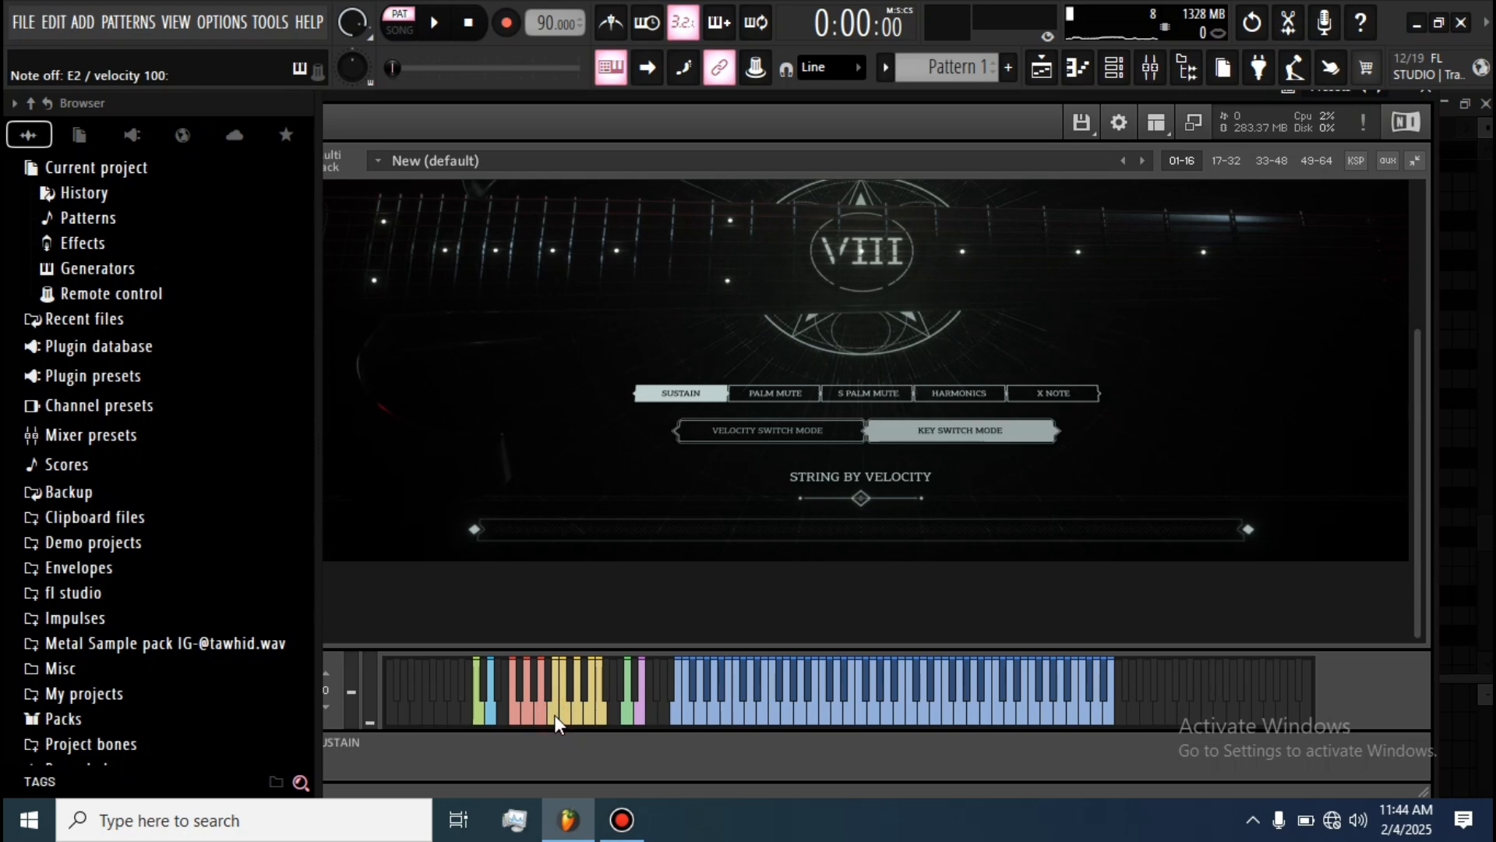
left_click(562, 709)
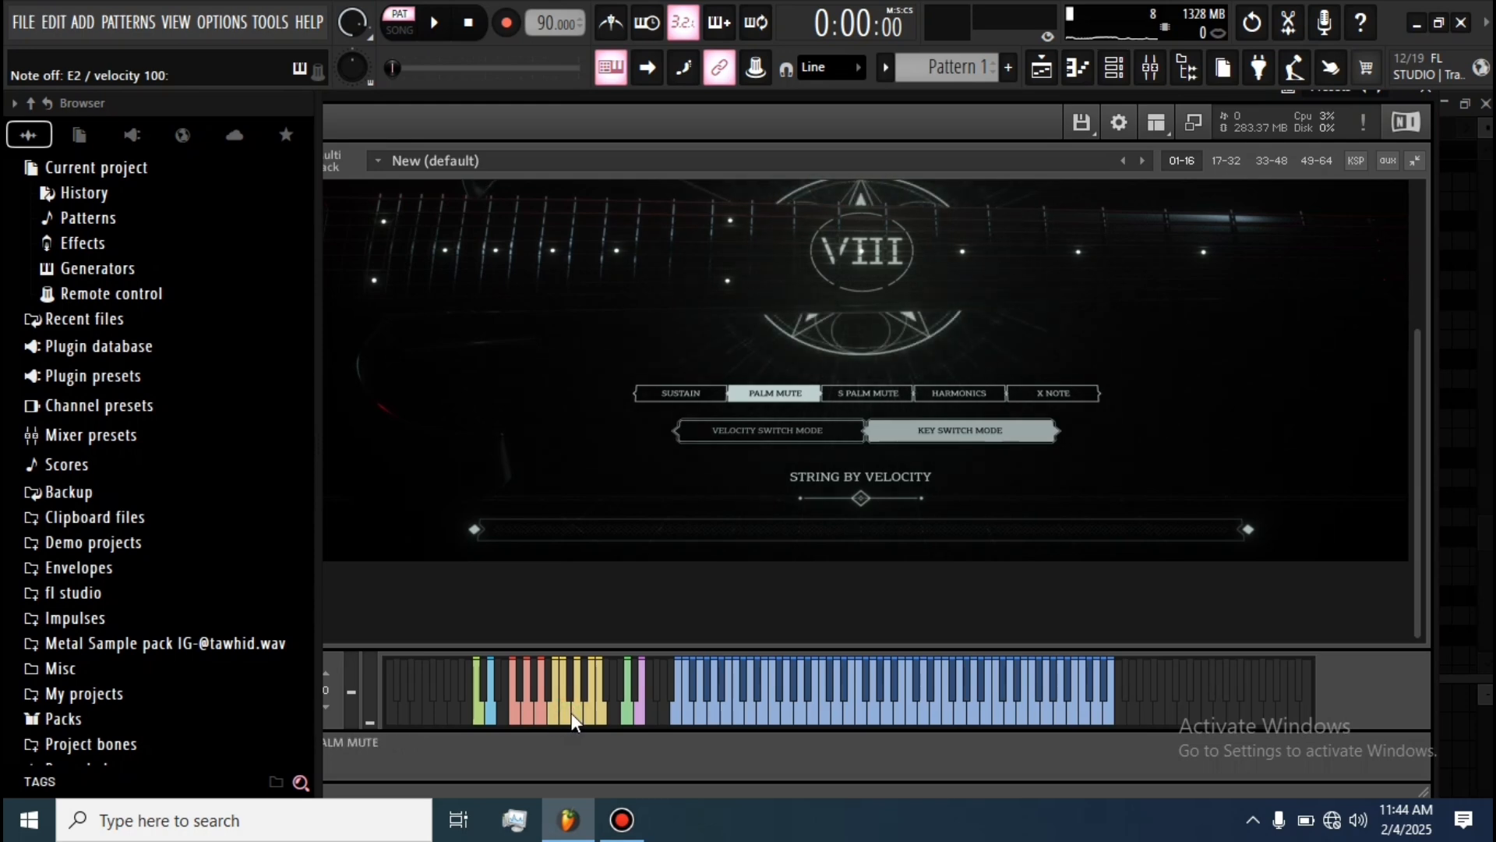
- Bring up the piano roll of the first Kontakt channel from the channel rack
left_click(1121, 70)
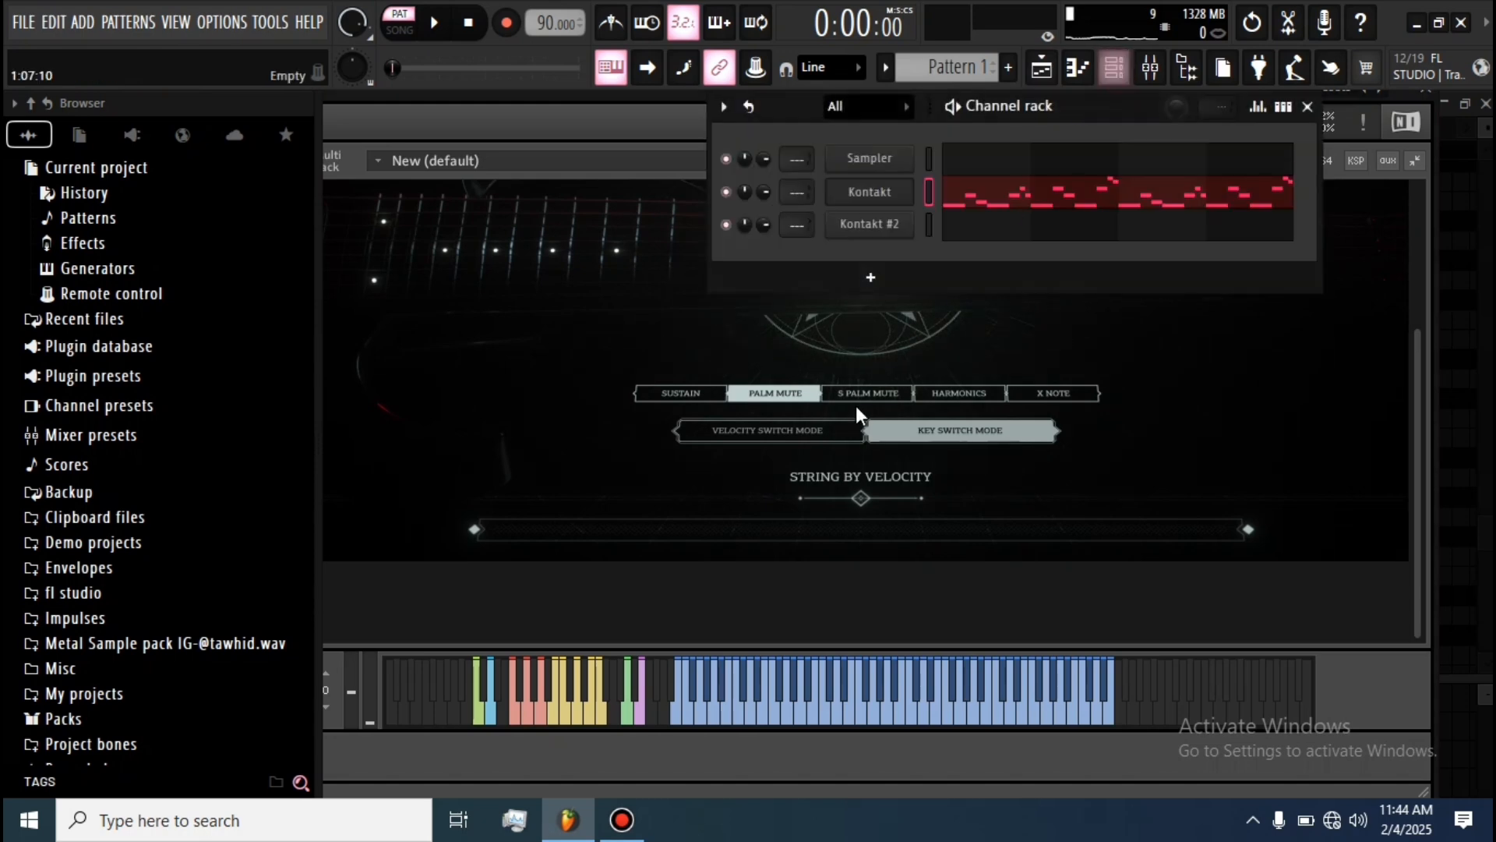
left_click_drag(424, 445, 403, 447)
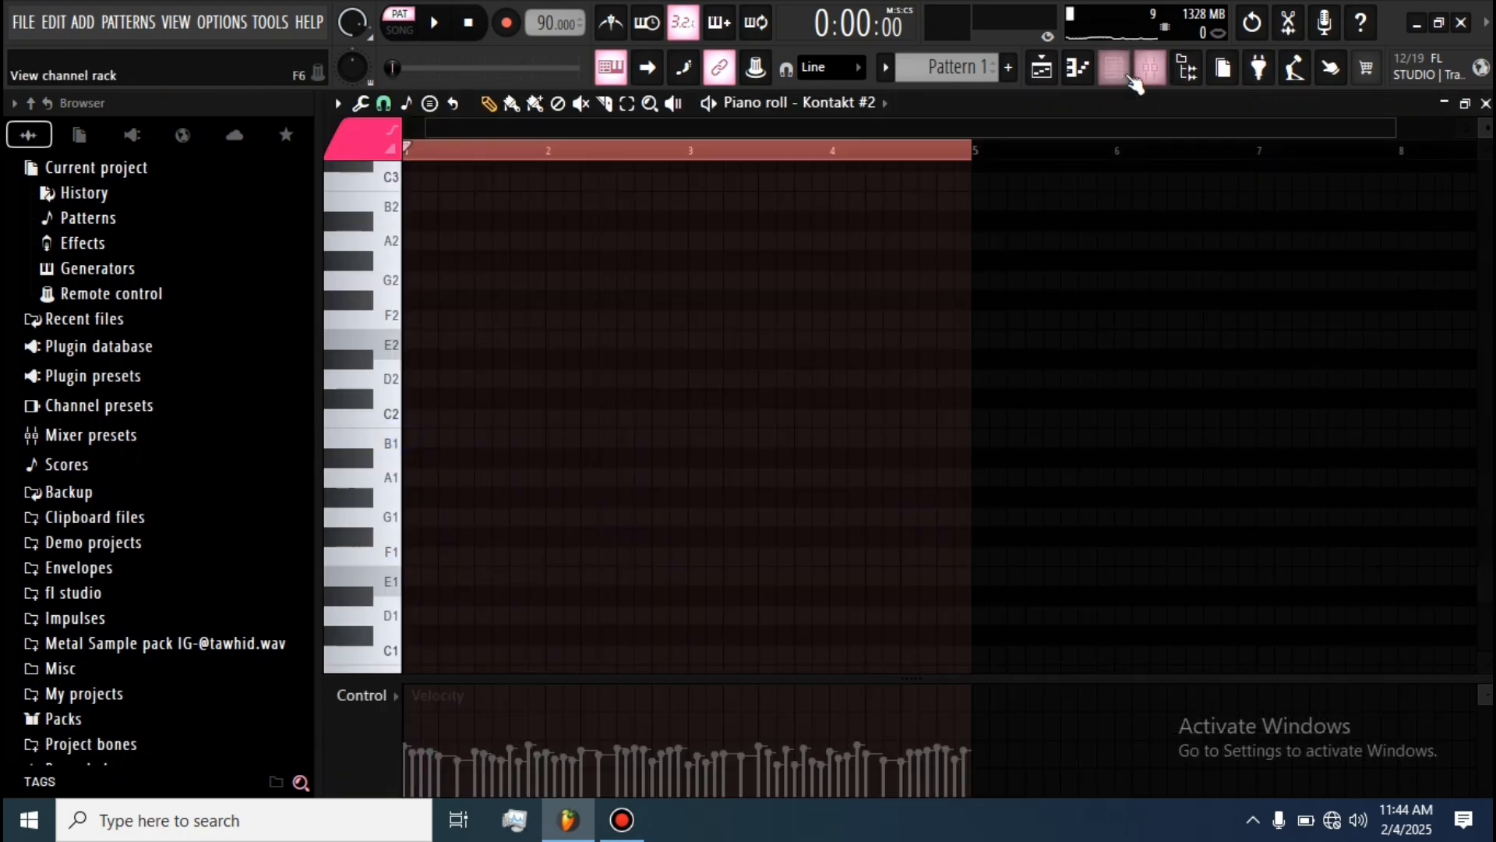
left_click(1129, 76)
left_click(956, 204)
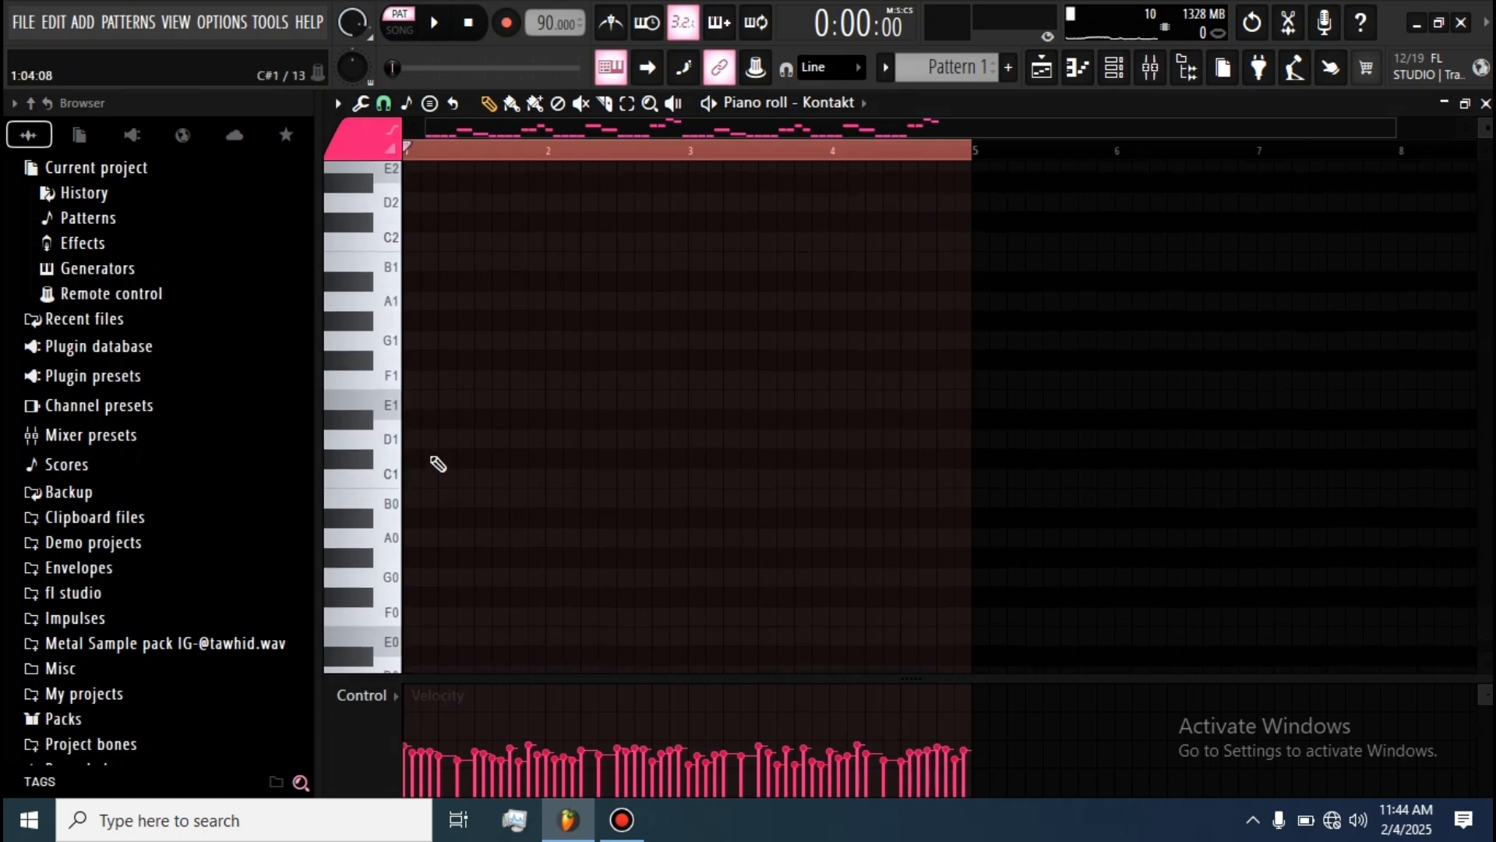
- Add a C2 keyswitch note at the start of bar 1 below the riff and play the pattern
mouse_move(421, 443)
left_mouse_down()
mouse_move(388, 463)
mouse_move(409, 416)
left_mouse_up()
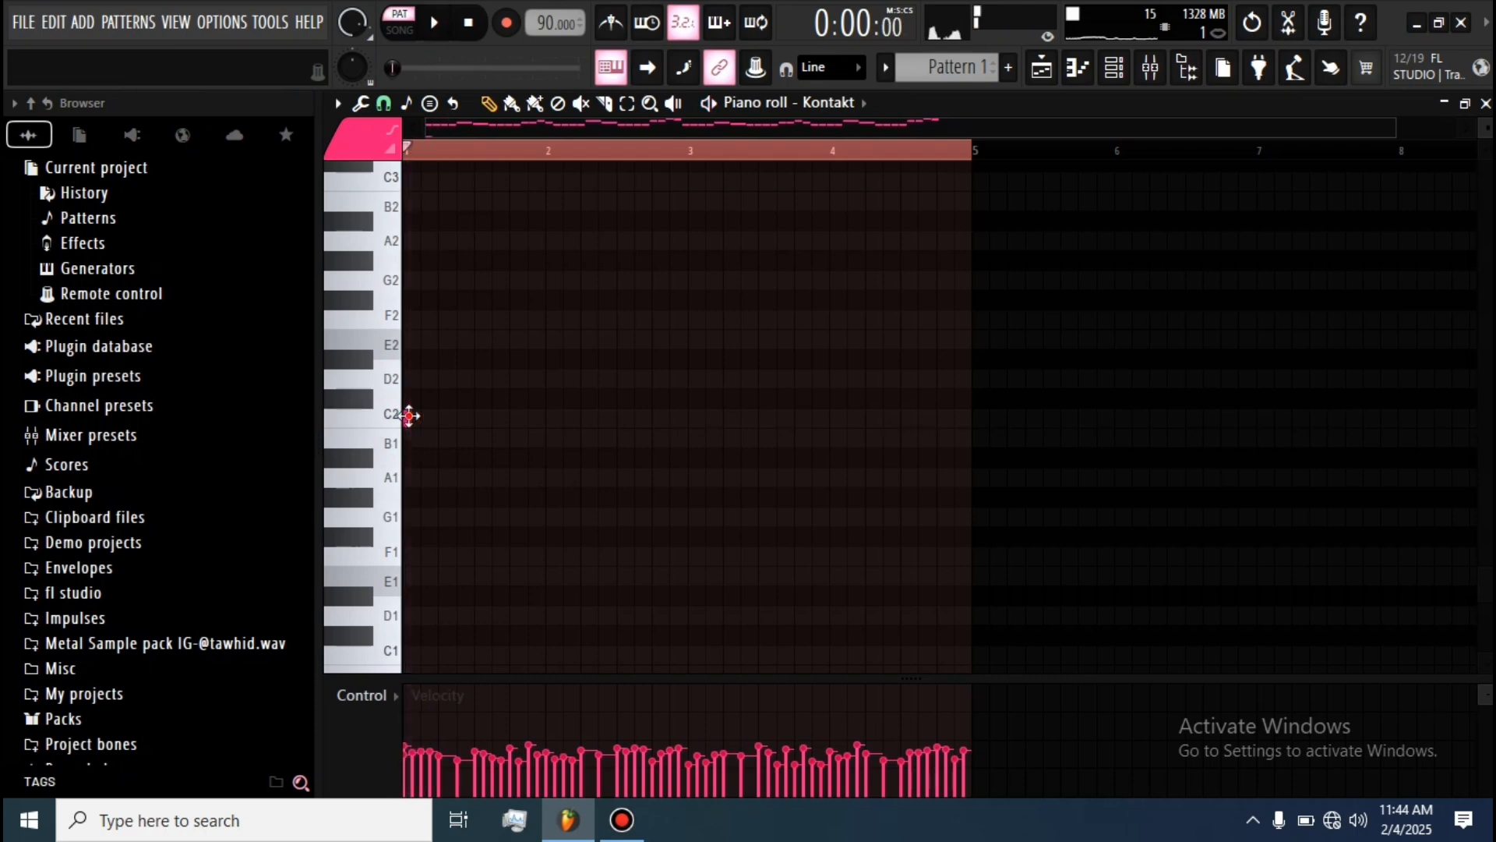
key("space")
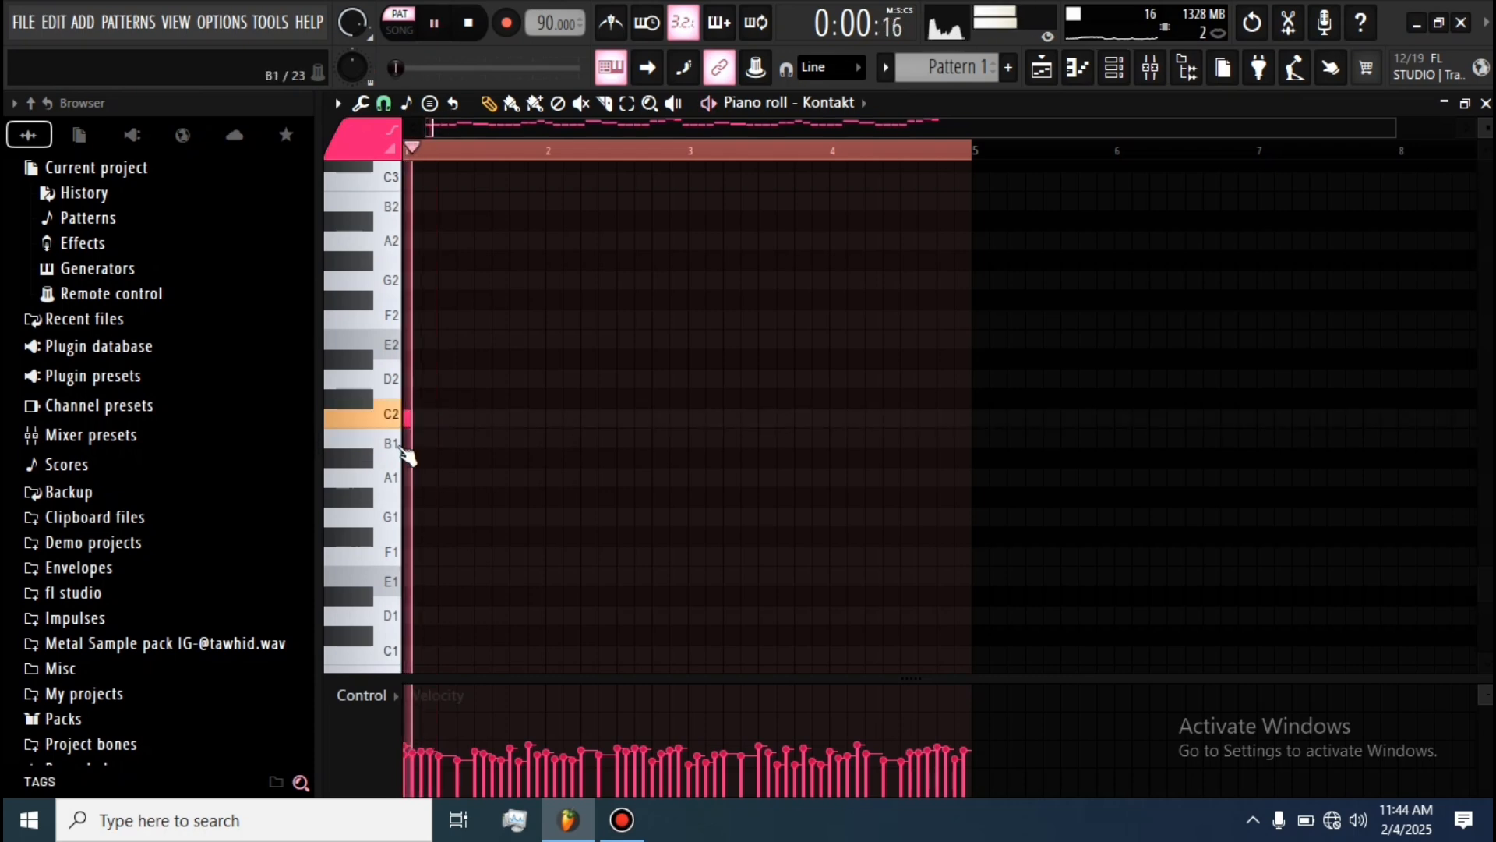
key("space")
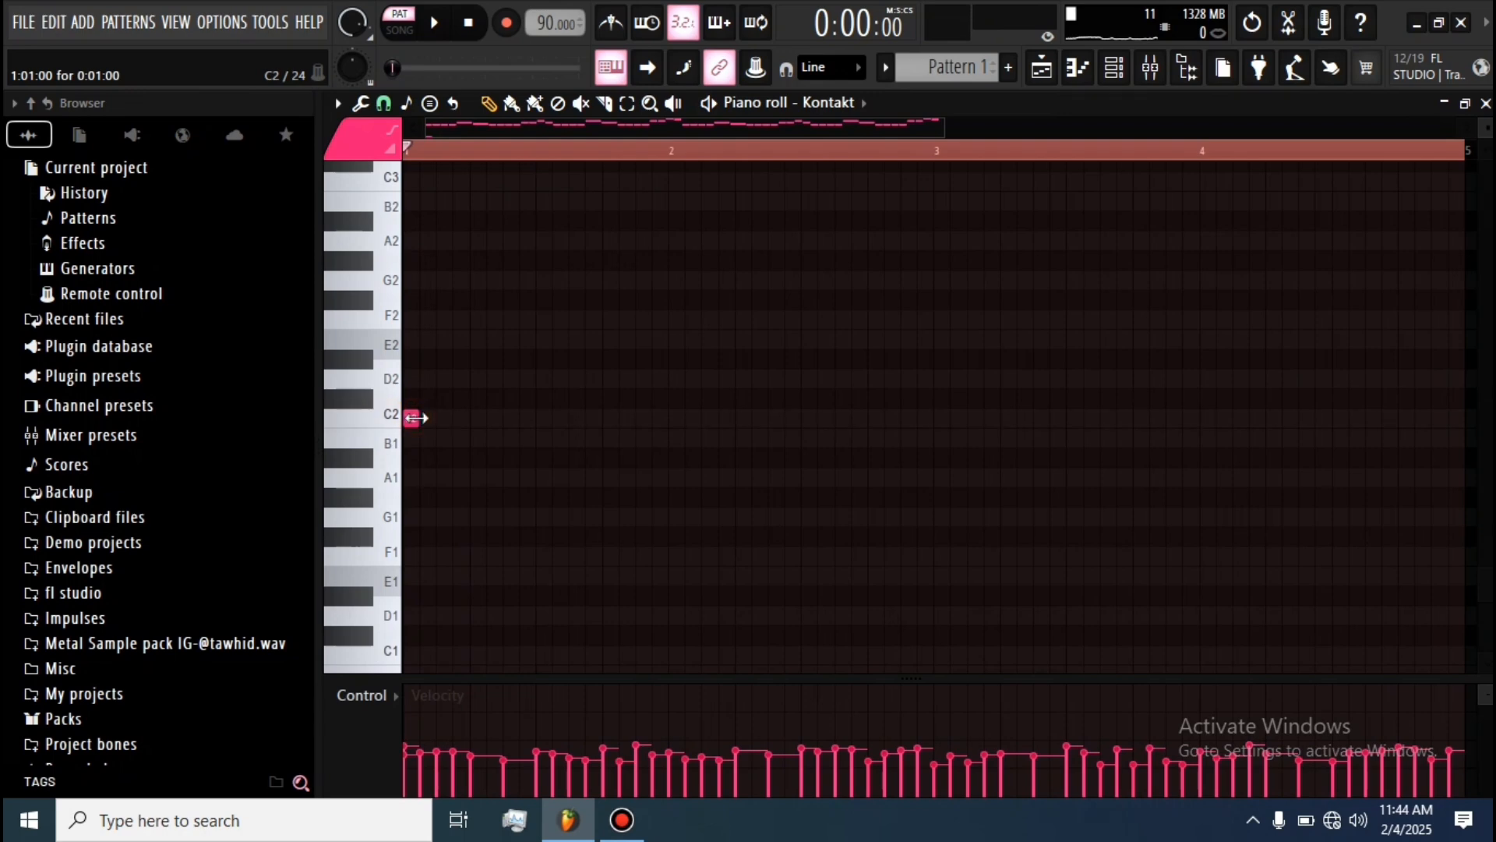
key("space")
- Shorten the C2 keyswitch to one step, place a two-step B1 keyswitch directly after it, and play the pattern
left_click(442, 438)
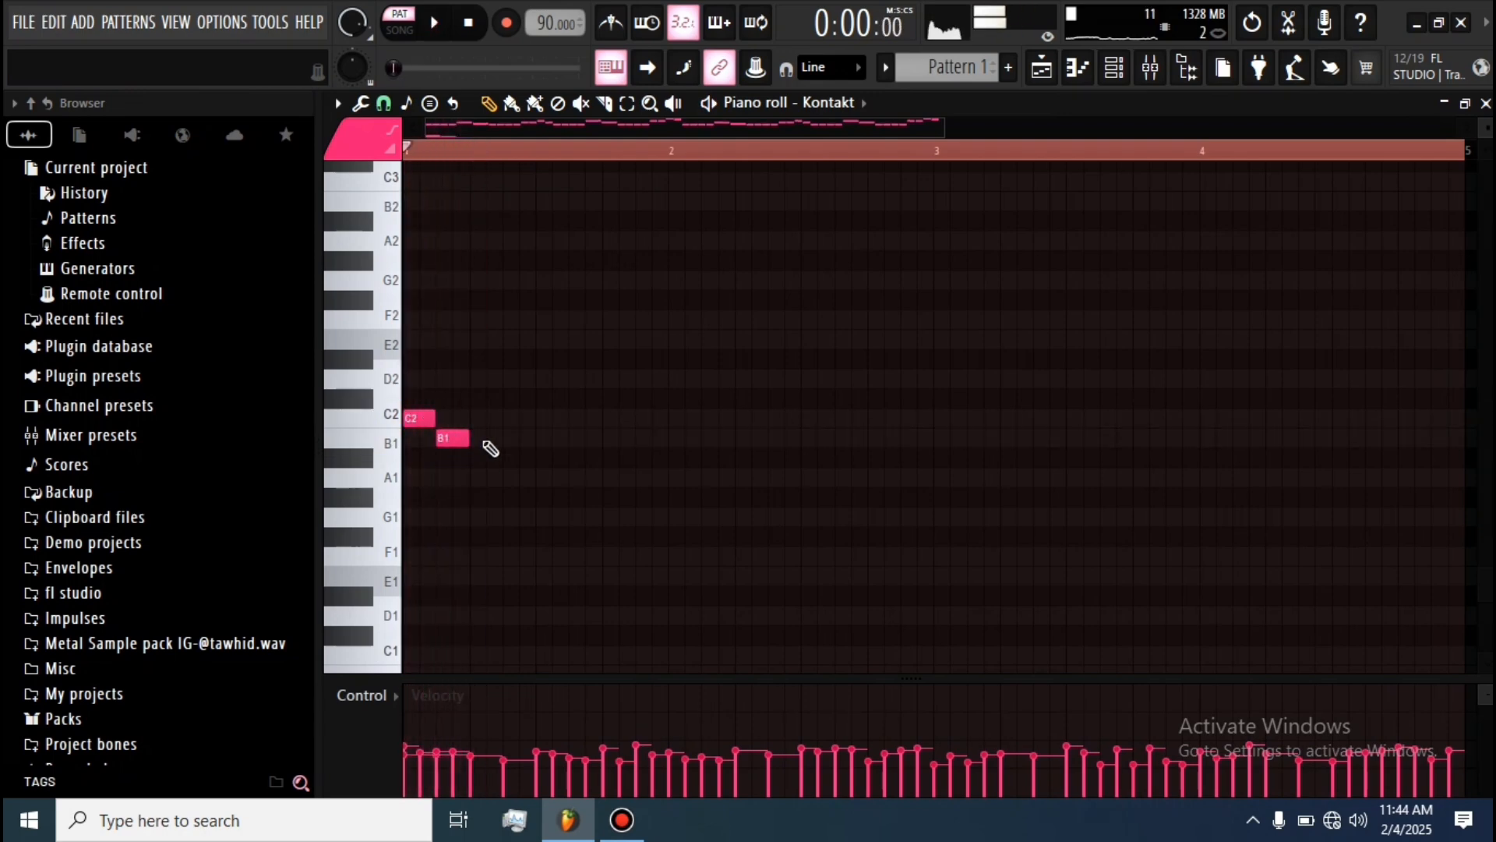
key("space")
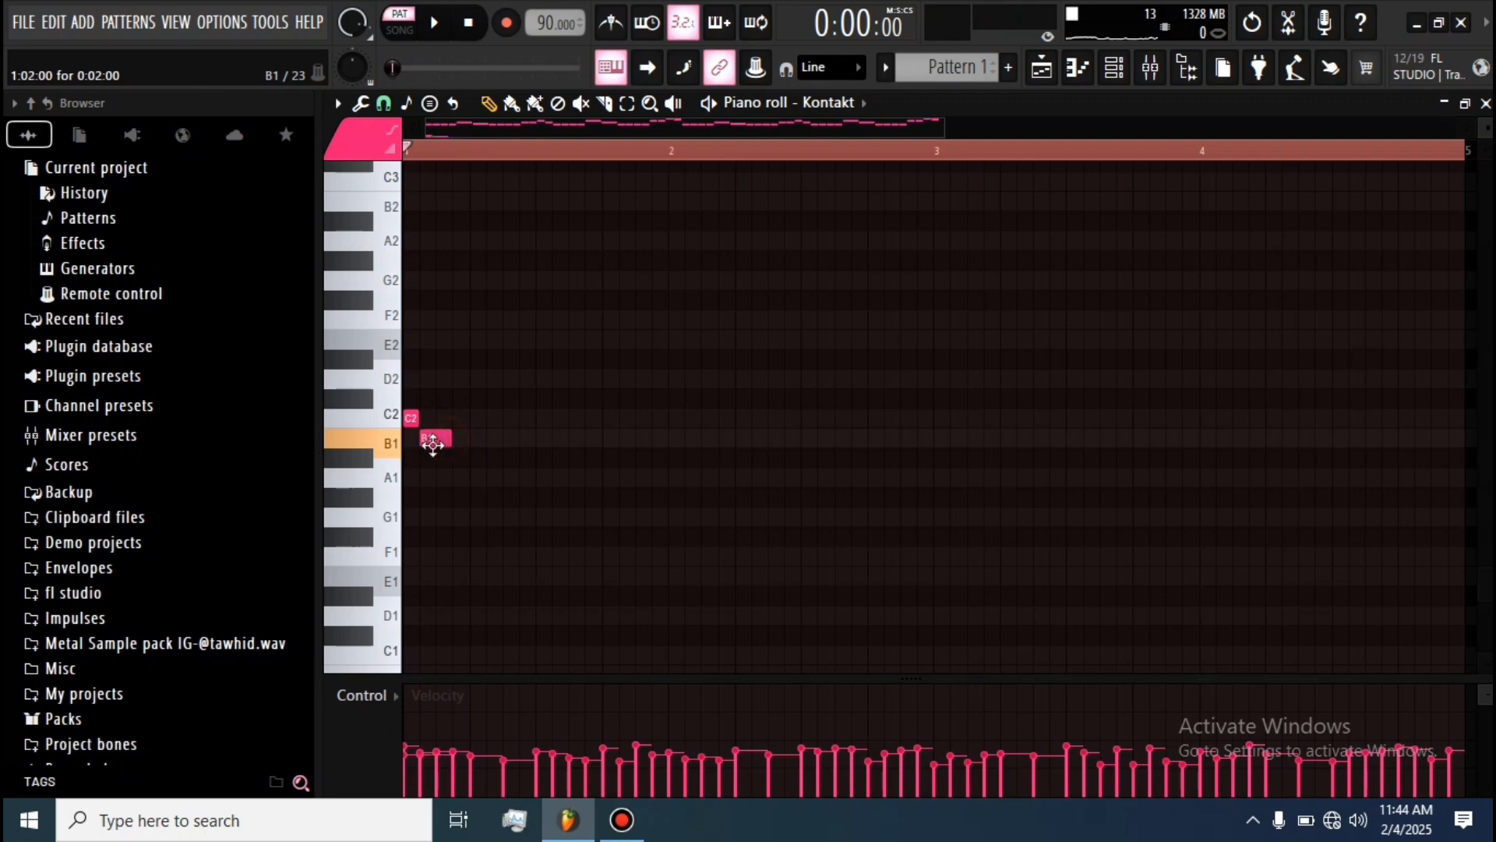
key("space")
key("space")
key("space")
key("space")
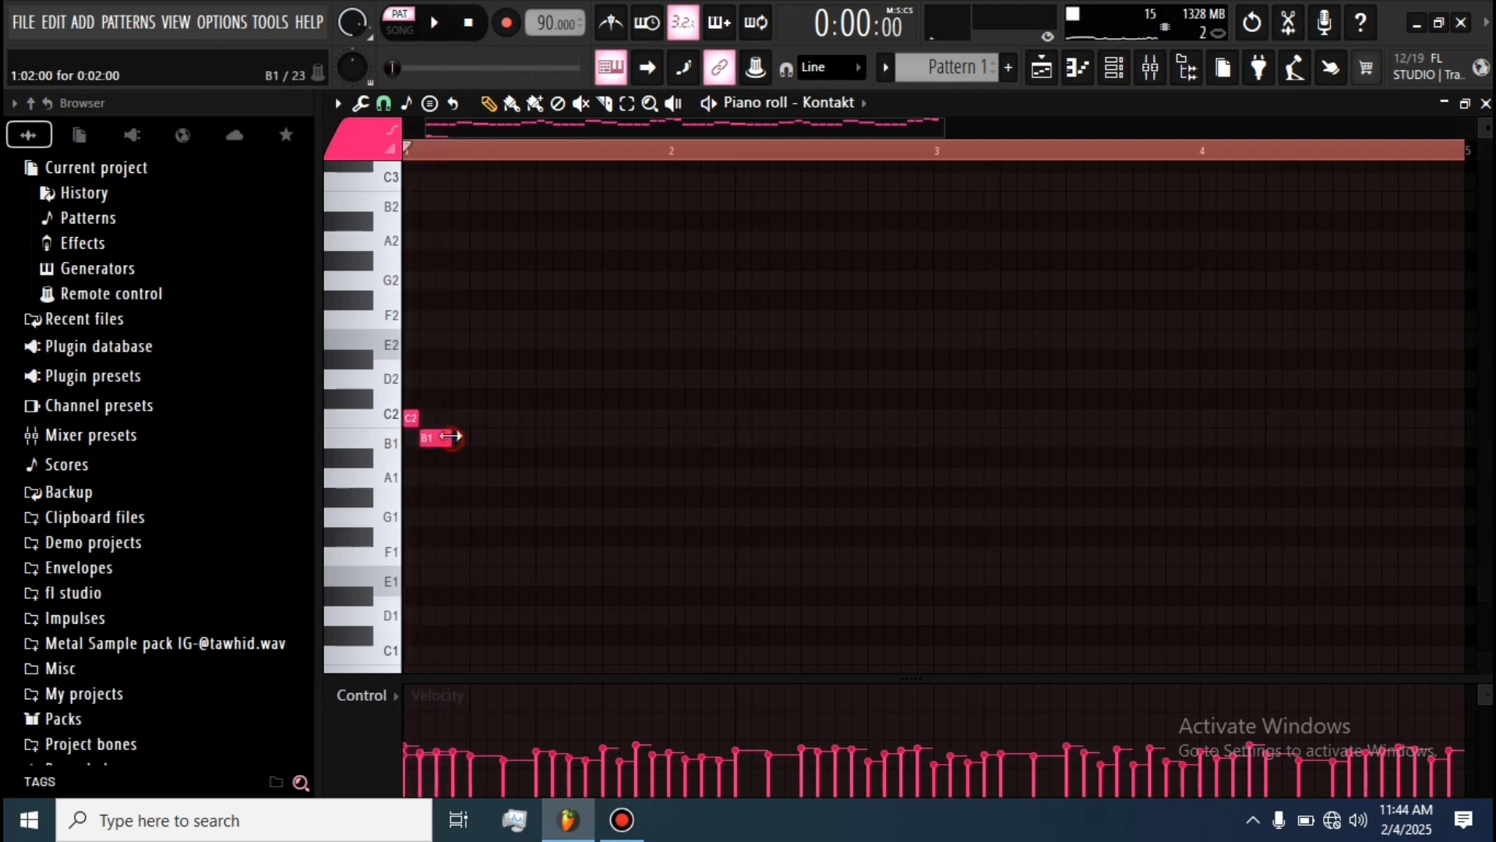
key("space")
- Add a one-step C2 and a two-step B1 keyswitch note after the first pair and play the pattern
left_click_drag(483, 421, 468, 421)
key("space")
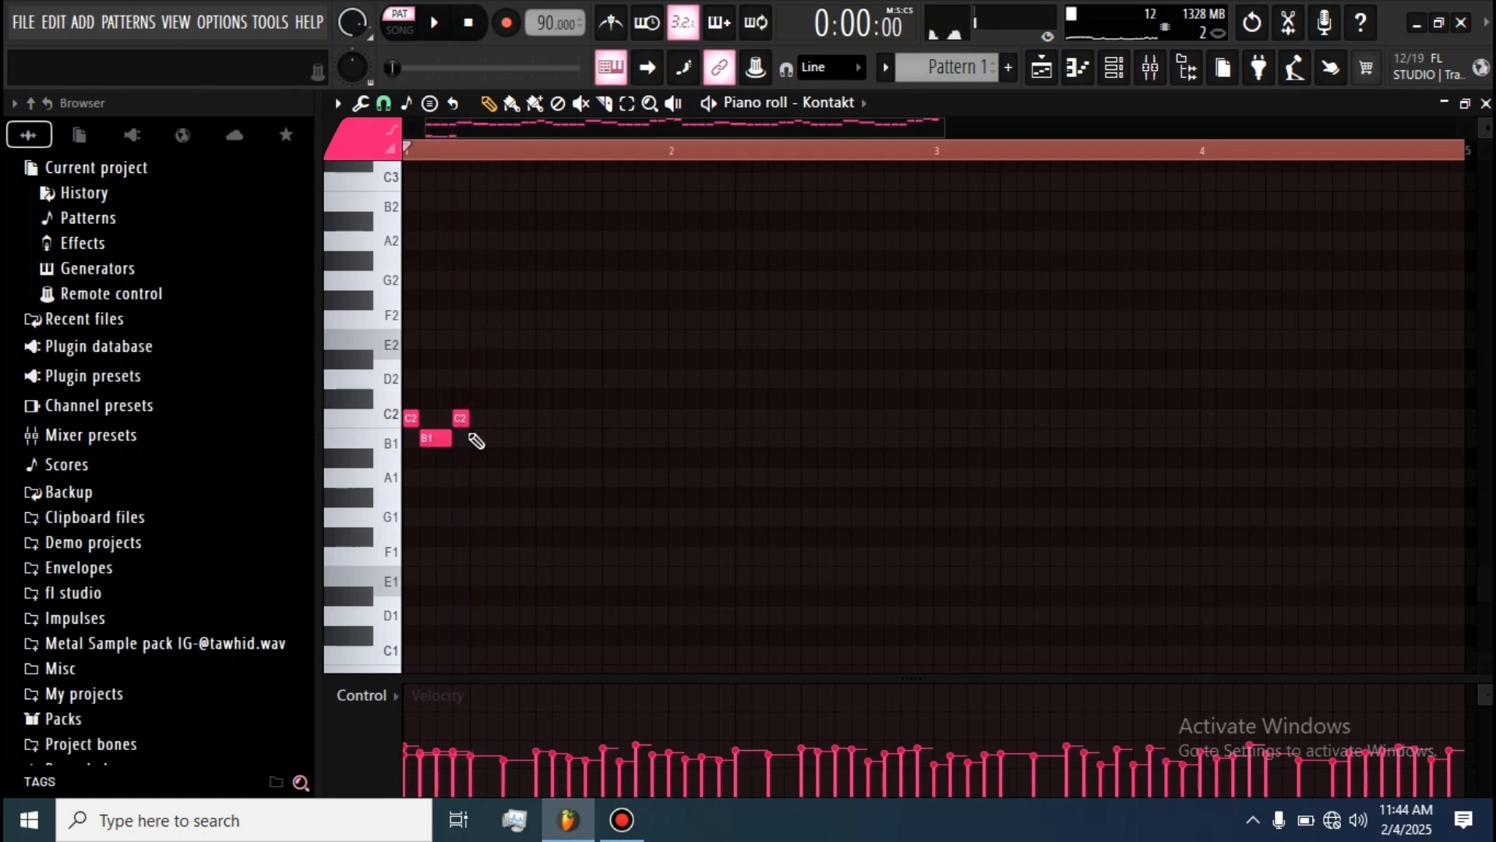
key("space")
left_click(475, 437)
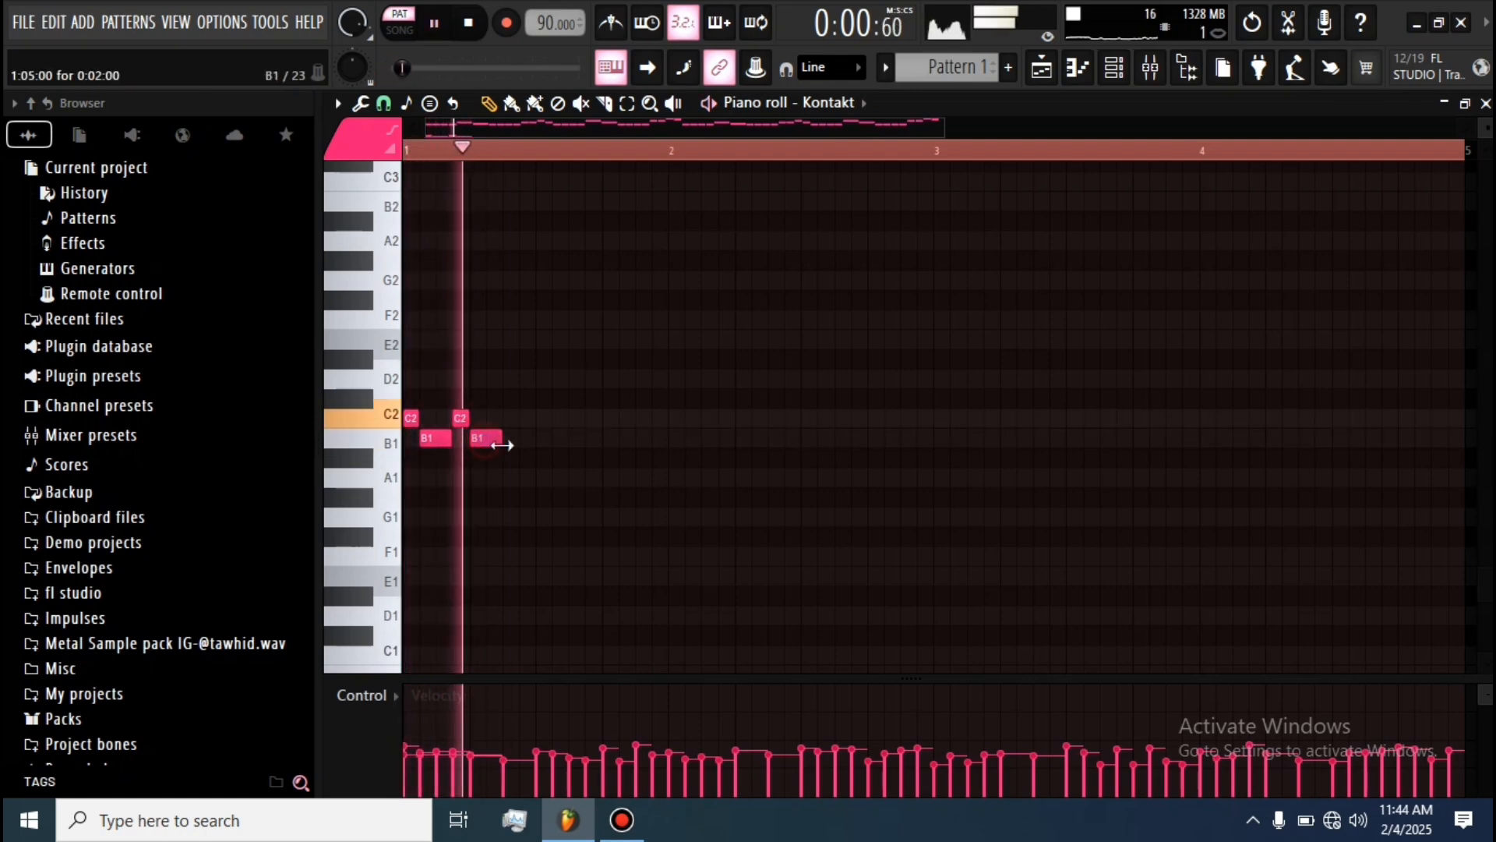
key("space")
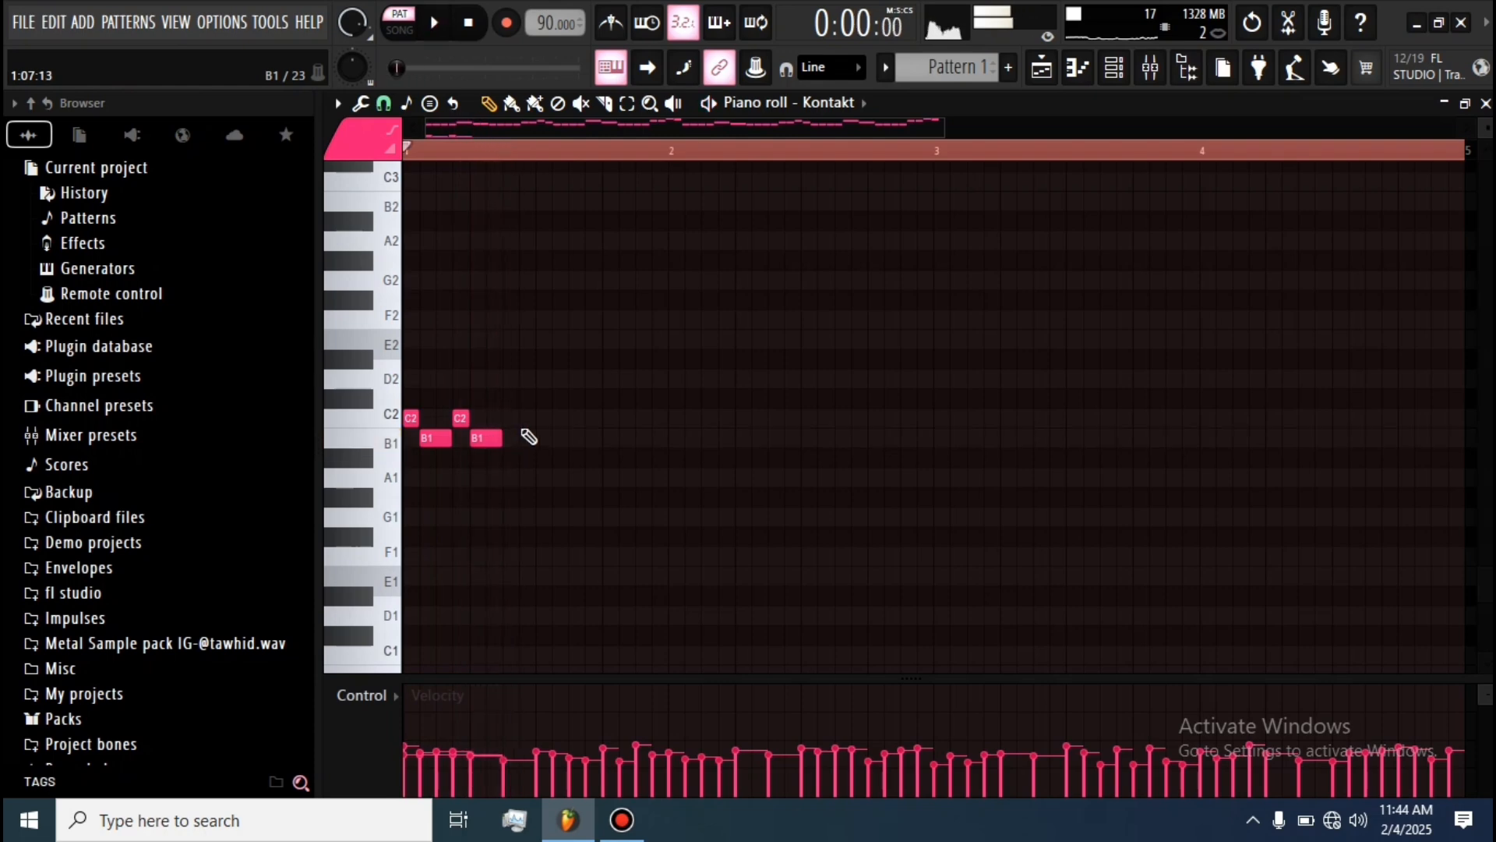
- Add another two-step B1 keyswitch note under the riff's first F3 note and play the pattern
key("space")
scroll(546, 474, "up", 6)
scroll(548, 478, "down", 4)
key("space")
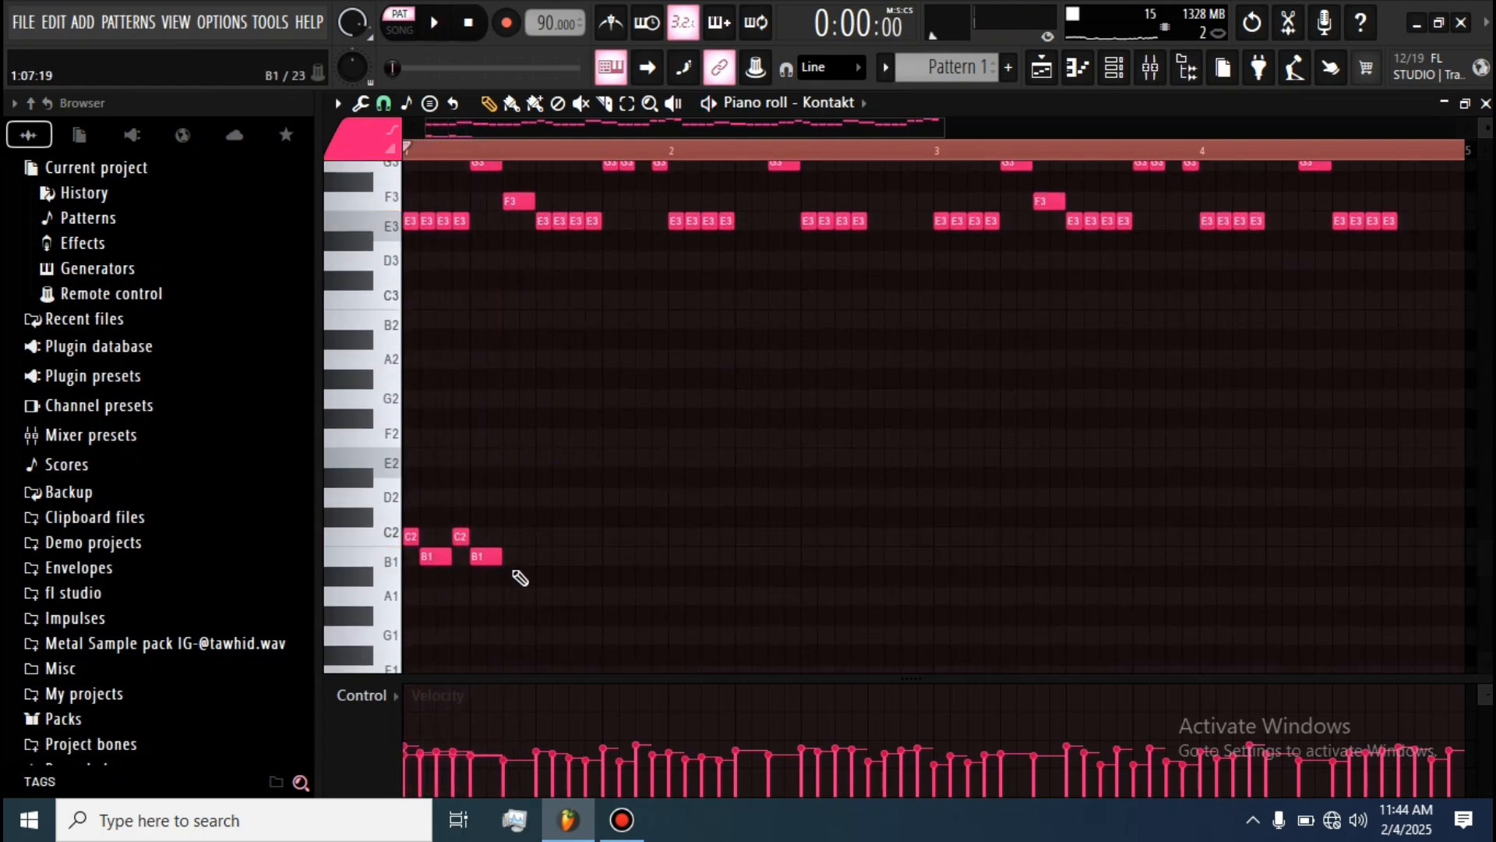
left_click(507, 555)
key("space")
scroll(585, 554, "up", 2)
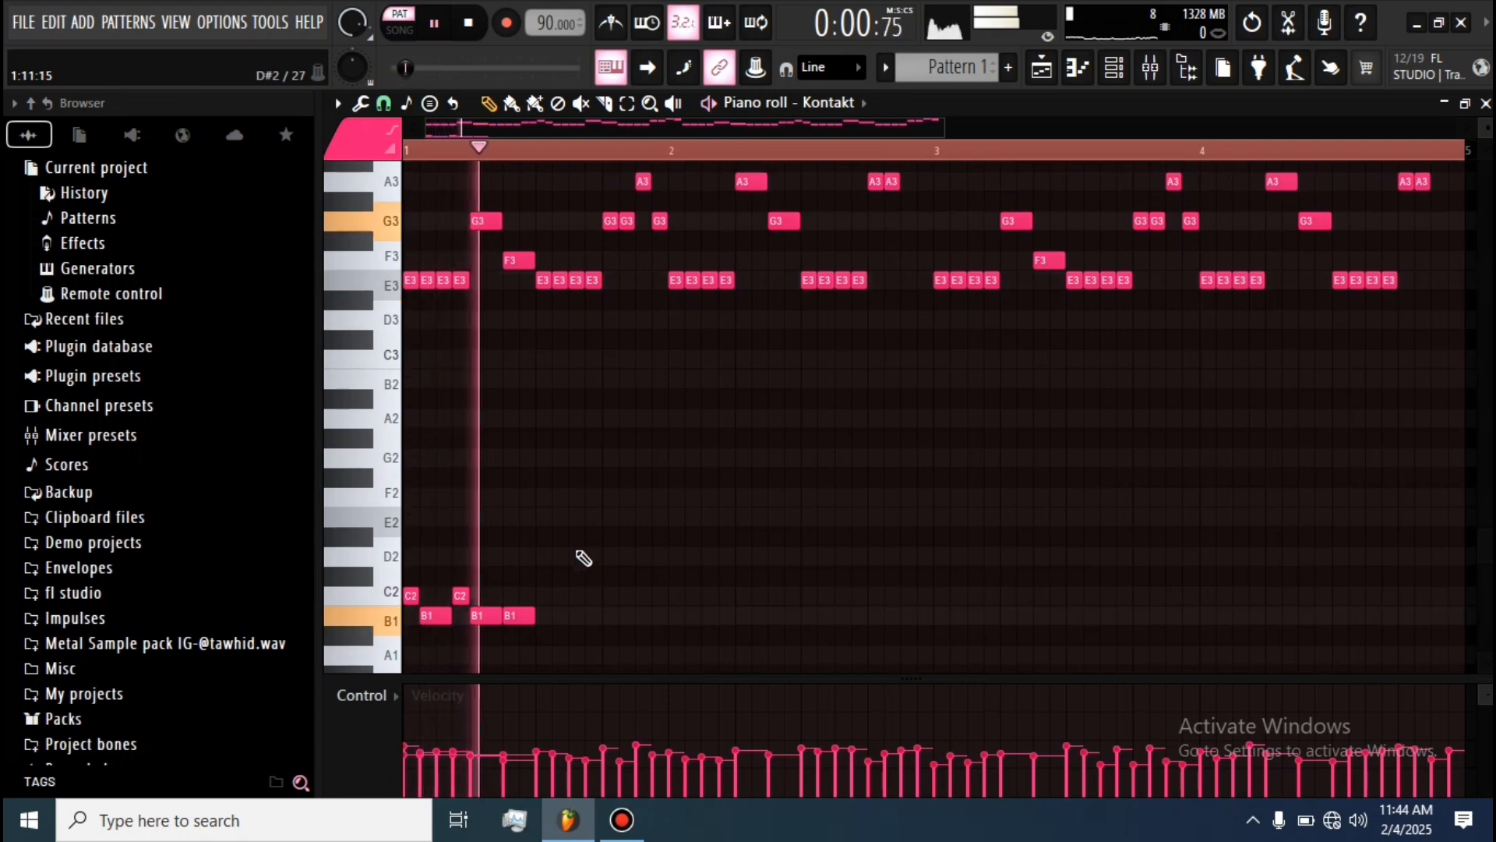
key("space")
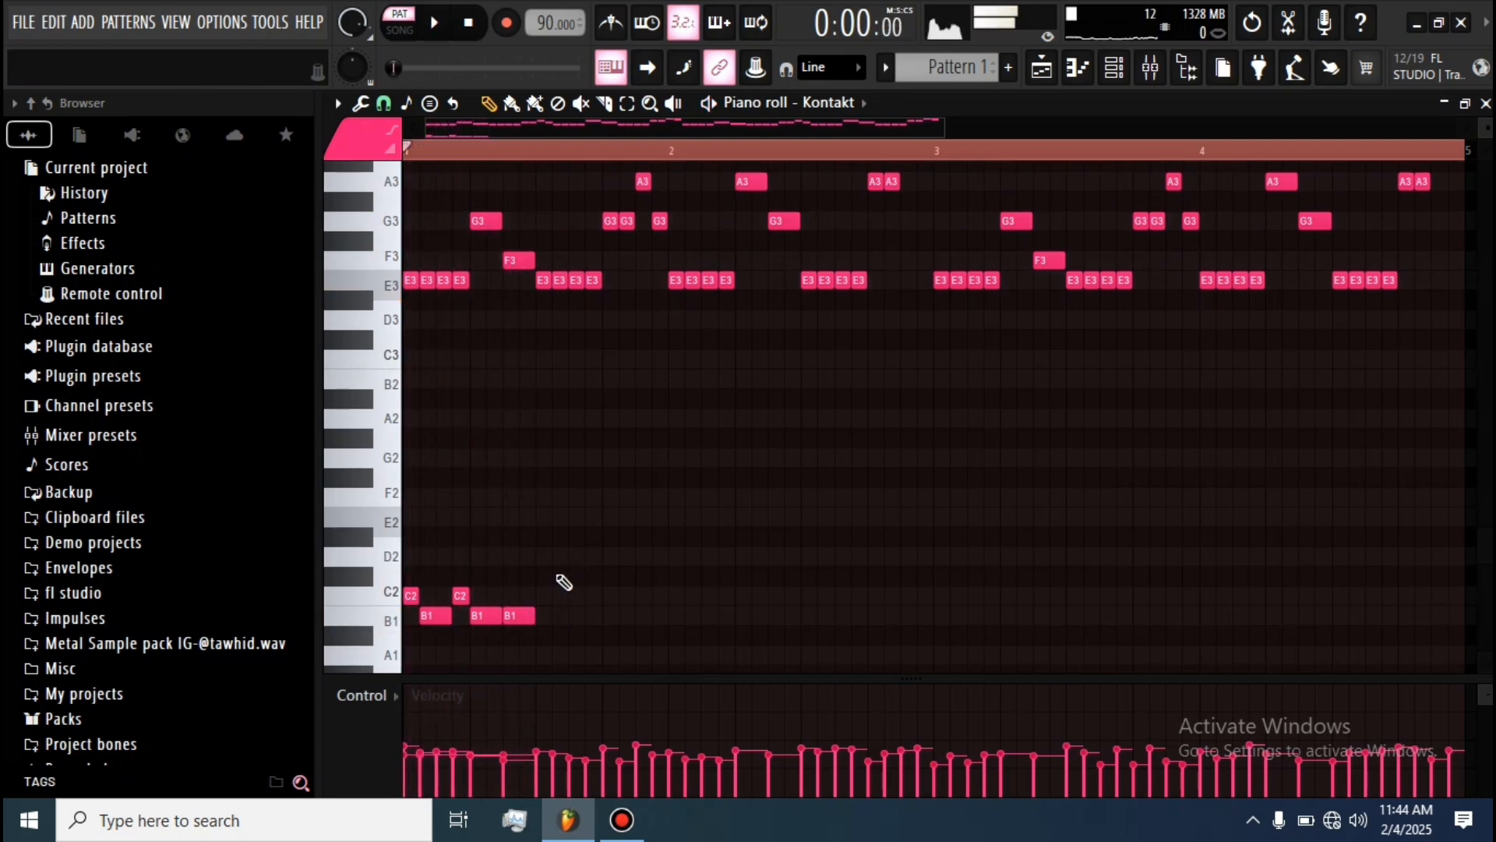
- Duplicate the C2 and B1 keyswitch notes into the second half of bar 1, play them, and shorten the last B1 to one step
left_click_drag(552, 576, 400, 608)
left_click_drag(509, 599, 541, 598)
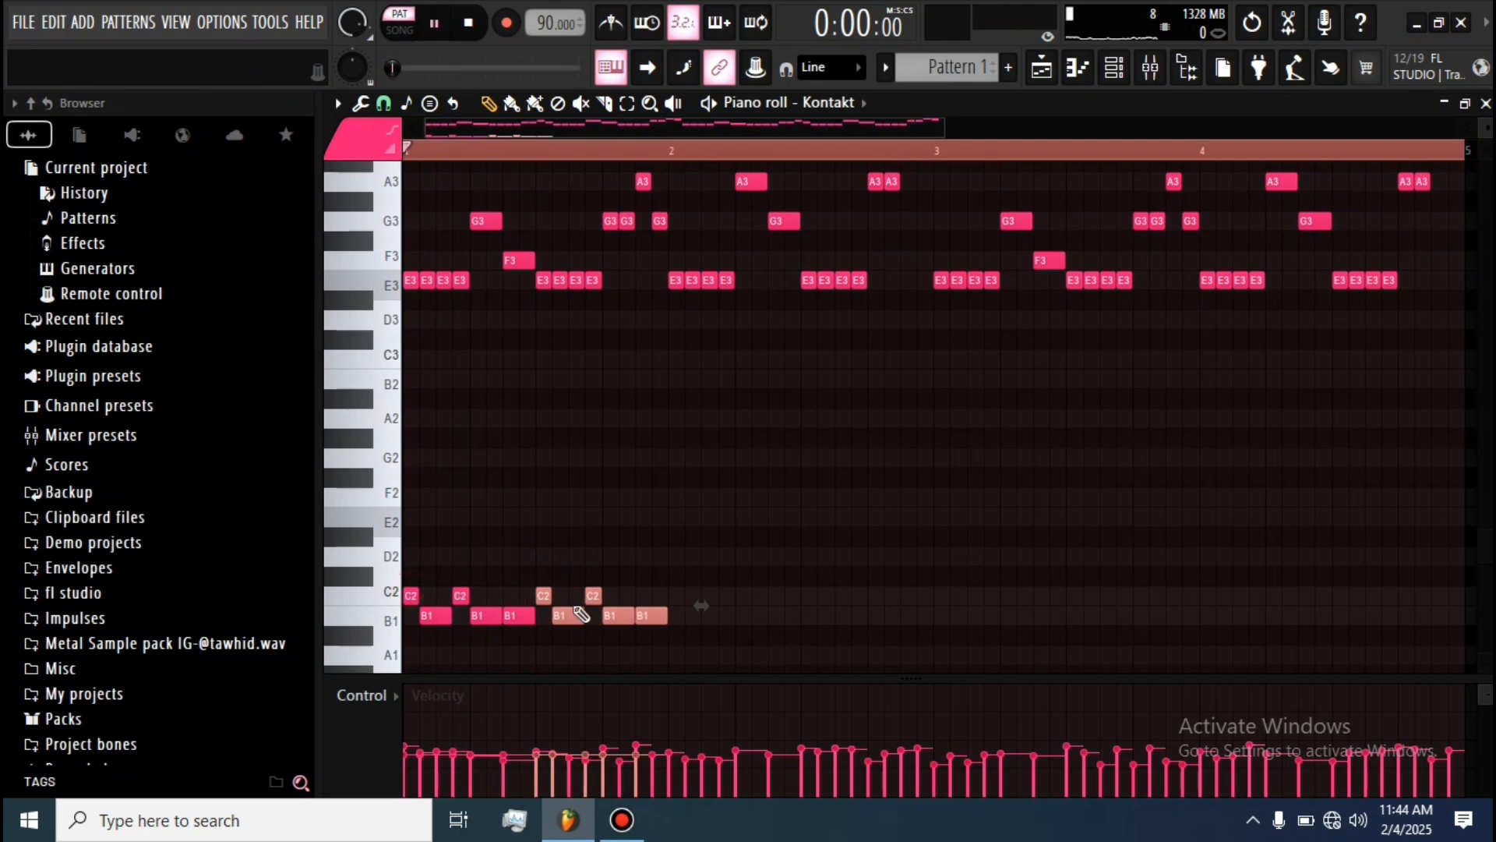
key("space")
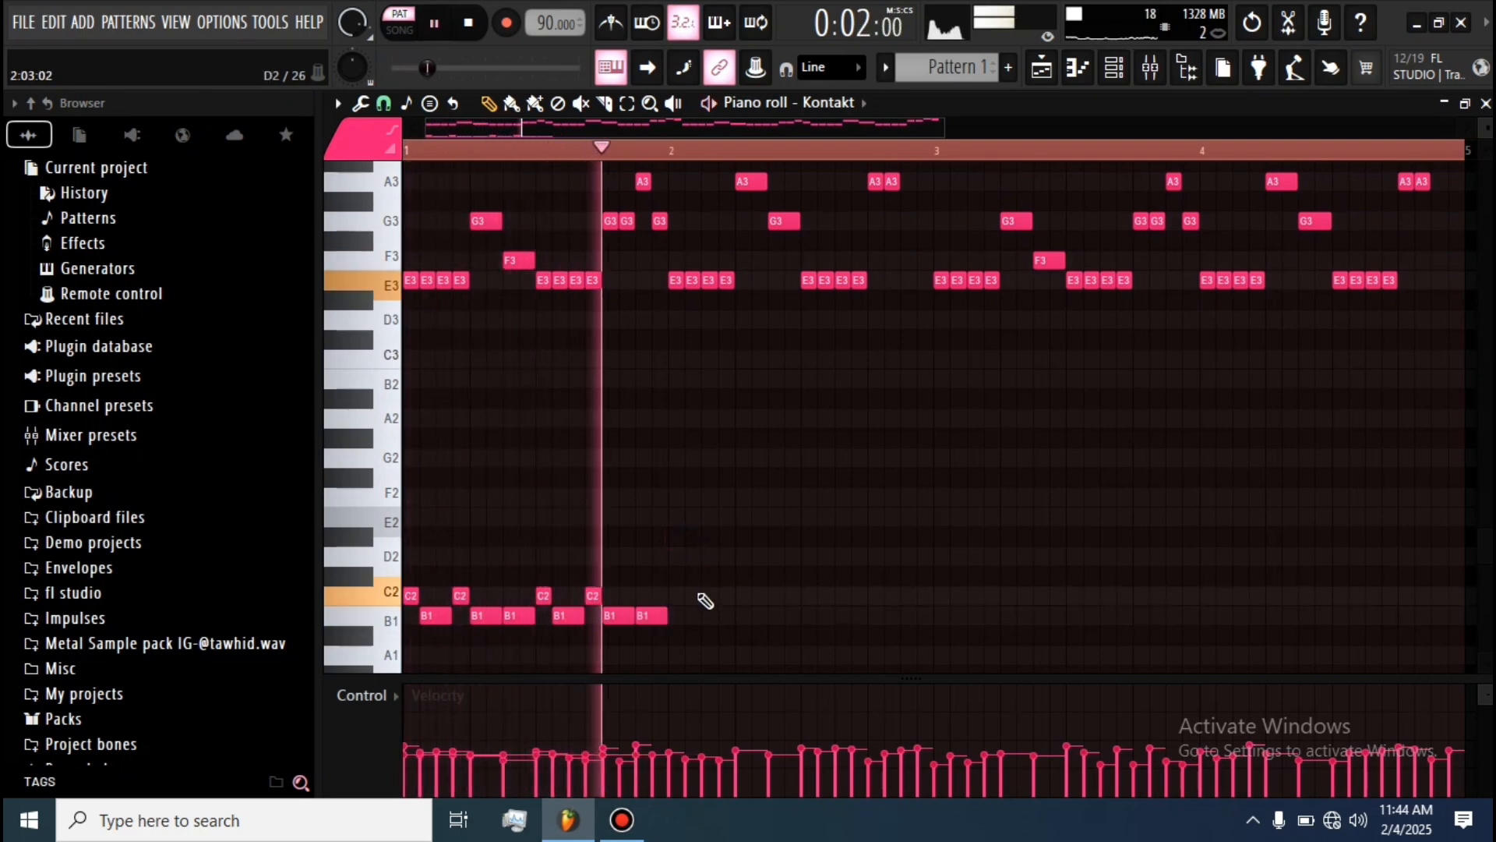
key("space")
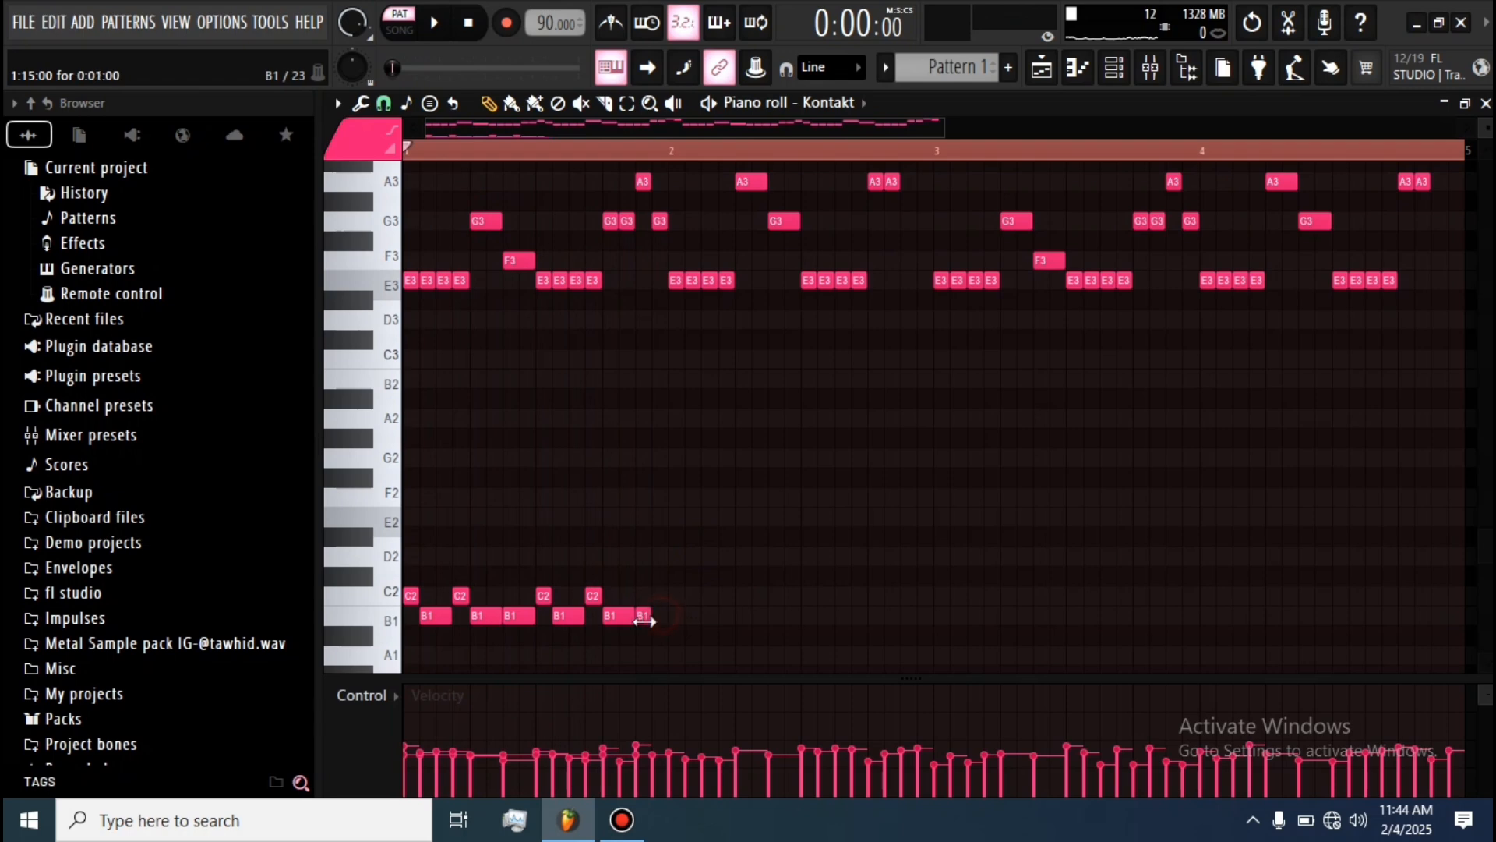
- Add a C2 keyswitch note at the end of bar 1, play the pattern, and duplicate bar 1's keyswitch notes into bar 2
left_click(659, 600)
key("space")
left_click_drag(742, 564, 339, 631)
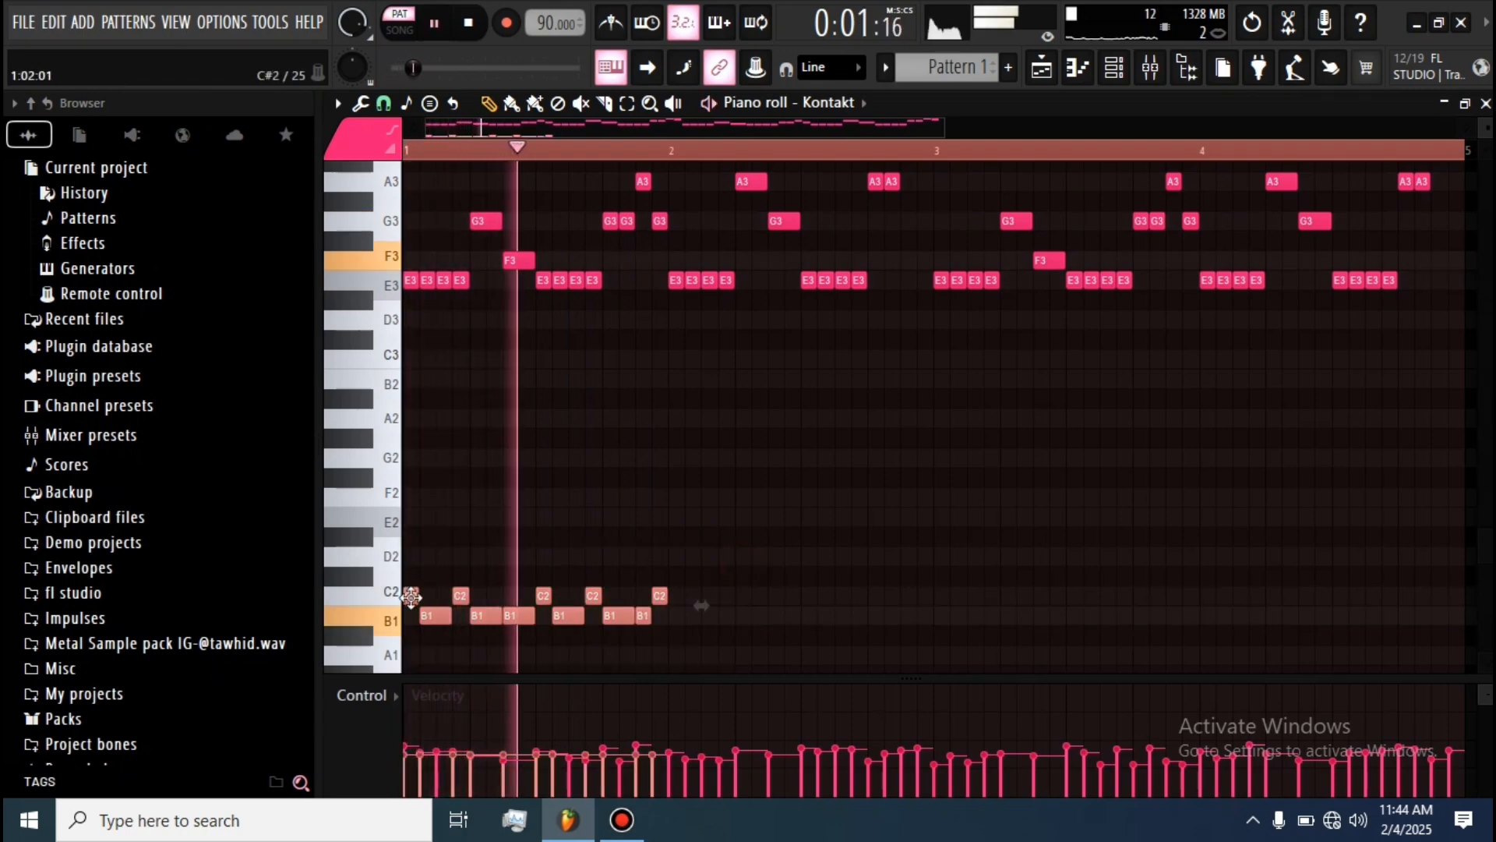
left_click_drag(412, 599, 909, 608)
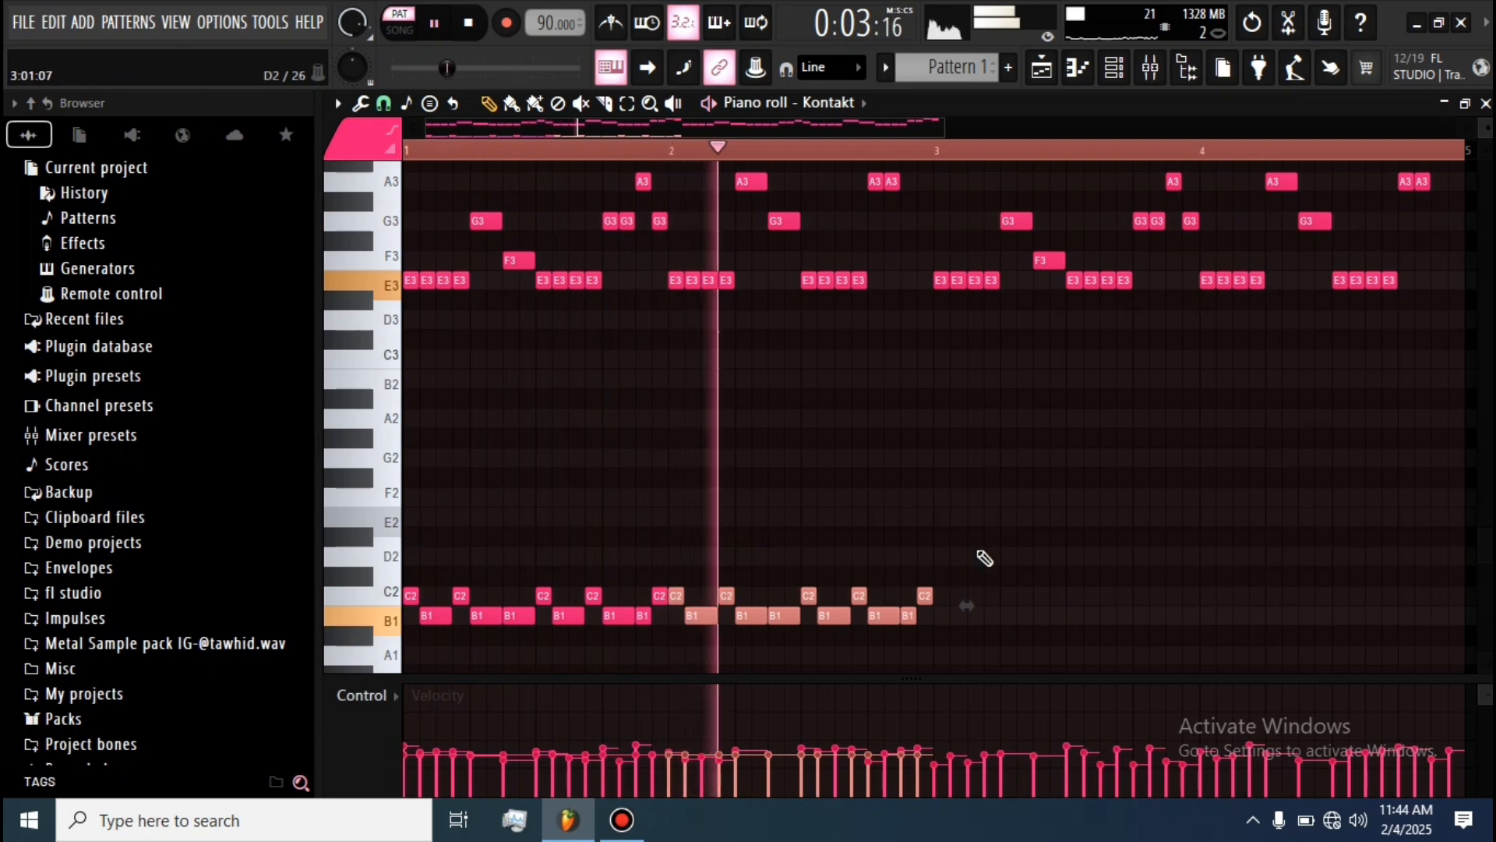
- Duplicate the keyswitch notes of bars 1 and 2 into bars 3 and 4
left_click_drag(993, 558, 948, 600)
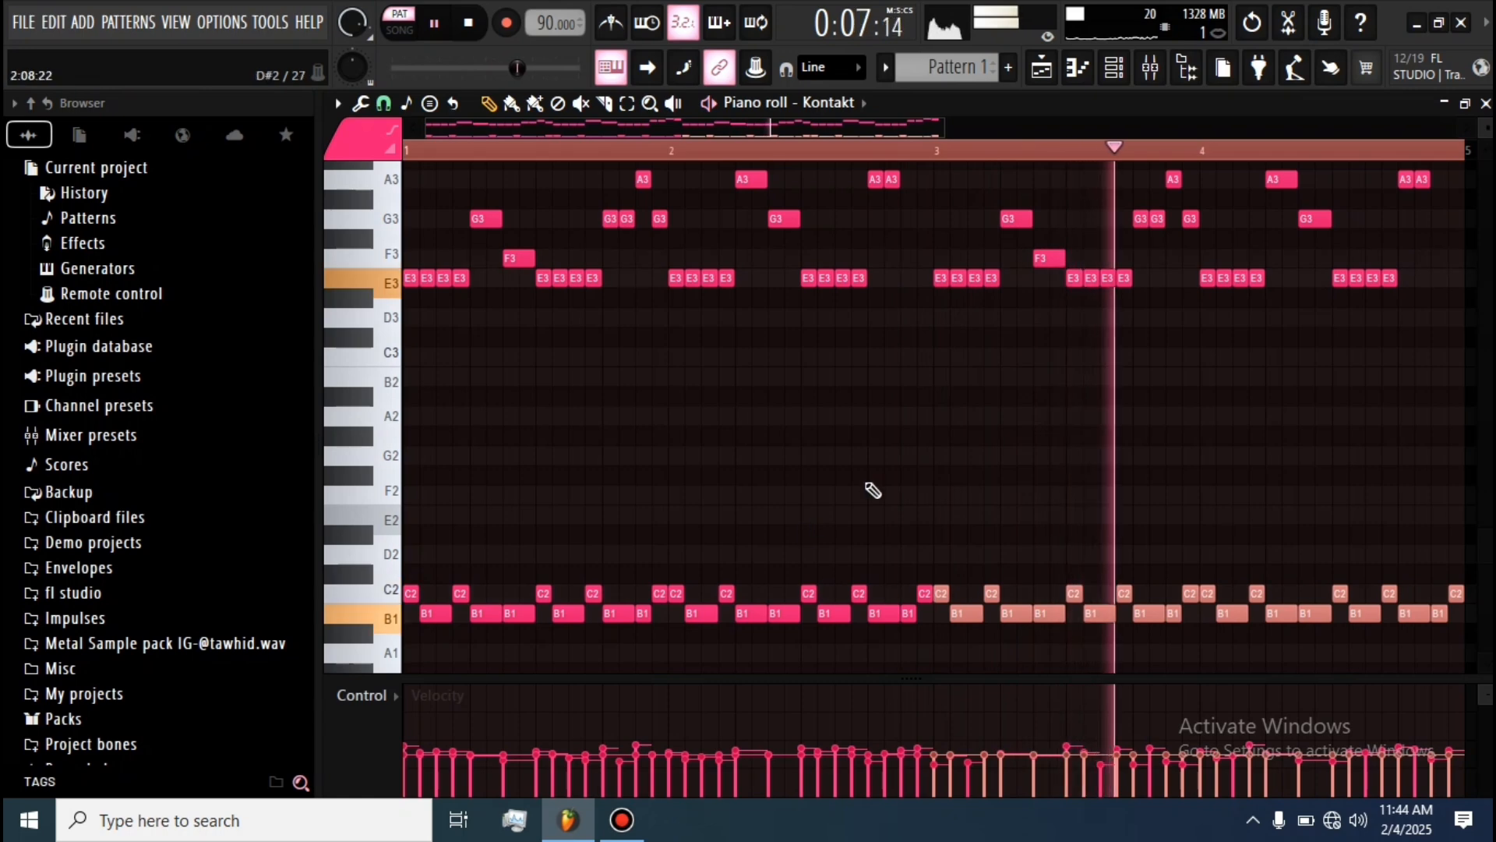
scroll(935, 545, "down", 3)
scroll(965, 570, "down", 3)
scroll(741, 458, "up", 5)
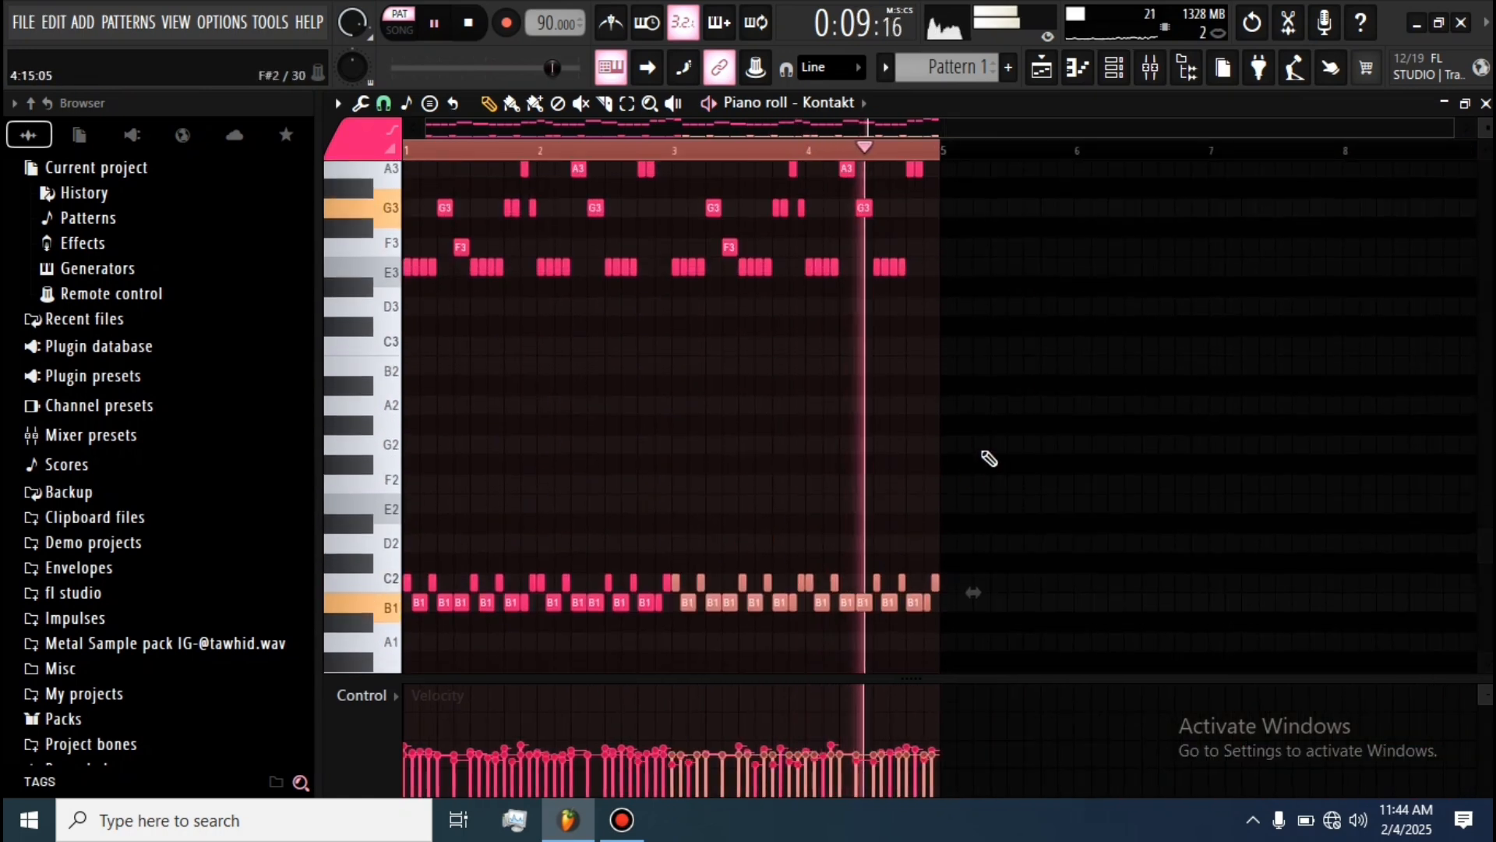
- Add Decapitator to the Riffs mixer track with Punish on and drive about 2.2, and lower the track volume to about 74%
key("F9")
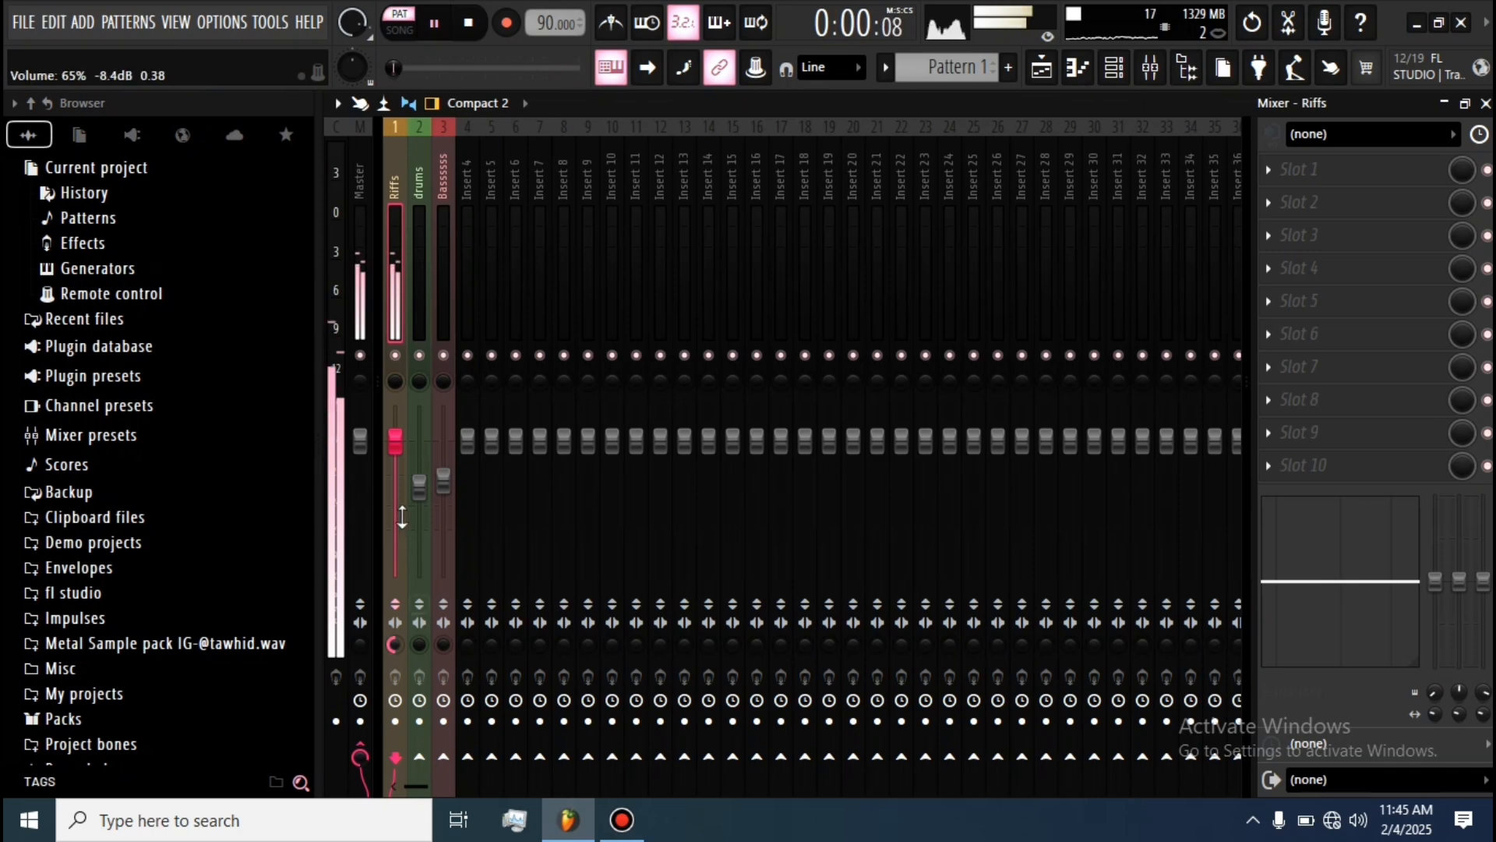
left_click(1303, 174)
left_click(560, 185)
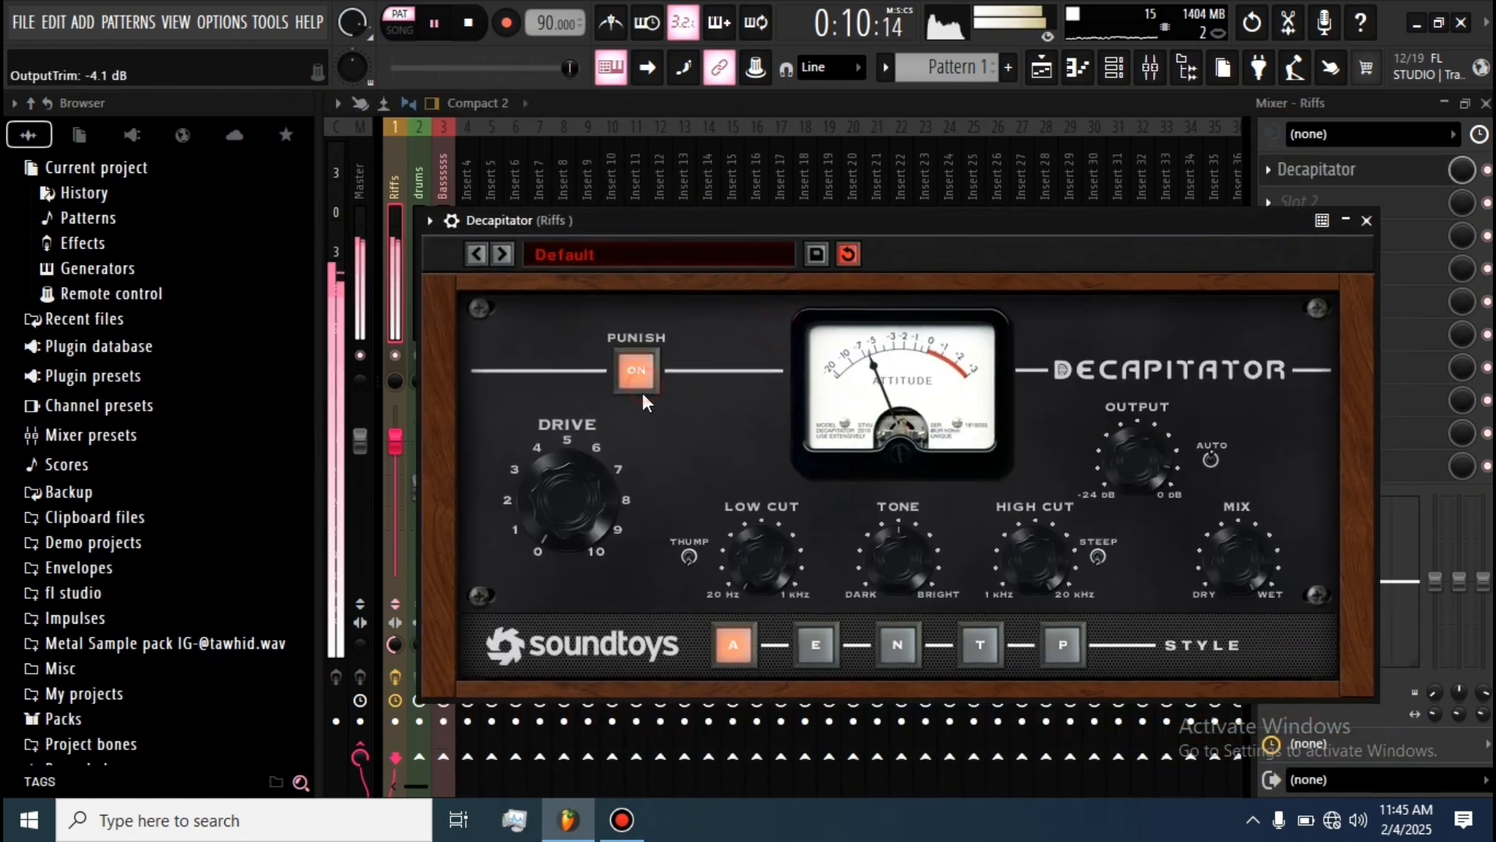
left_click_drag(563, 527, 552, 487)
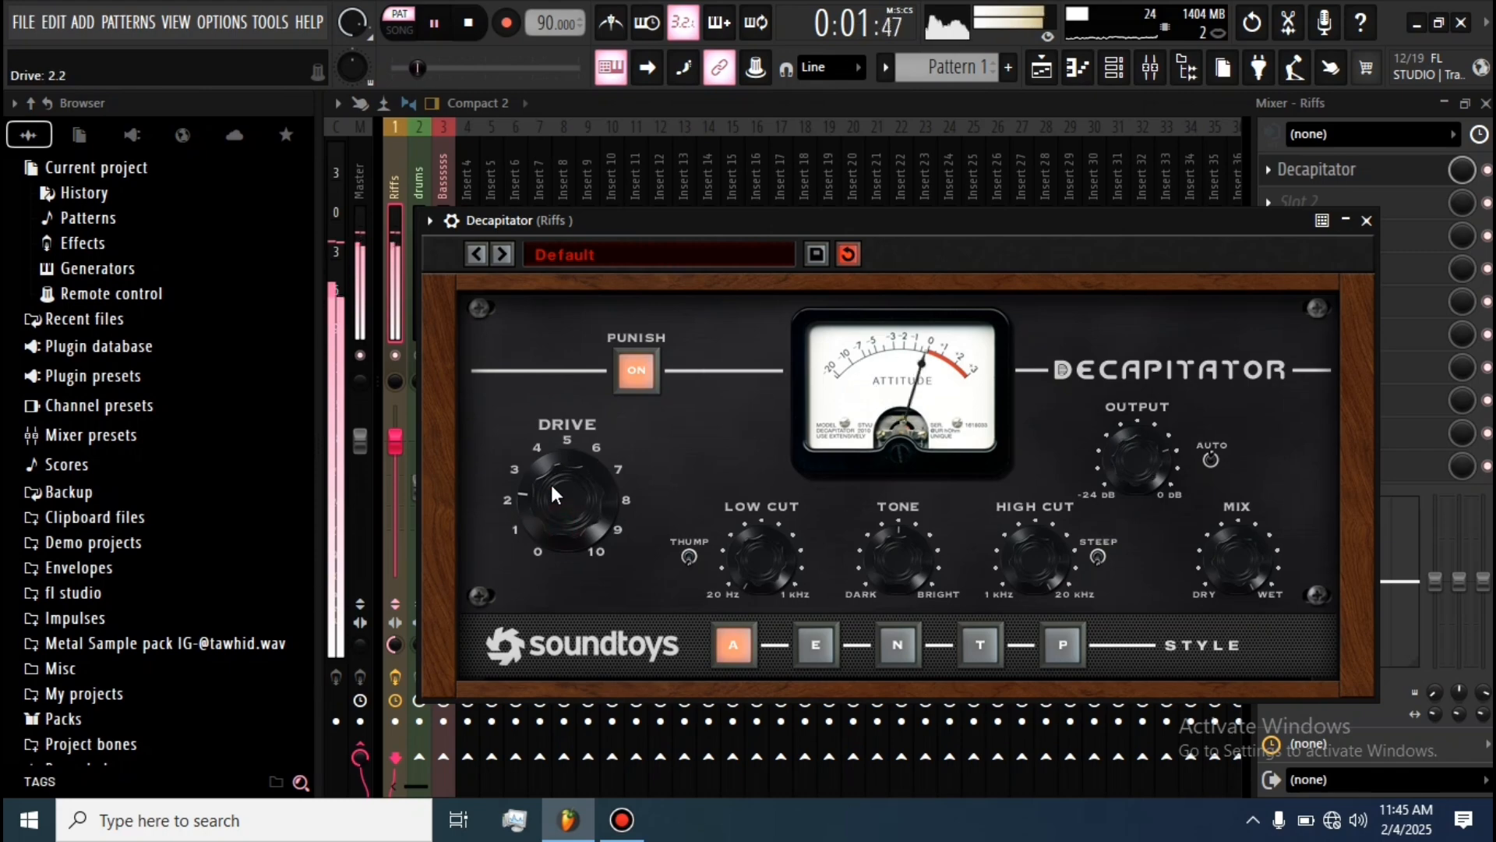
left_click(1367, 220)
left_click_drag(396, 444, 395, 495)
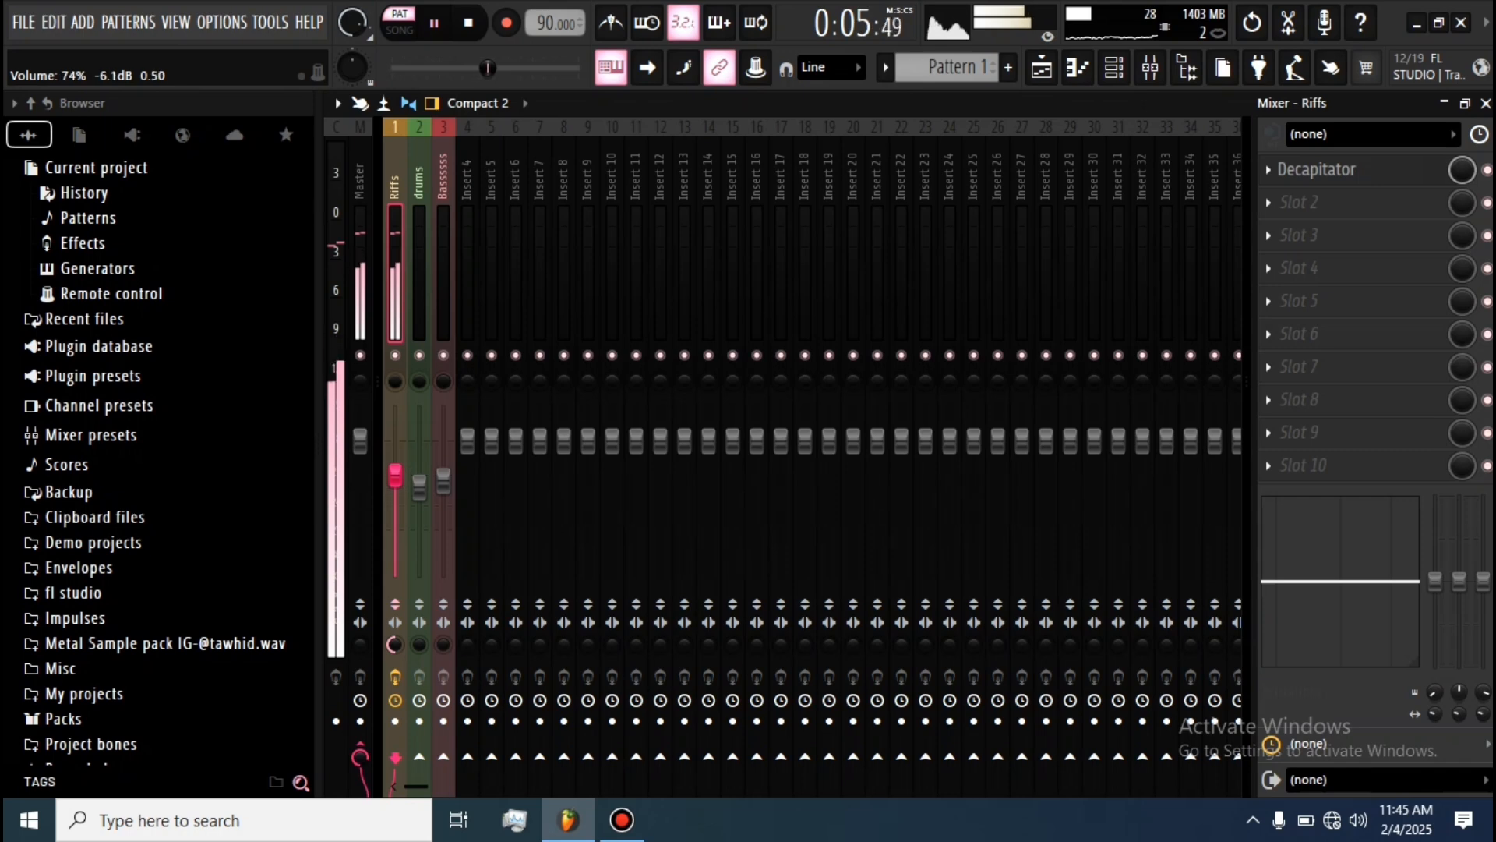
- Add OTT to slot 2 of the Riffs track and set its depth to 17%
left_click(1278, 204)
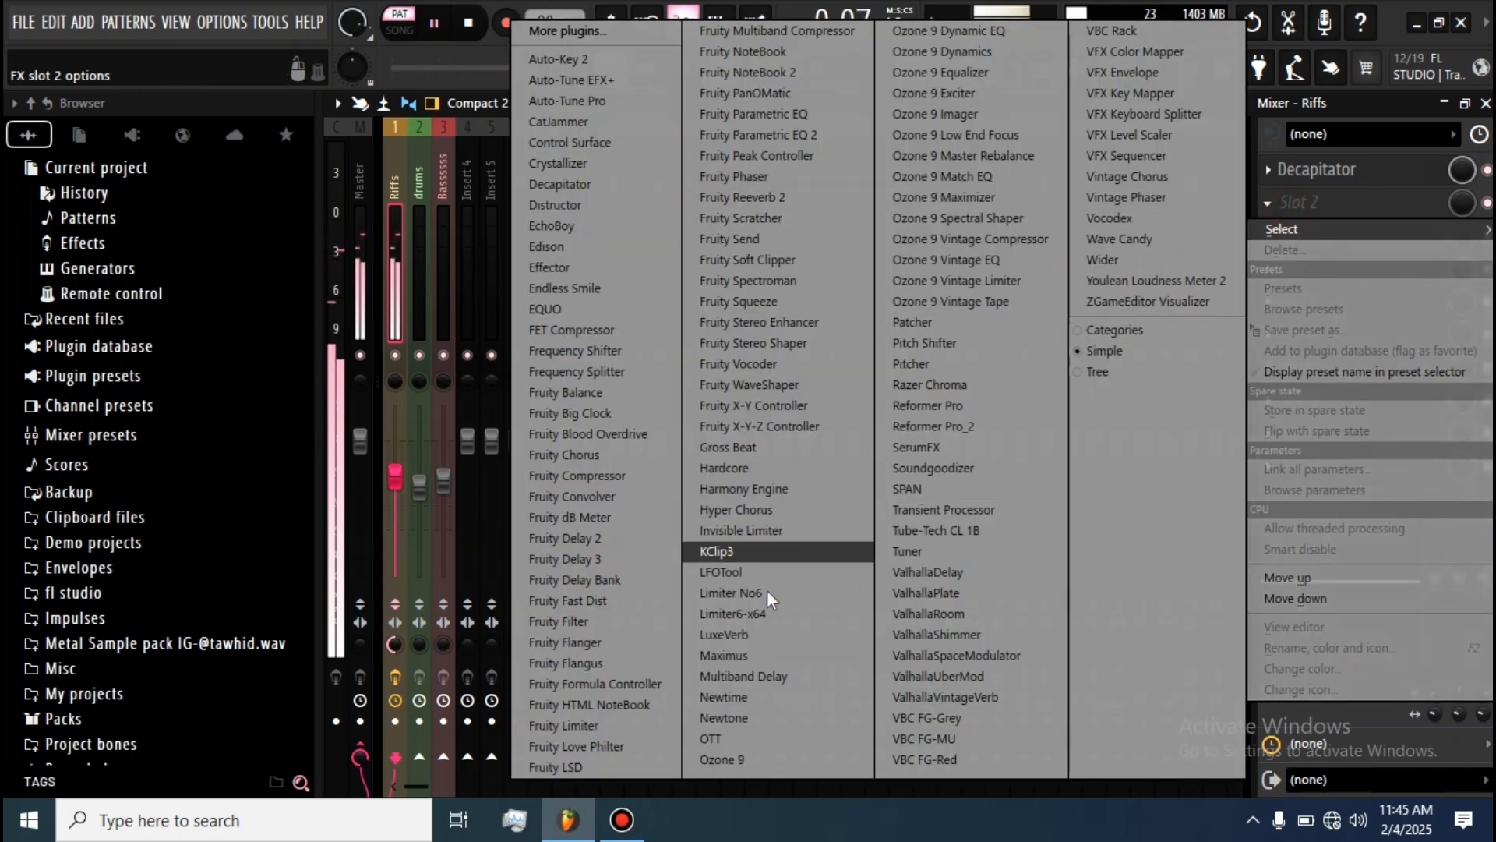
left_click(711, 739)
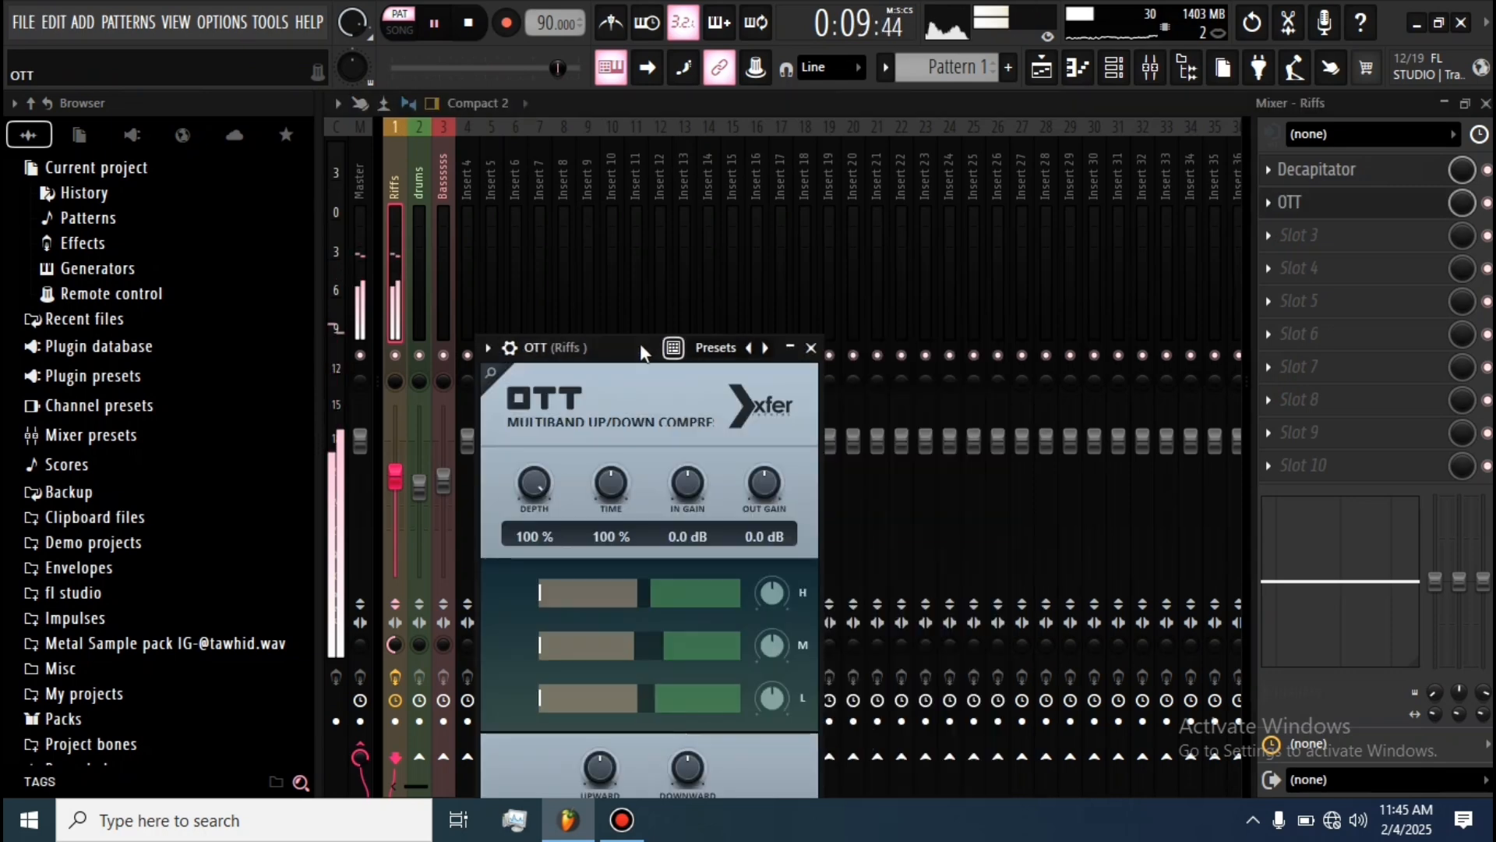
left_click_drag(582, 327, 562, 503)
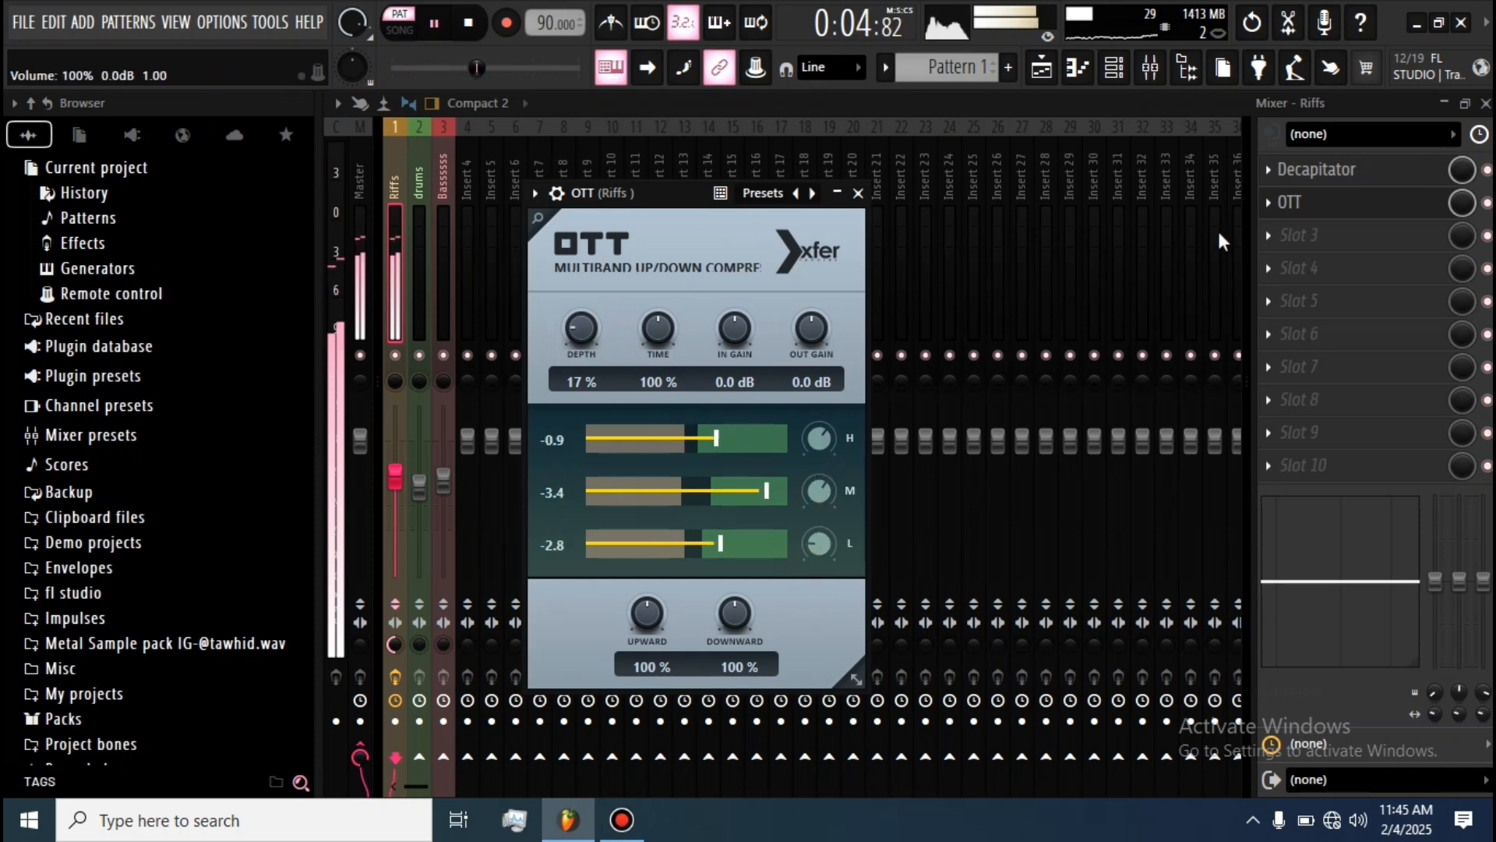
- Add Fruity Parametric EQ 2 to slot 3 of the Riffs track and make band 1 a steep high-pass filter
left_click(1321, 236)
left_click(764, 142)
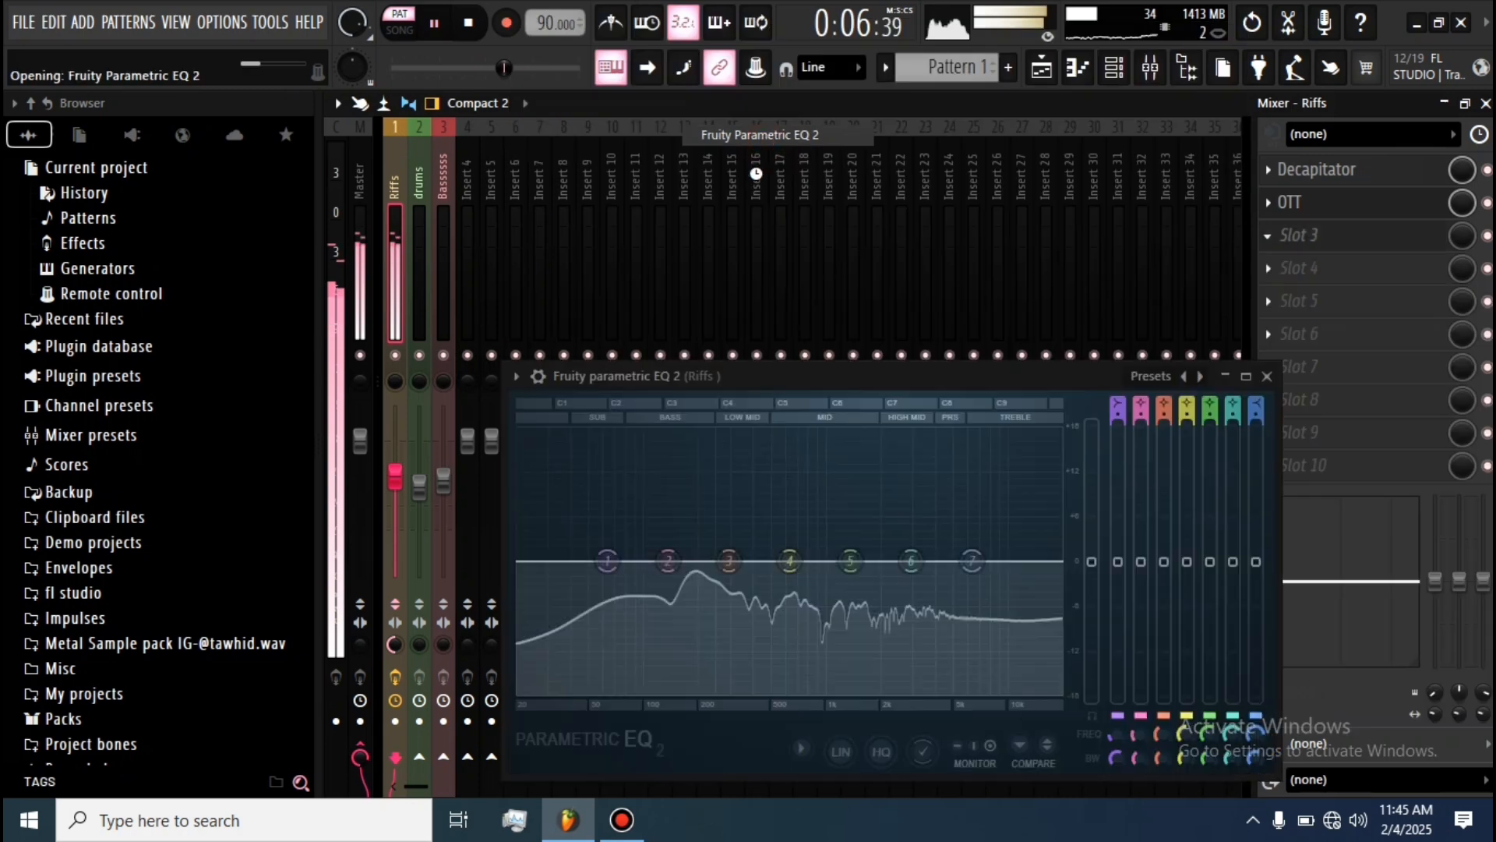
right_click(607, 560)
mouse_move(616, 576)
left_click(708, 654)
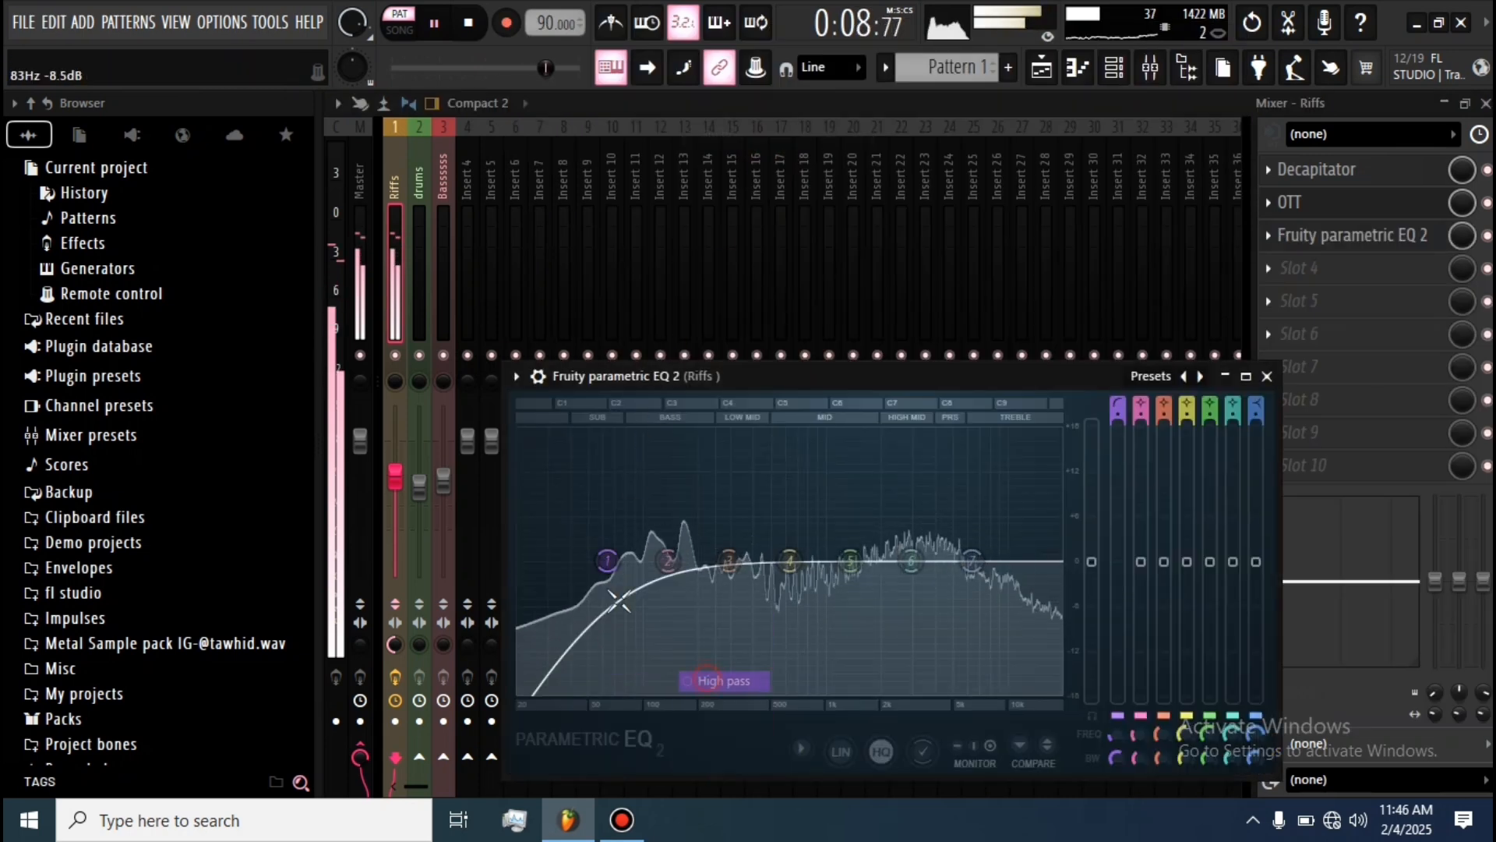
right_click(608, 560)
mouse_move(626, 638)
left_click(701, 632)
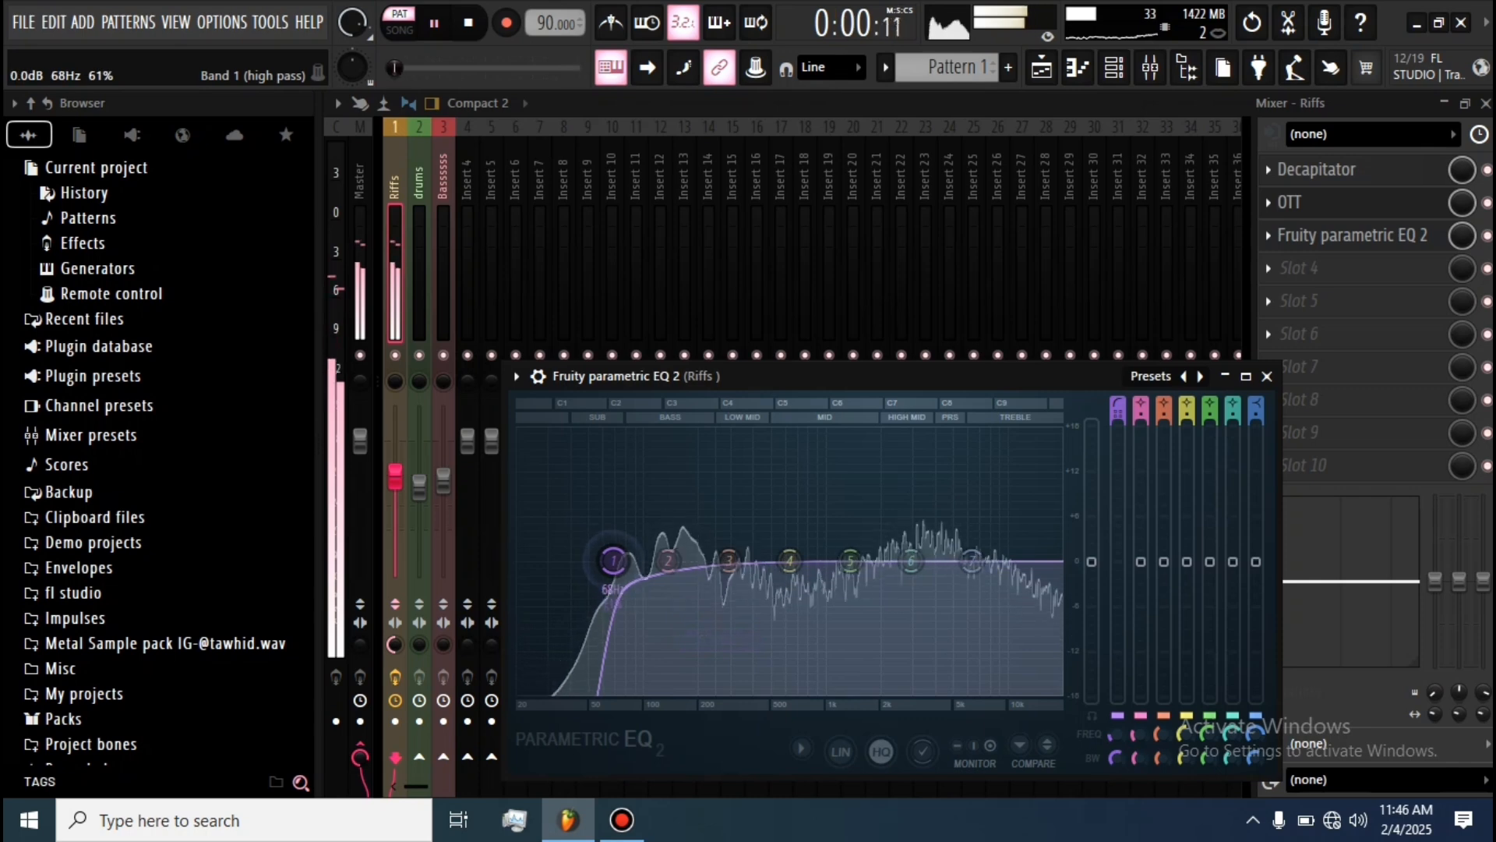
- Raise the high-pass cutoff slightly and boost EQ band 2 by about 4.3 dB at 140 Hz with a narrow 9% bandwidth
left_click_drag(614, 562, 672, 533)
right_click(675, 524)
left_click(674, 525)
scroll(677, 528, "up", 2)
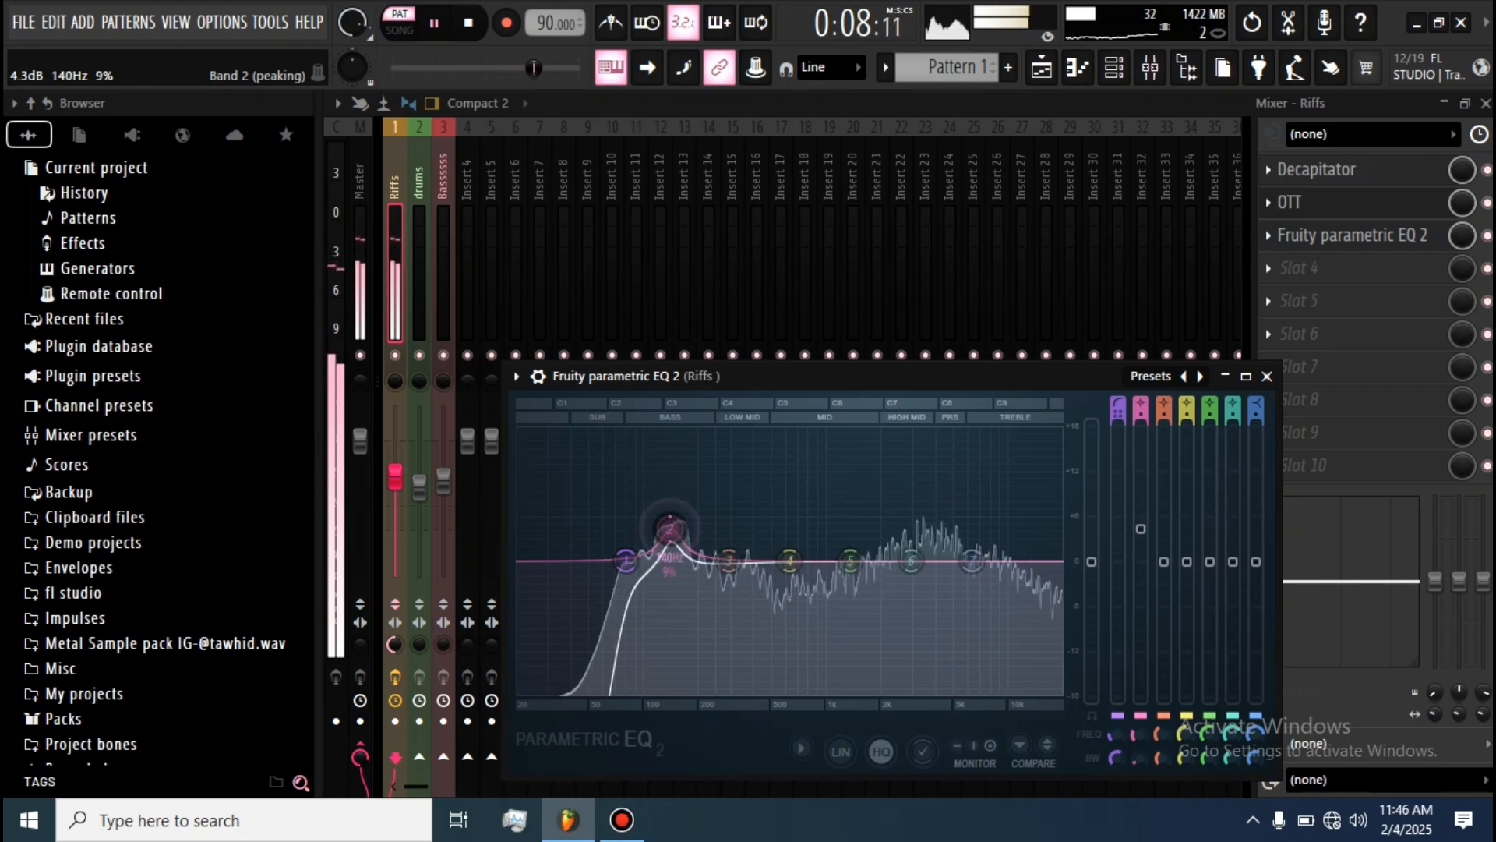
- Boost EQ band 5 in the upper mids, band 4 by about 1.6 dB at 666 Hz, and band 7 slightly in the treble
left_click_drag(851, 561, 913, 528)
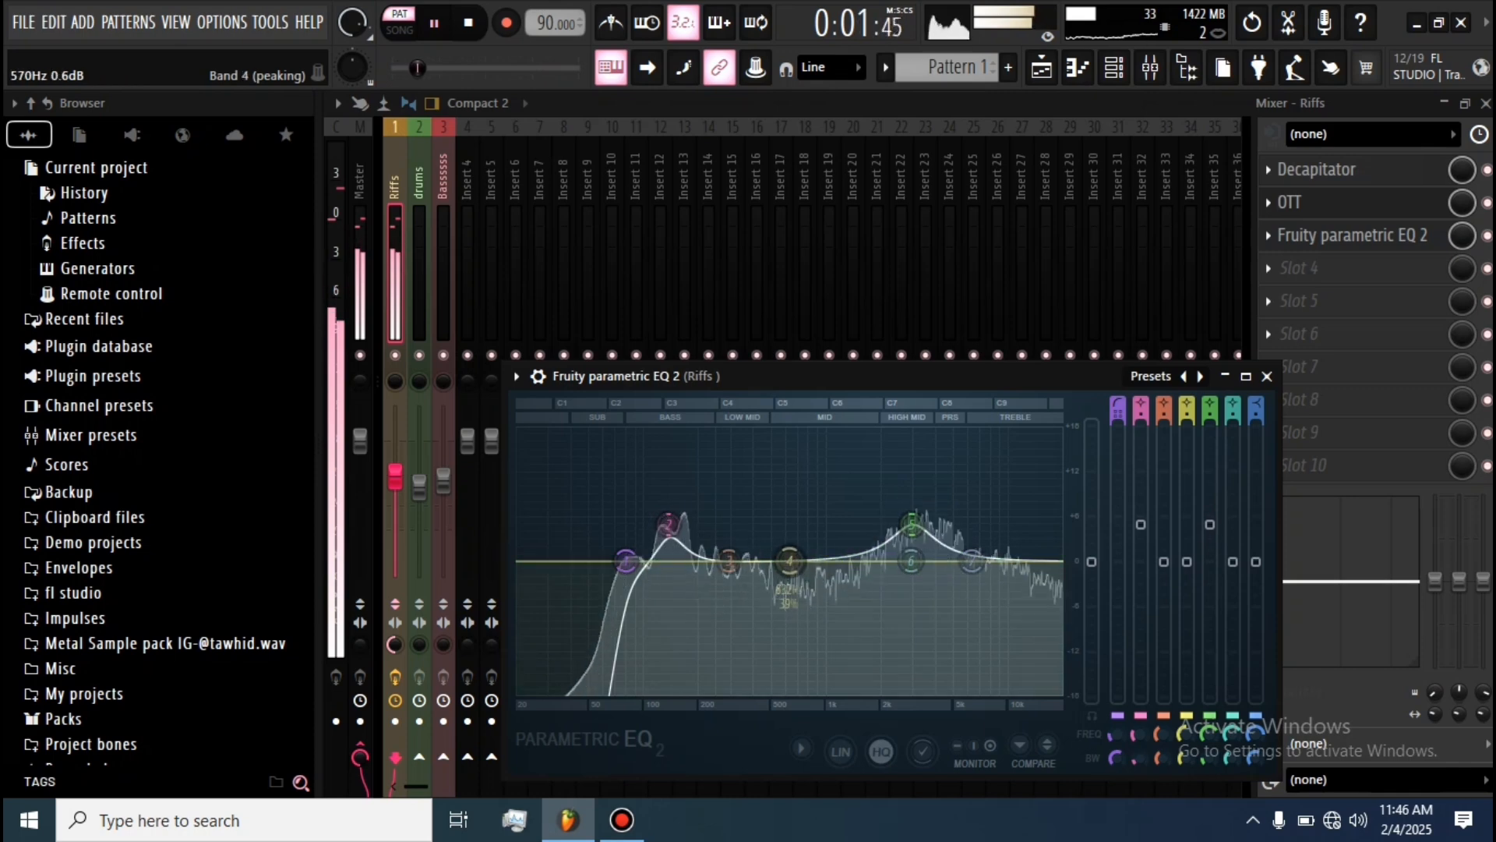
left_click_drag(789, 560, 794, 549)
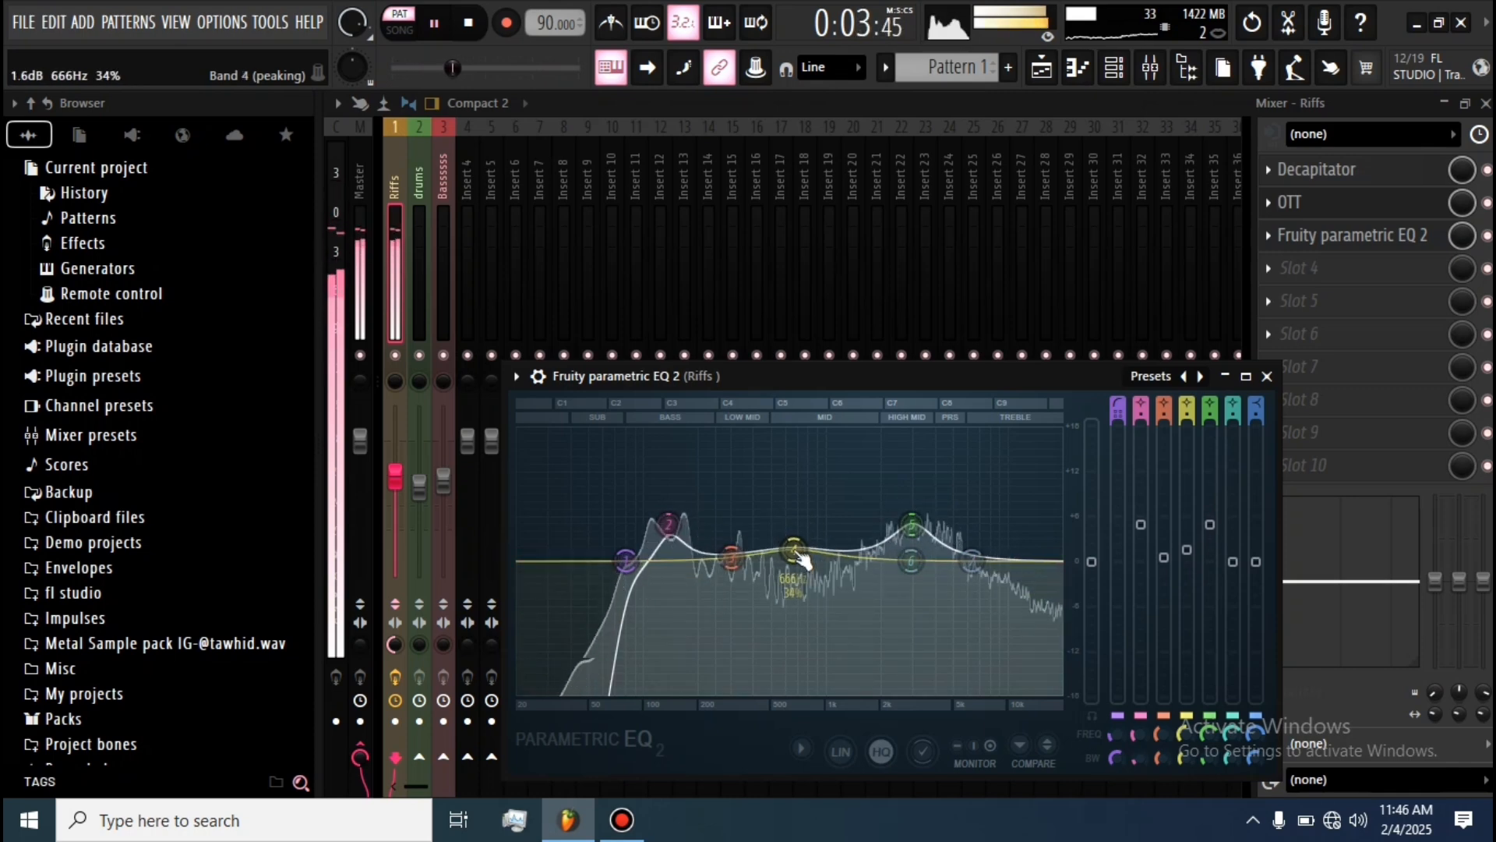
left_click_drag(976, 565, 1018, 552)
right_click(1017, 552)
left_click(1048, 507)
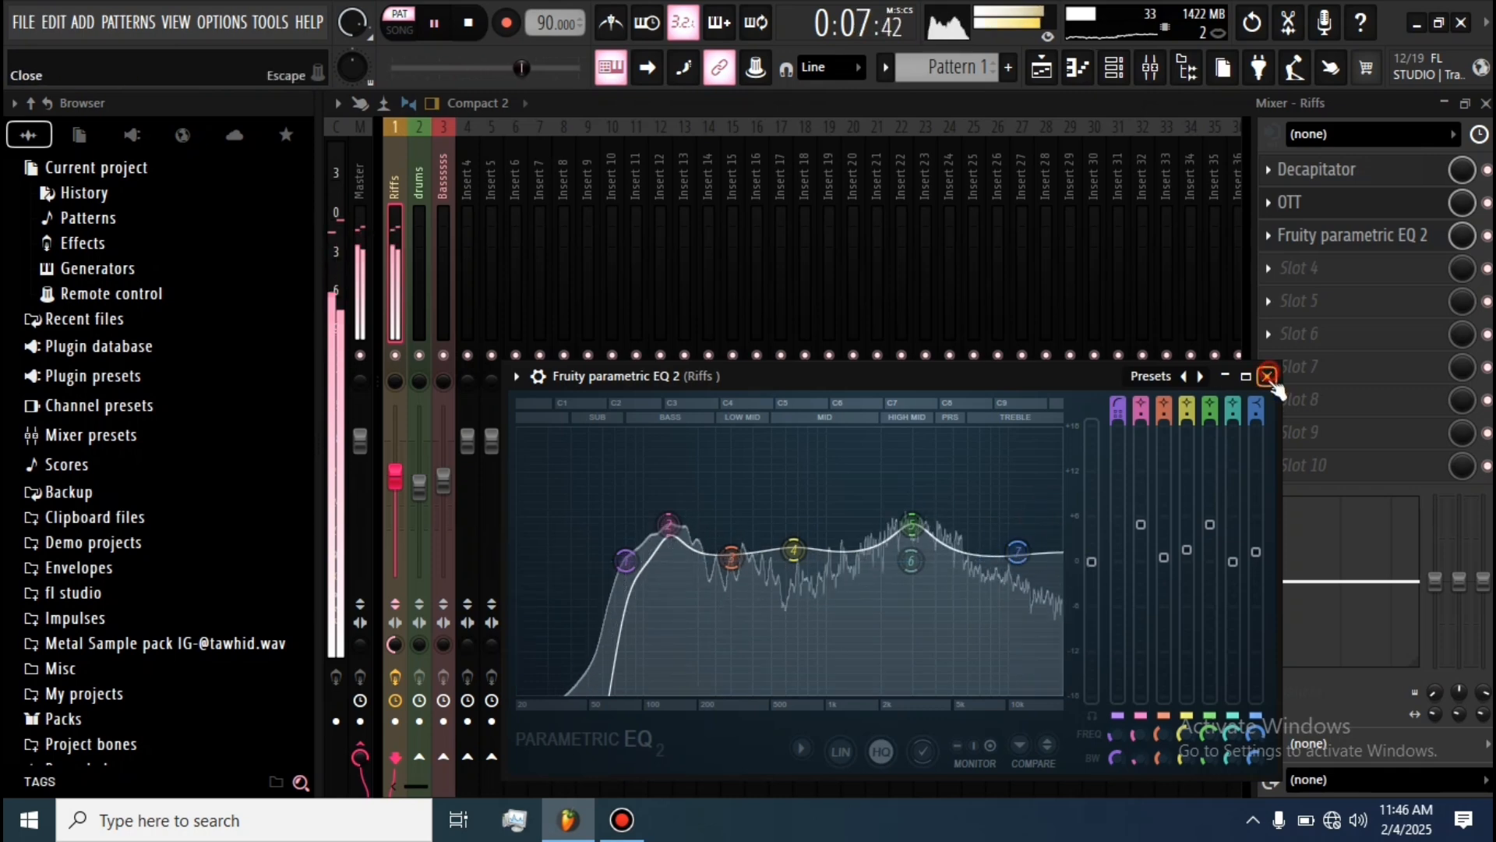
- Close the EQ, lower the Riffs track volume to about 57%, and play the pattern to check the level
left_click(1268, 377)
key("space")
left_click_drag(395, 476, 395, 502)
key("space")
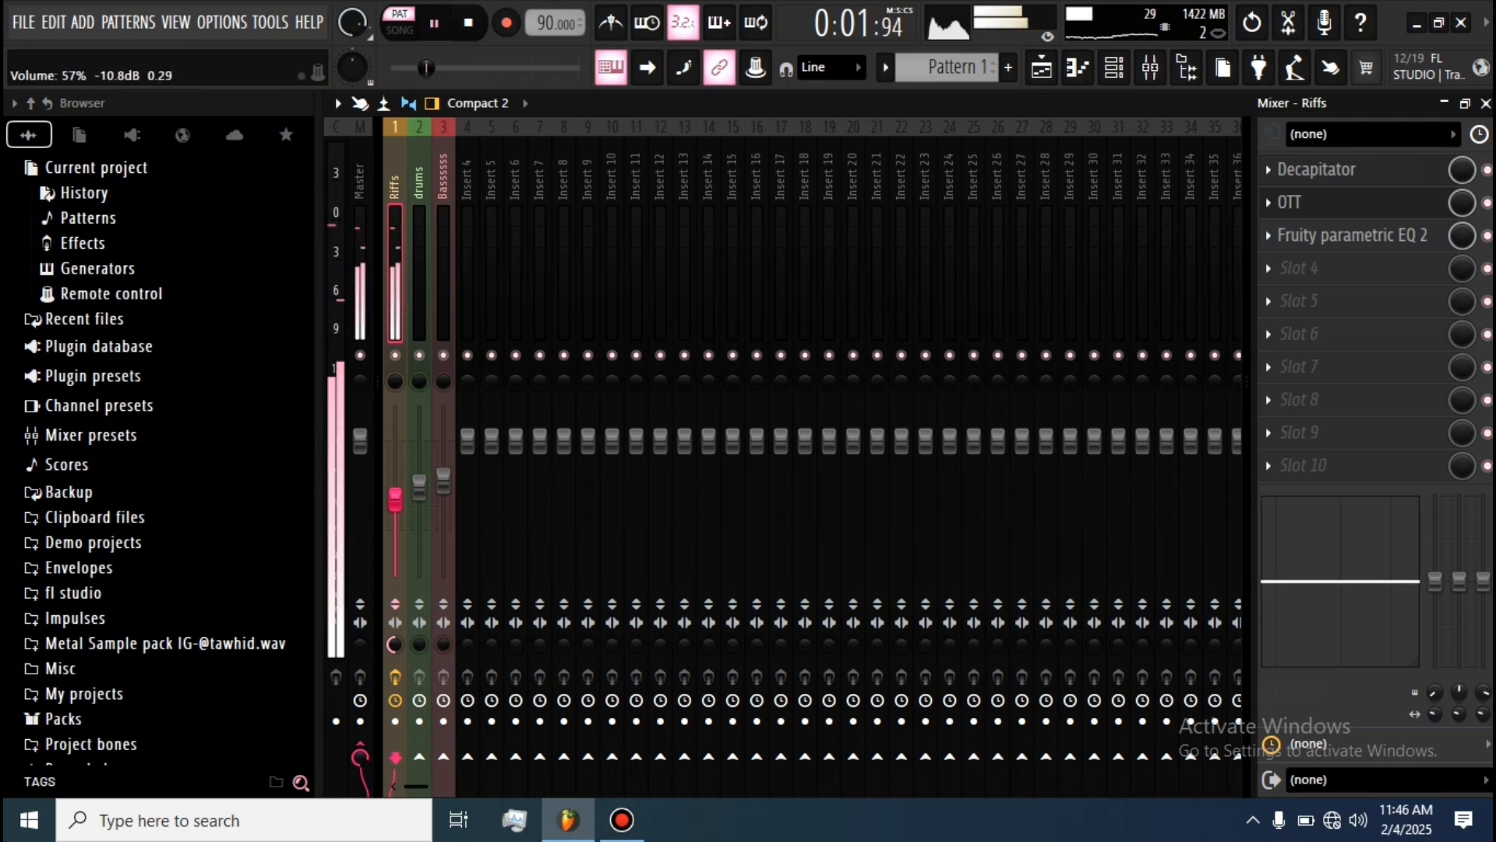
key("space")
left_click(1353, 235)
left_click(1352, 235)
left_click(1298, 267)
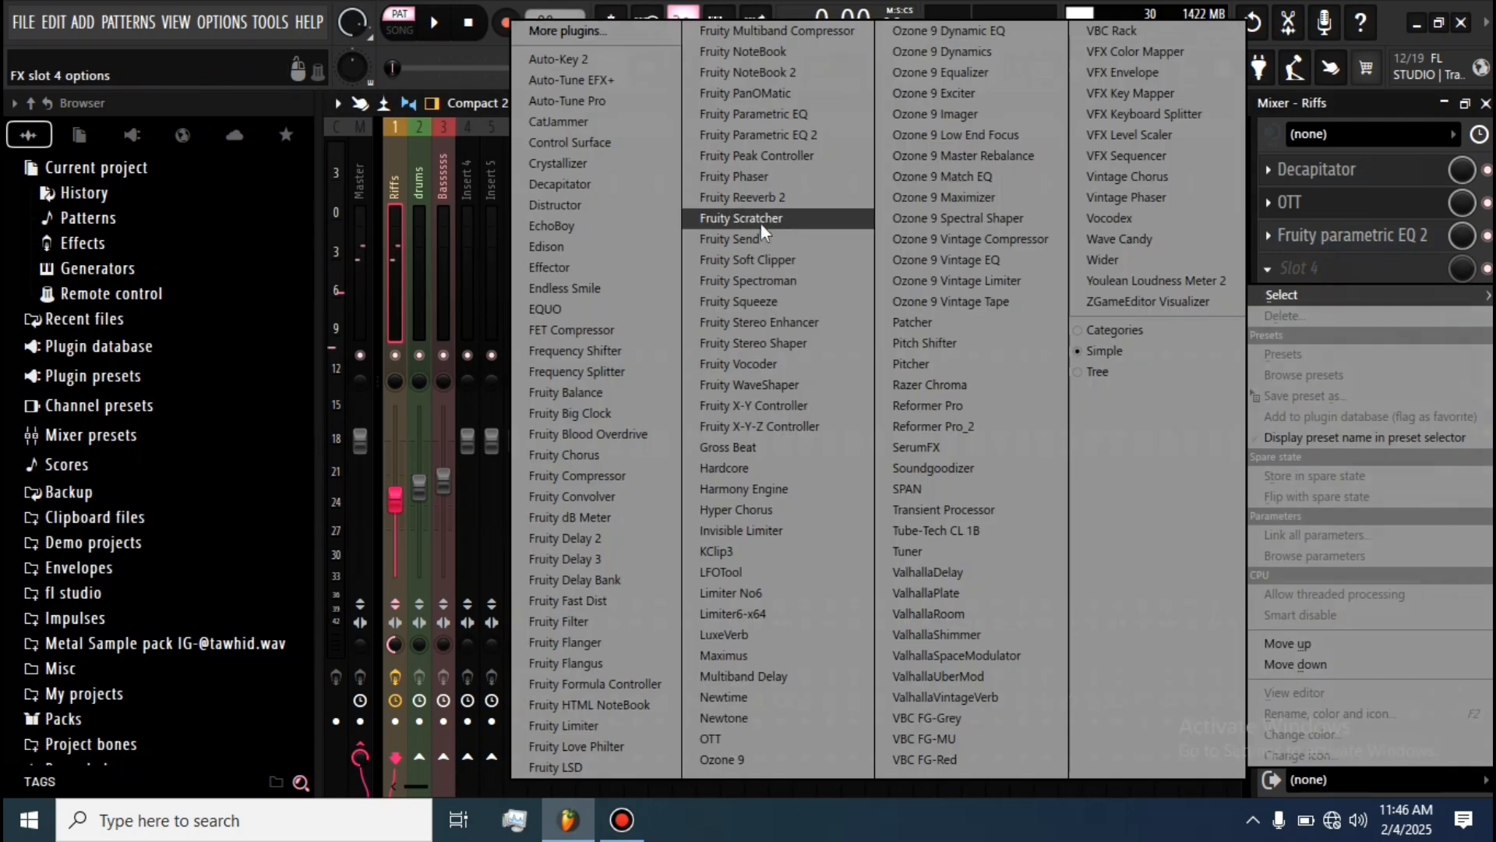
left_click(1324, 238)
- Bypass Decapitator and insert Hardcore in slot 2, shifting OTT and the EQ one slot down
left_click(1487, 169)
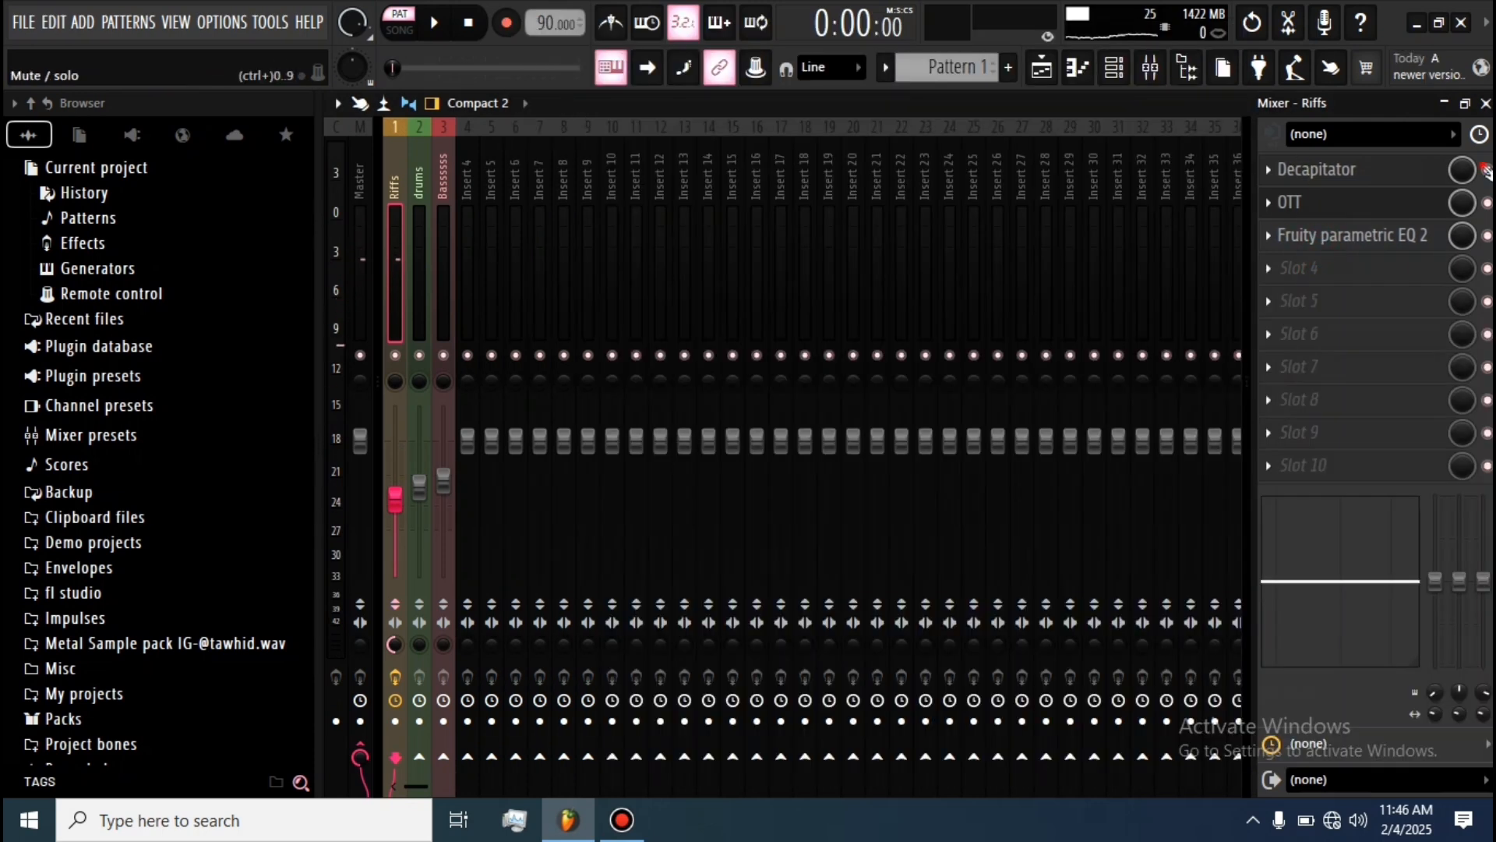
scroll(1318, 234, "down", 2)
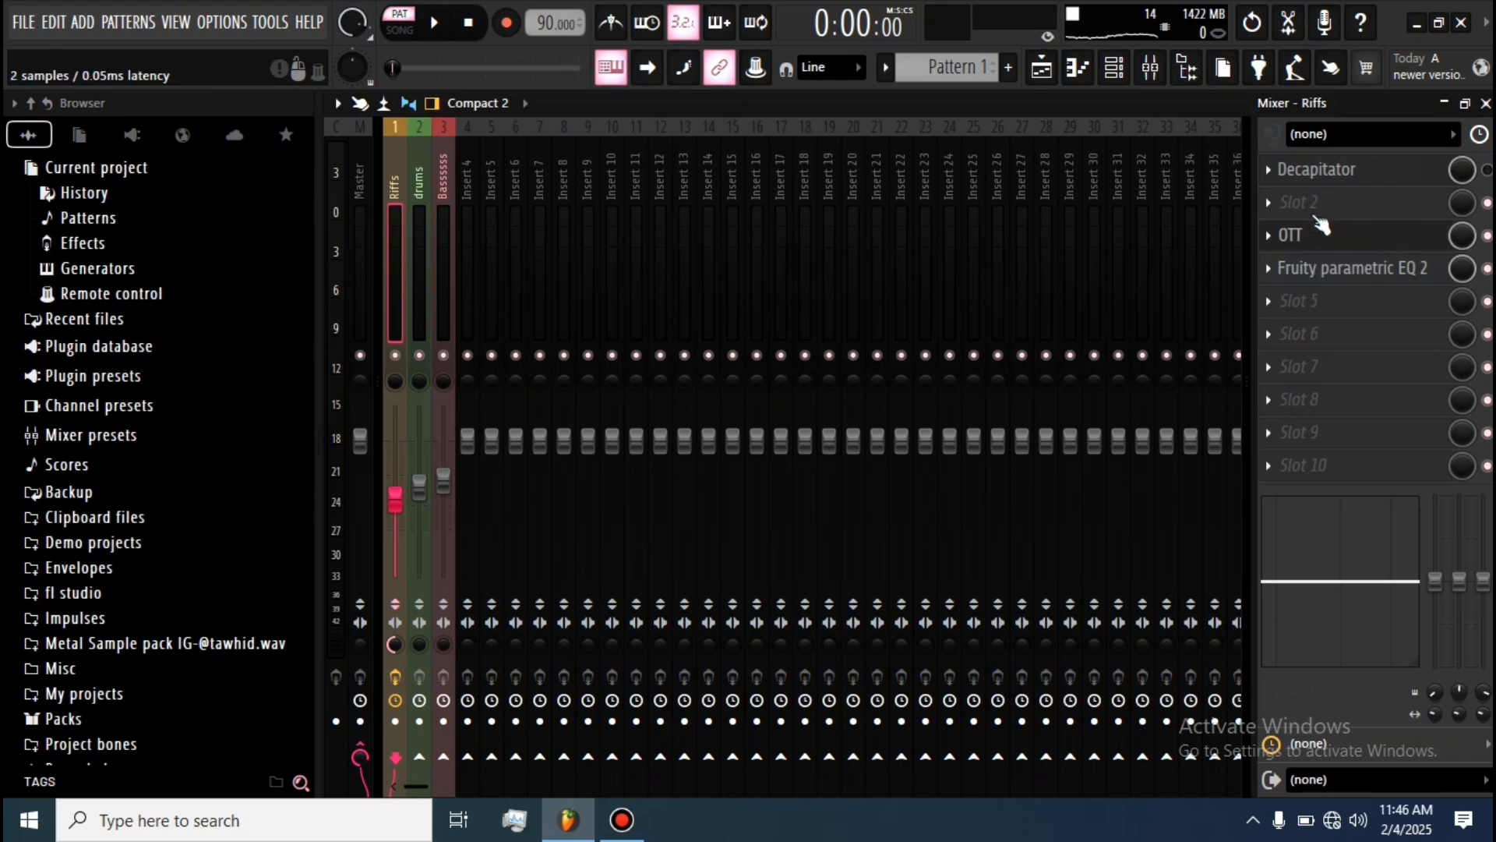
left_click(1311, 201)
left_click(751, 467)
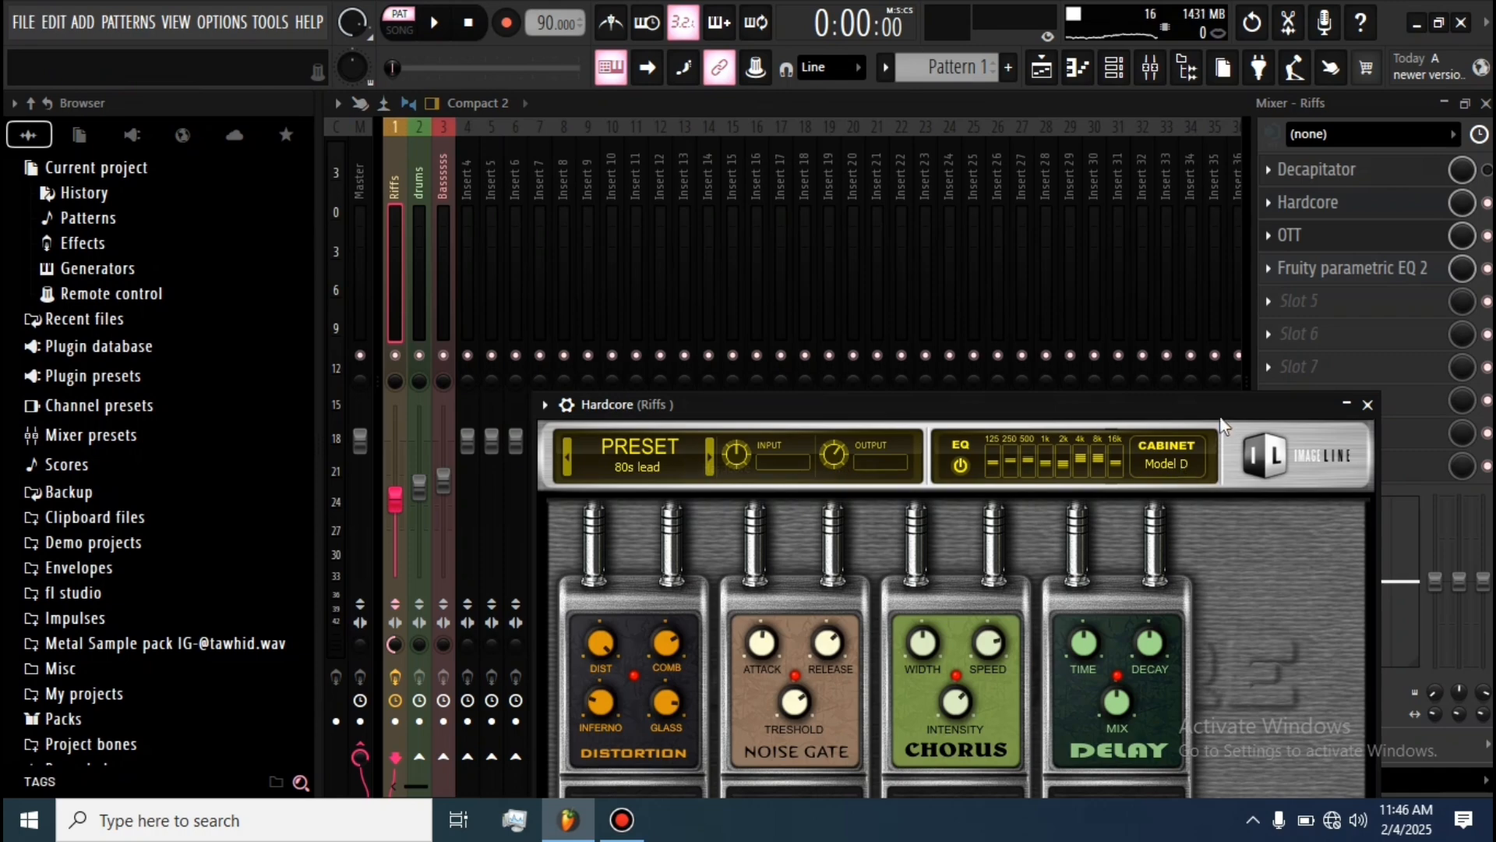
left_click_drag(1218, 407, 1211, 211)
- Audition the Hardcore presets Classic Hard Rock XS, Blue Lead XS, Ballad Clean FG and Acid Rock XS, and load AC-DC Rhythm FG
left_click(621, 277)
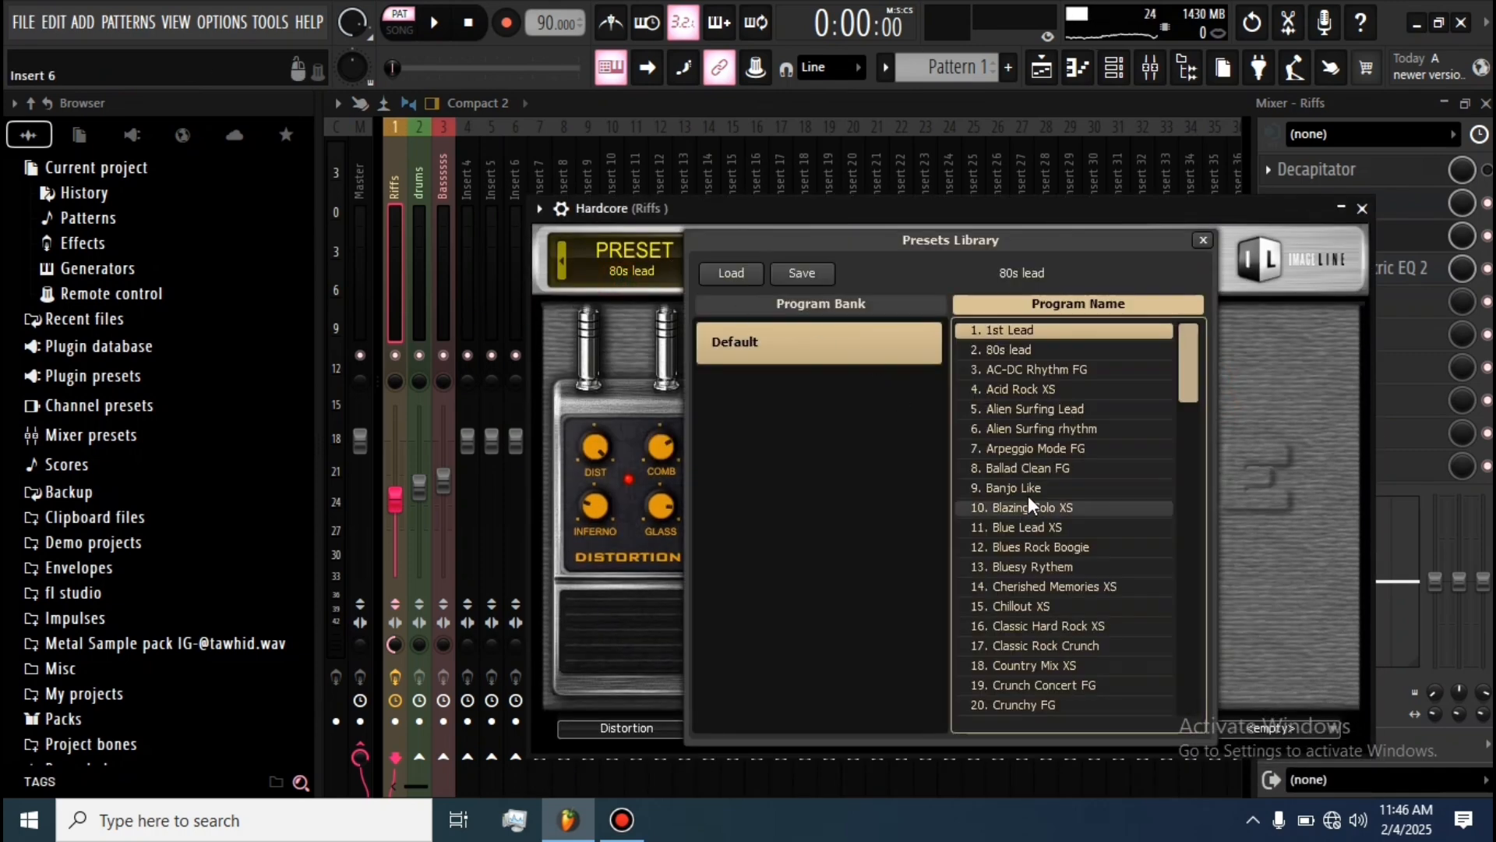
scroll(1021, 488, "down", 2)
left_click(1044, 548)
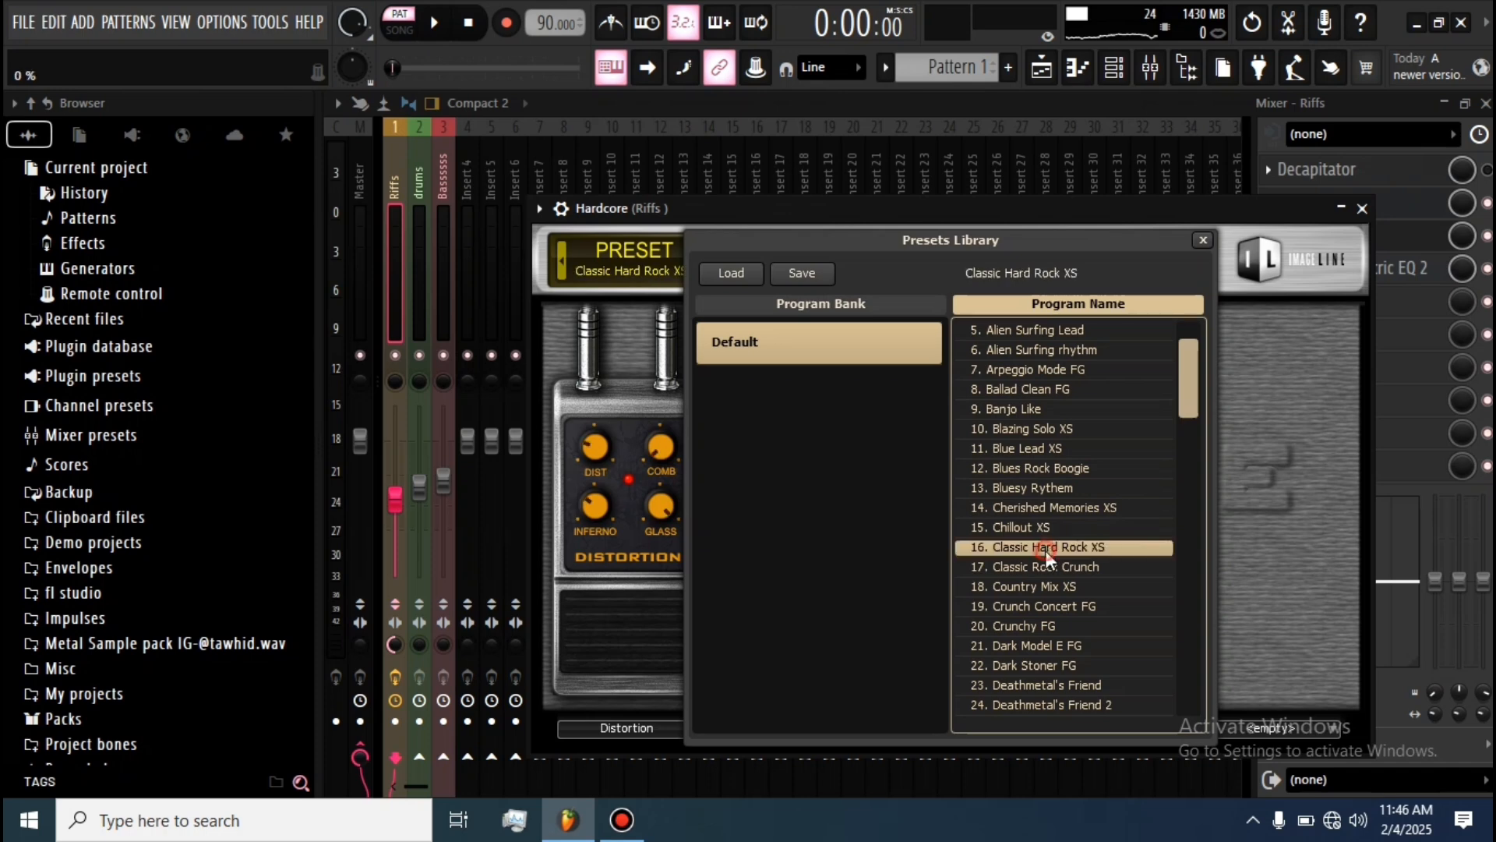
key("space")
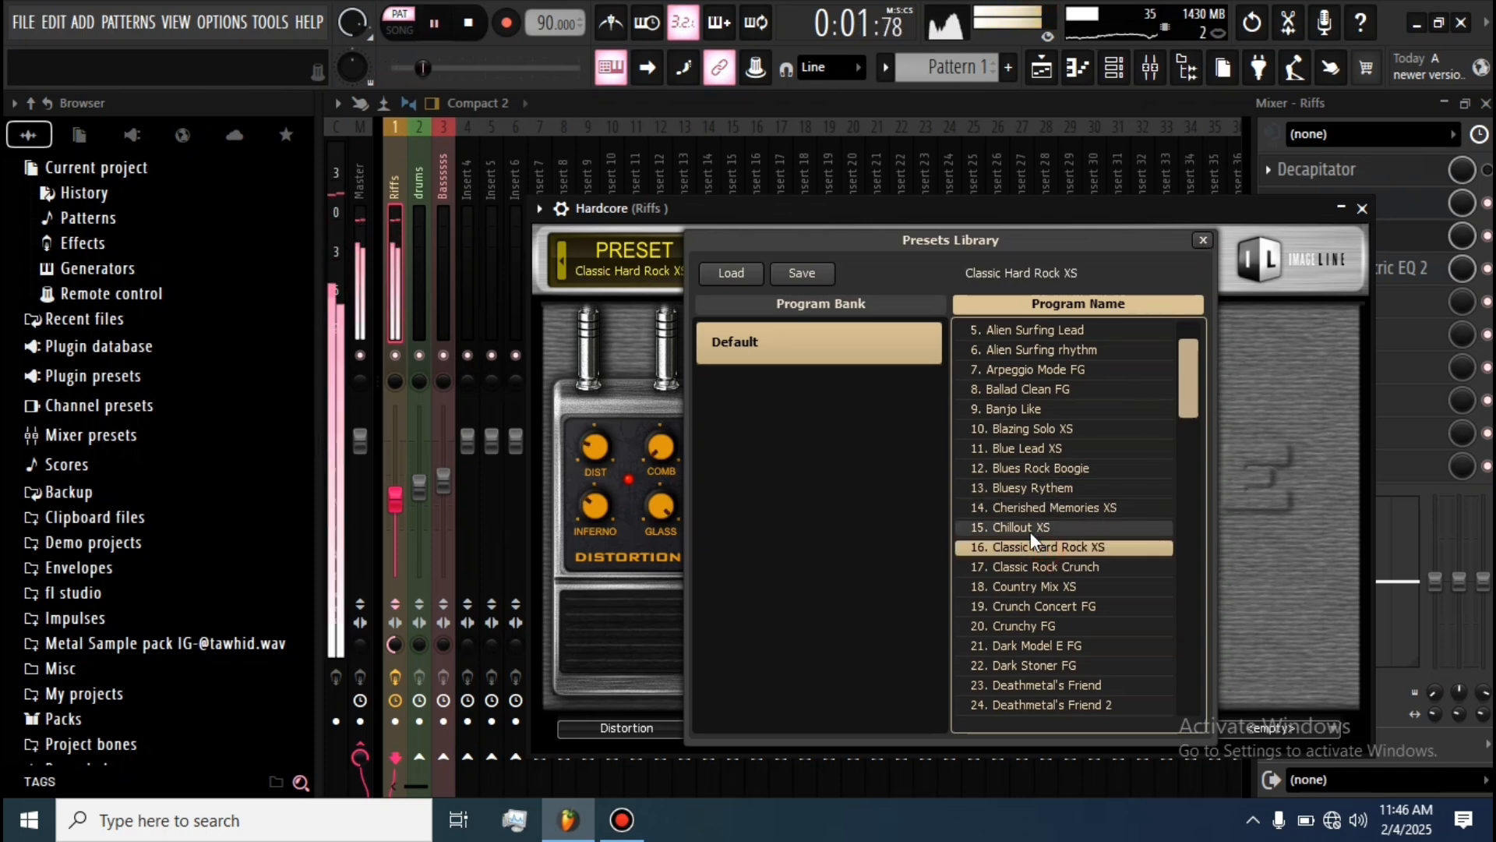
key("space")
left_click(1021, 448)
key("space")
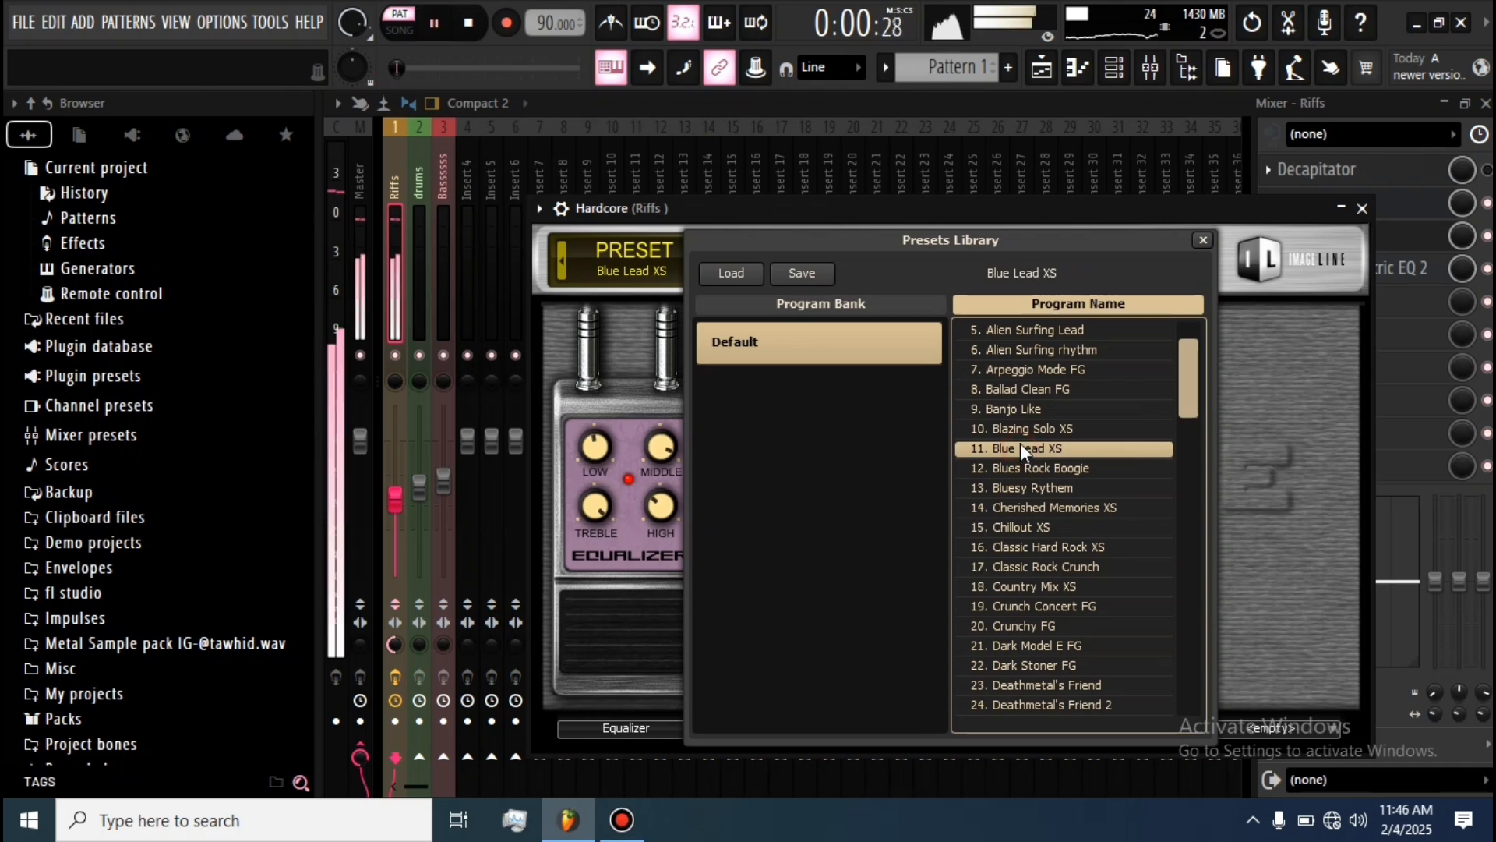
left_click(1023, 388)
scroll(1058, 386, "up", 1)
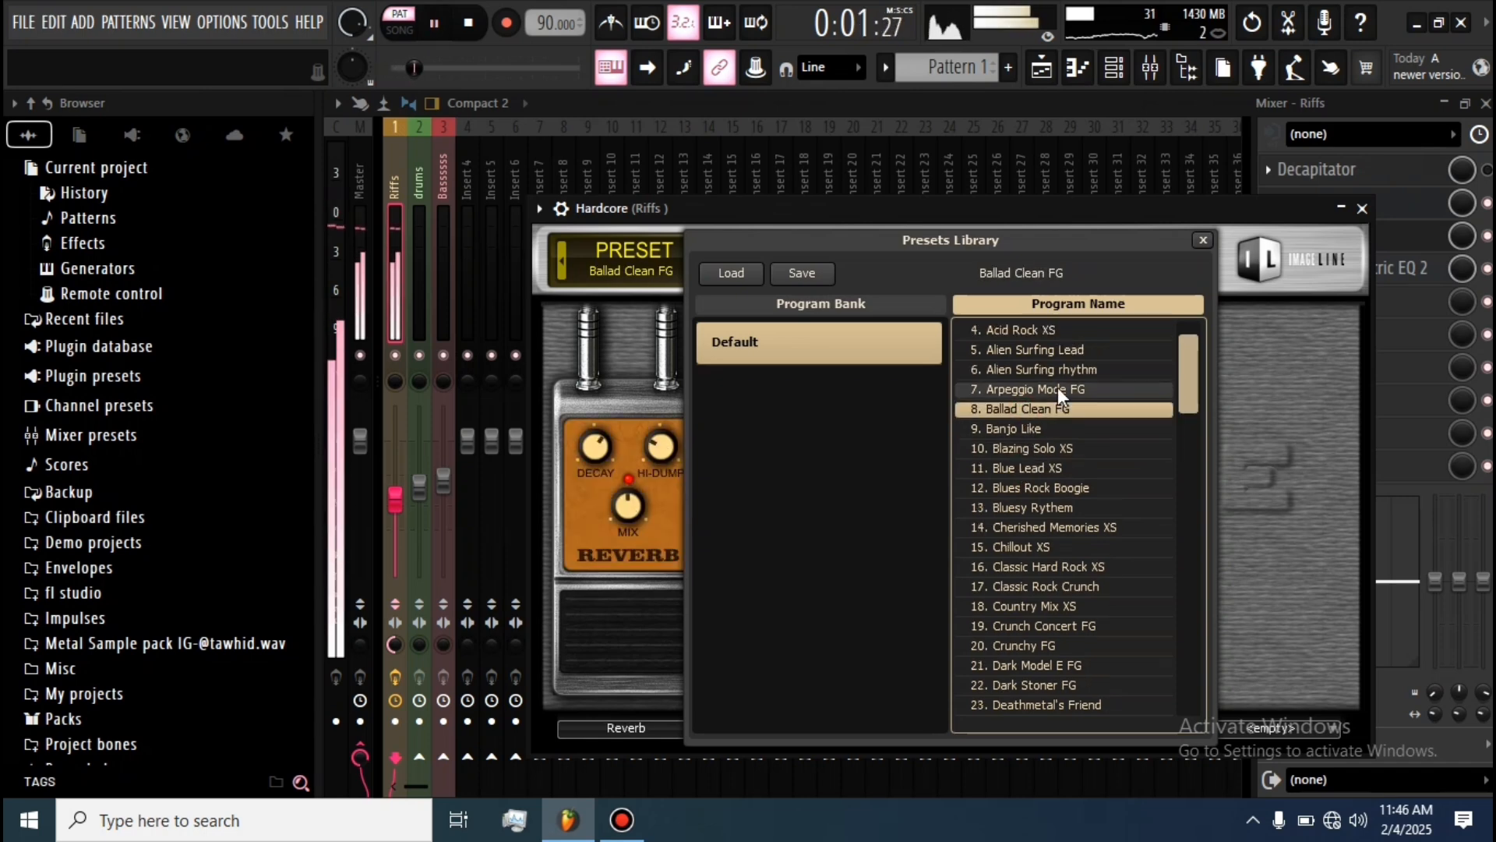
scroll(1041, 380, "up", 1)
left_click(1035, 355)
scroll(1035, 359, "up", 1)
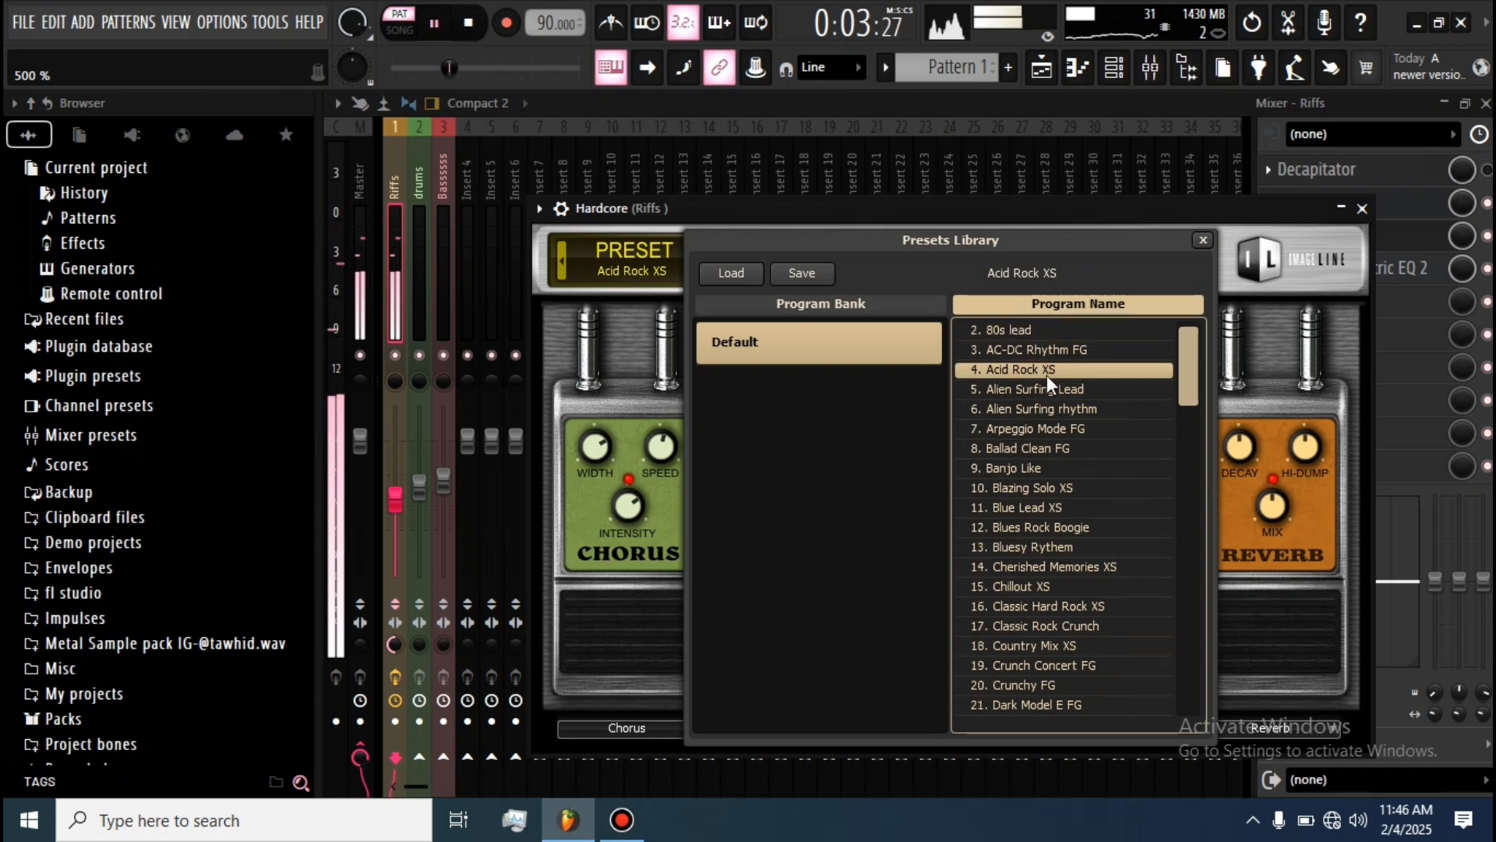
left_click(1044, 352)
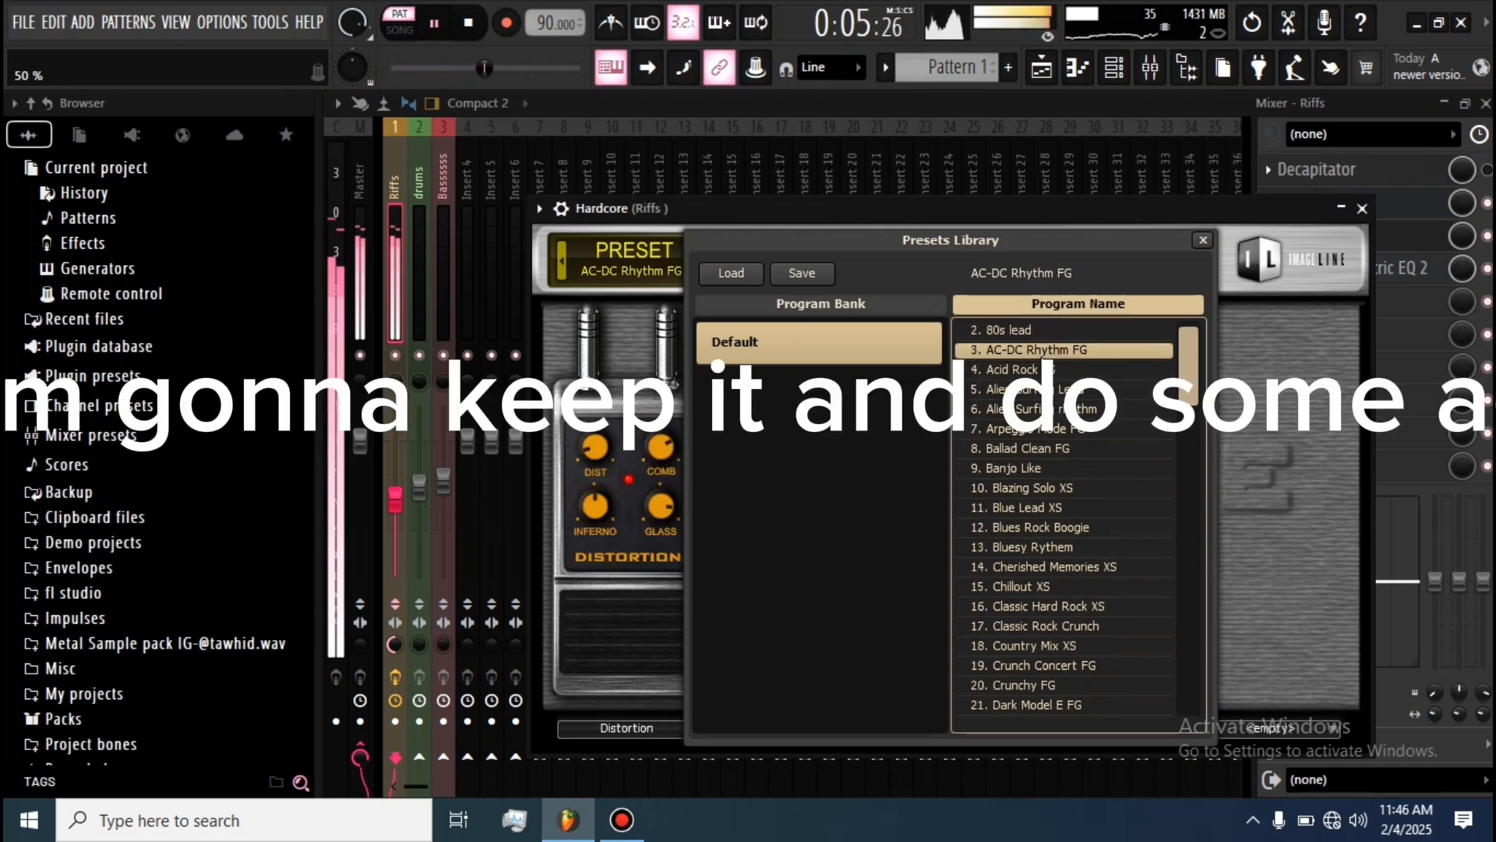
left_click(1363, 208)
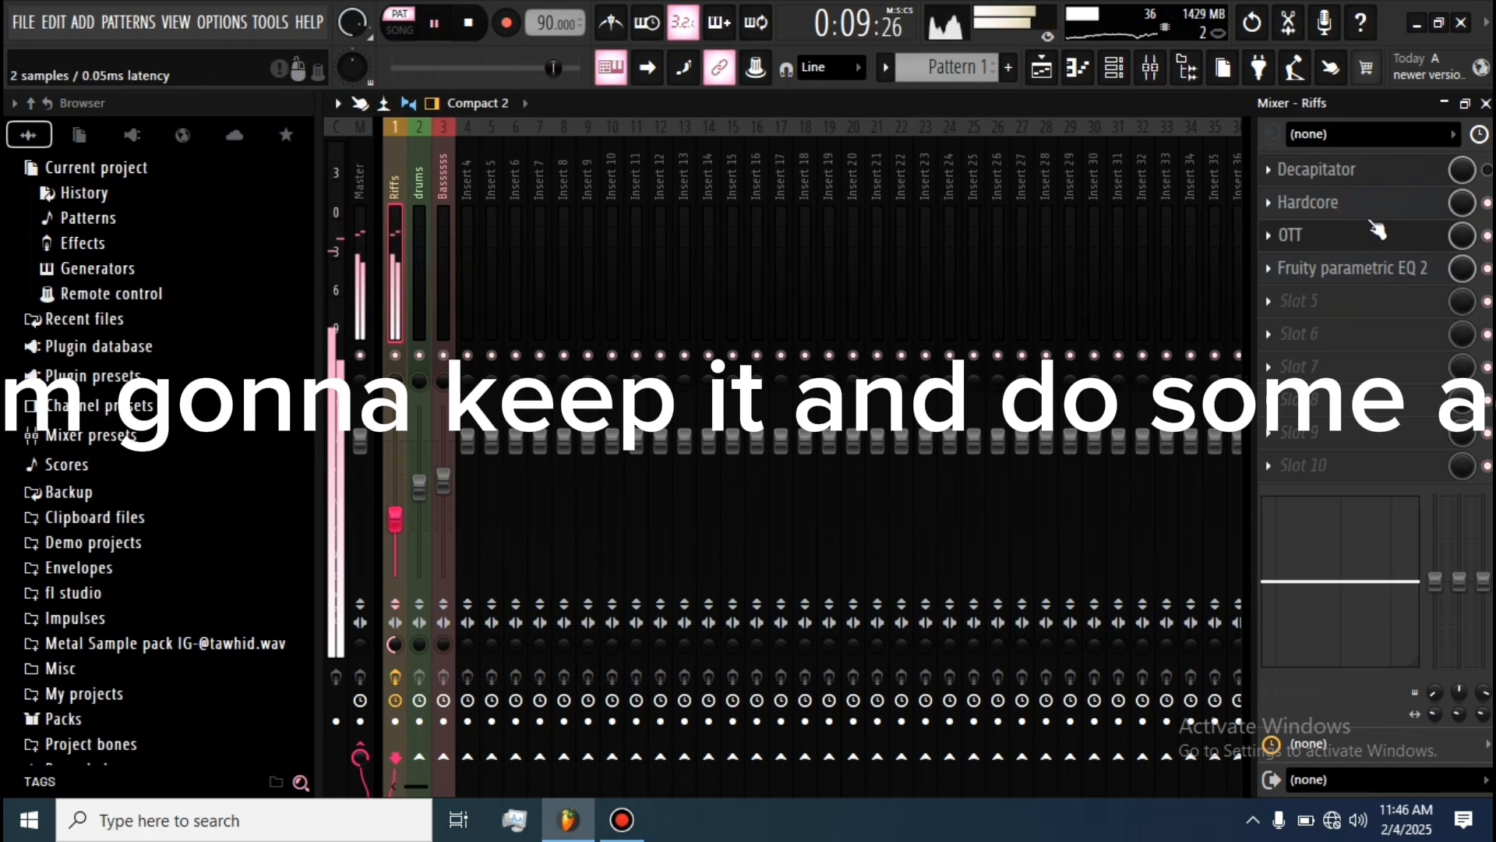
- Reopen Hardcore, close its presets library, audition cabinet models B, C and D, and set the cabinet to Model A
left_click(1369, 204)
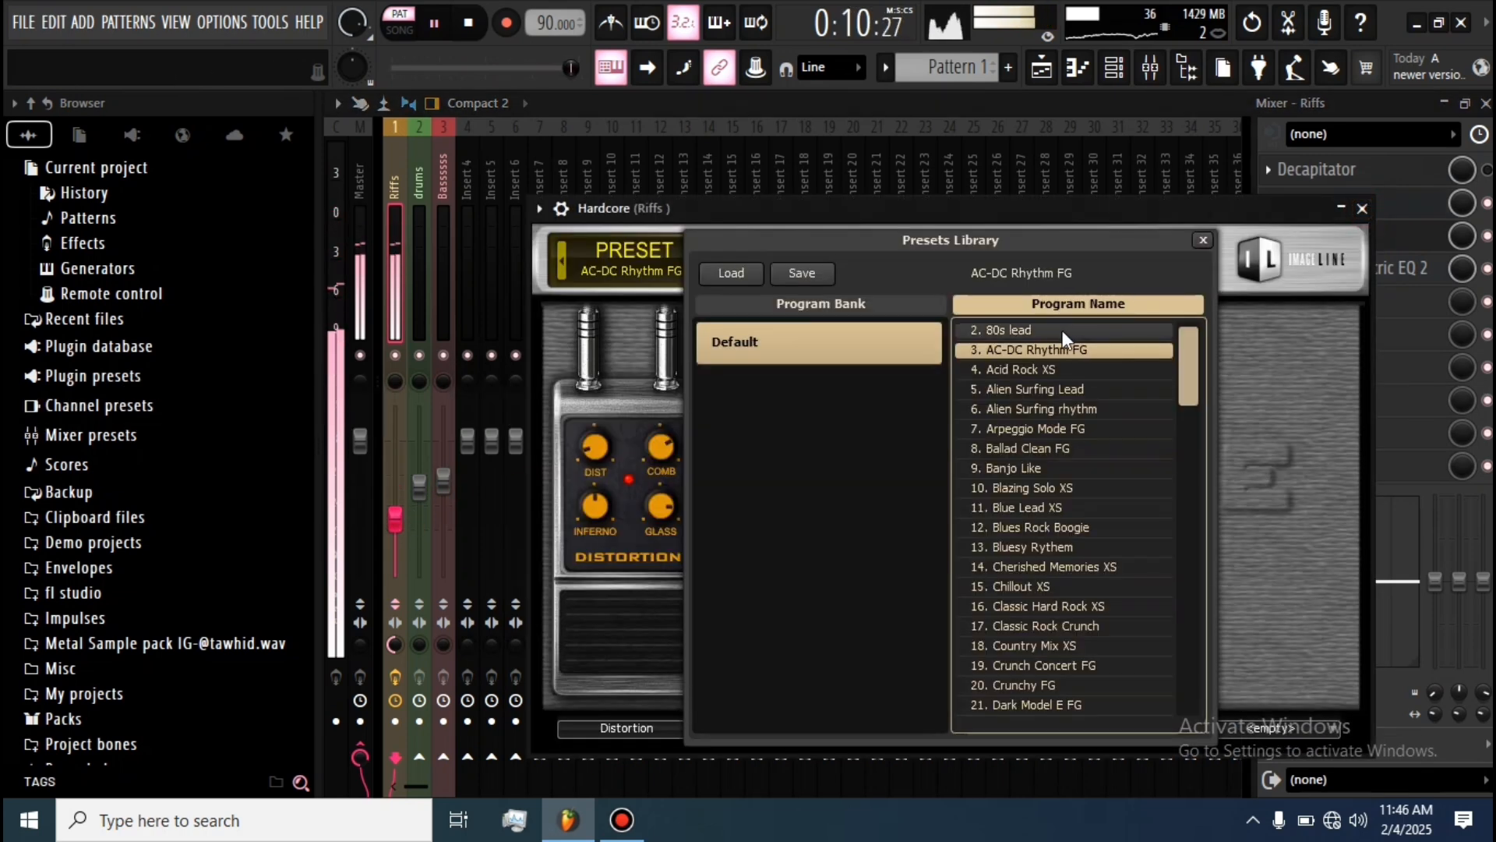
left_click(1203, 240)
left_click(1184, 262)
left_click(1200, 279)
left_click(1206, 275)
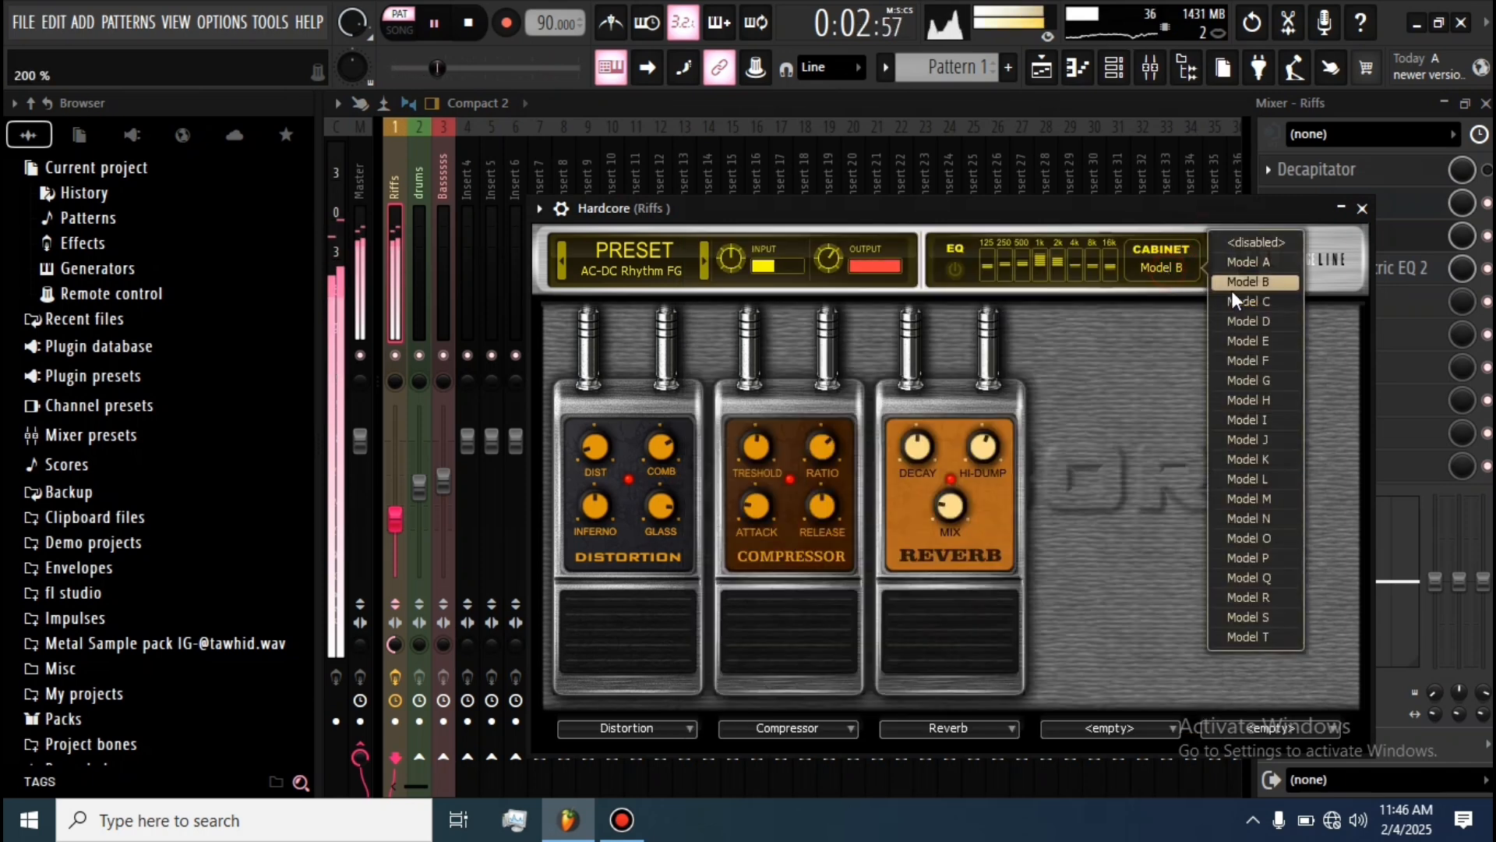
left_click(1236, 291)
left_click(1157, 274)
left_click(1233, 308)
left_click(1156, 273)
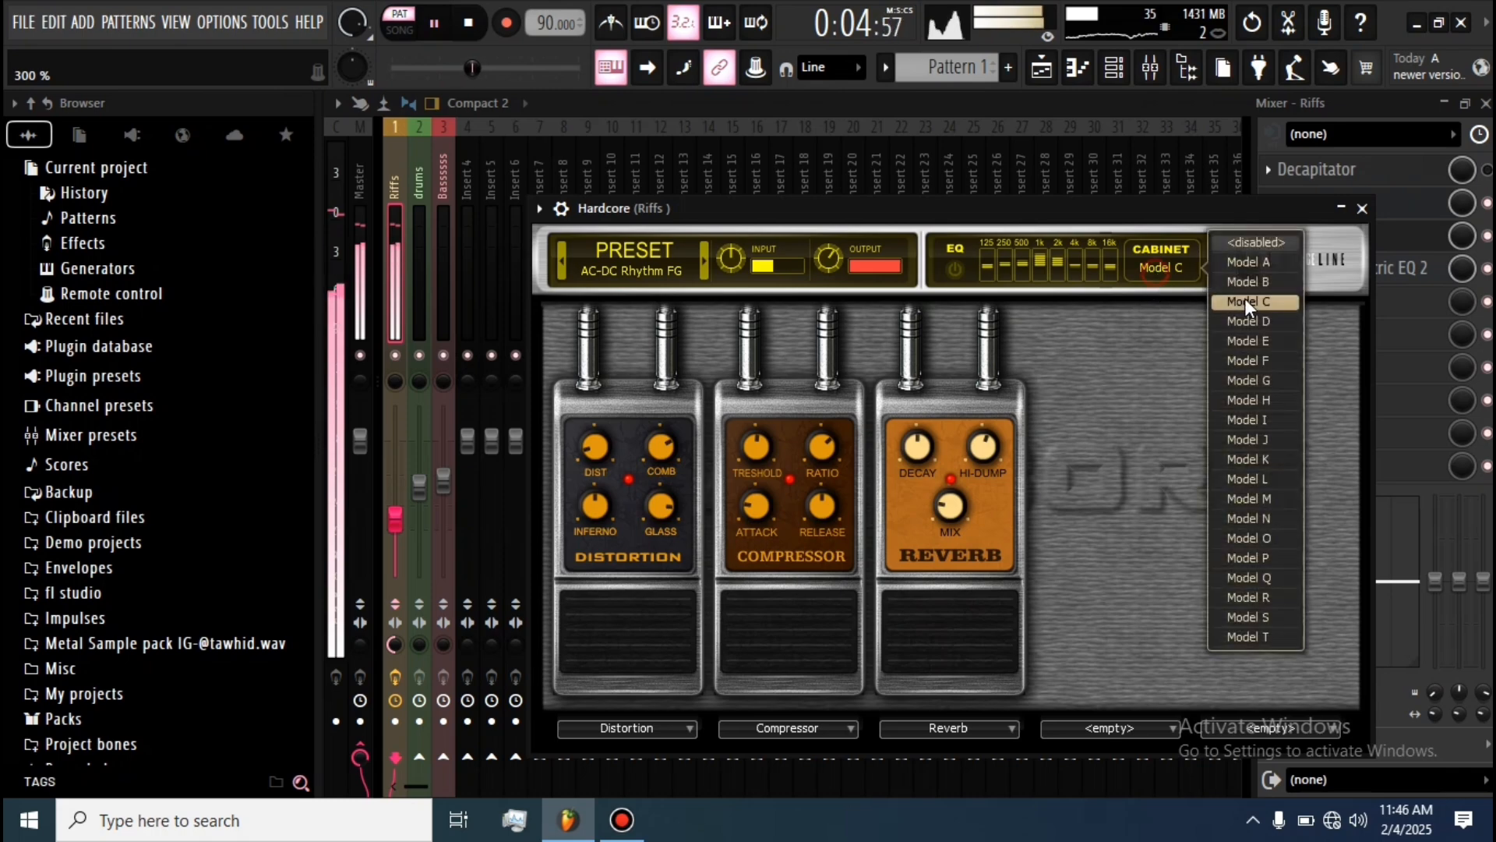
left_click(1260, 323)
left_click(1175, 273)
left_click(1256, 265)
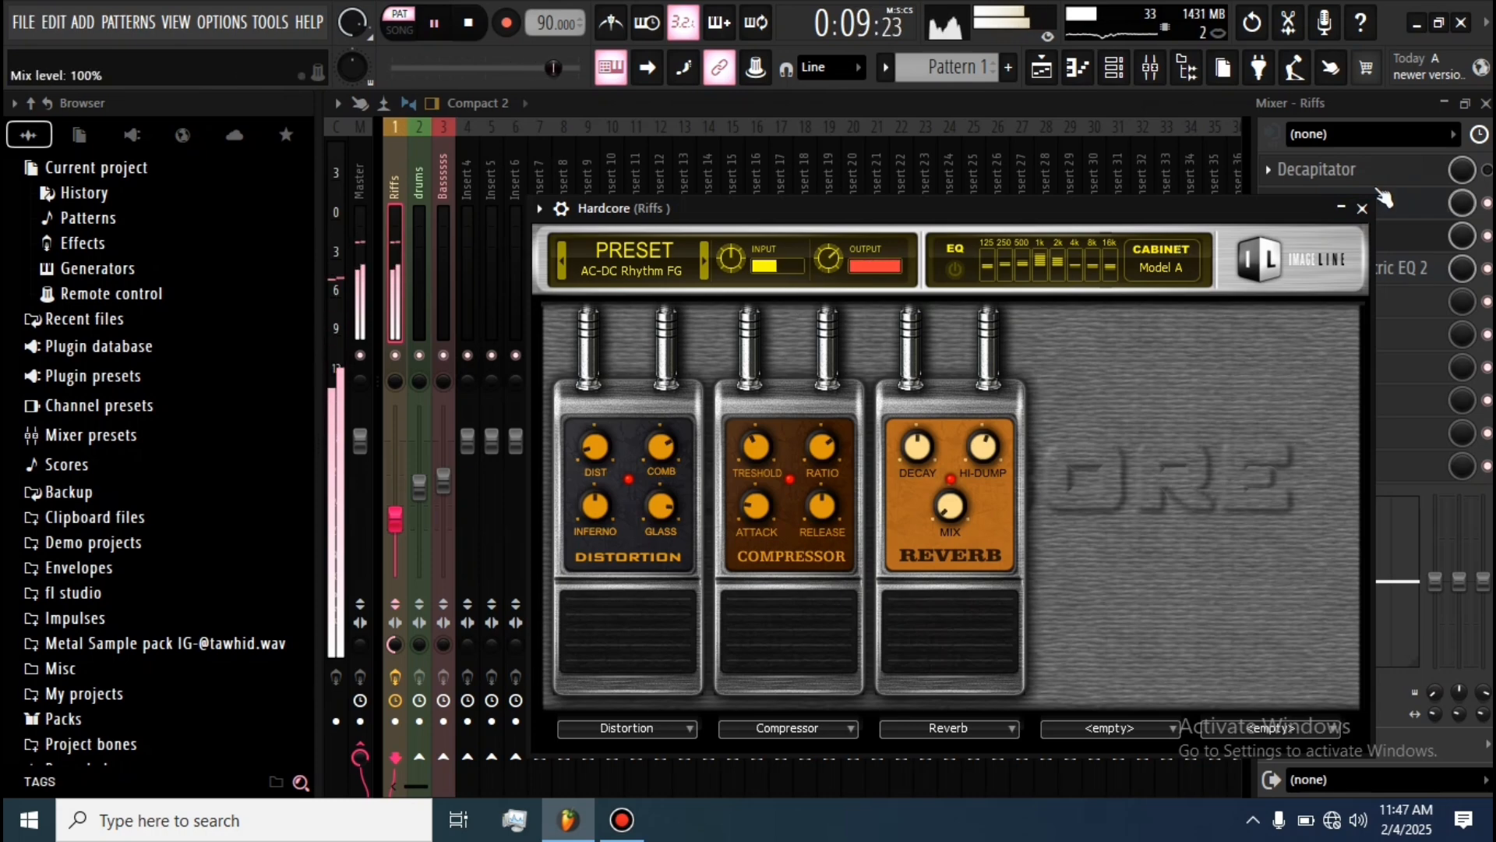
- Close Hardcore and copy the guitar riff notes, without the keyswitch notes, from the first Kontakt channel in Pattern 1
left_click(1364, 209)
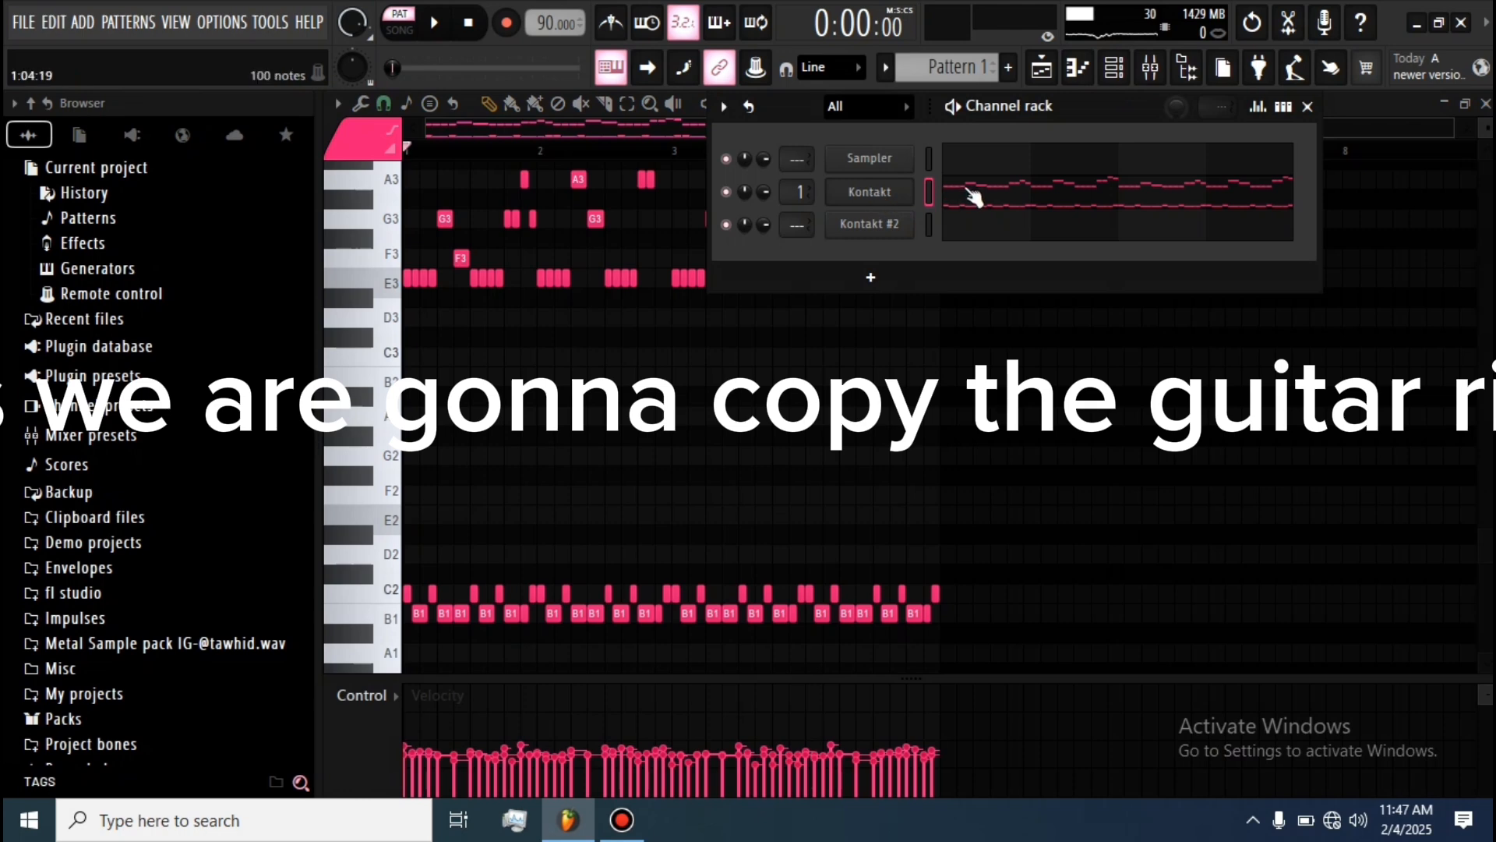
left_click(971, 192)
left_click(970, 192)
scroll(415, 343, "up", 5)
key("ctrl+a")
key("ctrl+c")
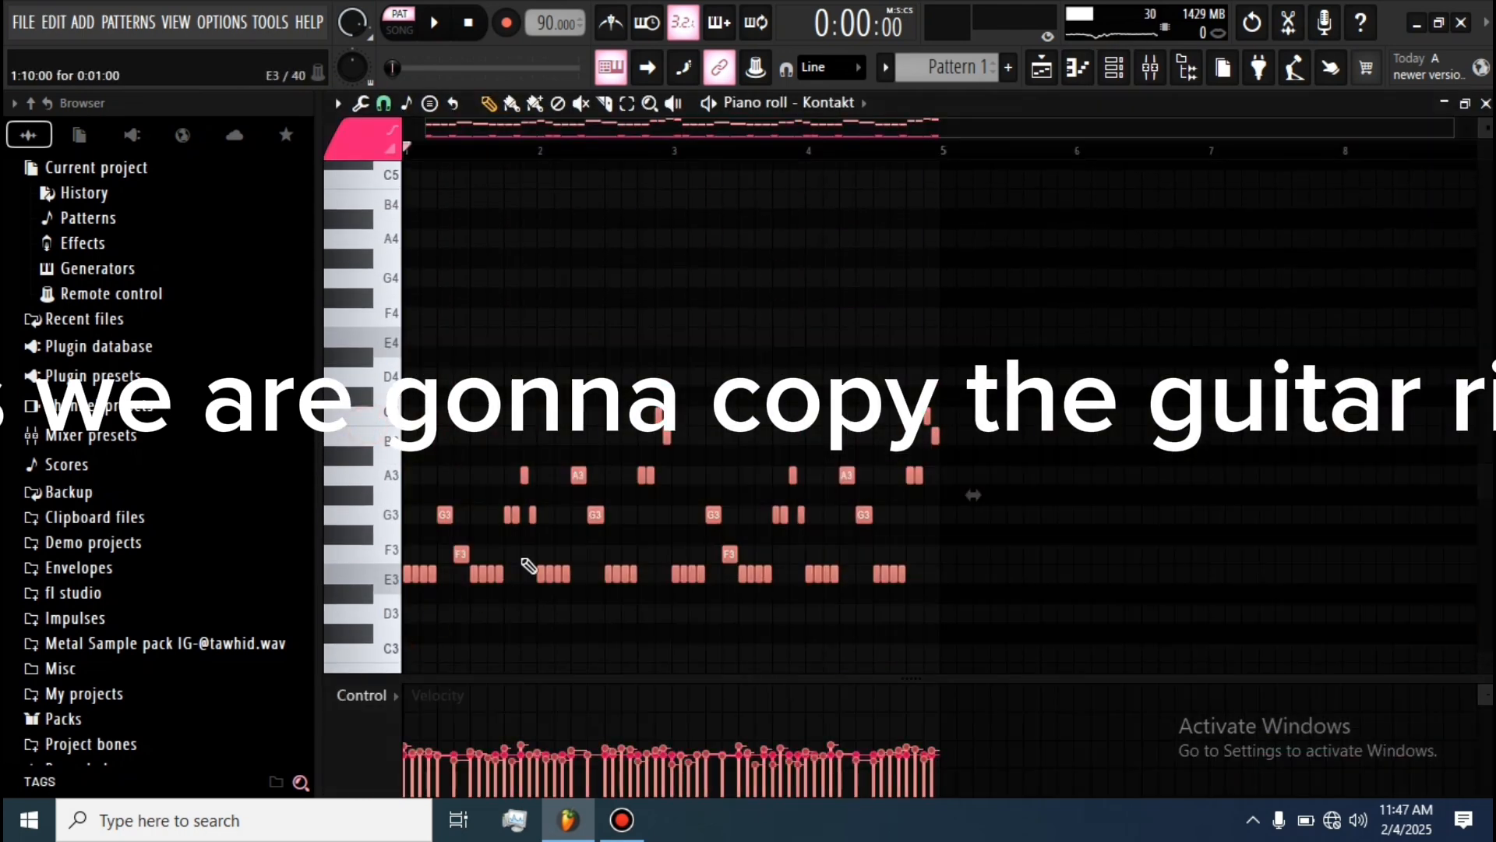
- Paste the riff into the Kontakt #2 channel in Pattern 2 at bar 1 and transpose it down one octave during playback
scroll(538, 561, "down", 4)
left_click(1115, 67)
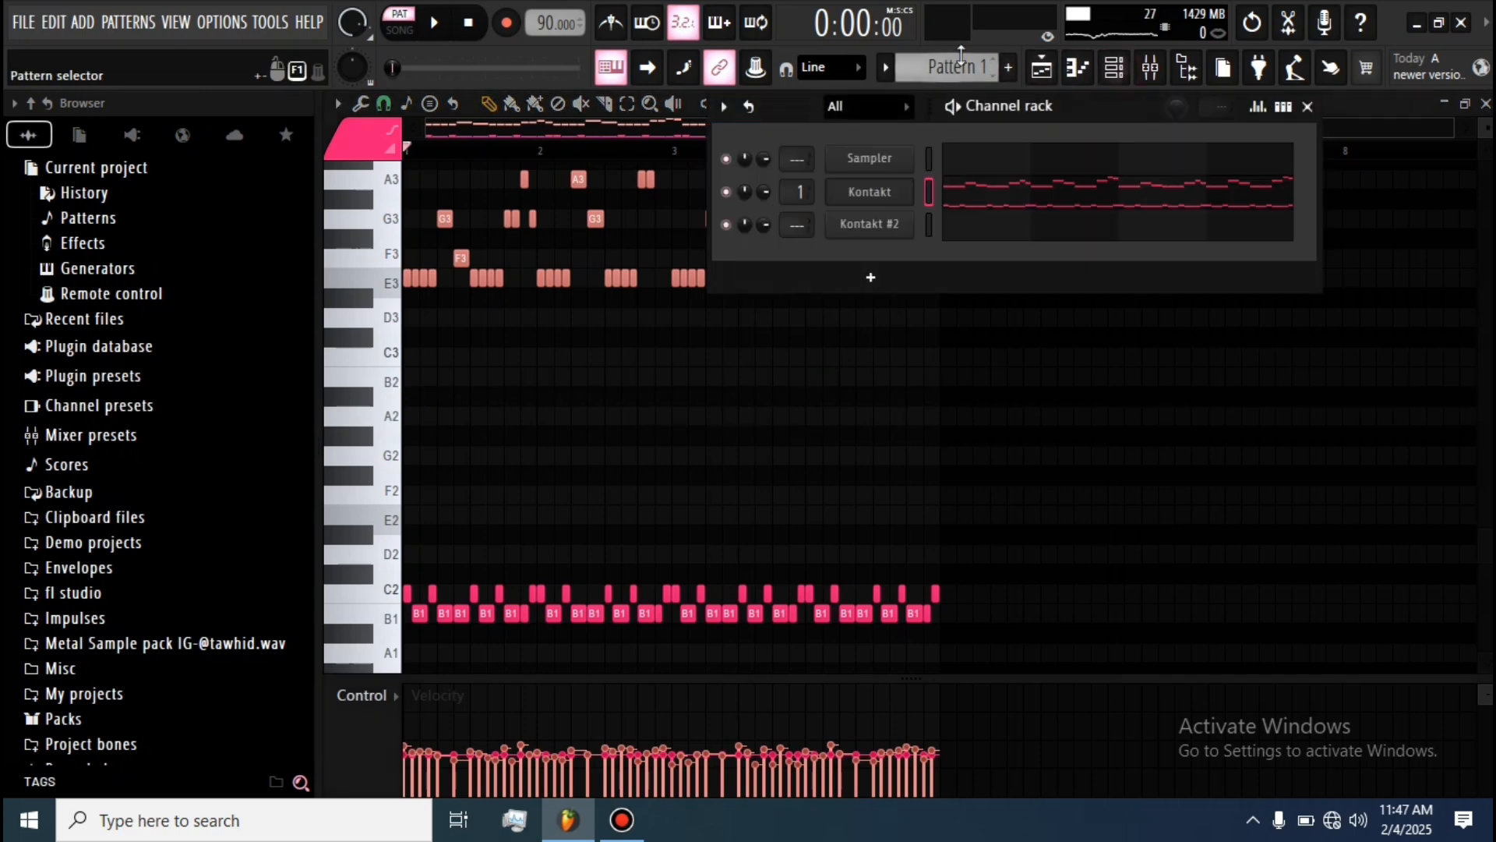
scroll(950, 75, "down", 1)
left_click(952, 234)
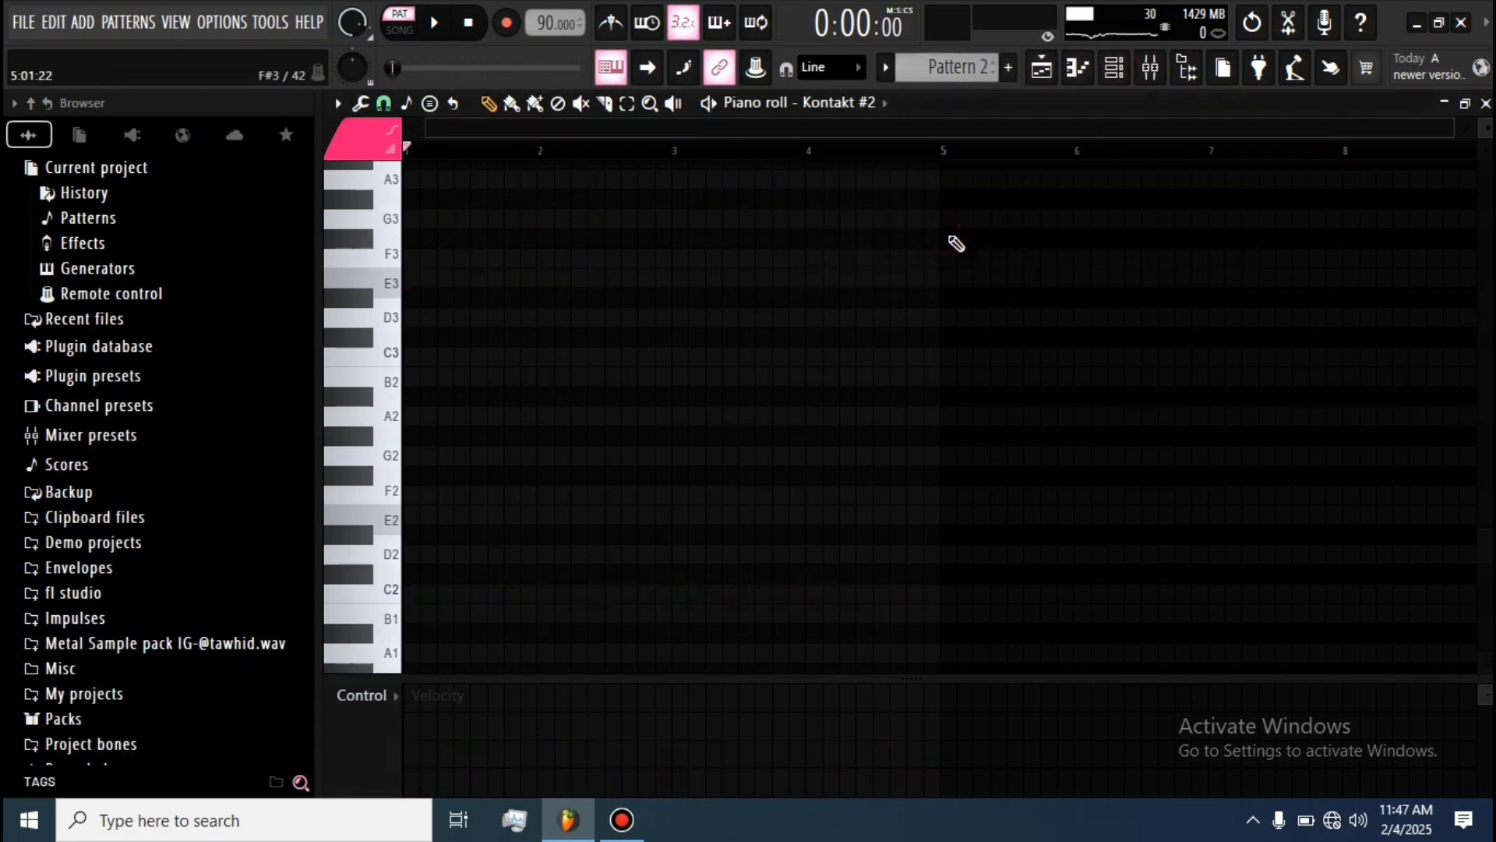
key("ctrl+v")
key("space")
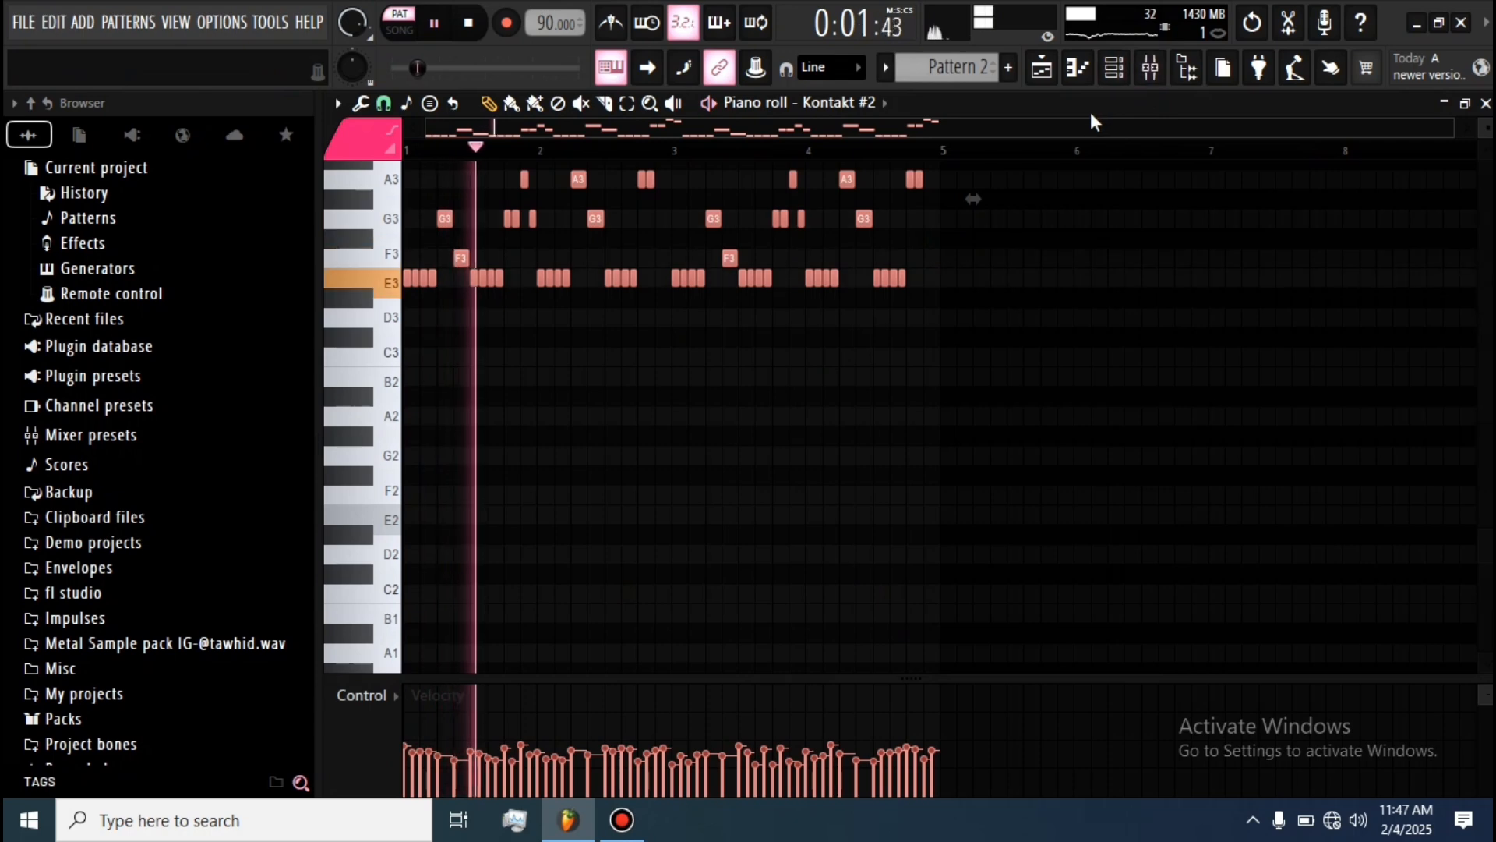
key("ctrl+Down")
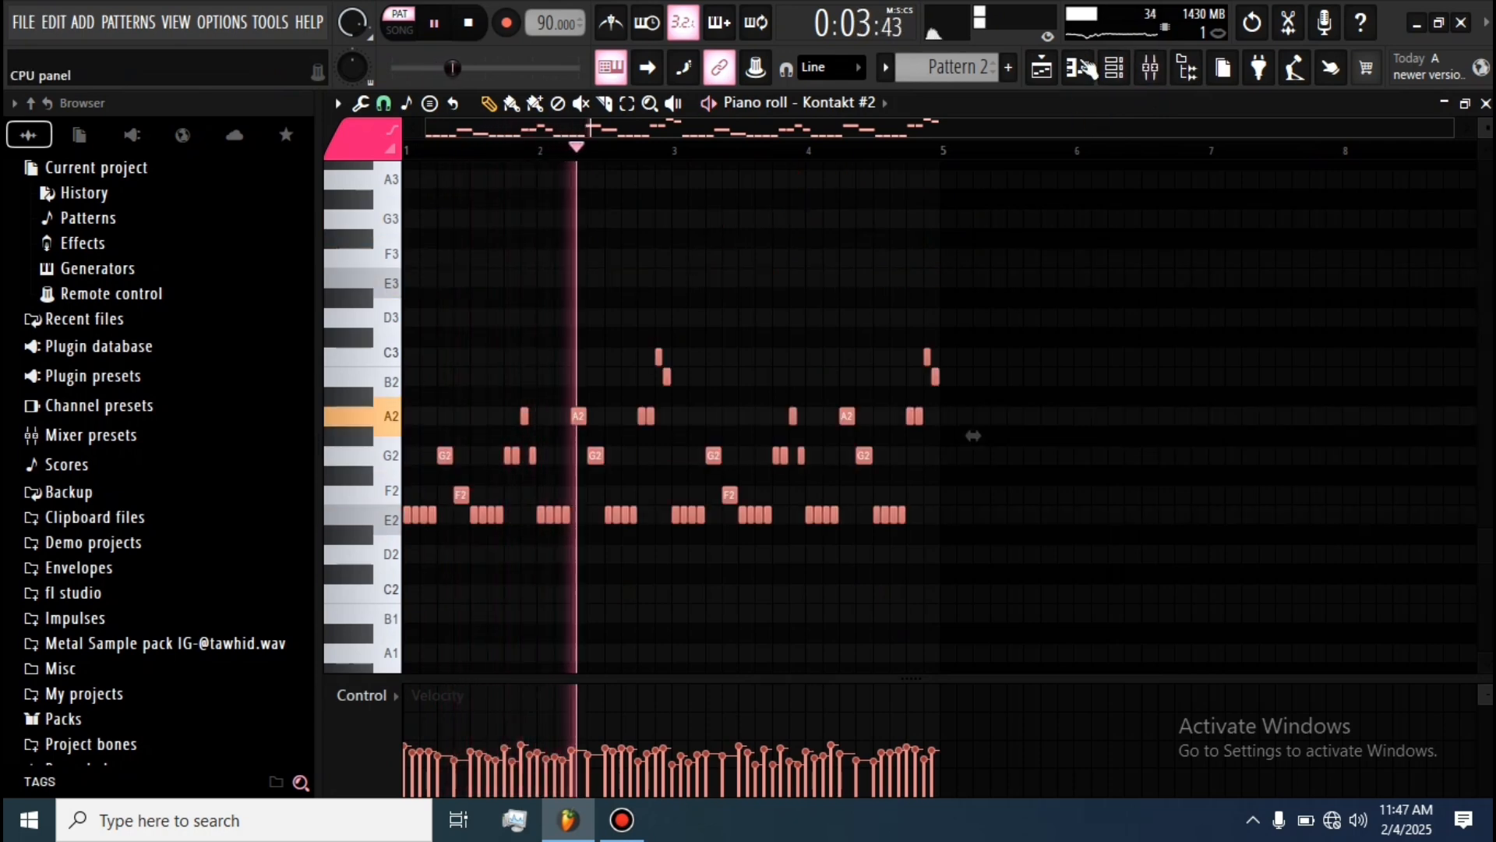
- Audition the Evolution Flatwound Bass snapshots Bluesmobile, Classic JJ, Classic Kingston, Daydream and Double Edged in Kontakt #2, and load Dynamite
left_click(1115, 68)
left_click(888, 234)
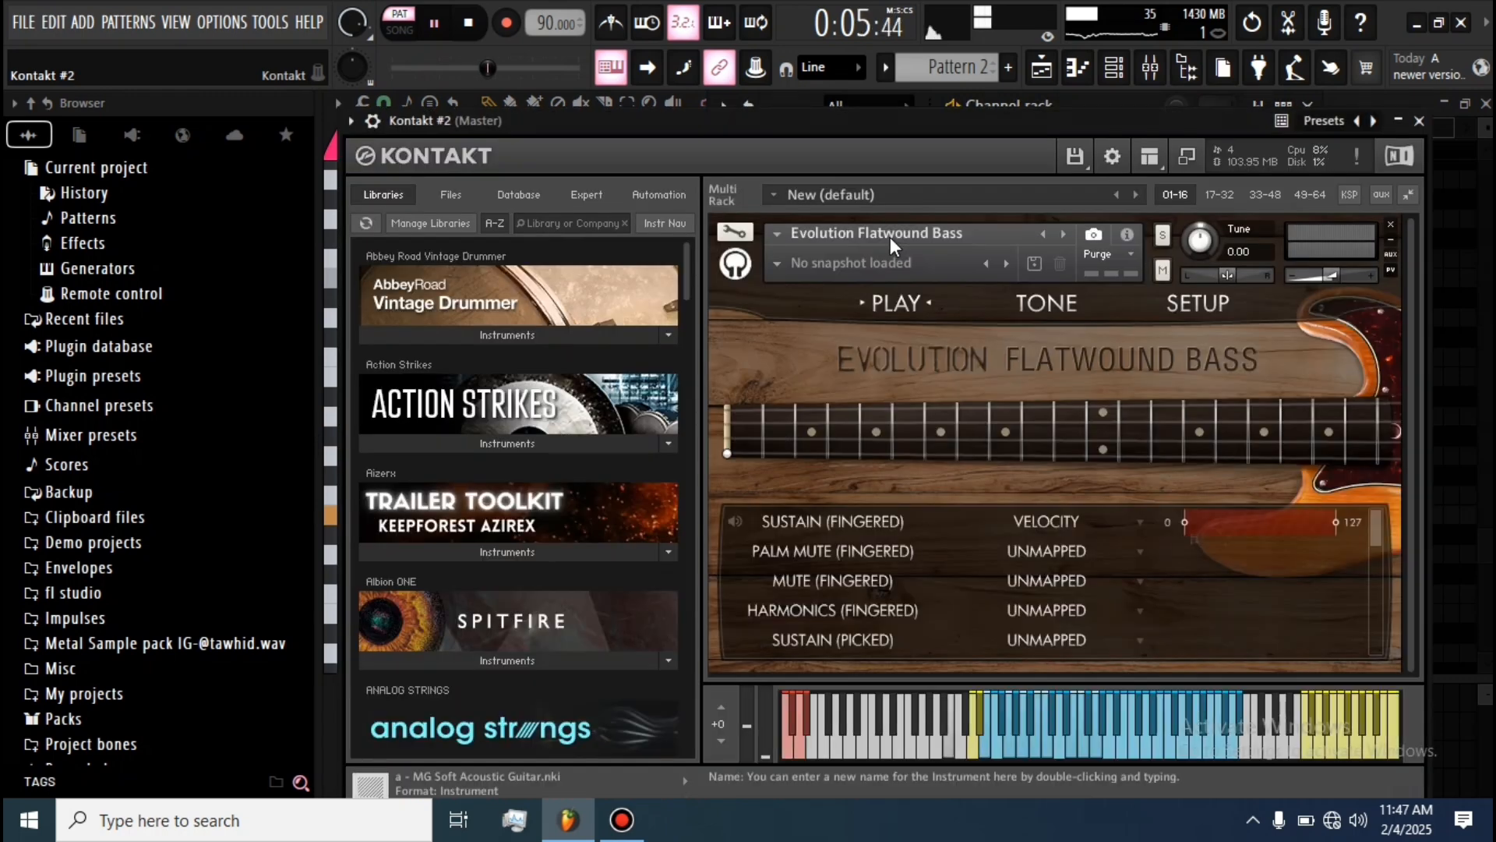
left_click(779, 262)
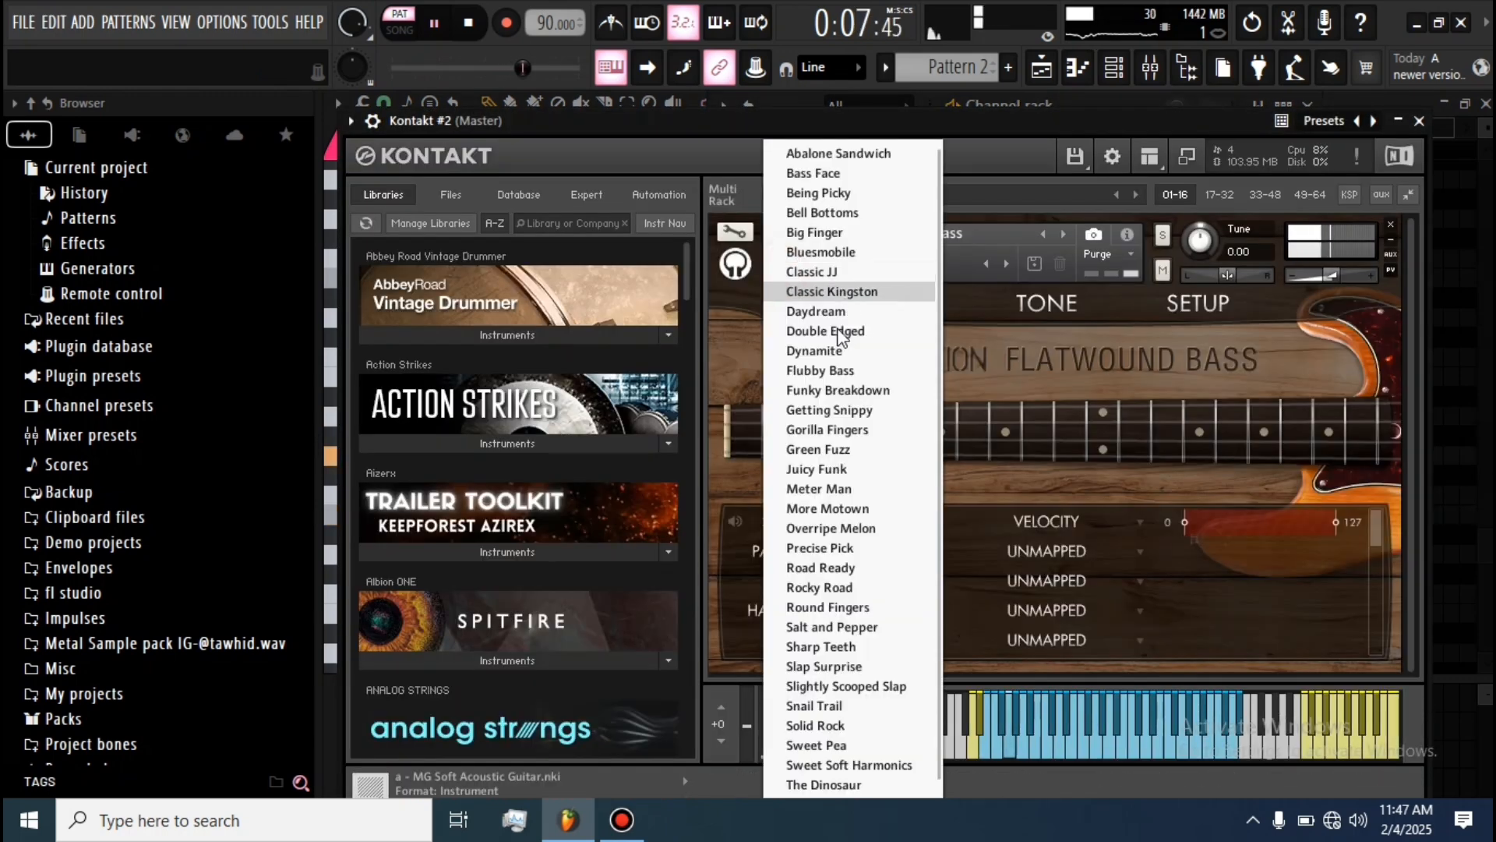
scroll(837, 354, "down", 1)
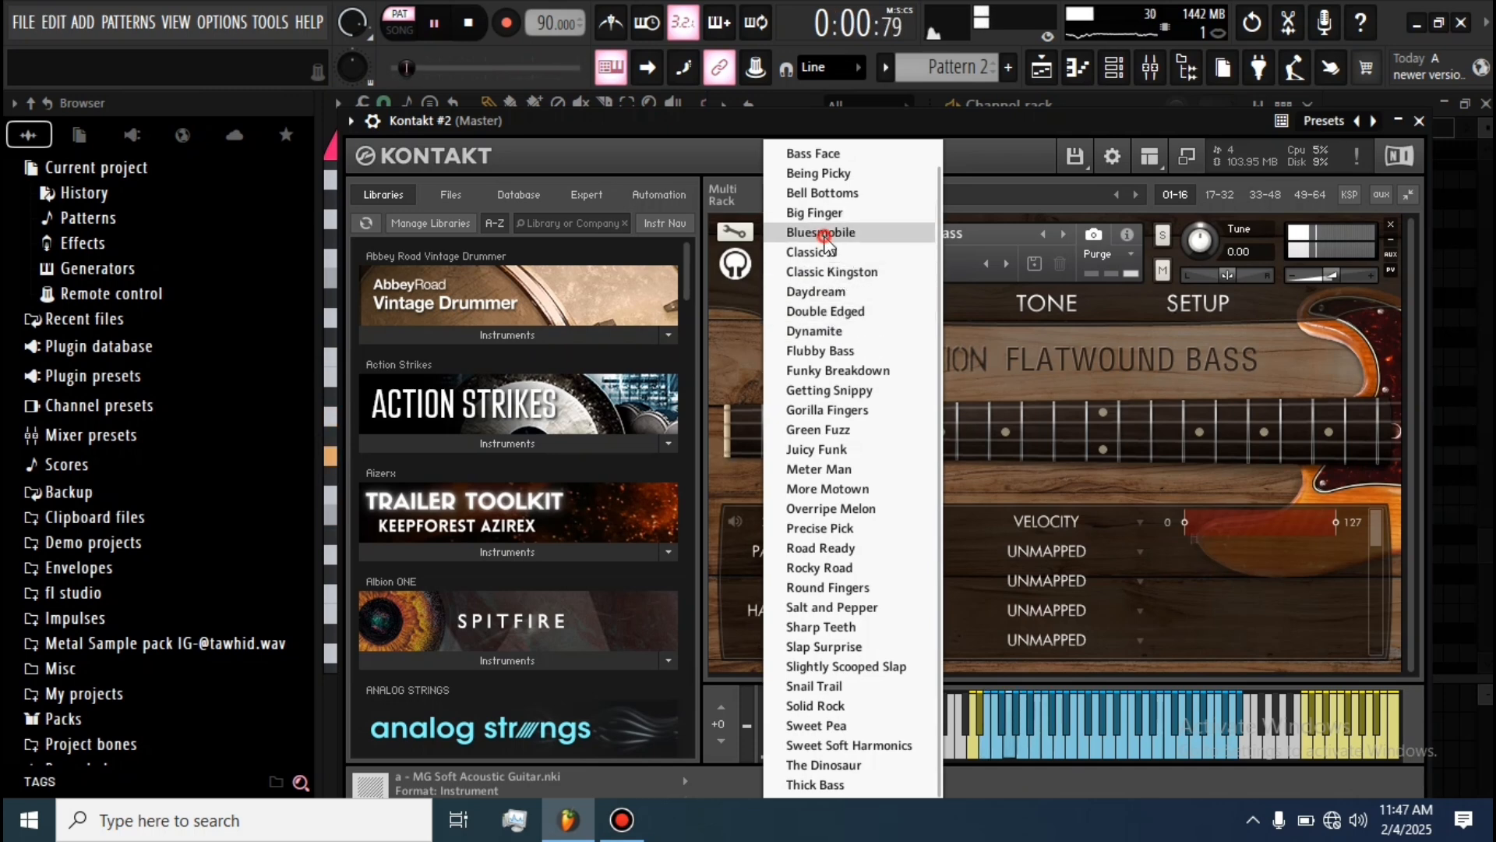
left_click(850, 233)
left_click(1004, 263)
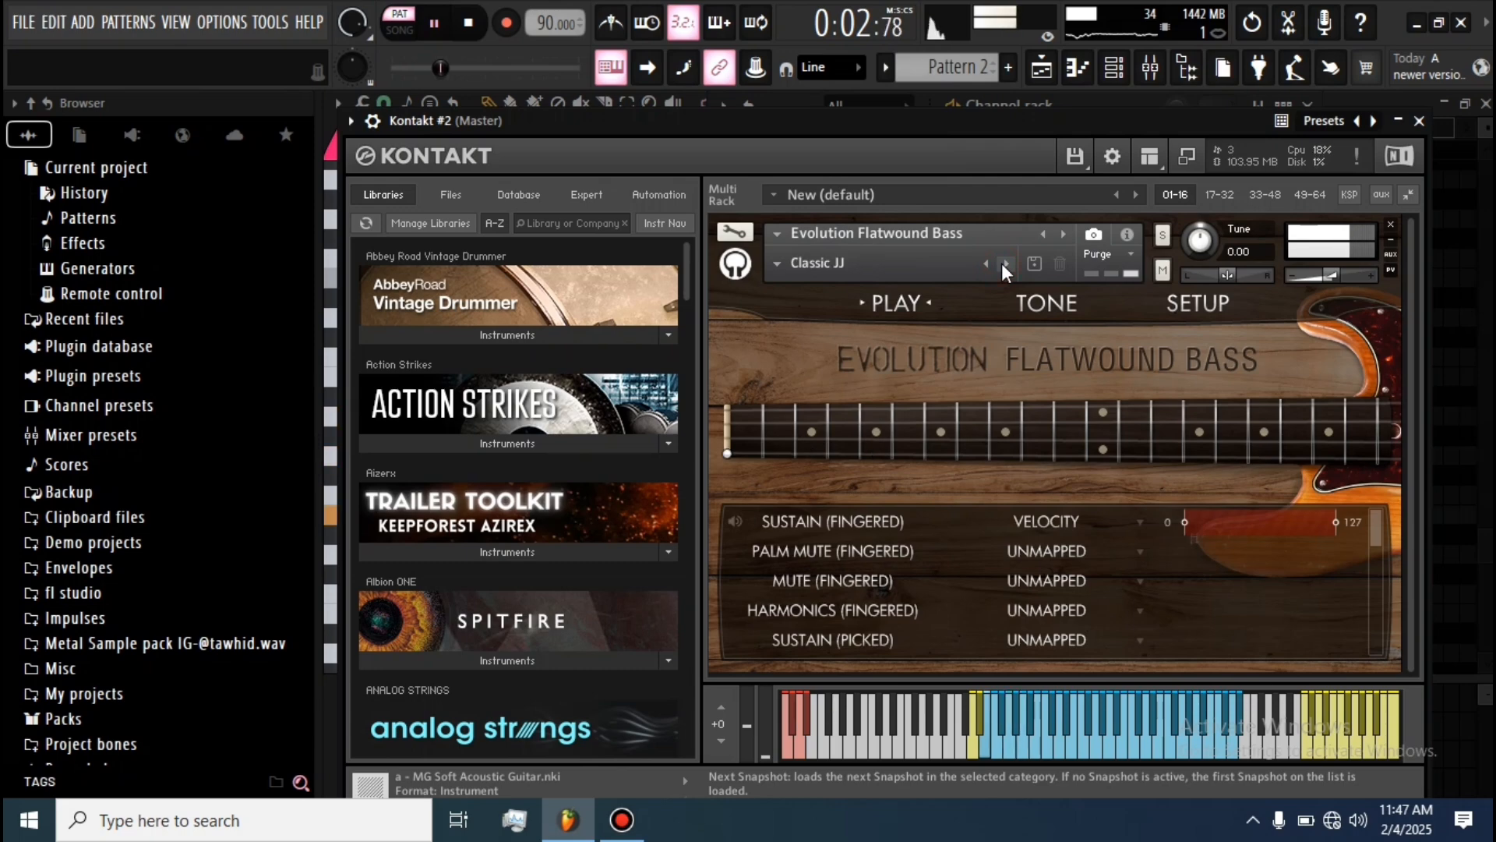
left_click(1004, 263)
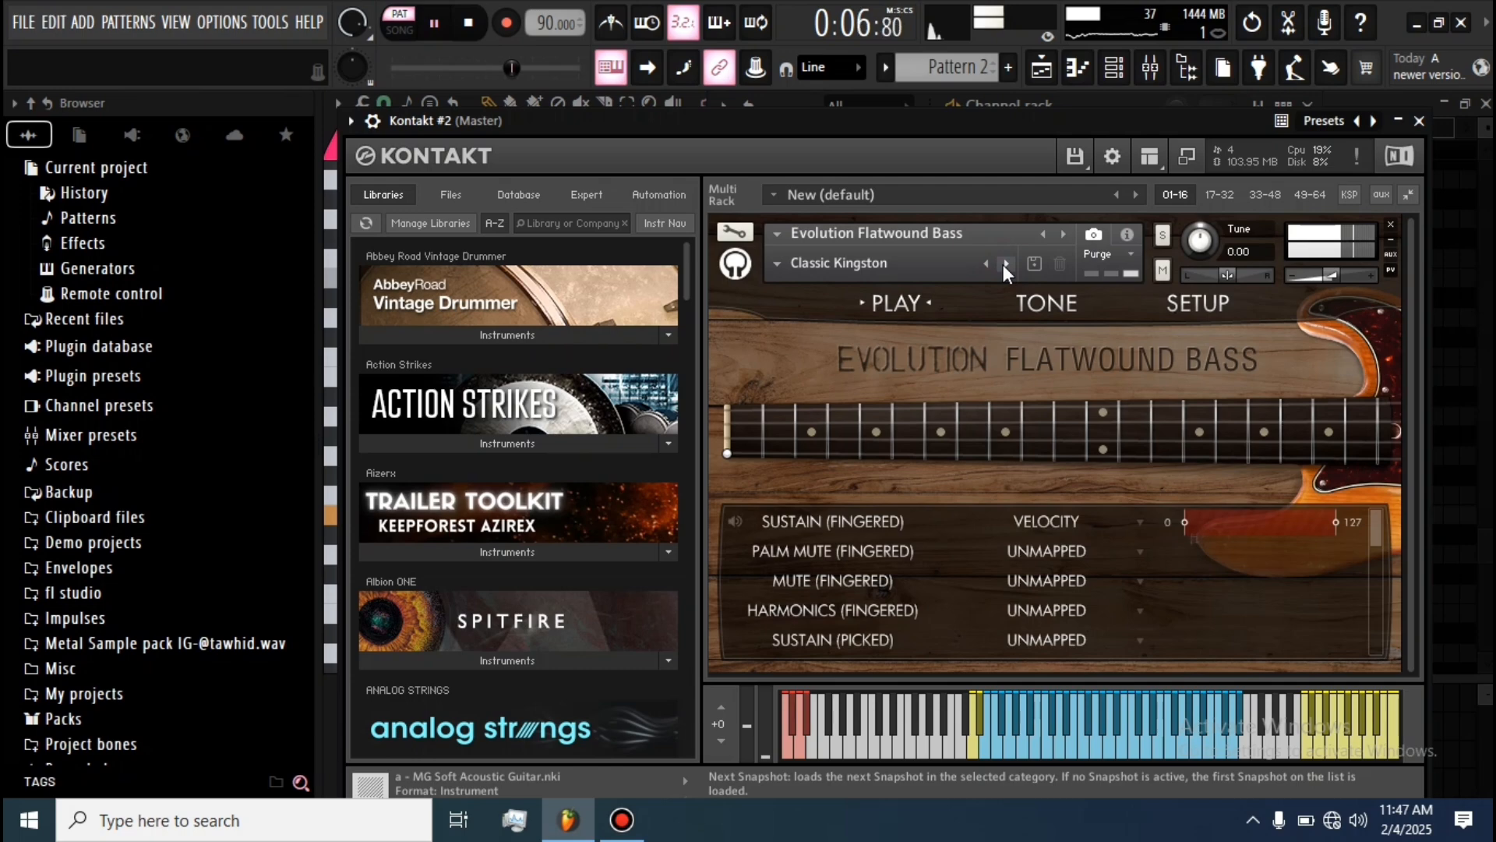
left_click(1003, 264)
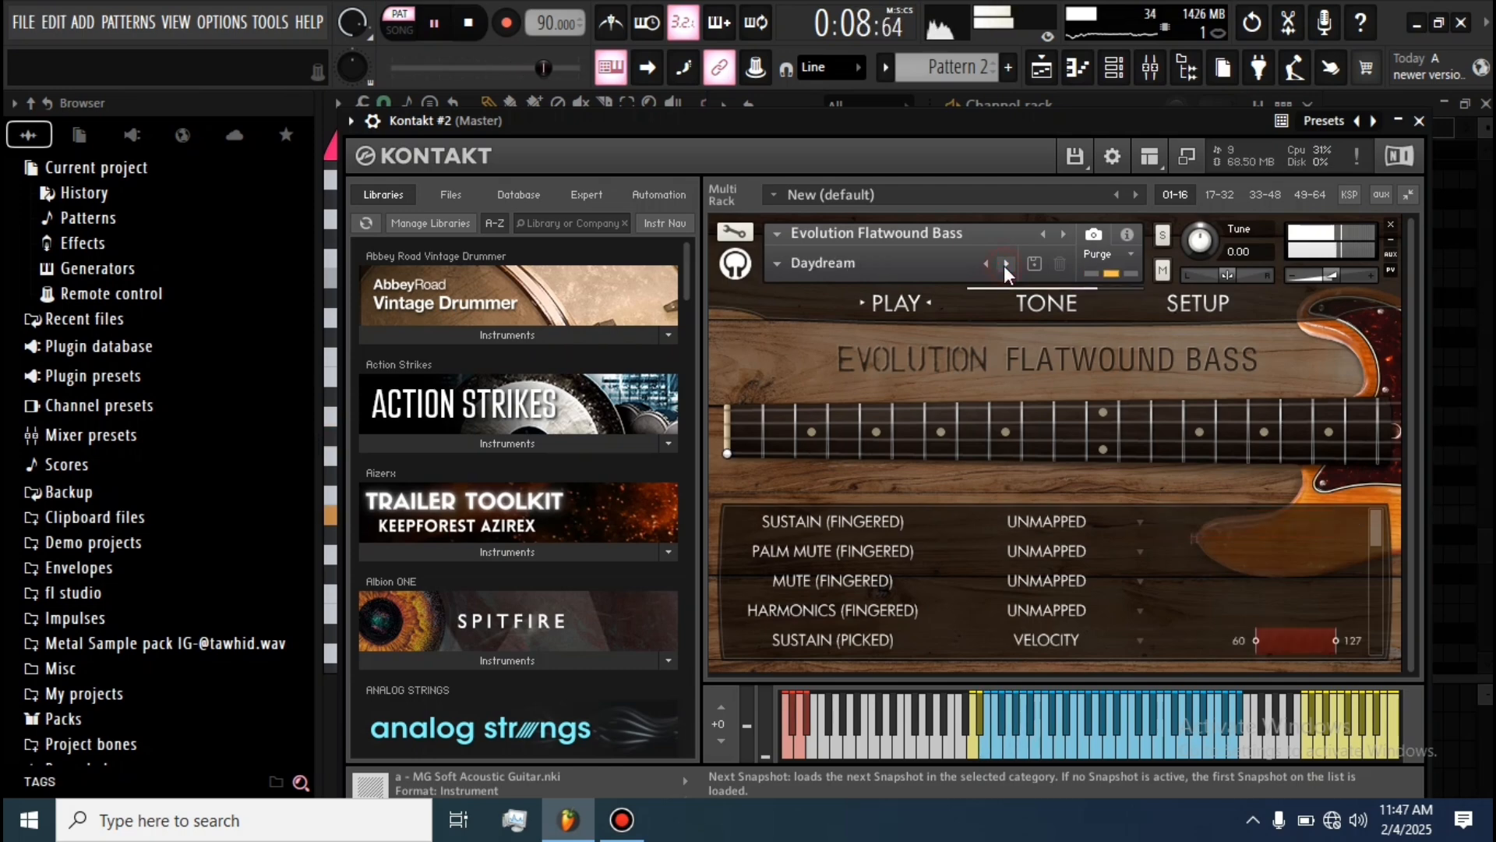
left_click(1004, 265)
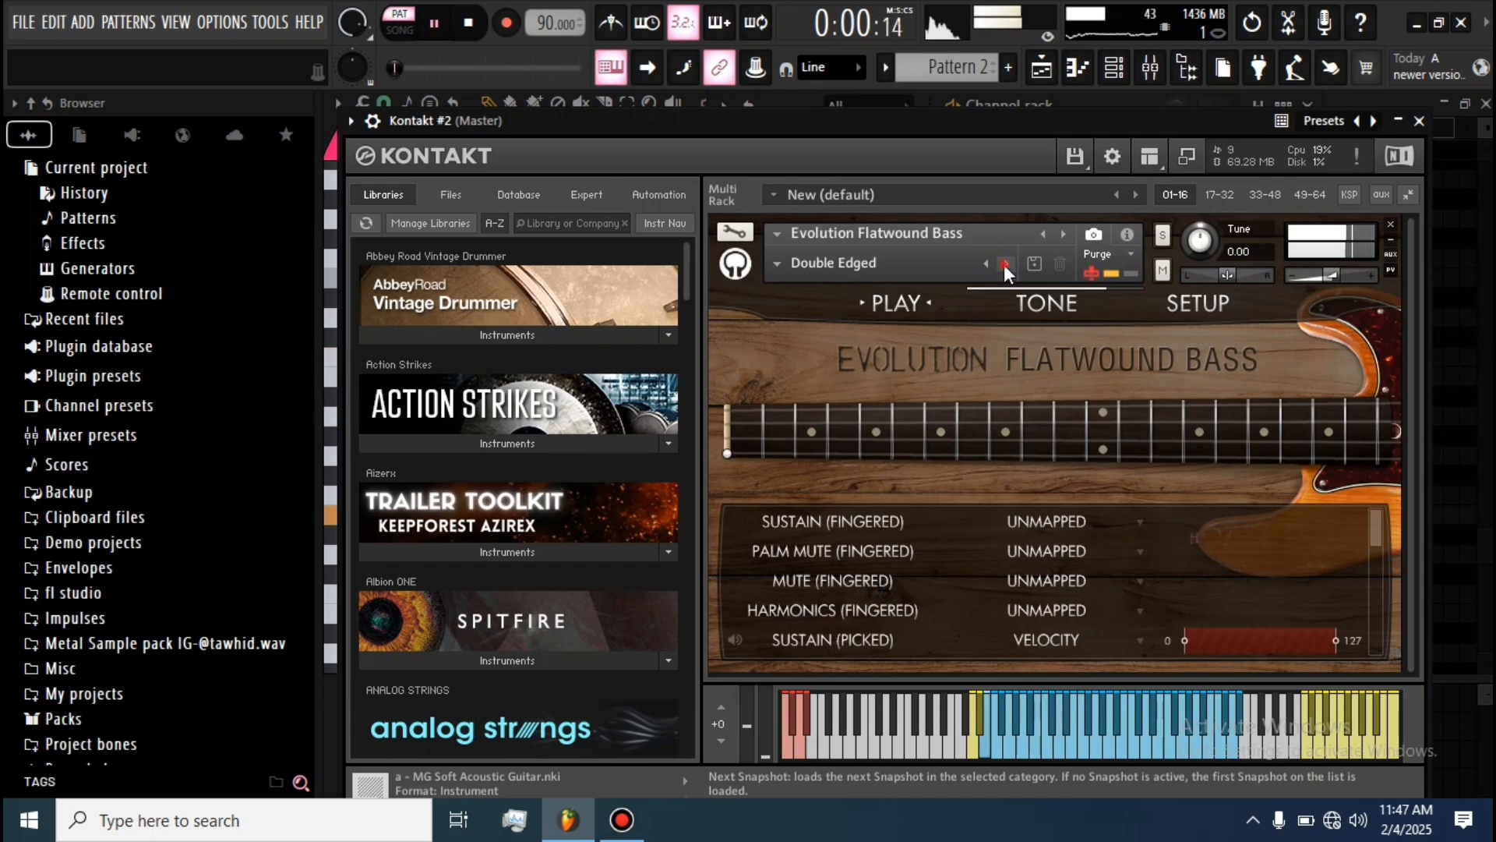
left_click(1004, 263)
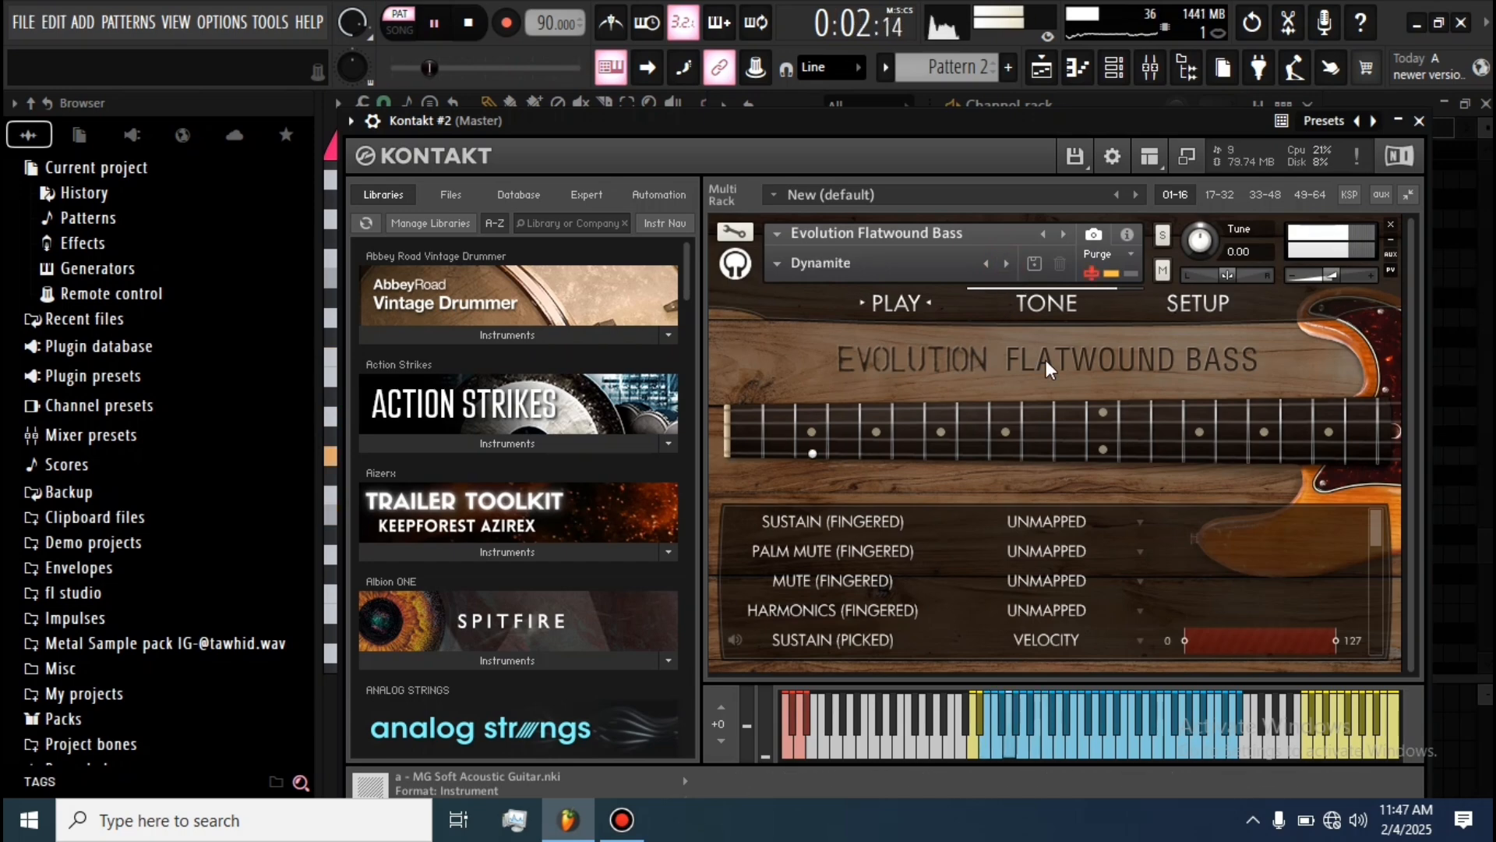
- Route the Kontakt #2 bass channel to mixer Insert 5 and show that track in the mixer
left_click(1115, 68)
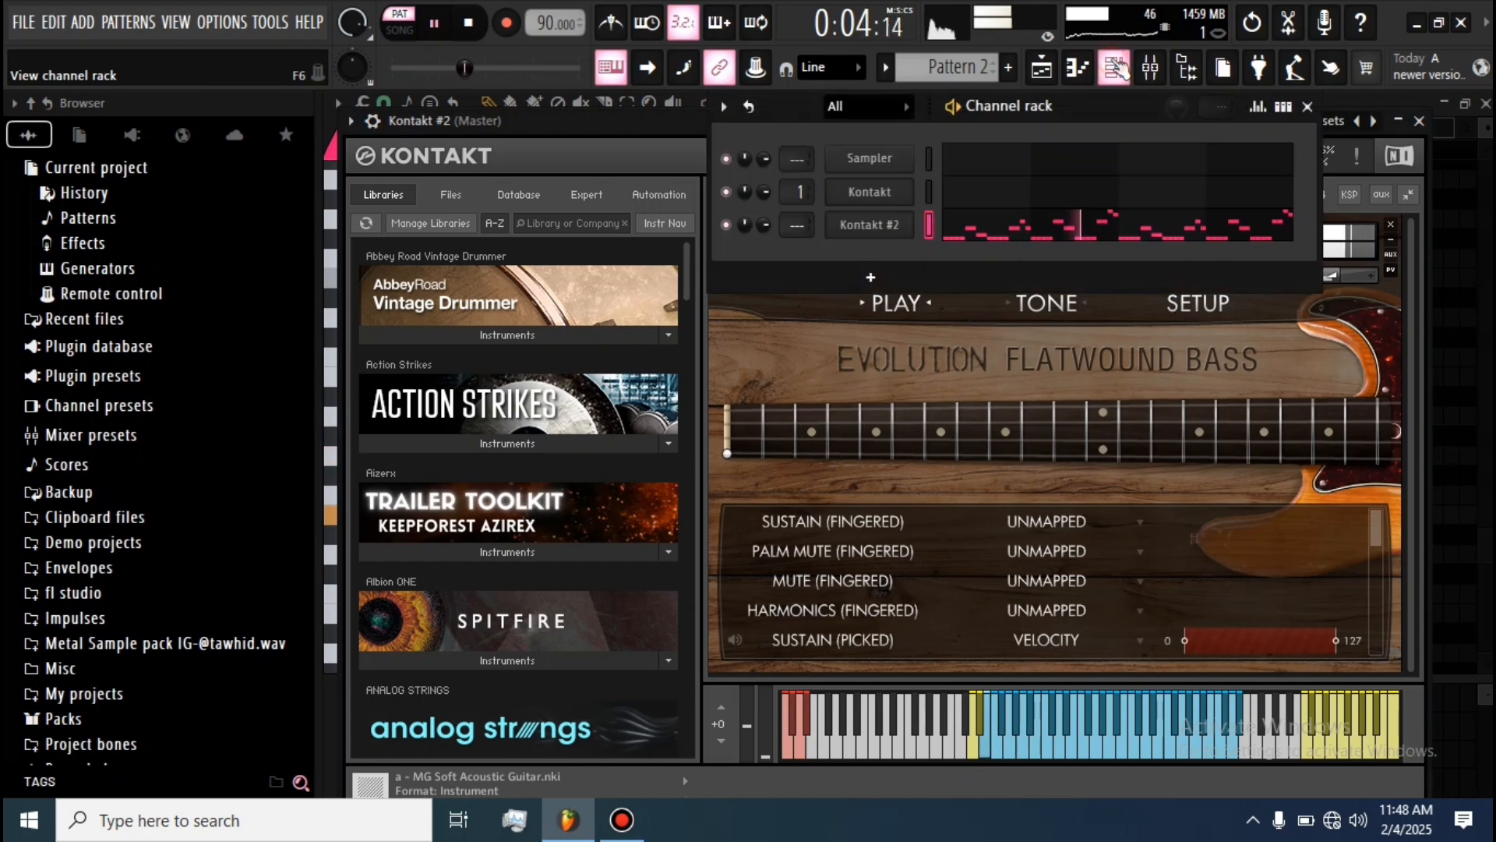
scroll(797, 224, "up", 5)
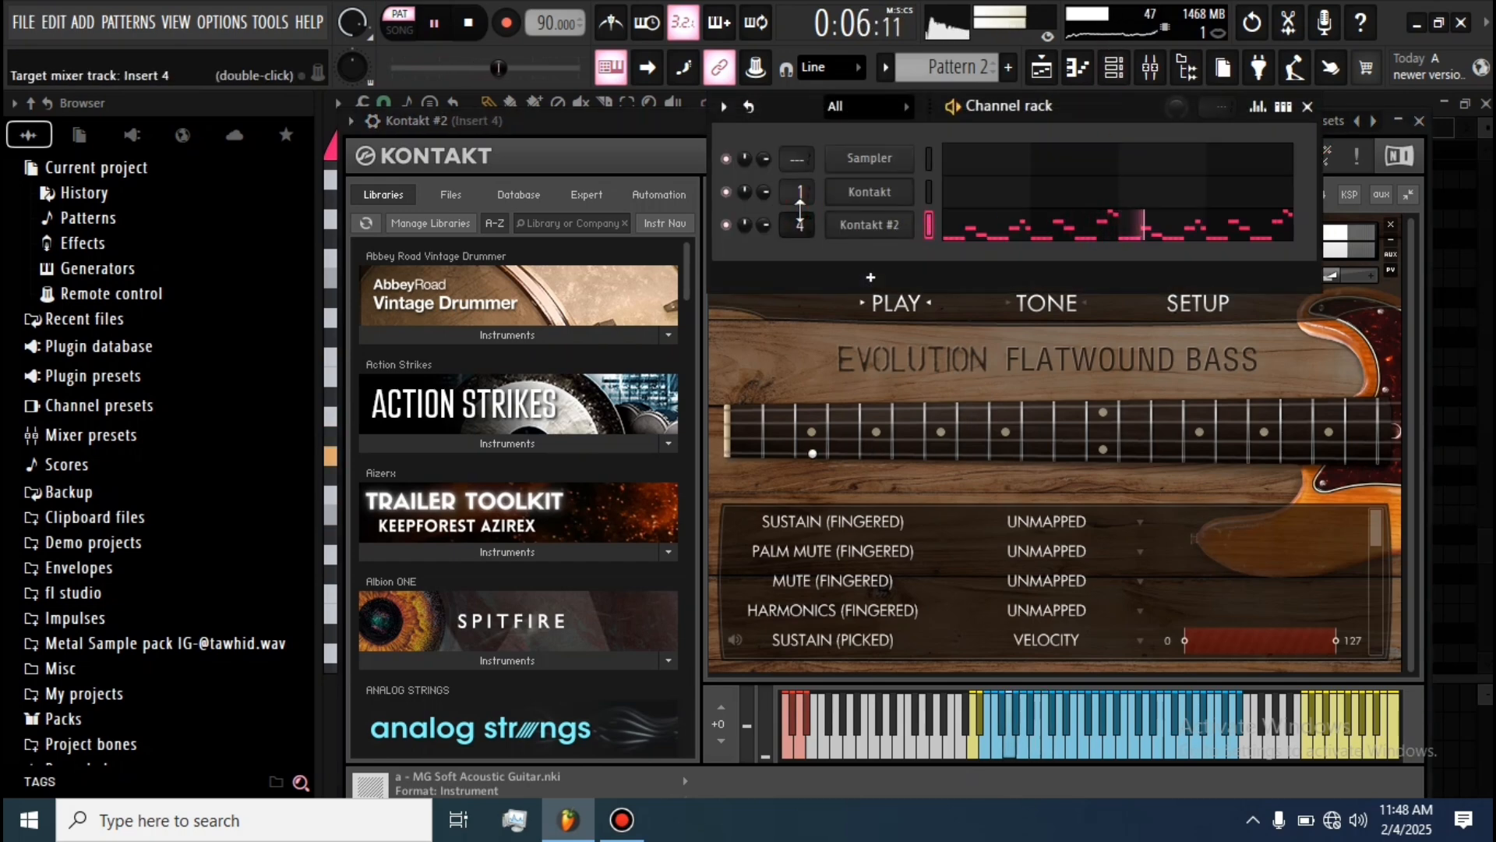
left_click(1151, 68)
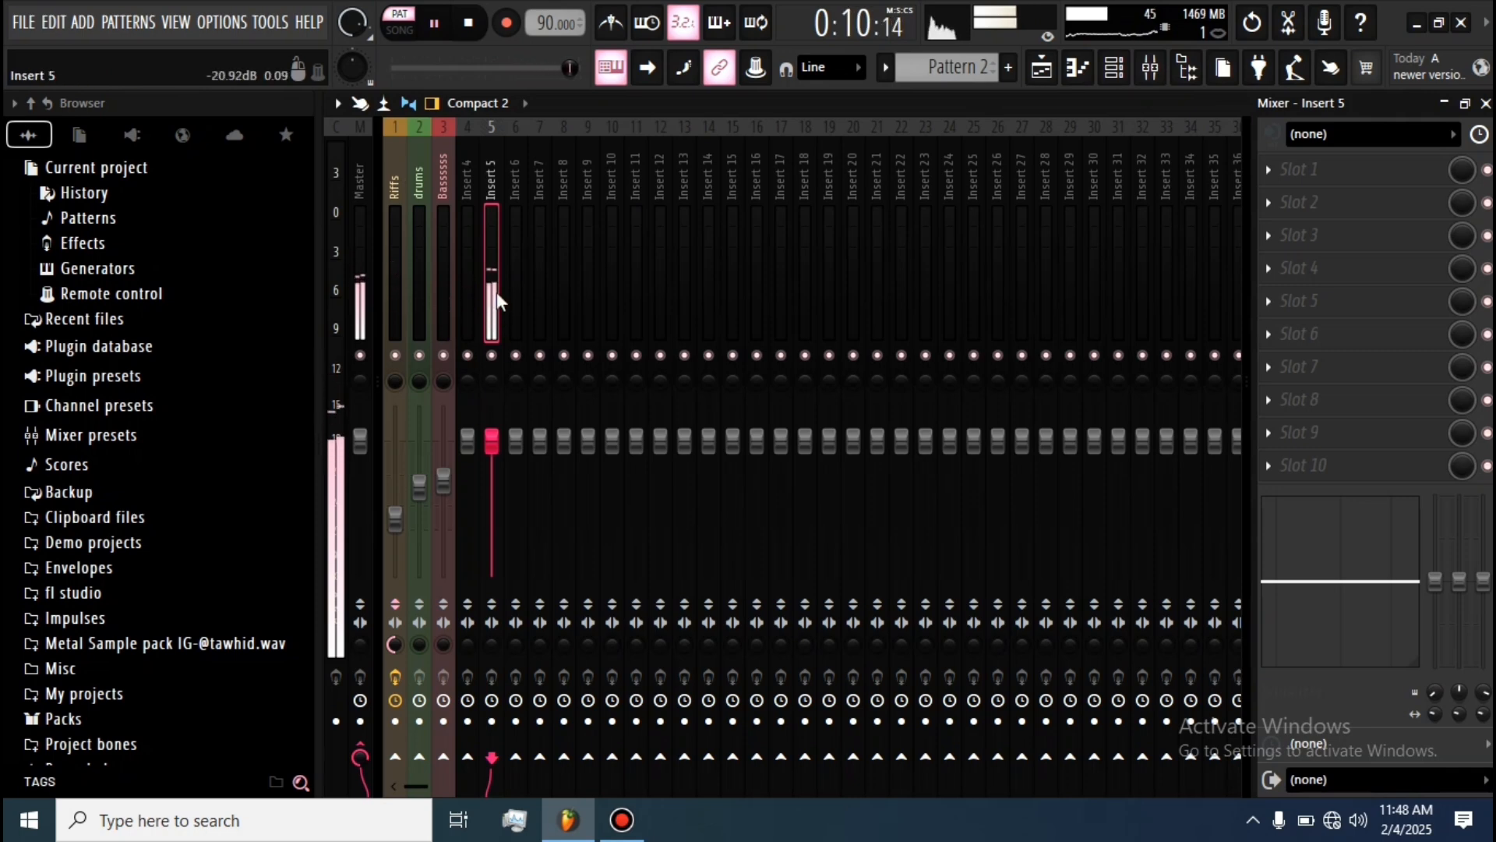
- Insert Tube-Tech CL 1B in slot 1 of Insert 5, load its Bass preset, and close the compressor
left_click(1395, 173)
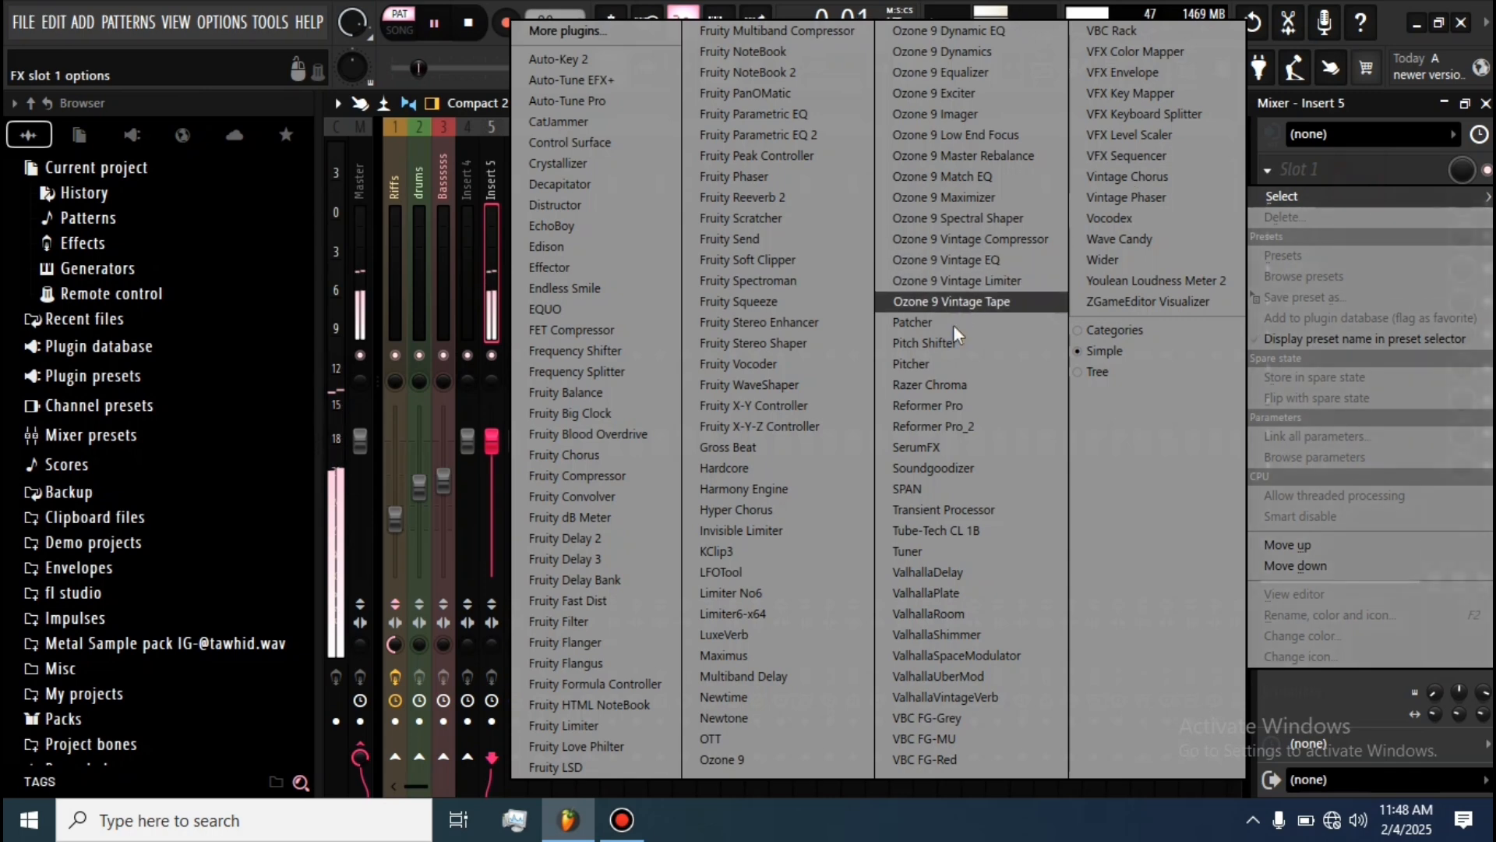
left_click(944, 530)
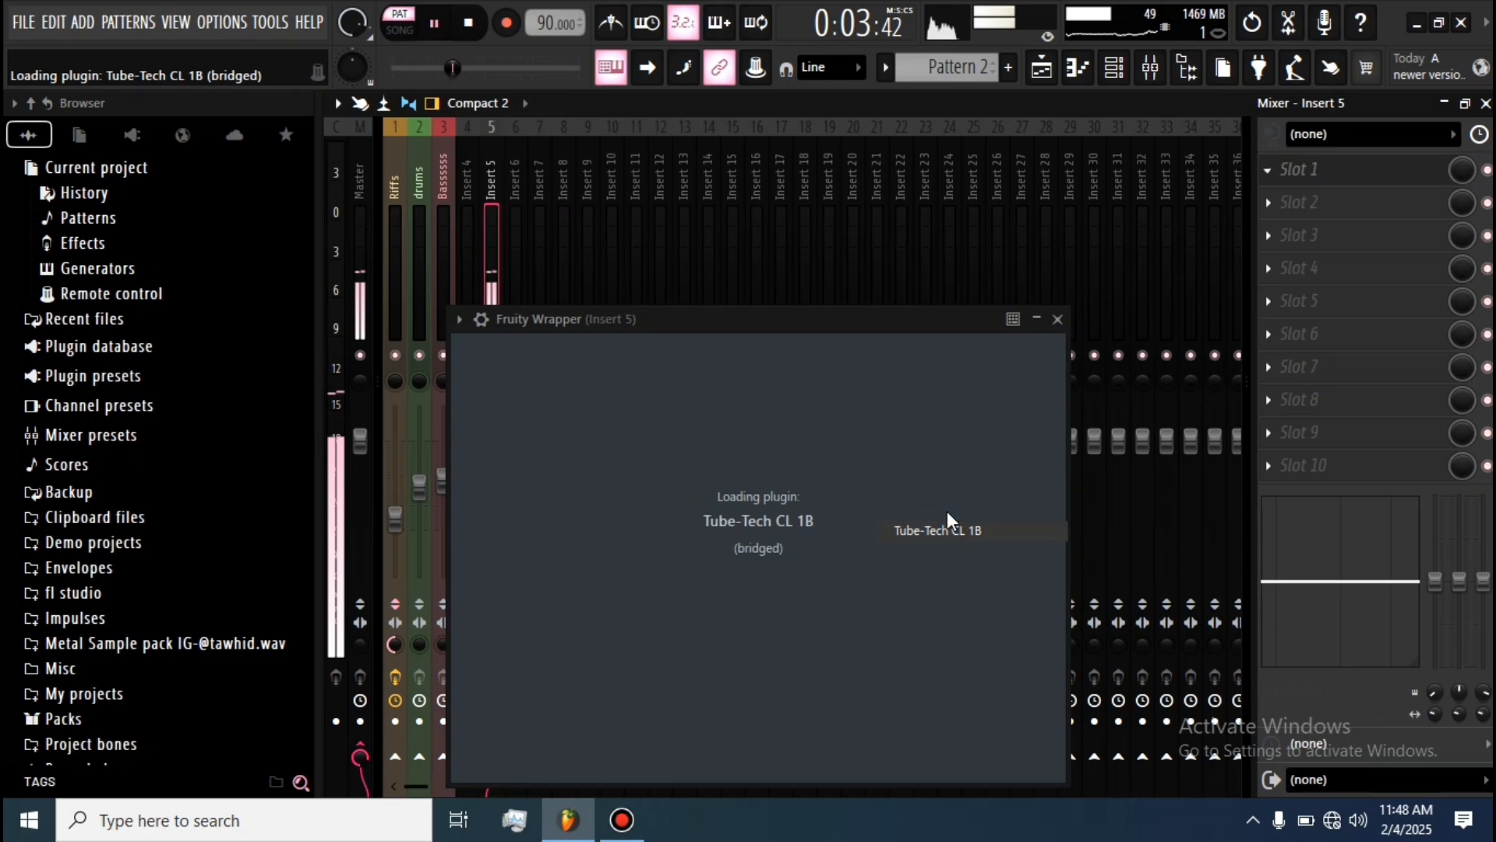
left_click(1241, 319)
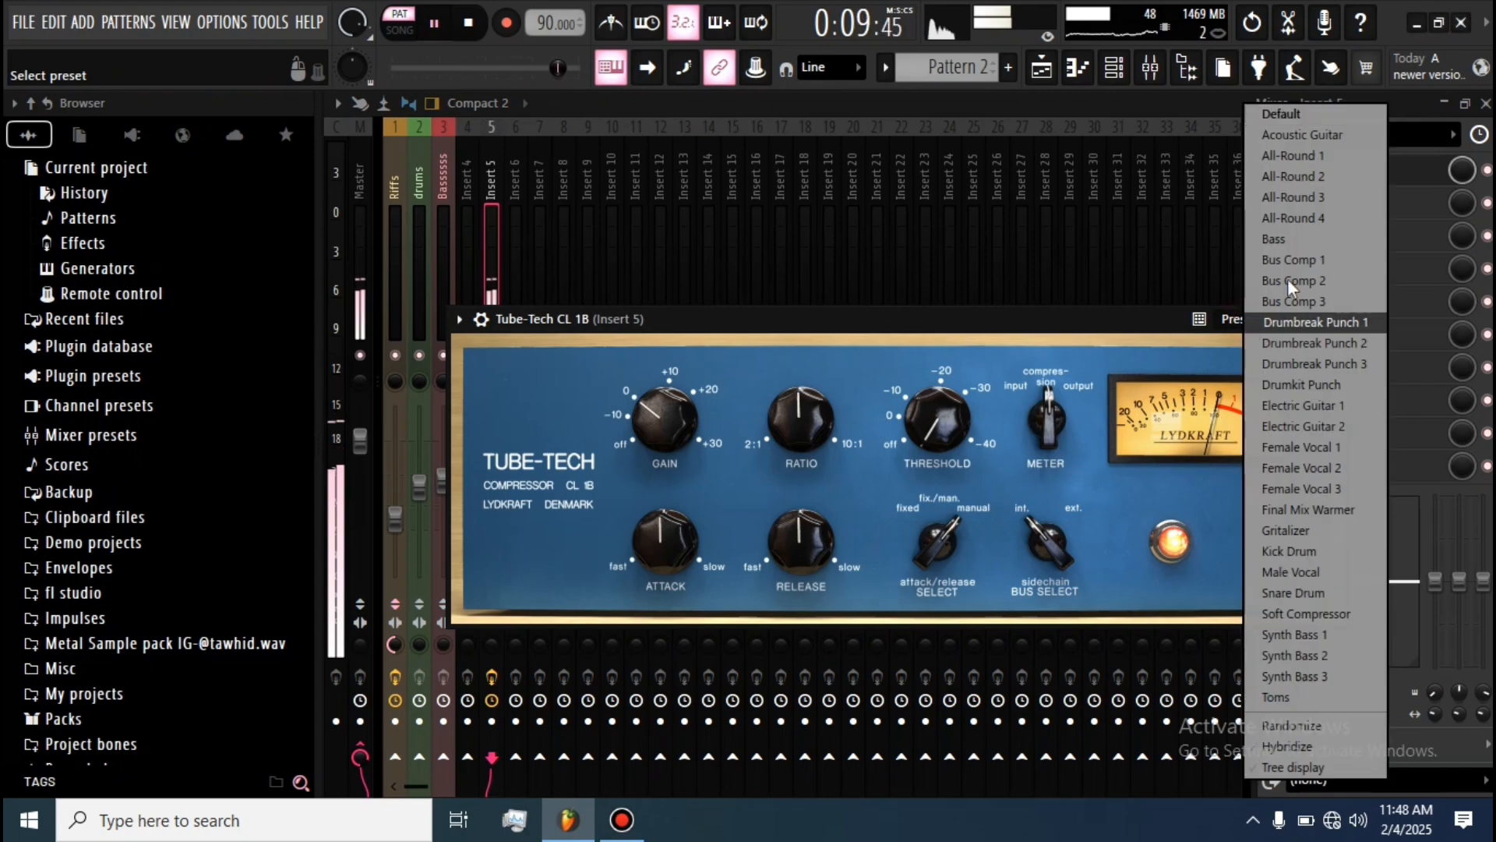
left_click(1282, 239)
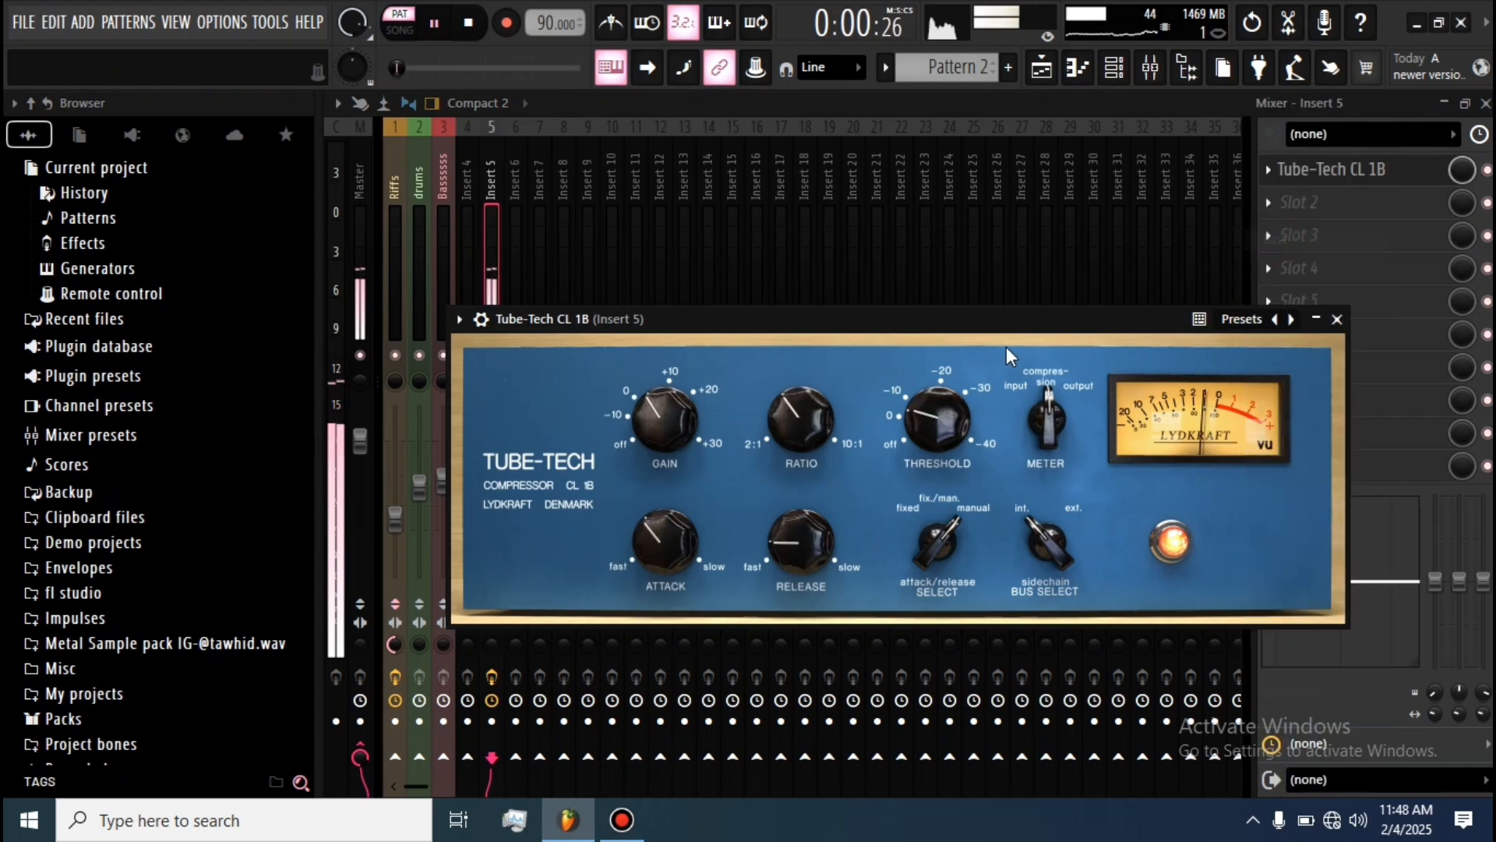
left_click(1337, 318)
- Add Fruity Parametric EQ 2 in slot 2, cutting band 3 by about 9 dB at 154 Hz and lowering band 4 in the mids
left_click(1300, 202)
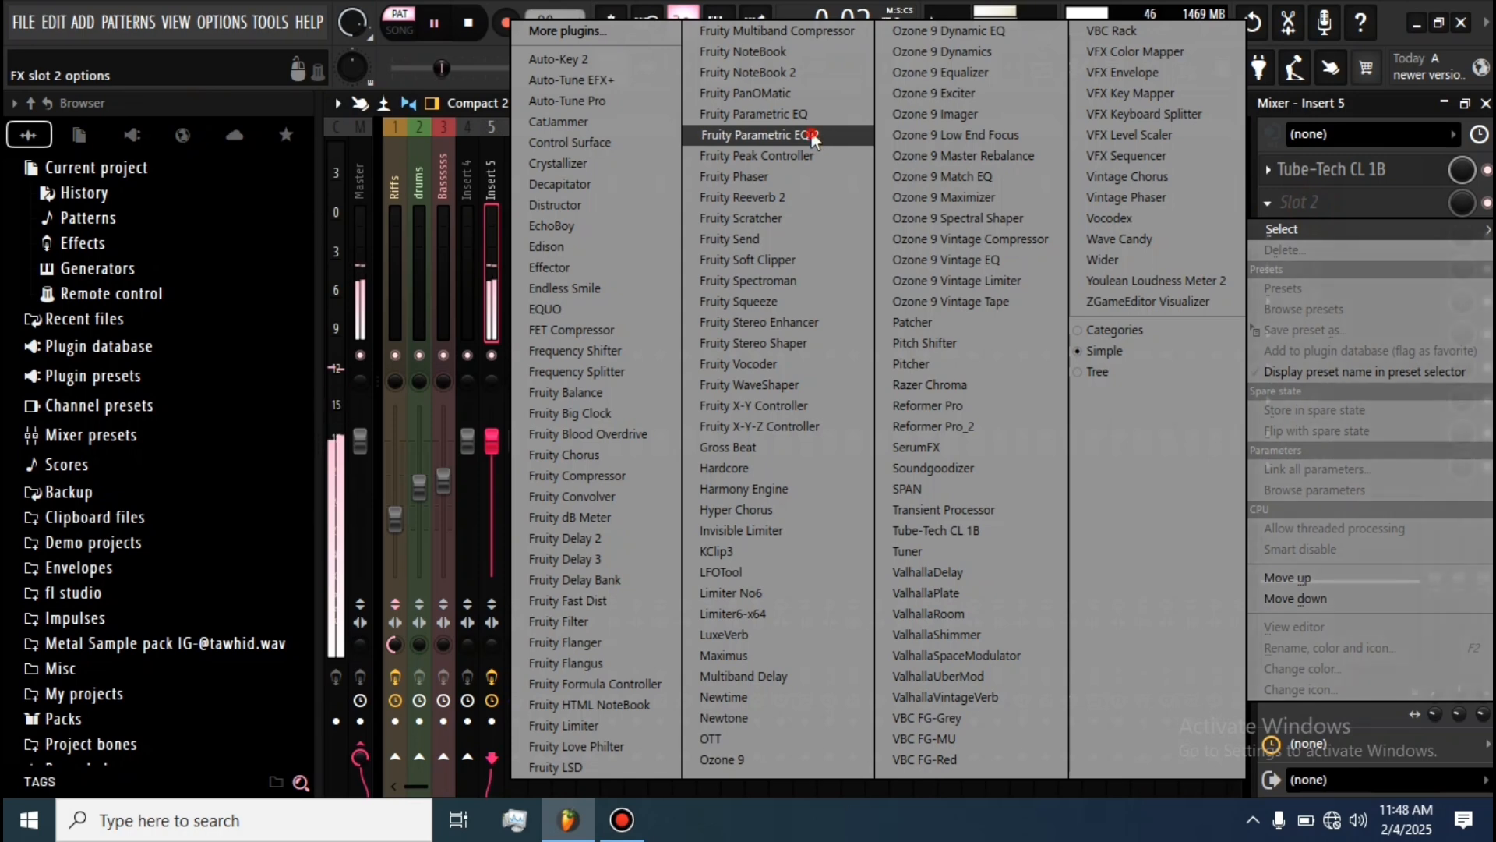
left_click(812, 137)
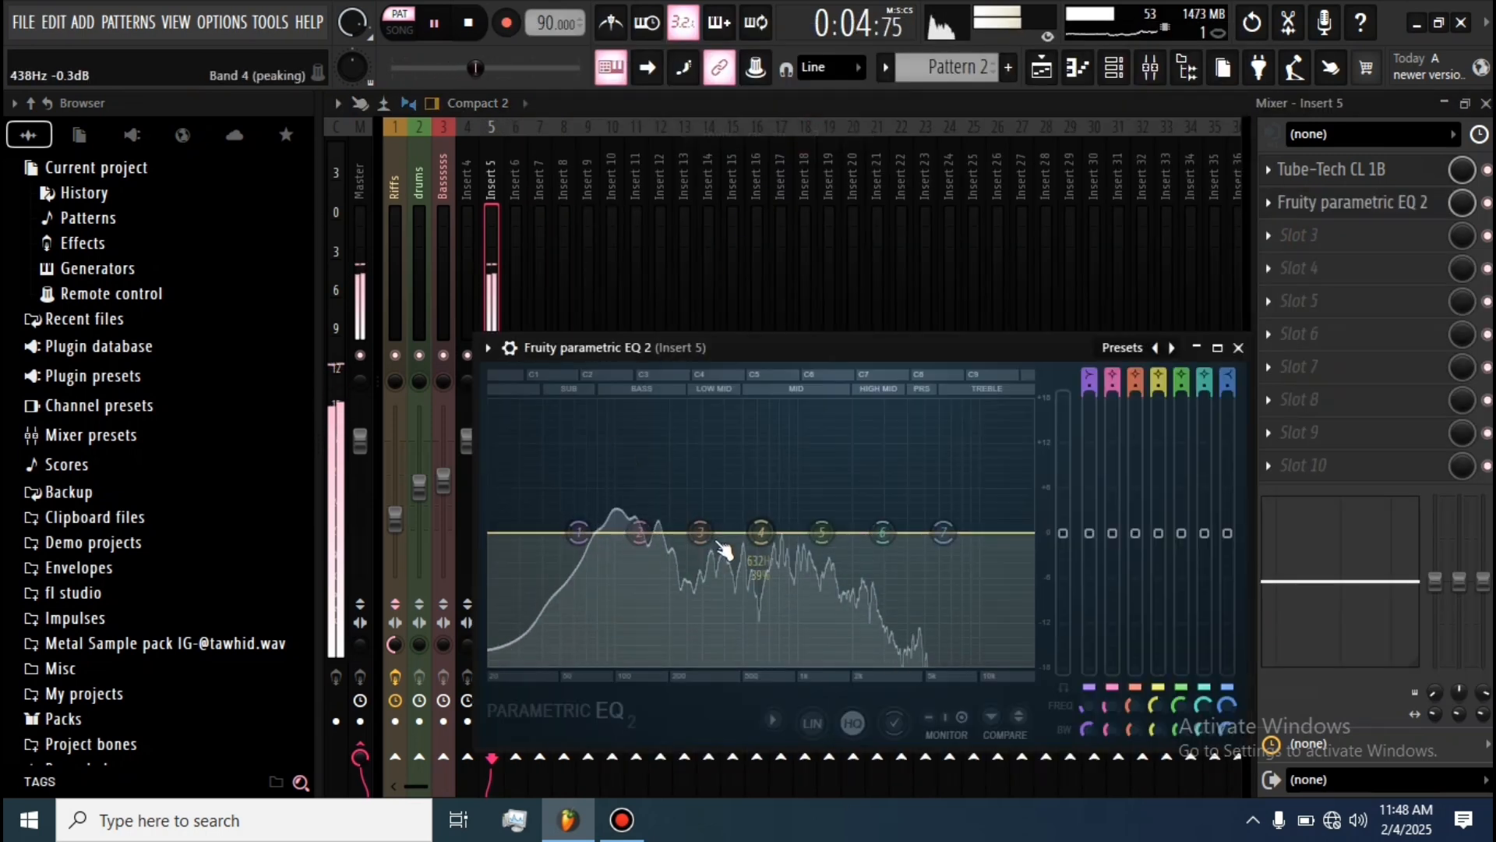
left_click_drag(700, 533, 649, 601)
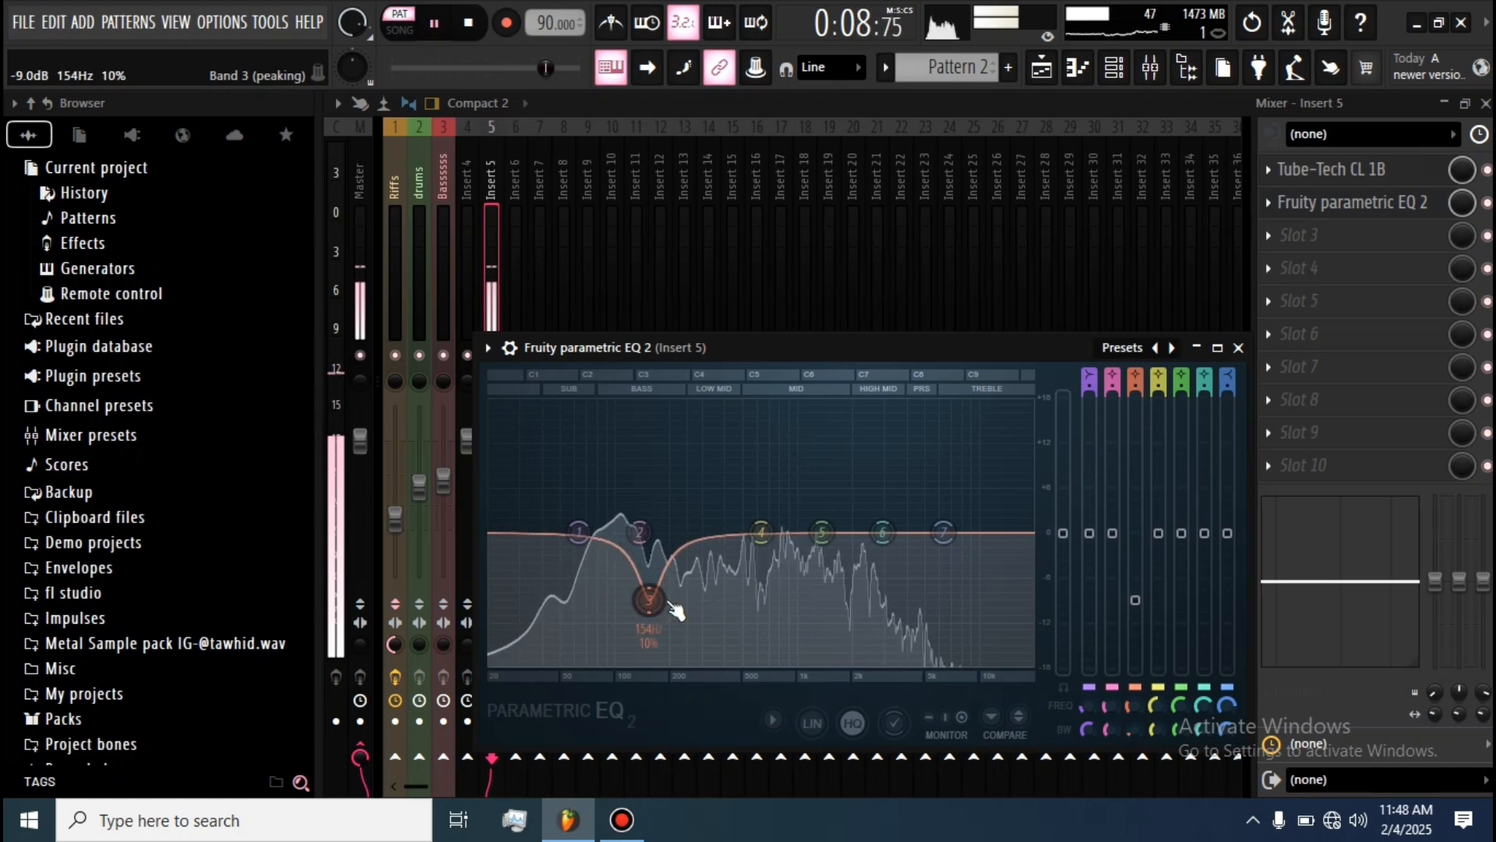
left_click_drag(762, 533, 770, 584)
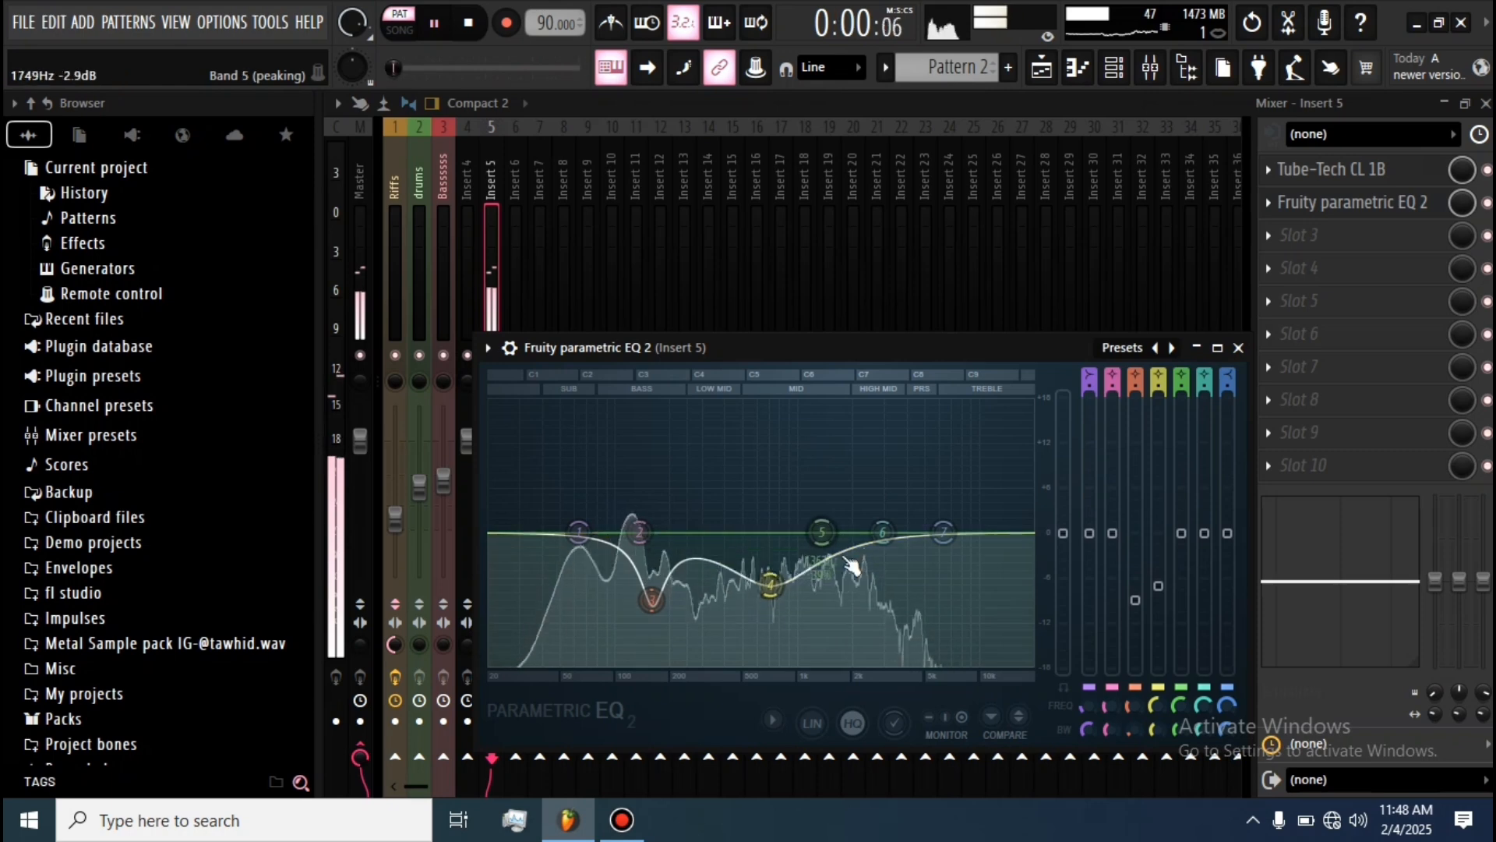
left_click(1239, 347)
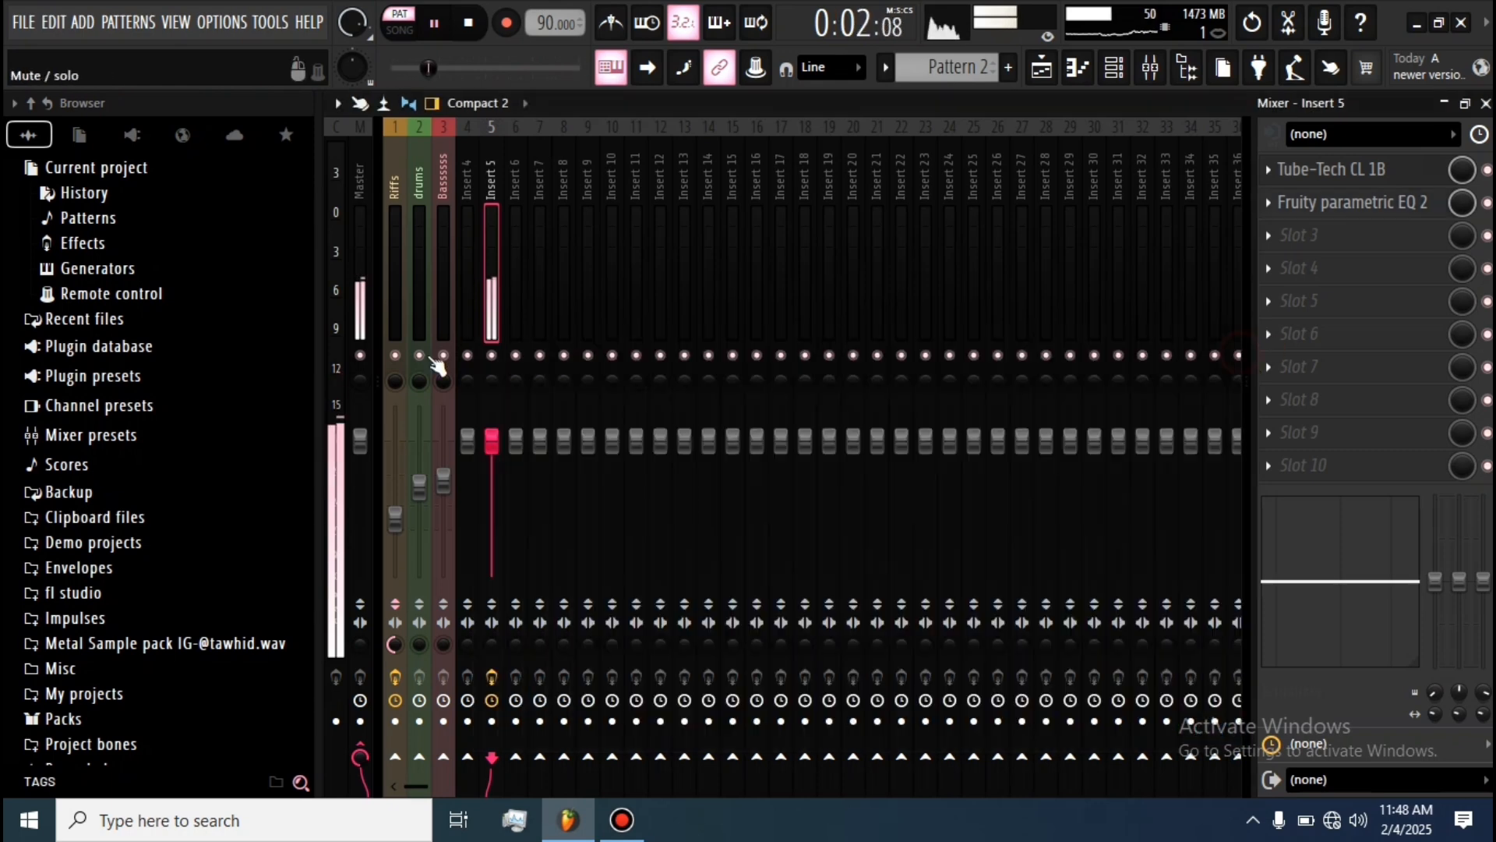
- Place Pattern 2 on playlist Track 1 and Pattern 1 on Track 2 from bar 1, and play the arrangement in song mode
left_click(1116, 68)
key("space")
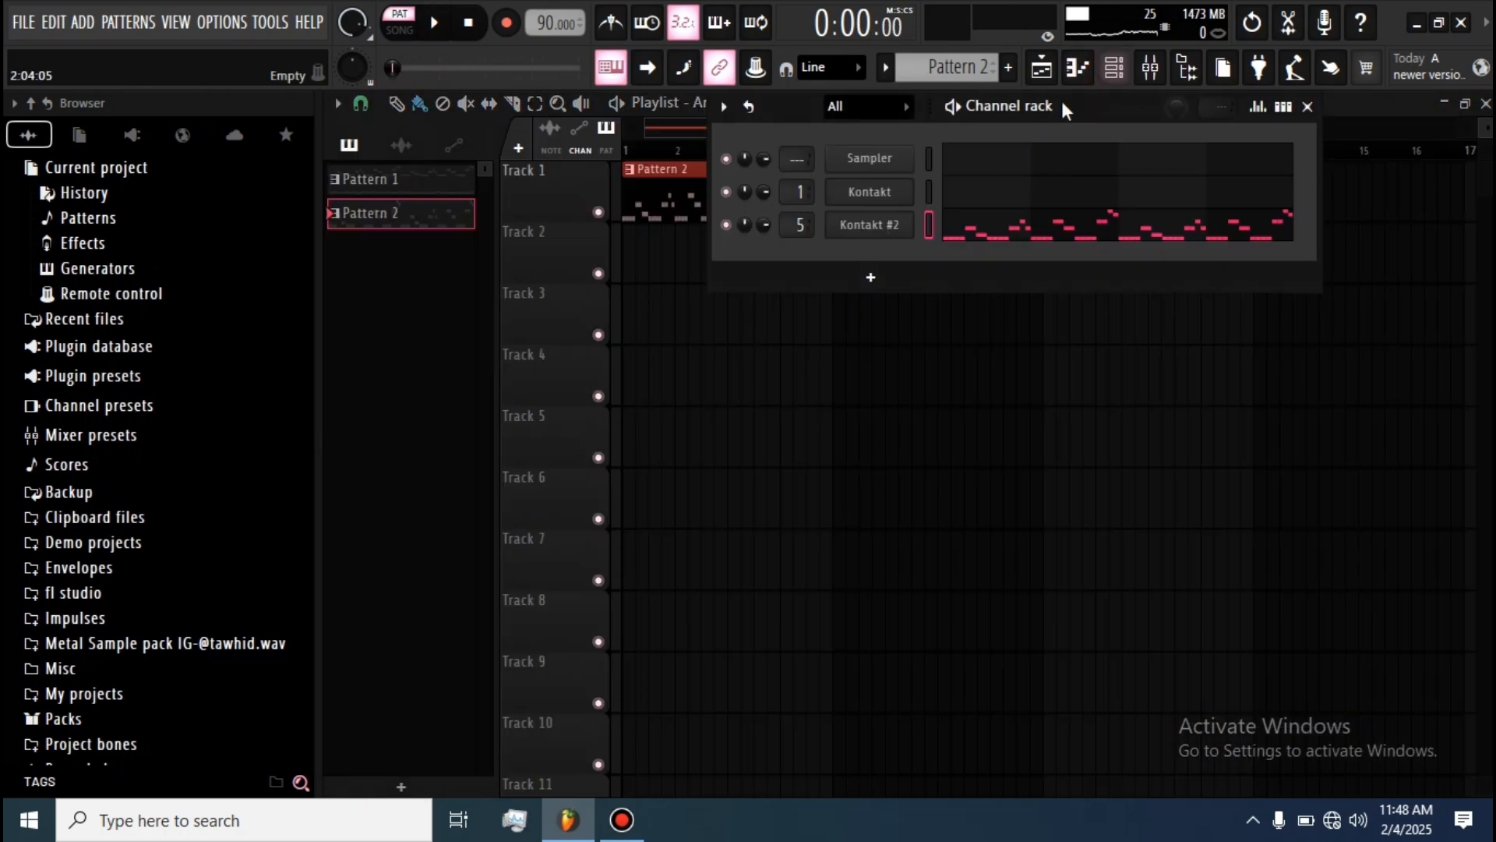
key("Left")
left_click_drag(693, 273, 592, 236)
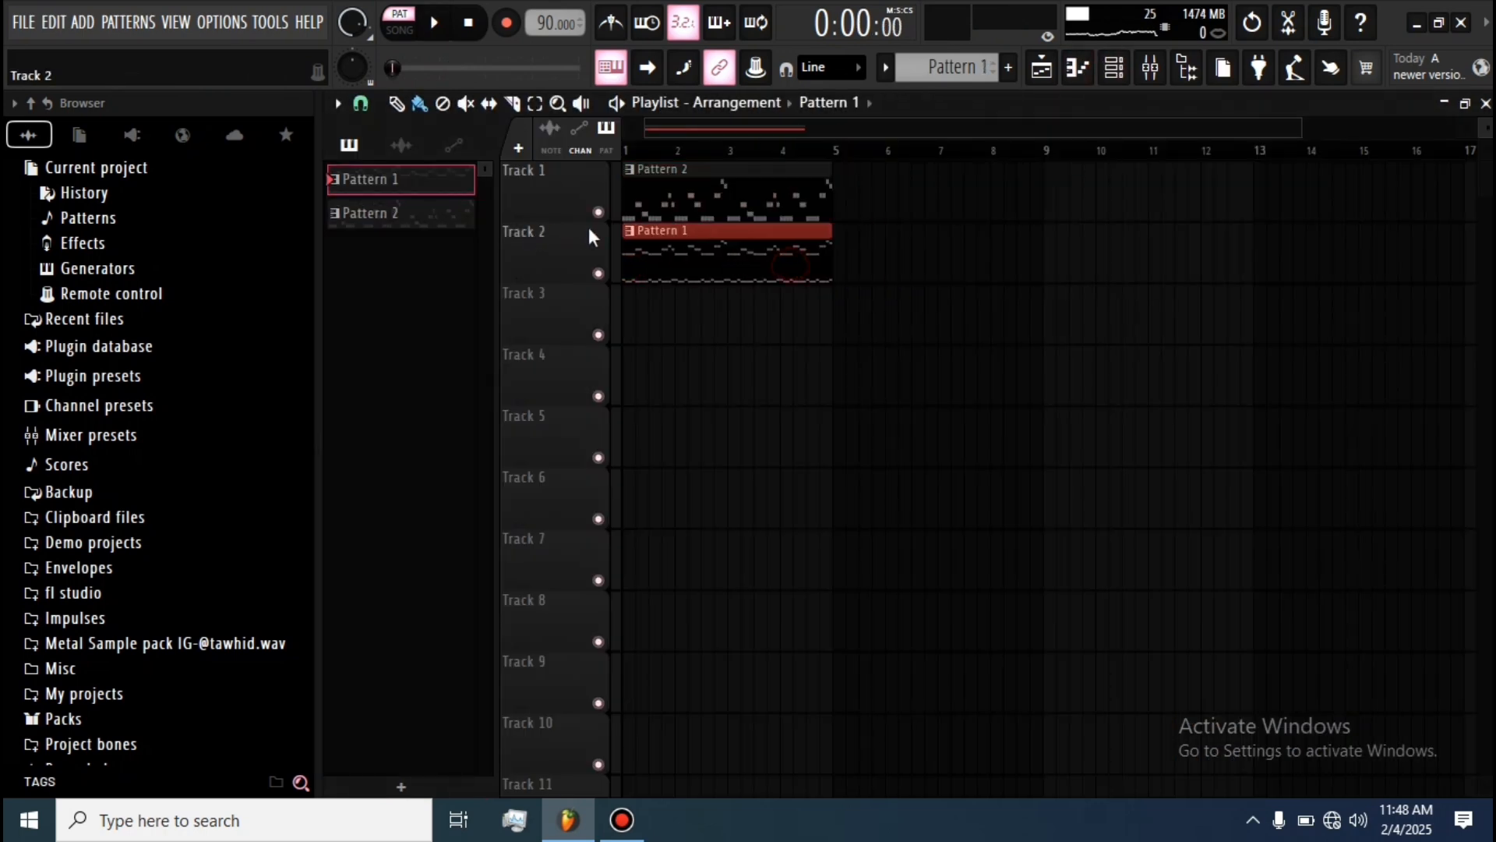
left_click(413, 34)
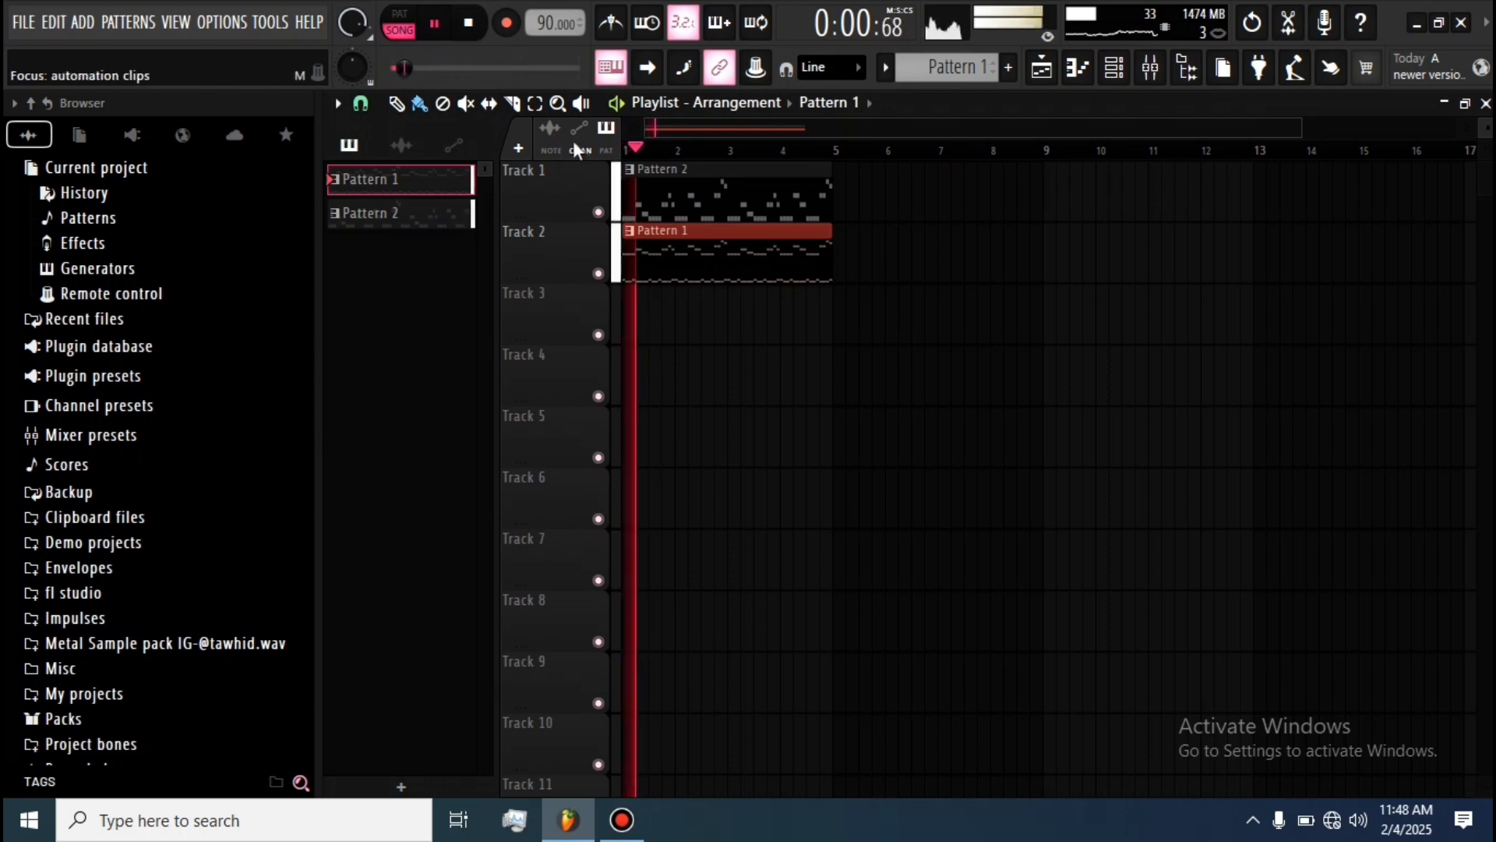
- Add the 180 BPM Drum Loop 2 from the Mick Gordon Riffs Drum Loops folder to playlist Track 3 at bar 1
scroll(95, 389, "down", 3)
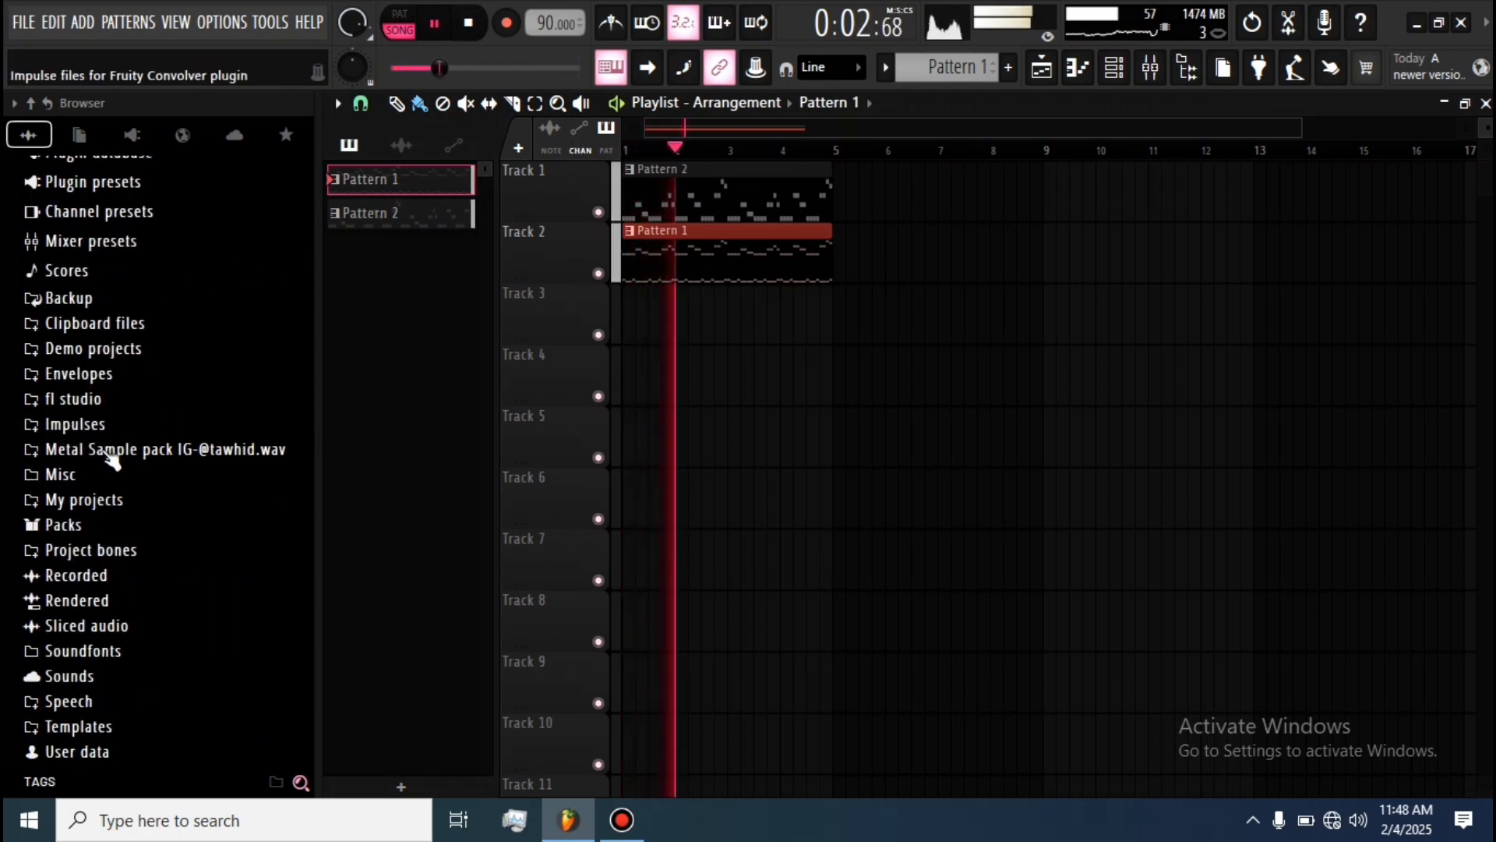
left_click(156, 450)
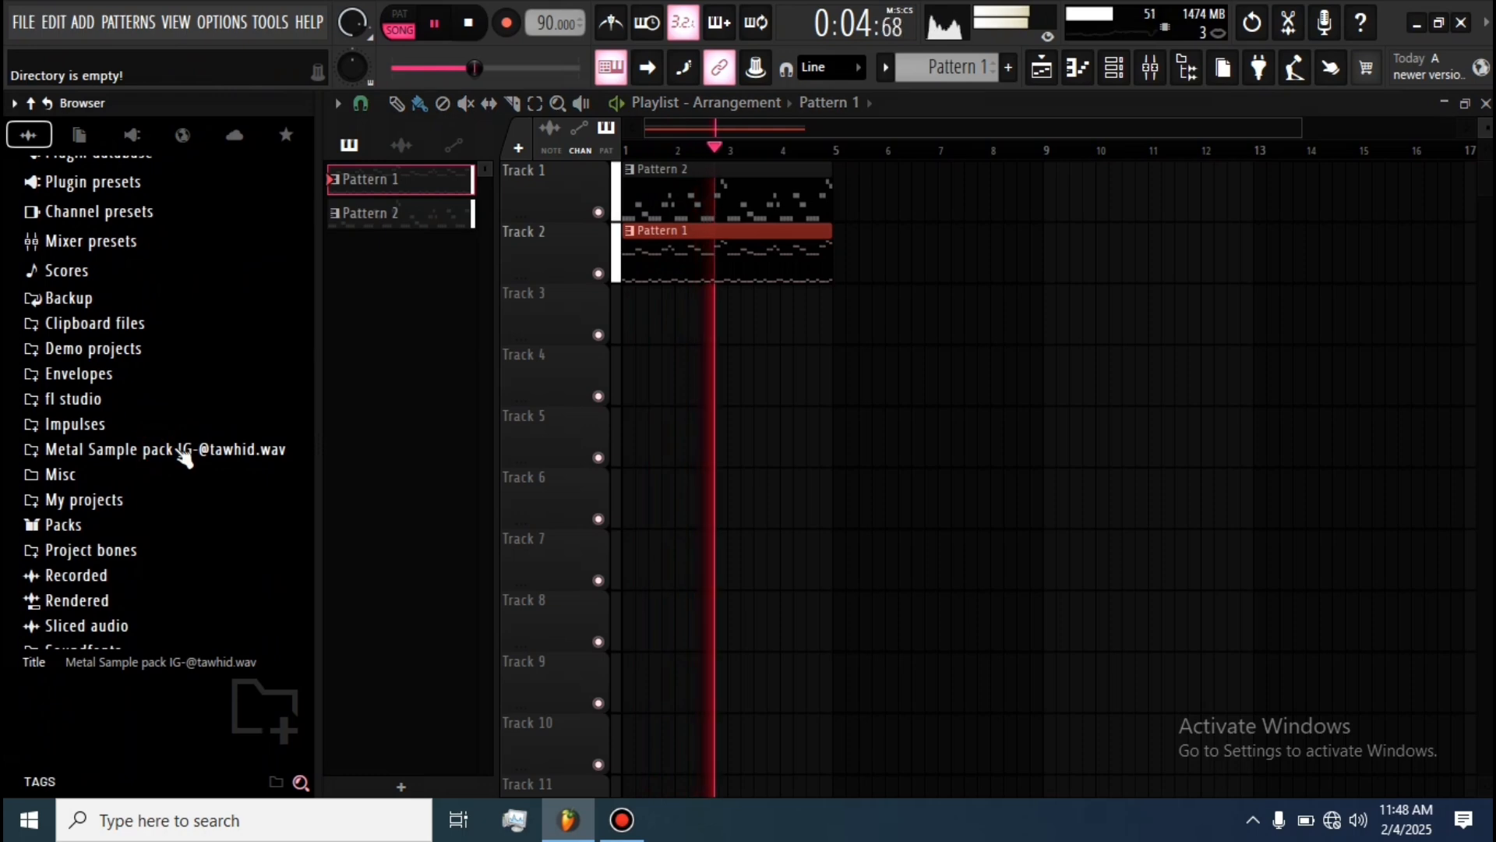
scroll(184, 450, "down", 2)
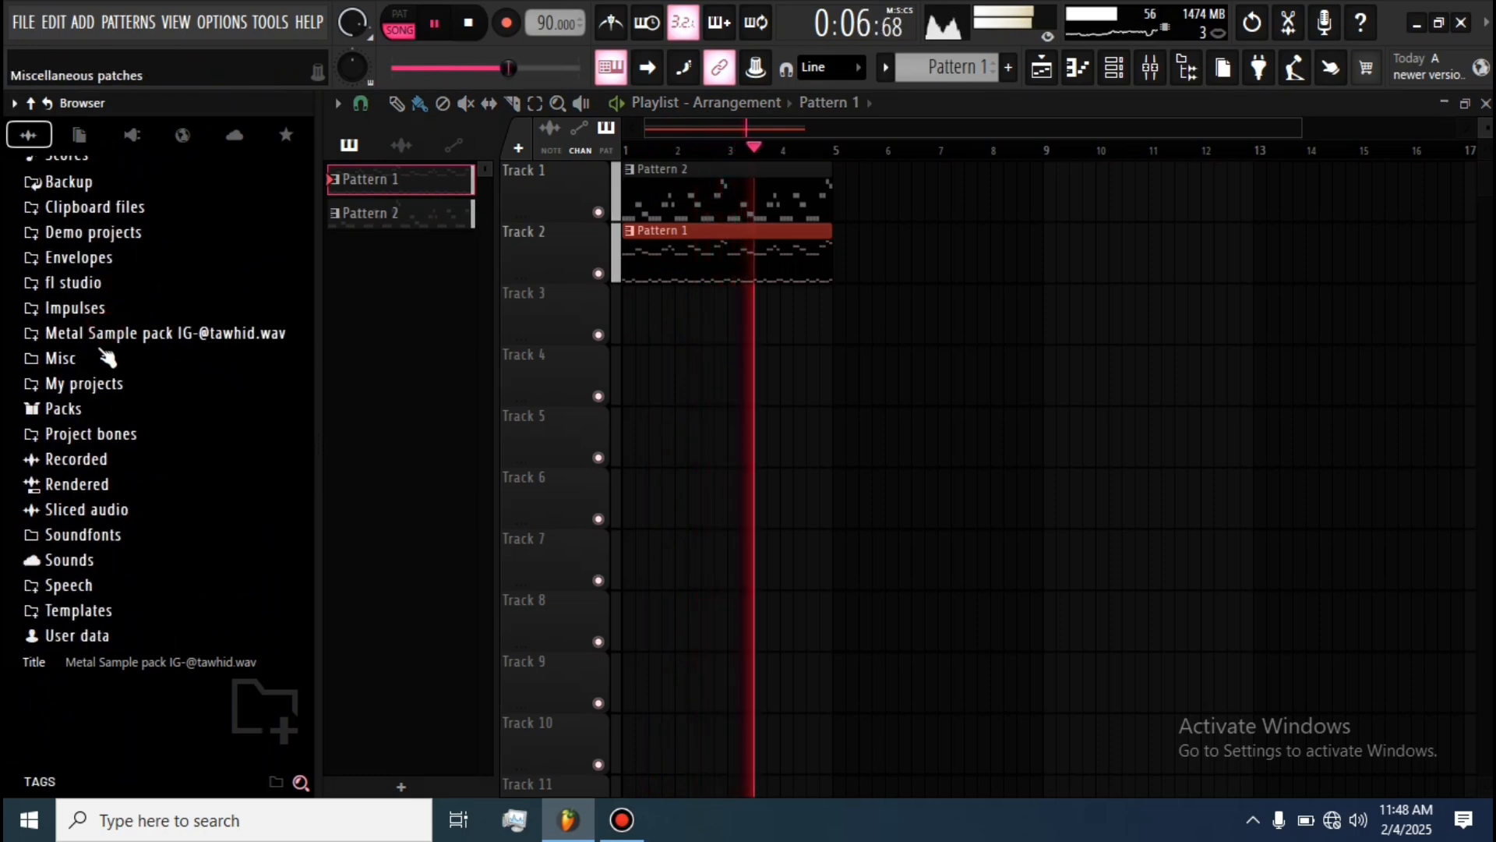
scroll(167, 327, "up", 4)
scroll(134, 377, "down", 4)
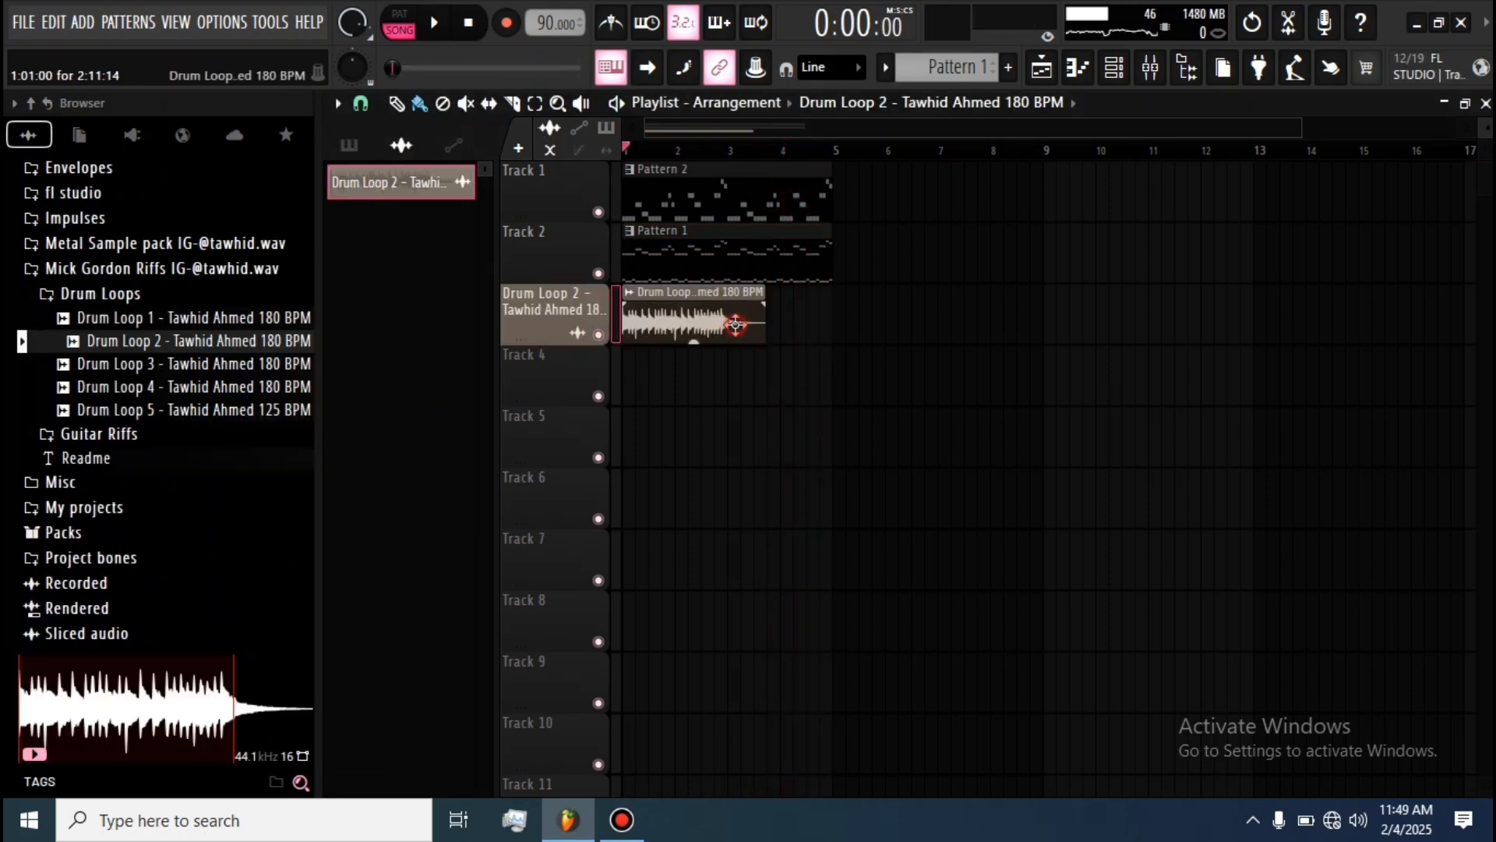
double_click(736, 324)
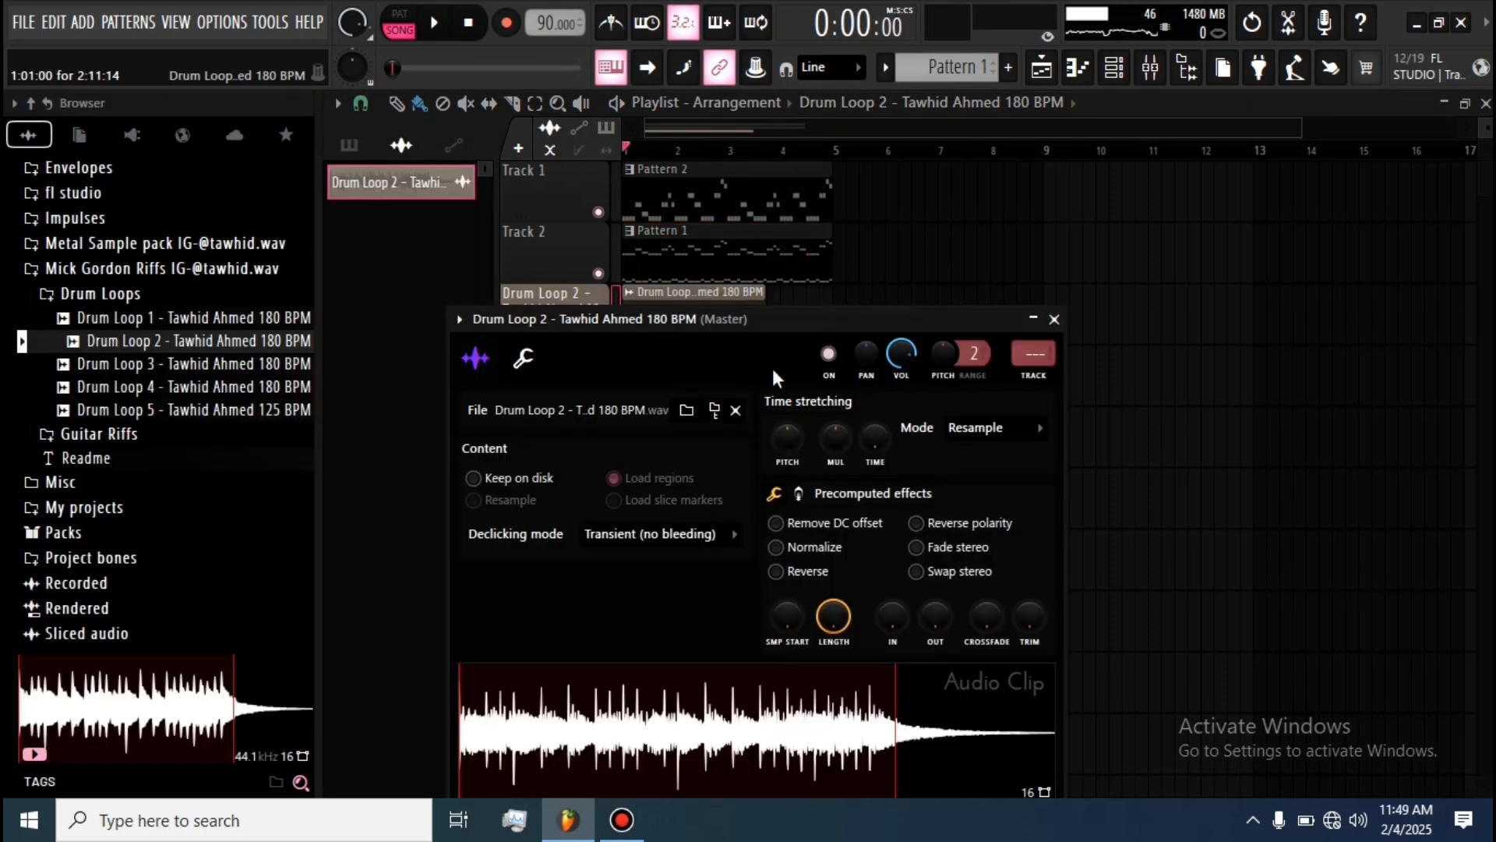
right_click(876, 435)
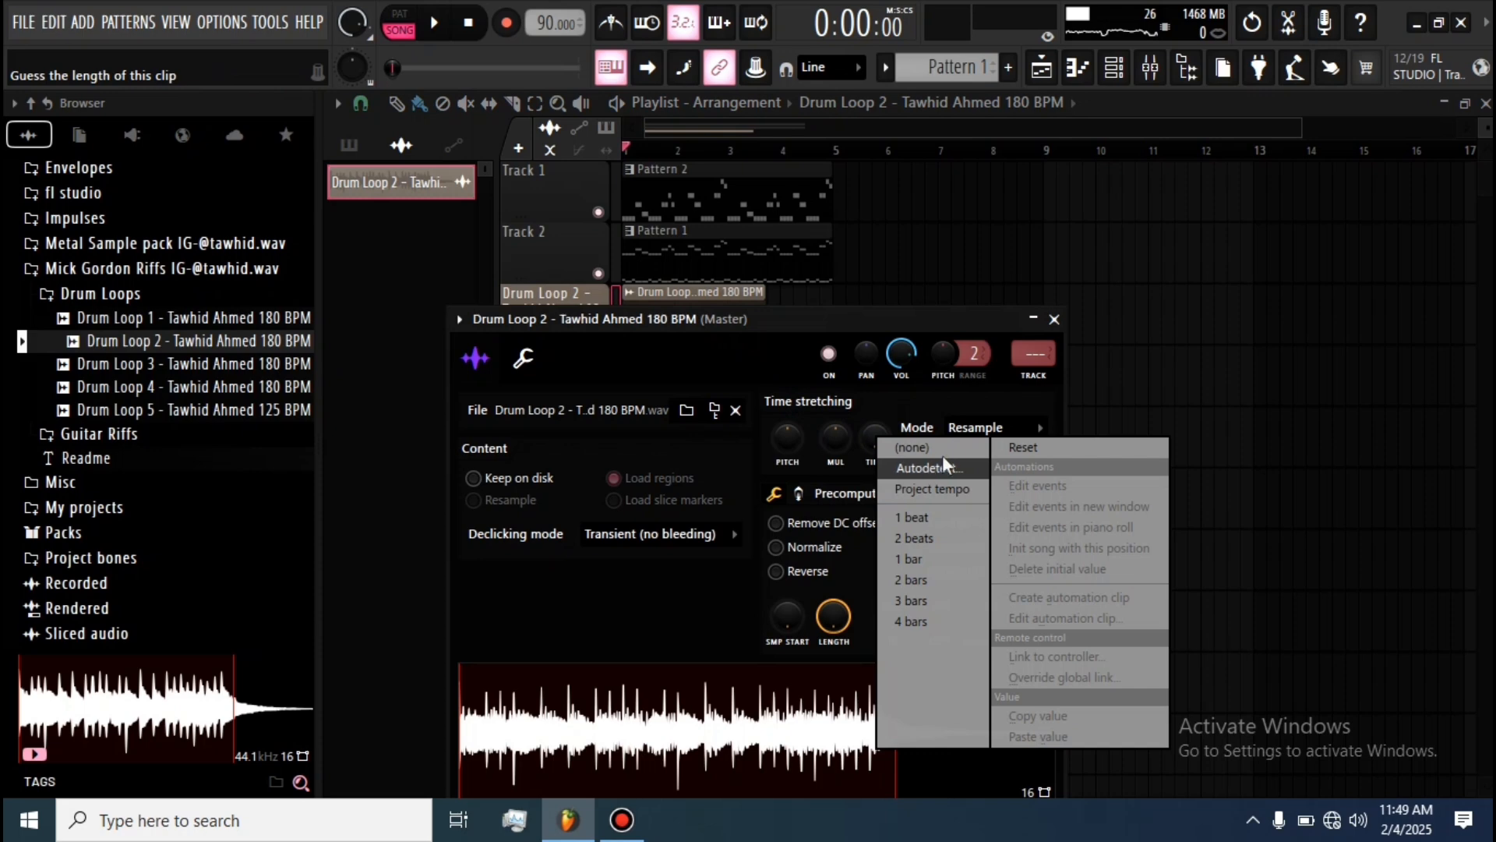
left_click(1055, 320)
- Audition Drum Loop 2, replace it on playlist Track 3 with the 180 BPM Drum Loop 3 at bar 1, and play the arrangement
key("space")
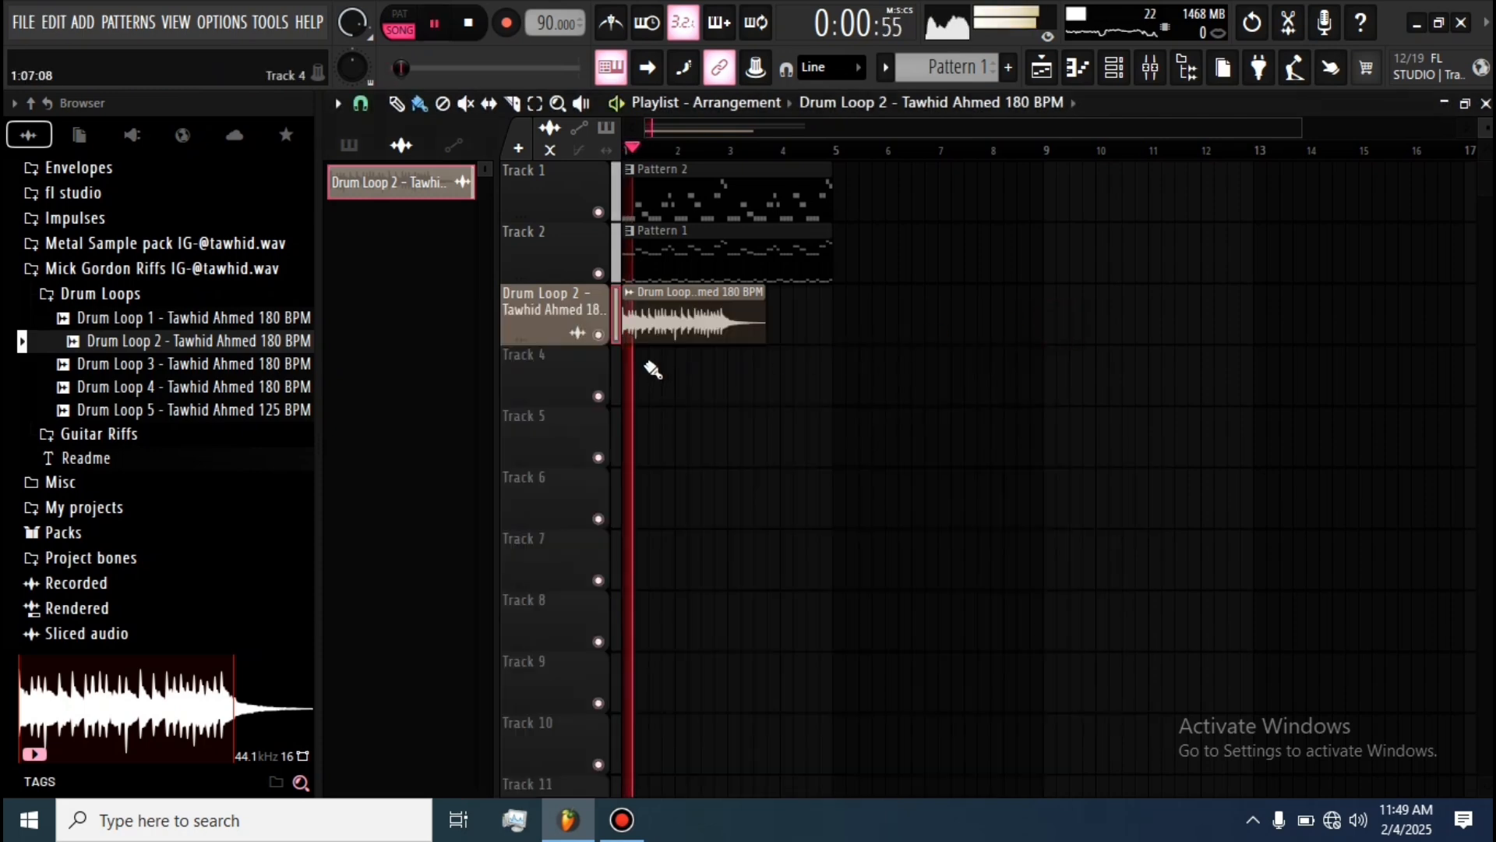
scroll(647, 368, "up", 2)
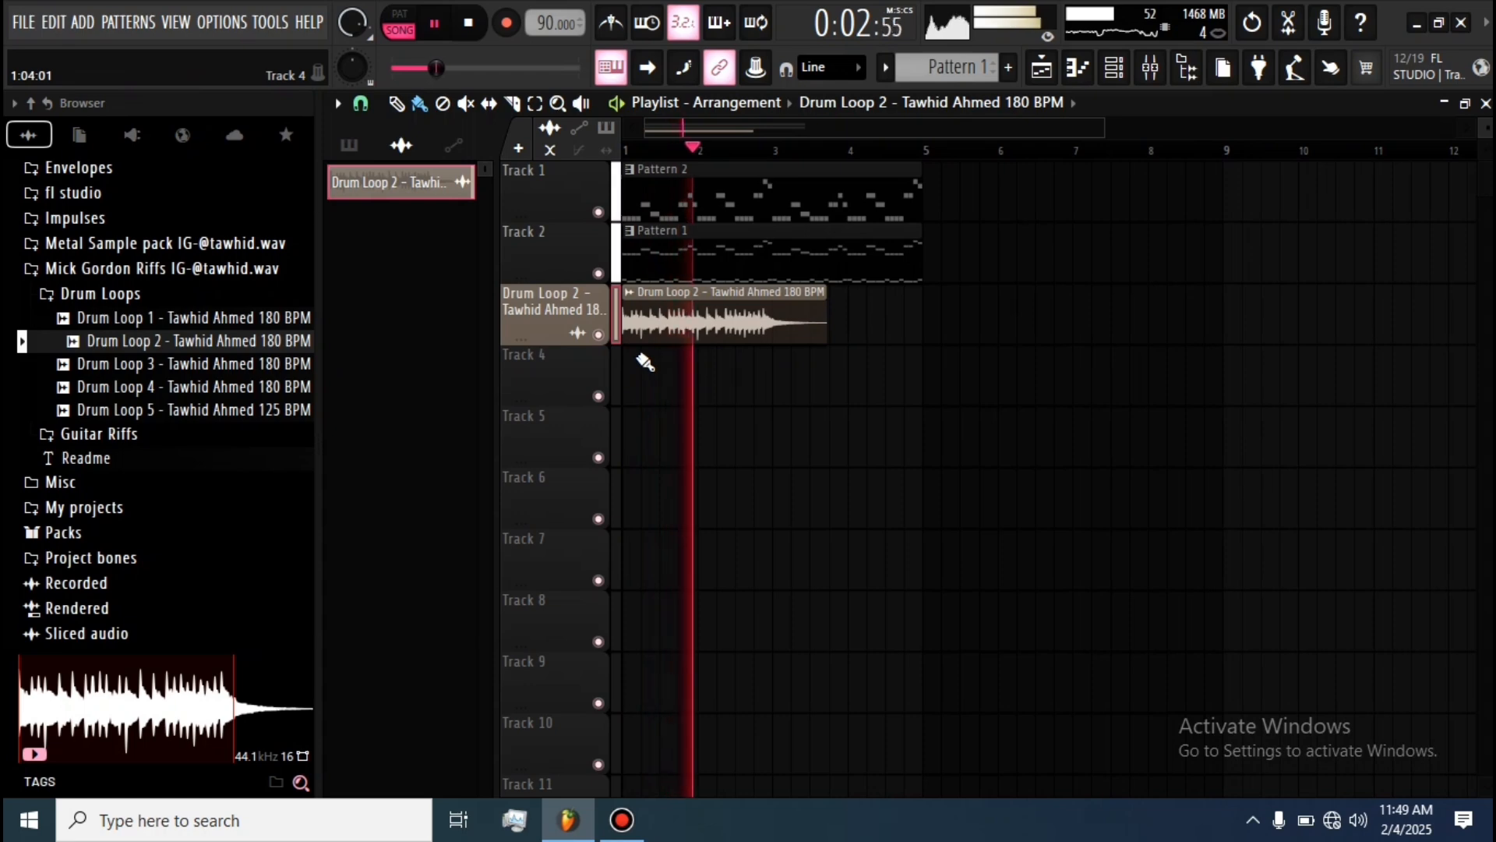
key("space")
right_click(714, 317)
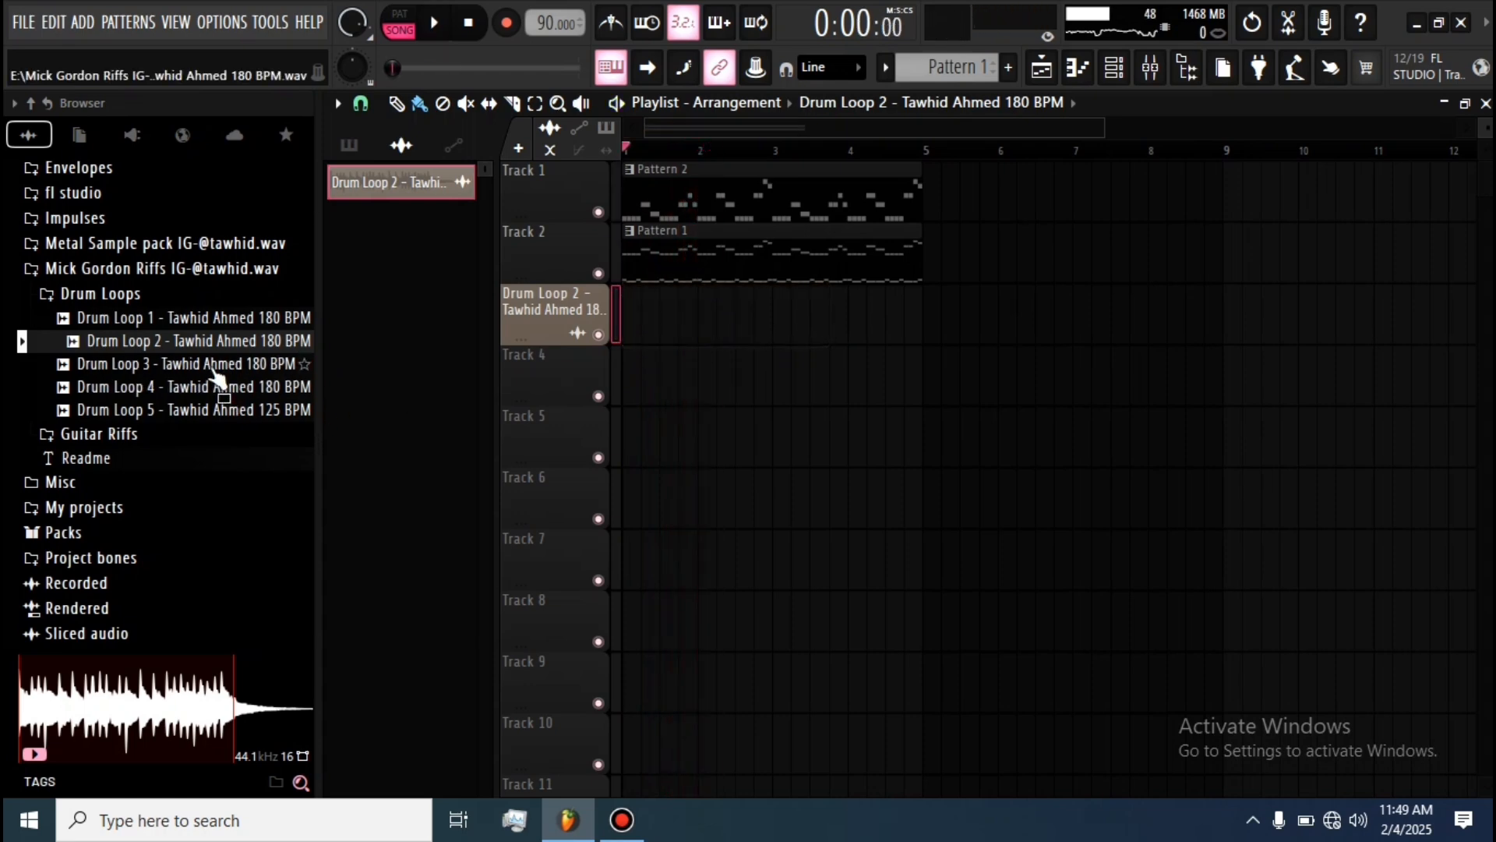
left_click_drag(211, 364, 628, 324)
key("space")
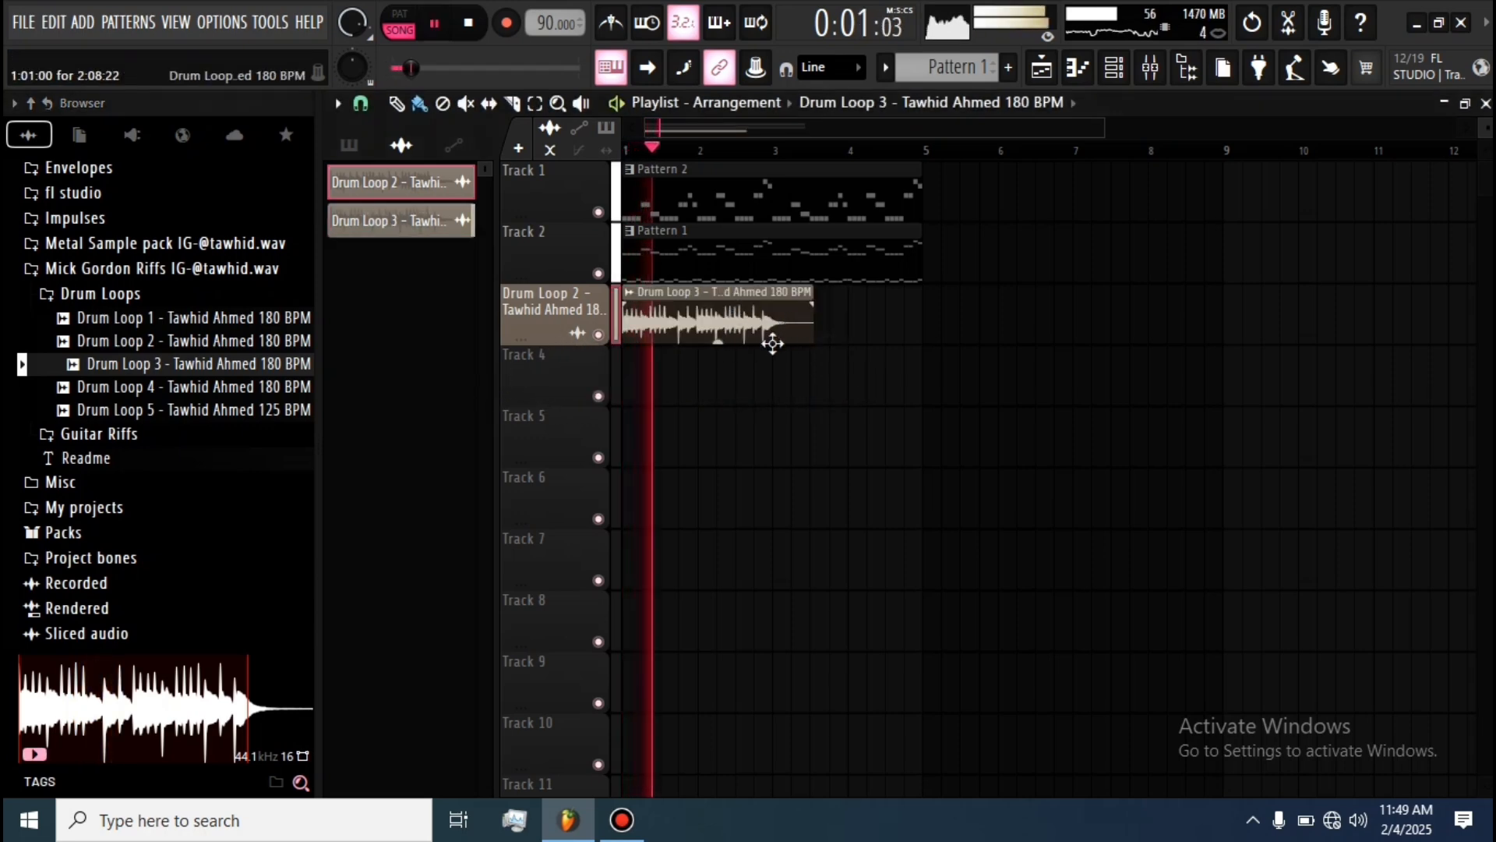
- Place a second Drum Loop 3 clip at bar 3 on playlist Track 3, directly following the first one
scroll(702, 349, "right", 1)
scroll(686, 346, "down", 2)
scroll(686, 345, "up", 2)
left_click_drag(943, 327, 801, 328)
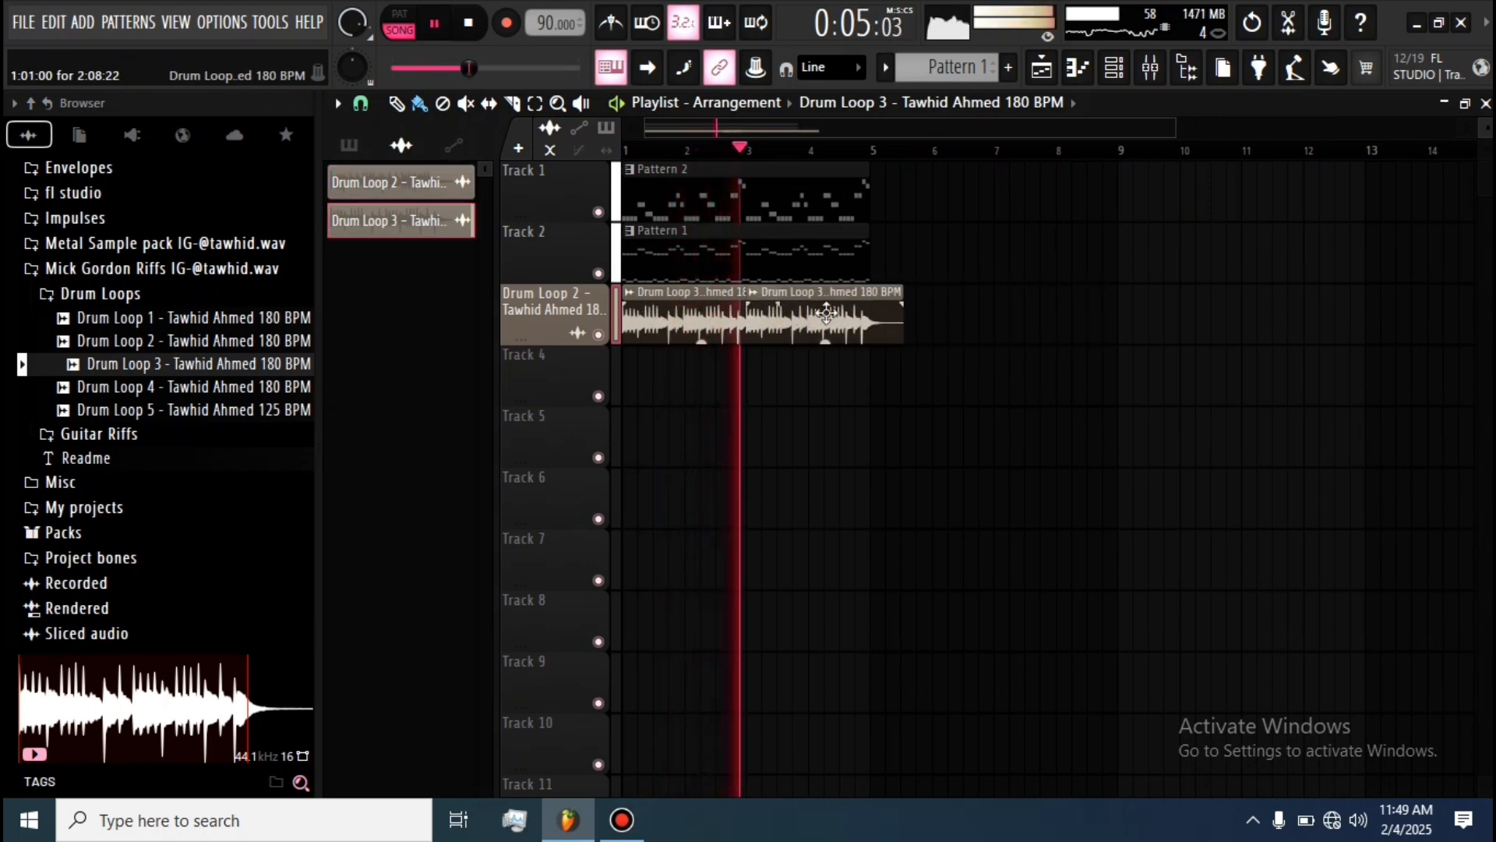
- Assign the Drum Loop 3 audio clip to a free mixer track
scroll(801, 327, "down", 2)
double_click(793, 329)
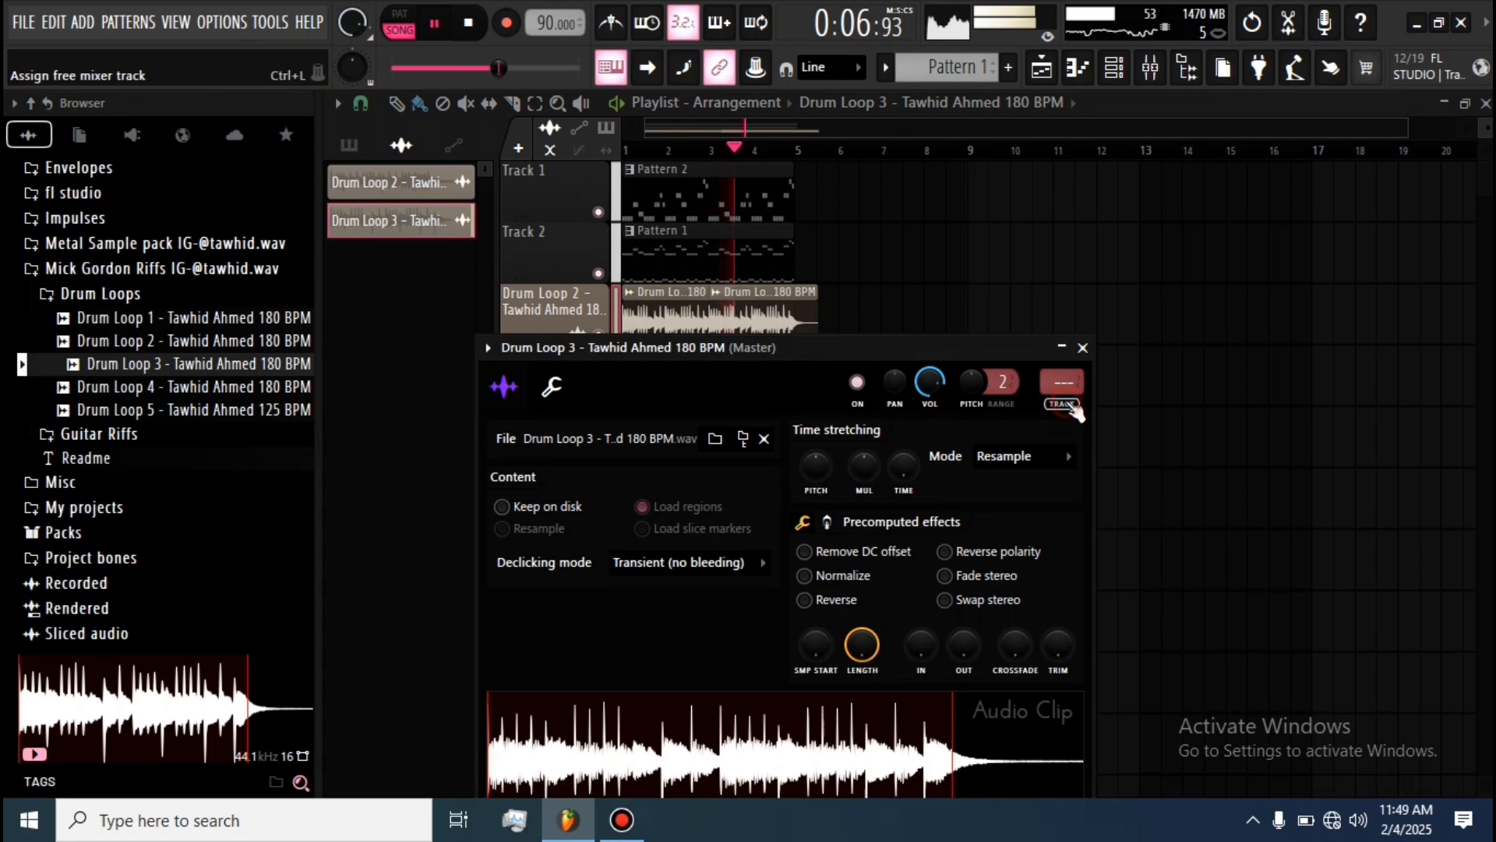
key("ctrl+l")
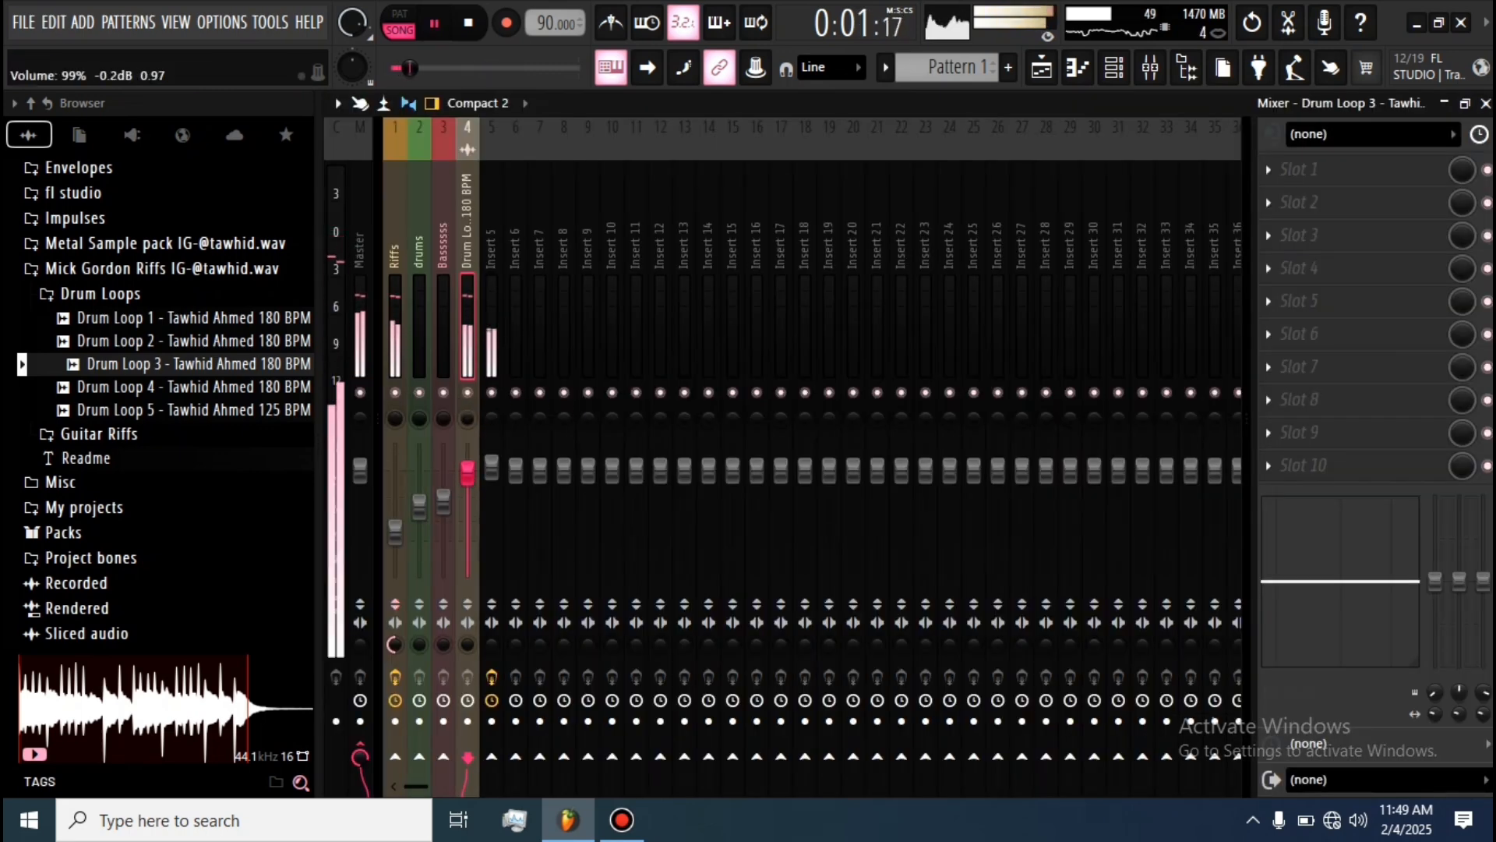
- Raise Insert 5 to 125% volume and add Fruity Compressor in slot 3 with threshold -29.7 dB, ratio 3.0:1 and gain 10.4 dB
left_click_drag(491, 468, 491, 444)
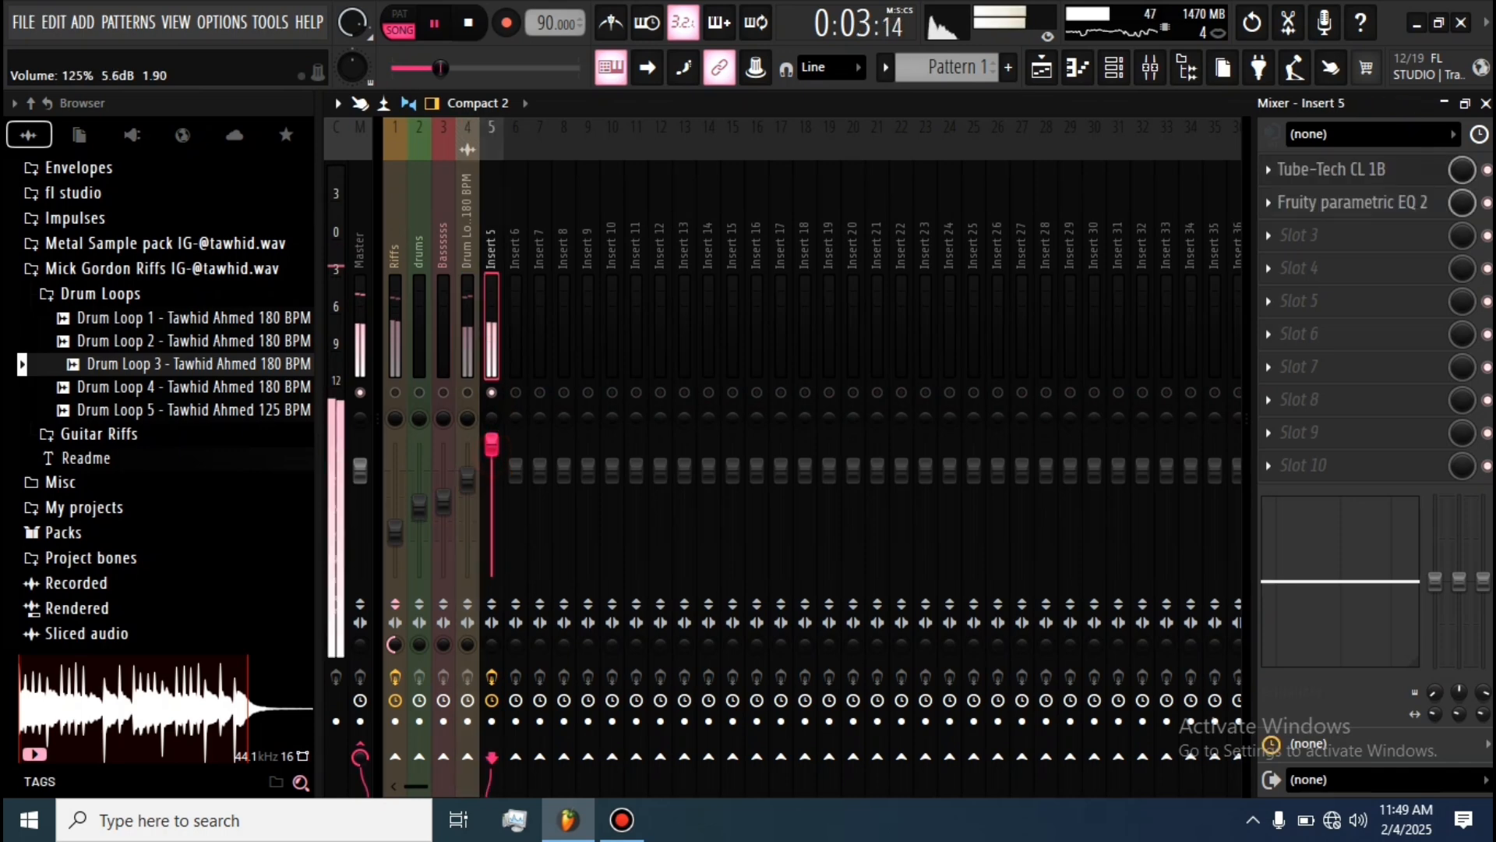
left_click(1313, 240)
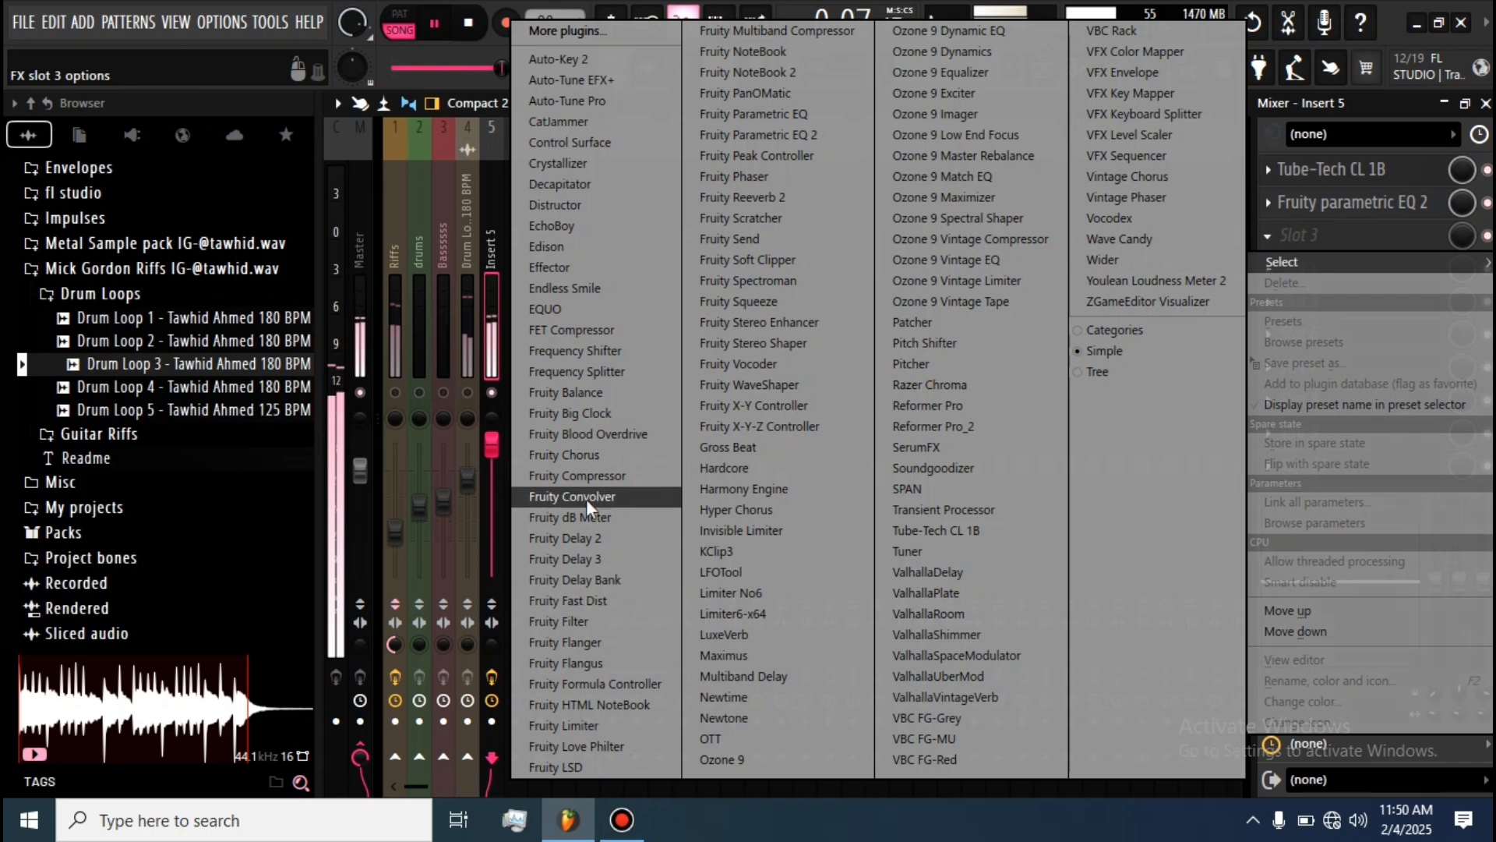
left_click(578, 475)
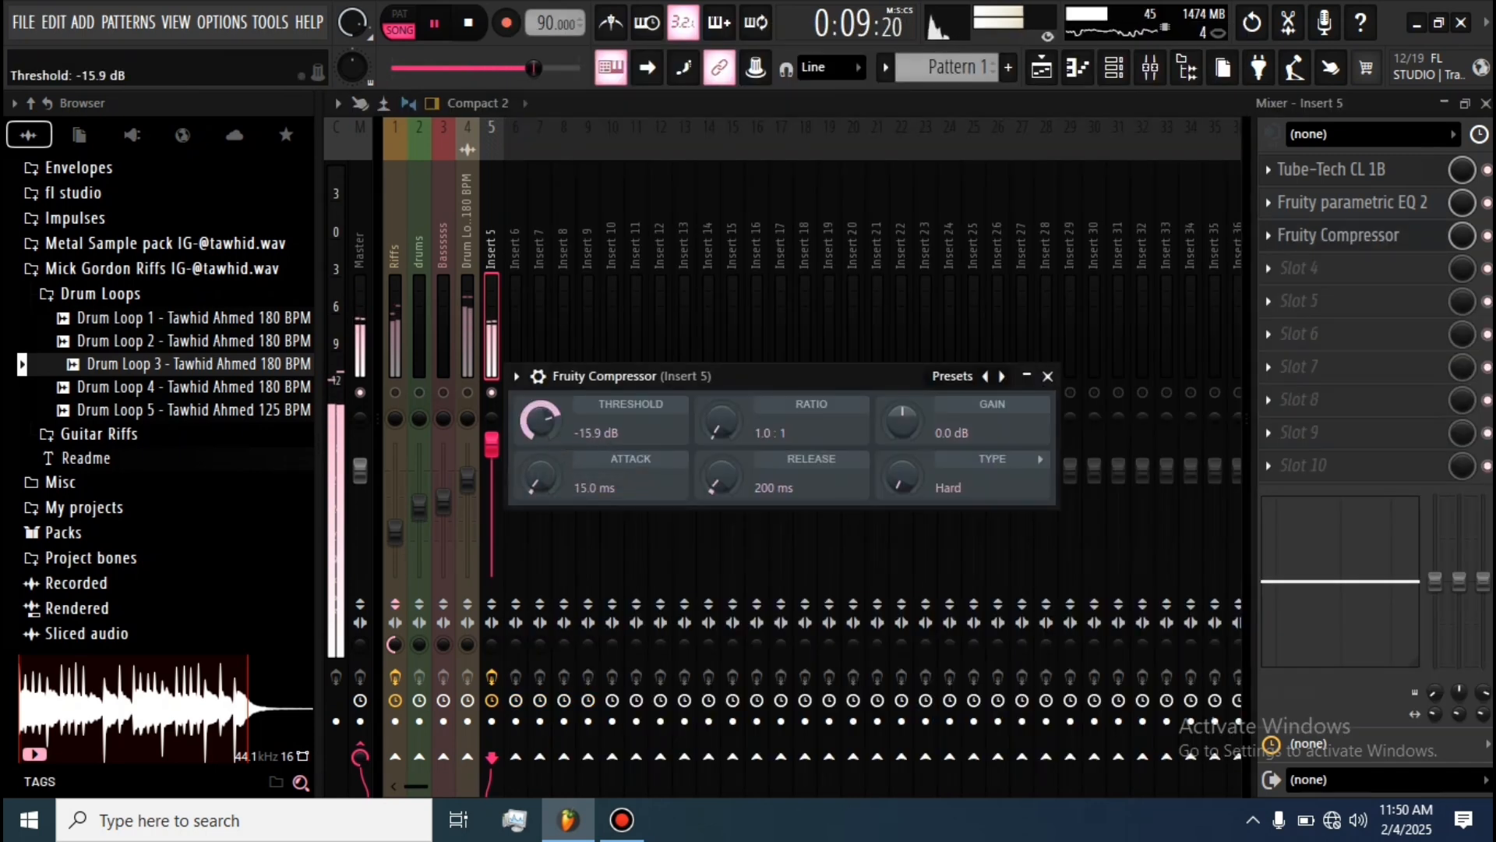
left_click_drag(721, 424, 721, 417)
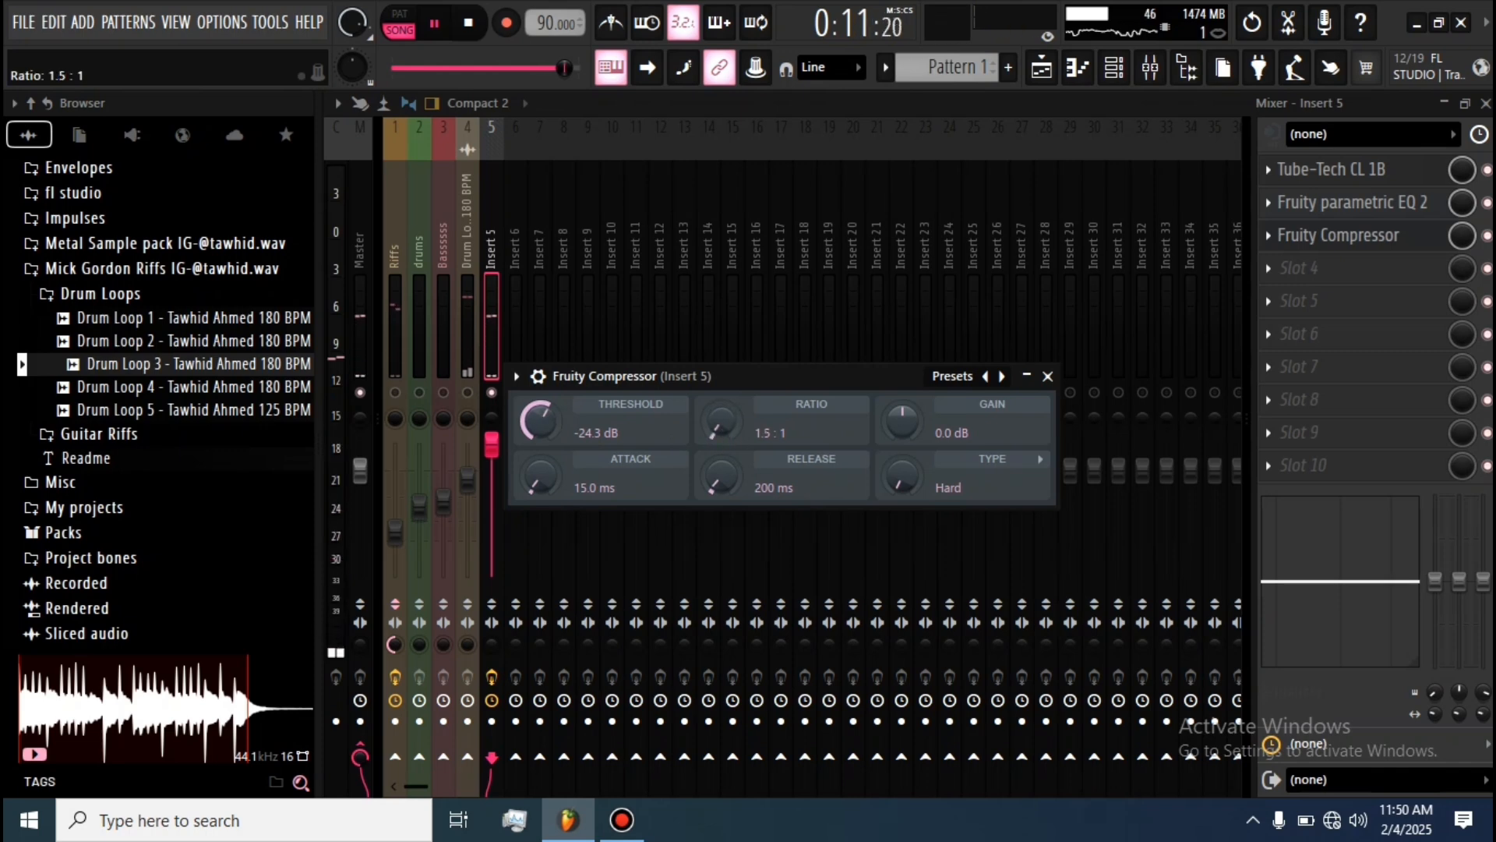
key("space")
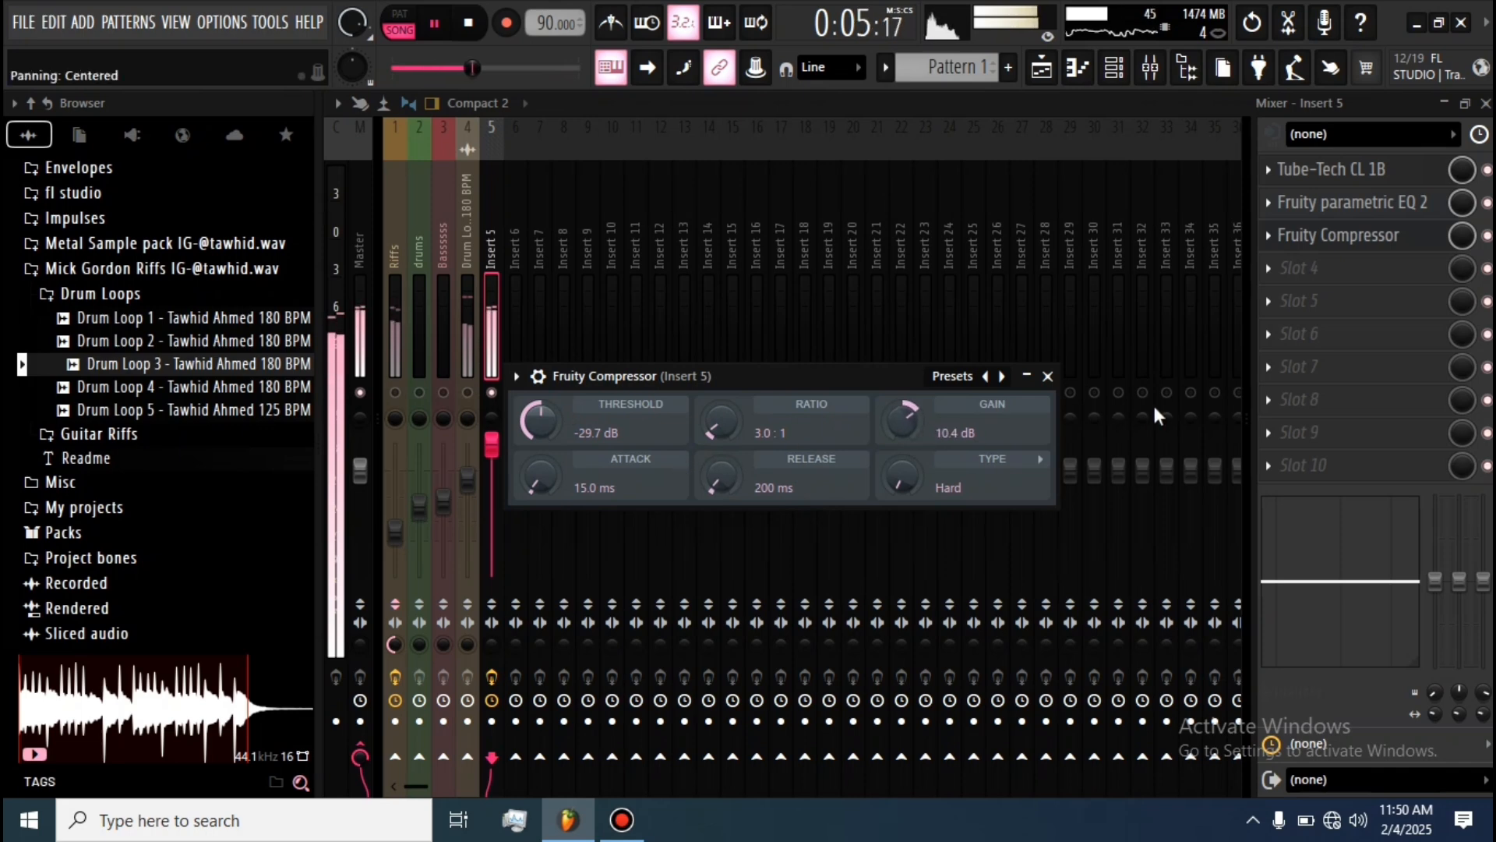
left_click(1049, 377)
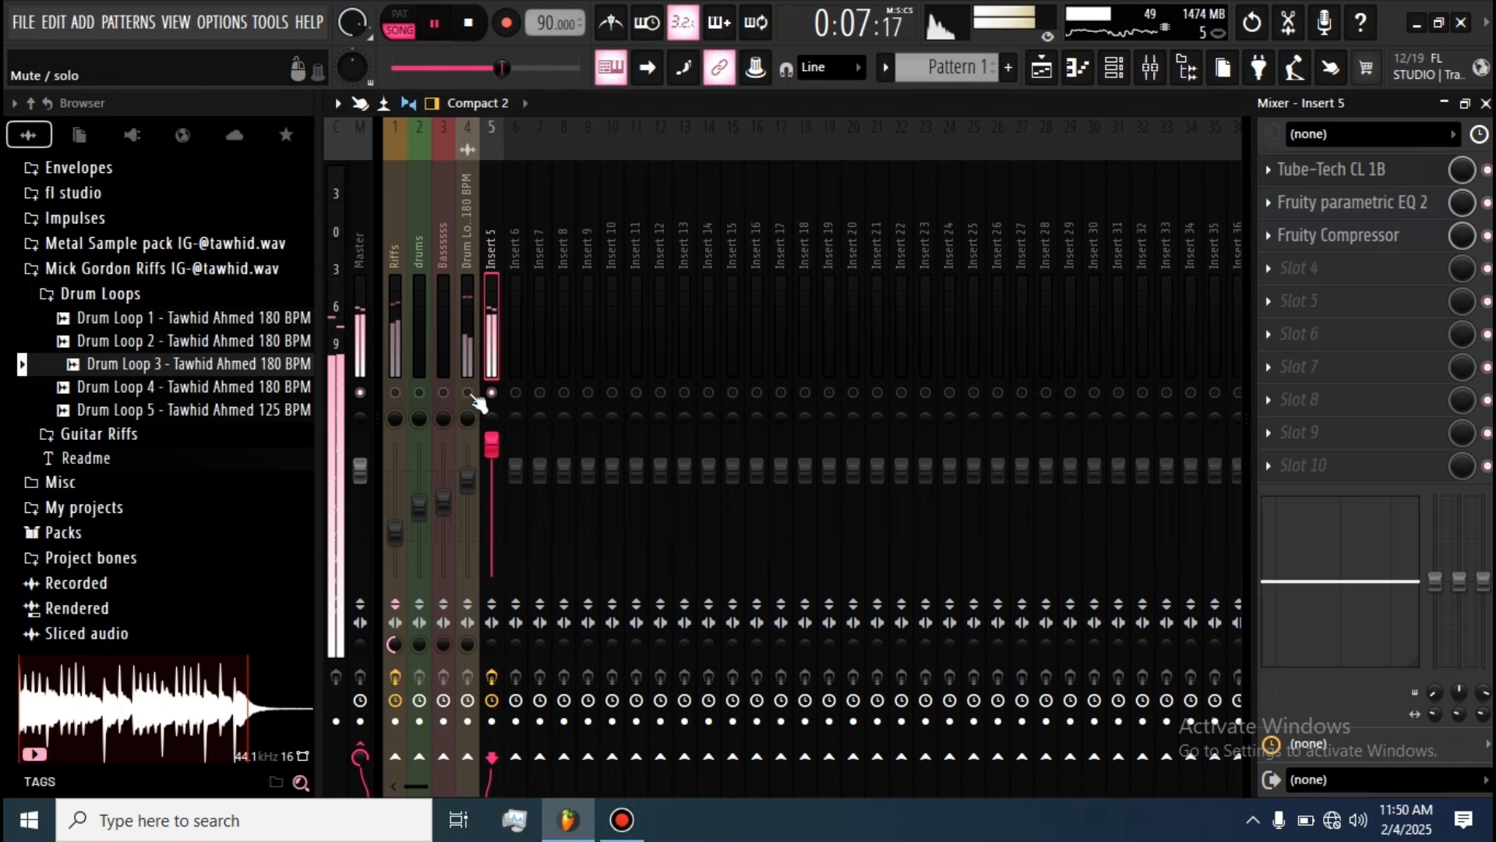
- Unmute the Drum Loop 3 and Riffs mixer tracks alongside Insert 5 and listen to their balance
left_click(468, 338)
left_click(491, 347)
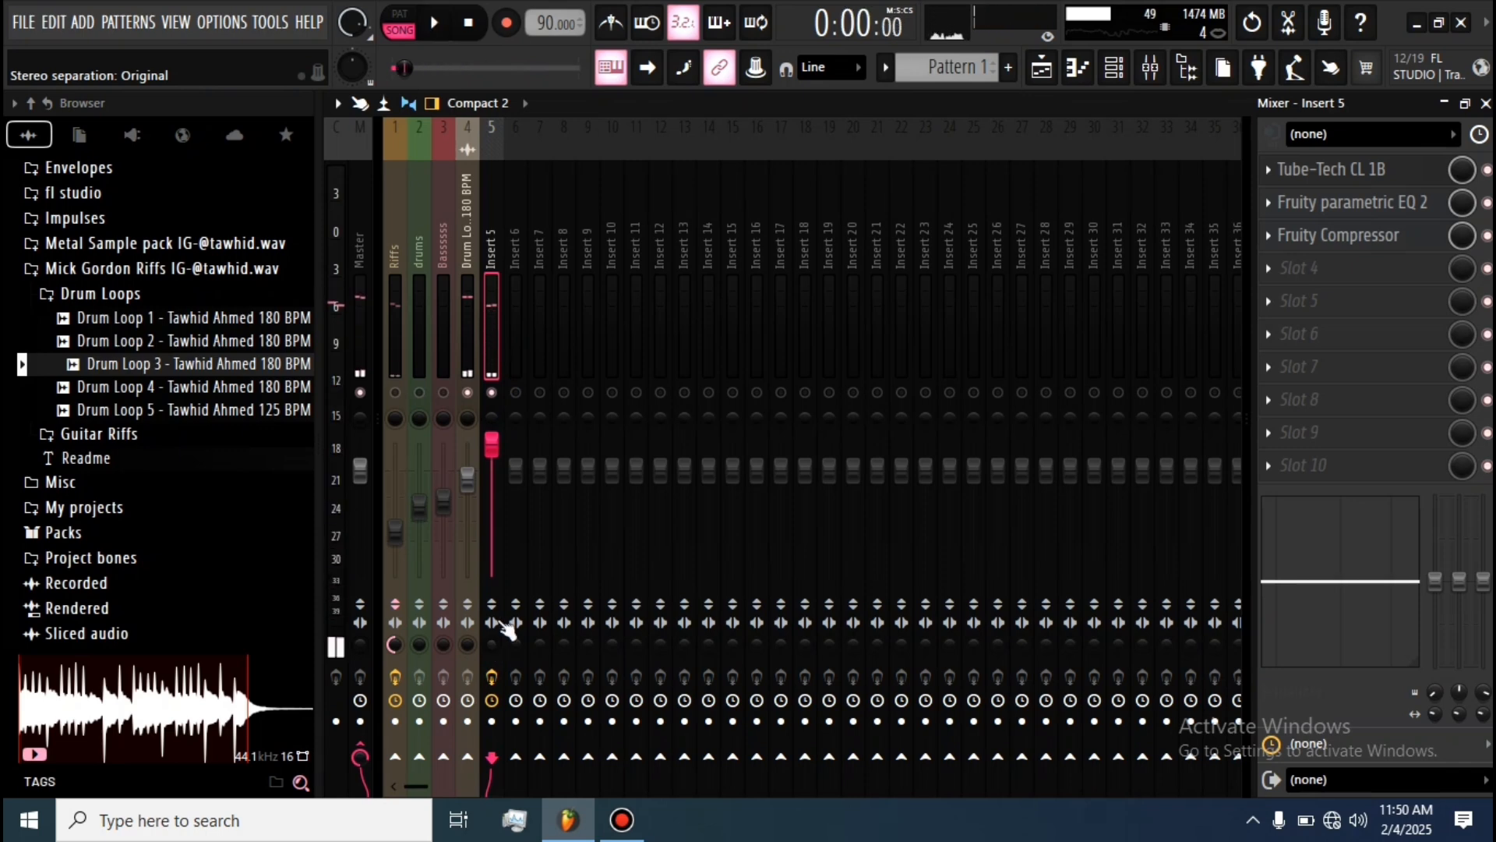
key("space")
left_click(468, 351)
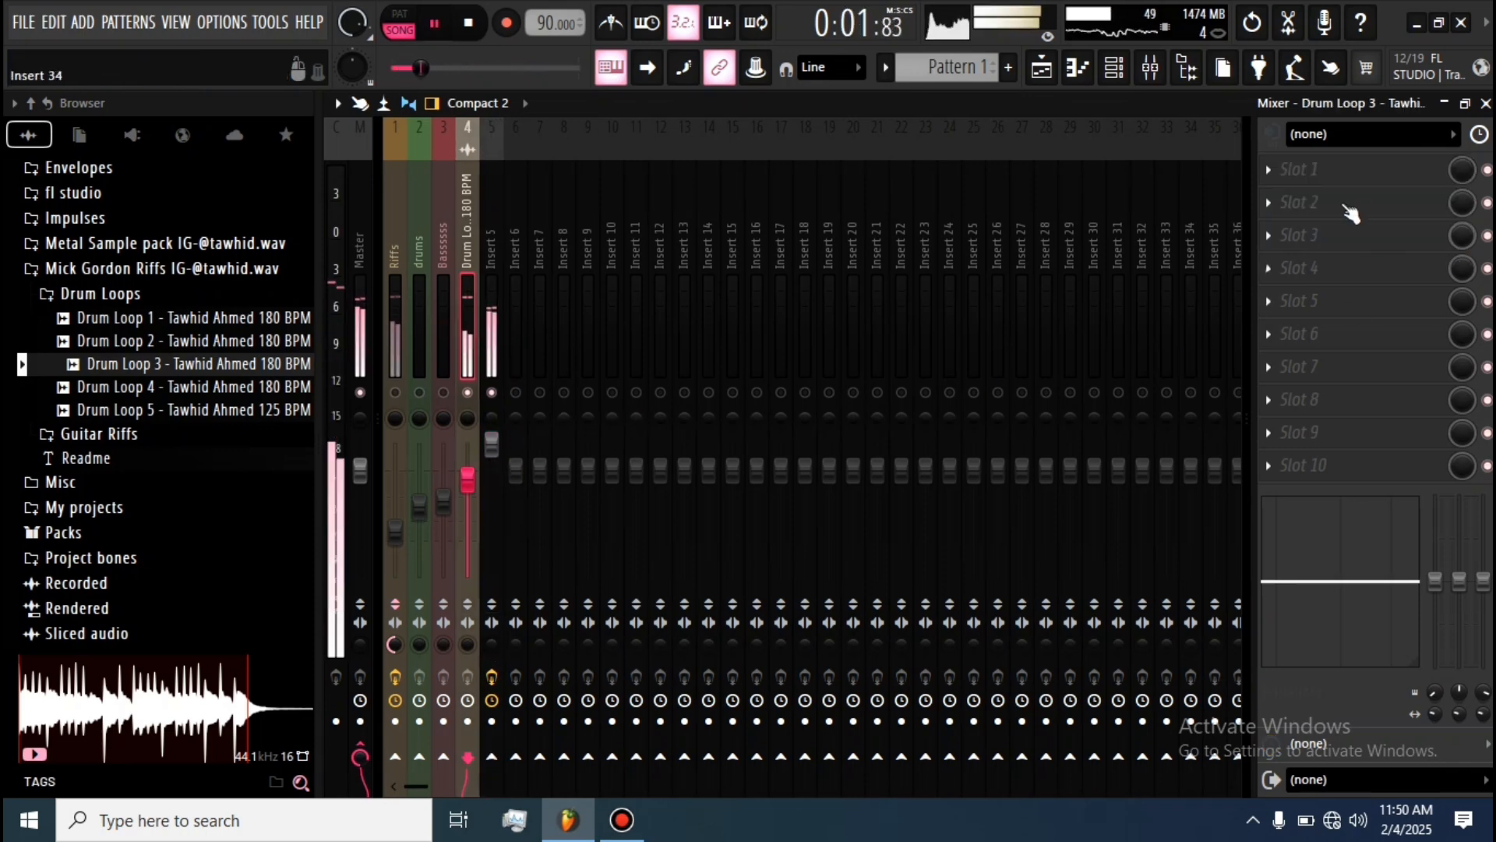
left_click(398, 348)
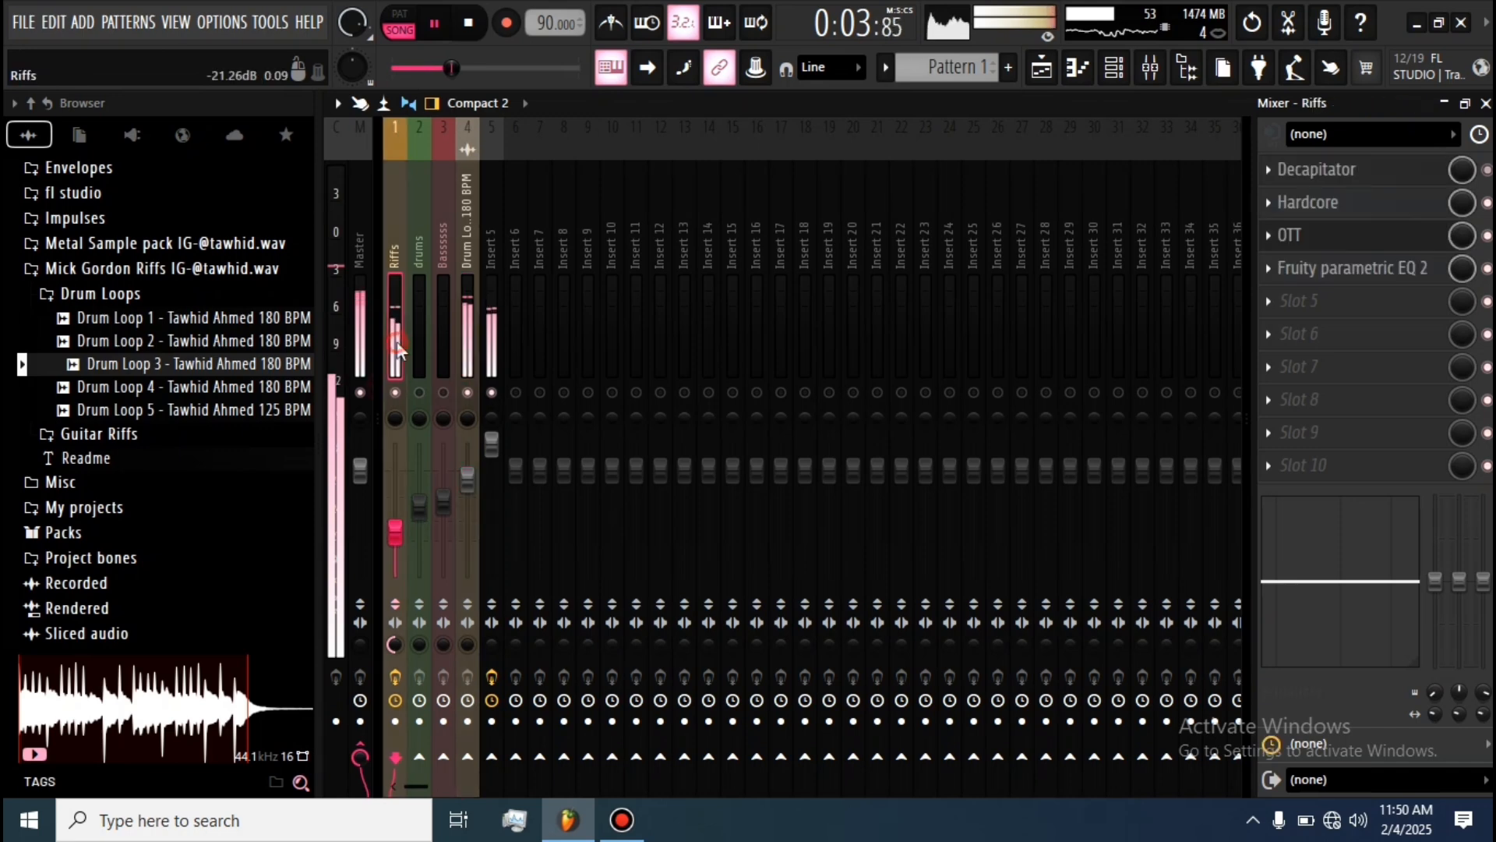
left_click(492, 355)
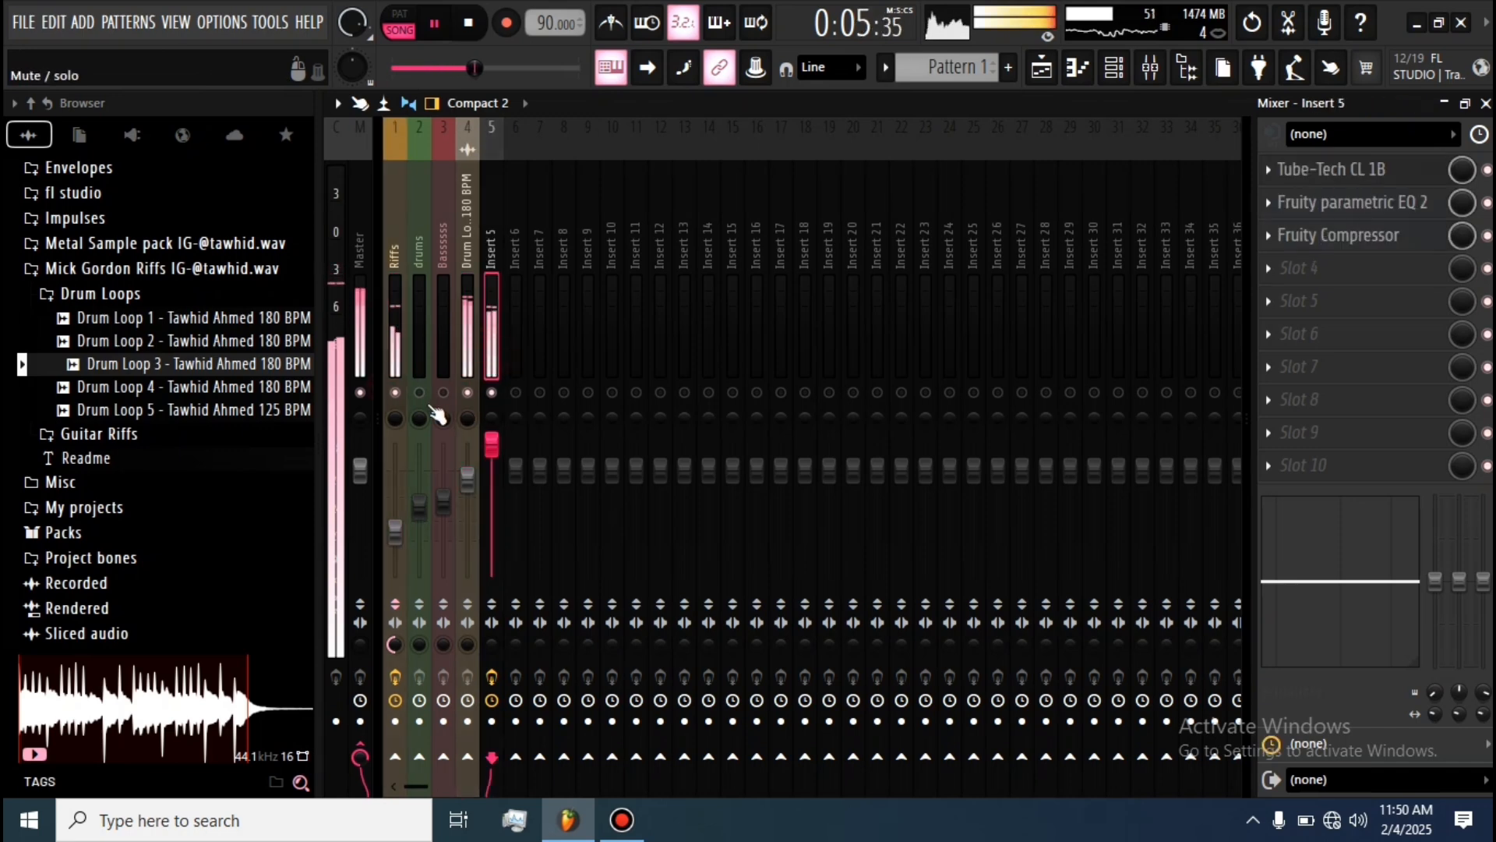
- Add Fruity Compressor in slot 5 of Riffs with threshold -14.1 dB, ratio 3.4:1 and boosted gain, and set the track volume to 54%
left_click(397, 361)
left_click(1360, 292)
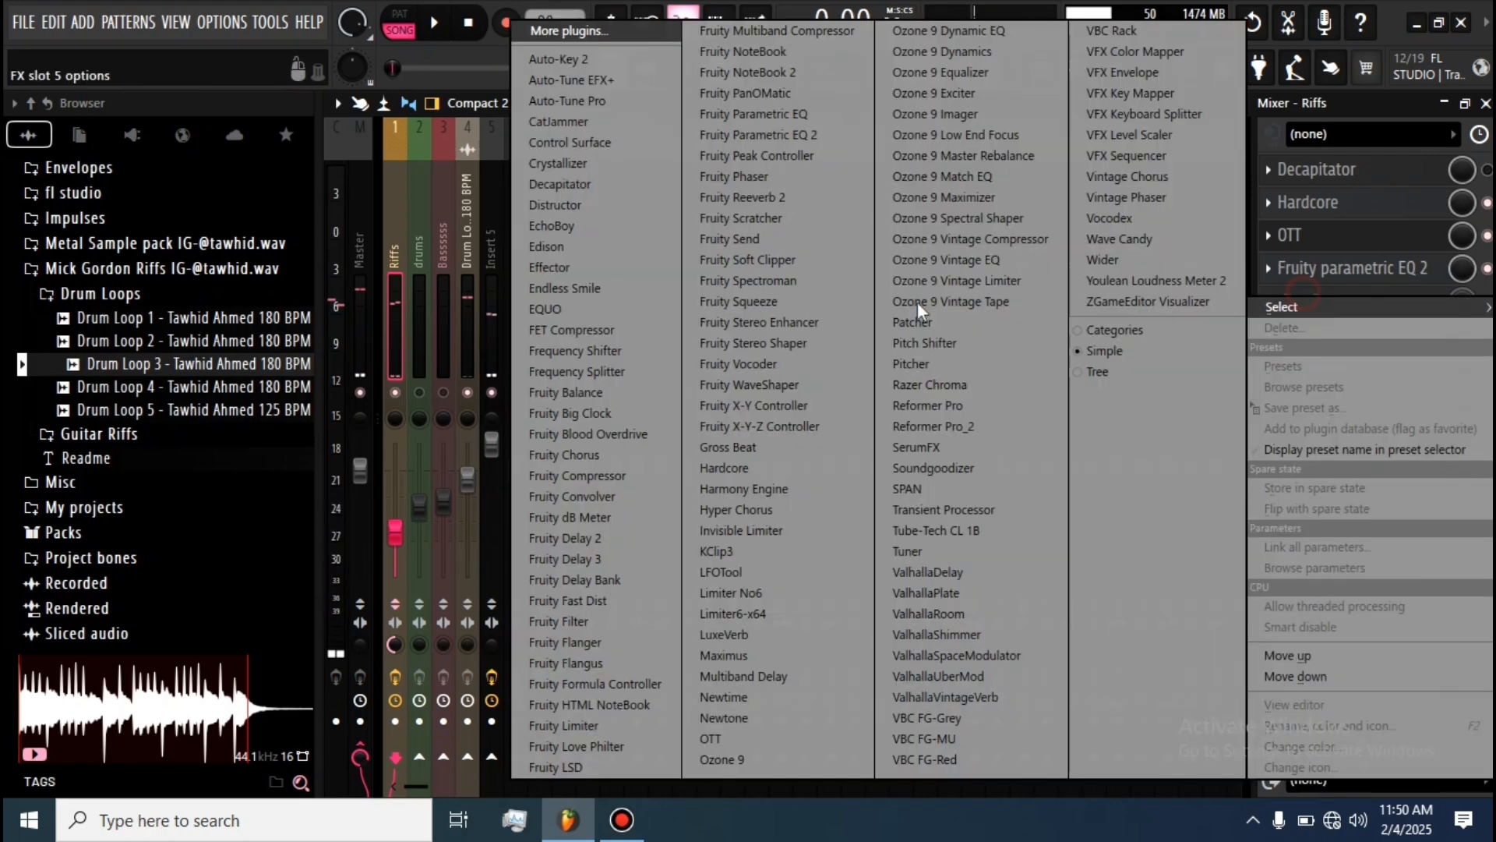
left_click(597, 481)
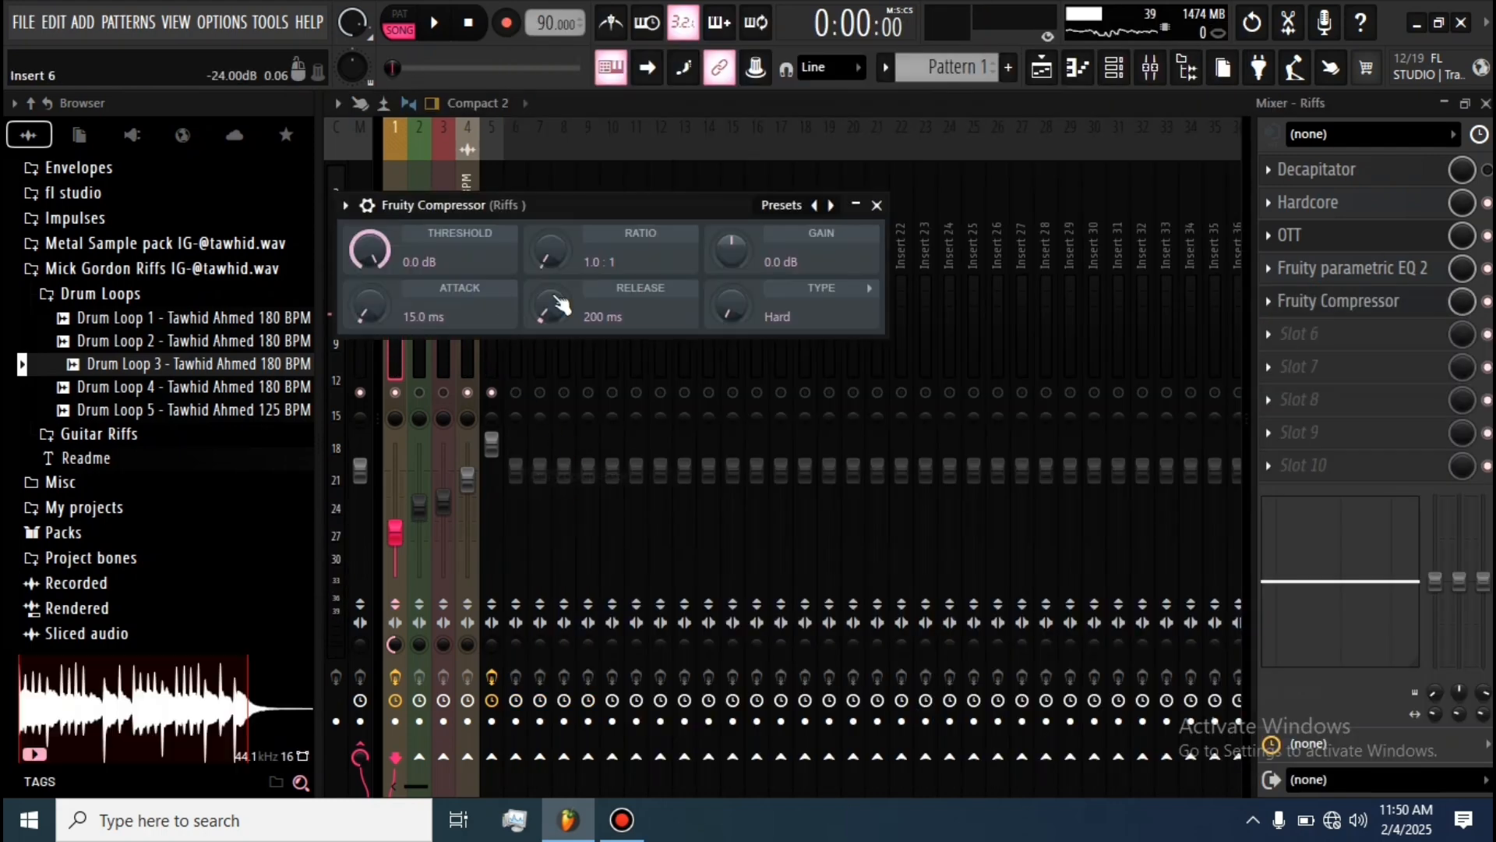
key("space")
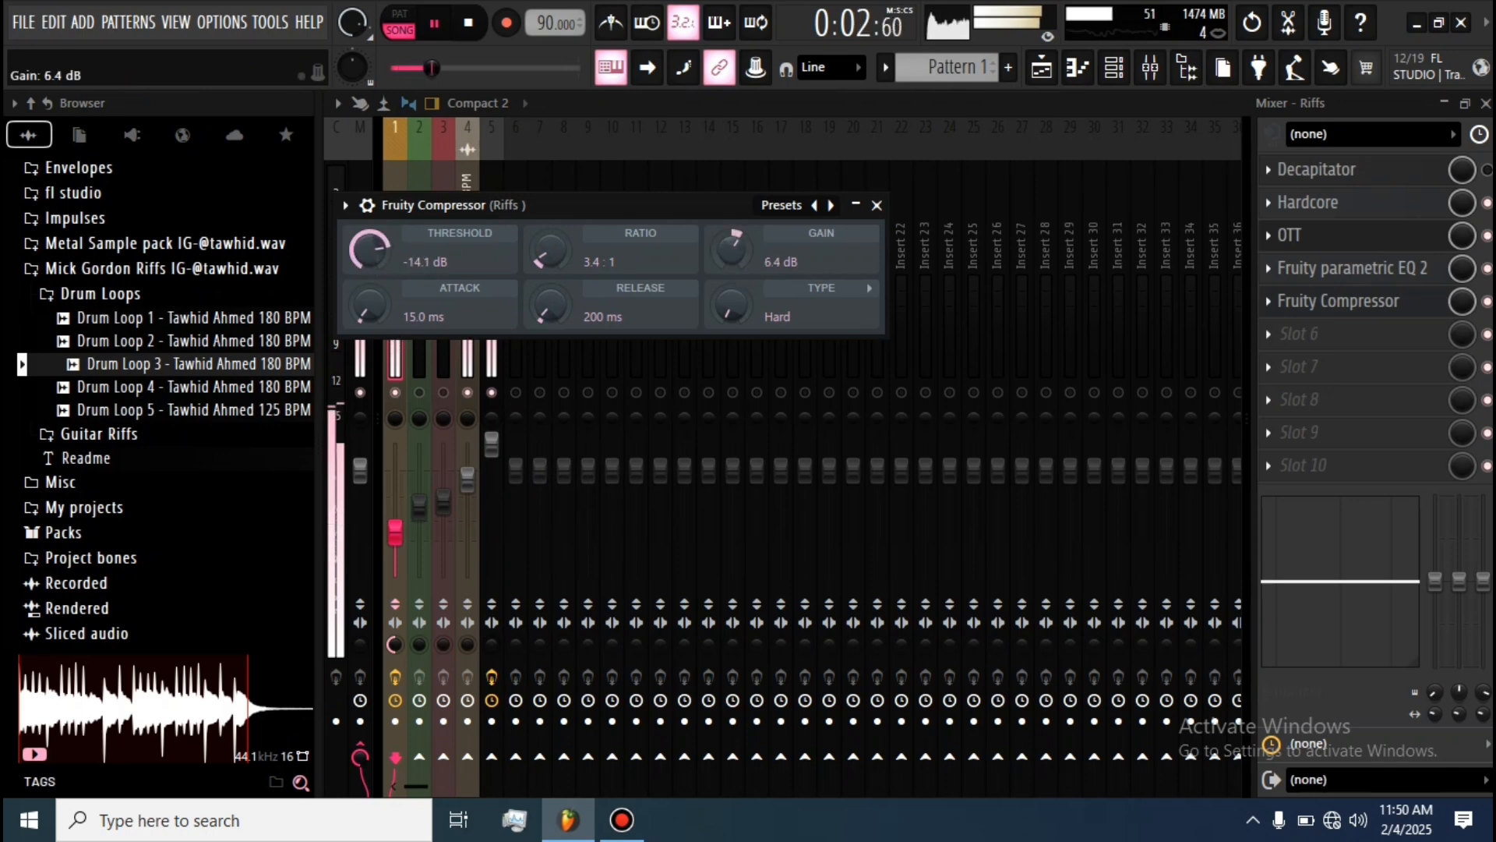
left_click_drag(708, 212, 1129, 205)
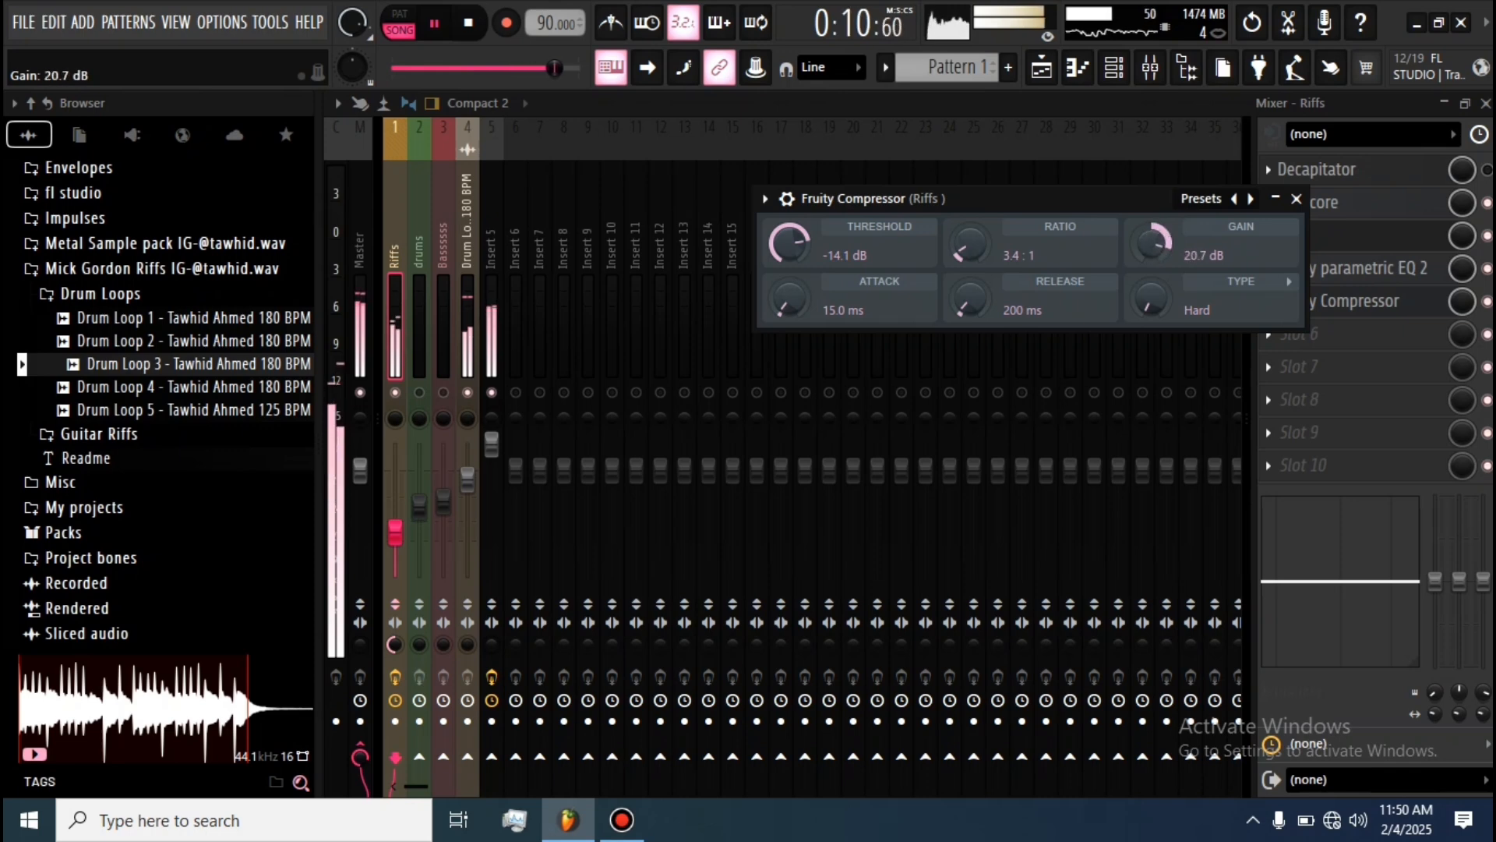
left_click_drag(1151, 244, 1151, 251)
left_click_drag(395, 533, 395, 522)
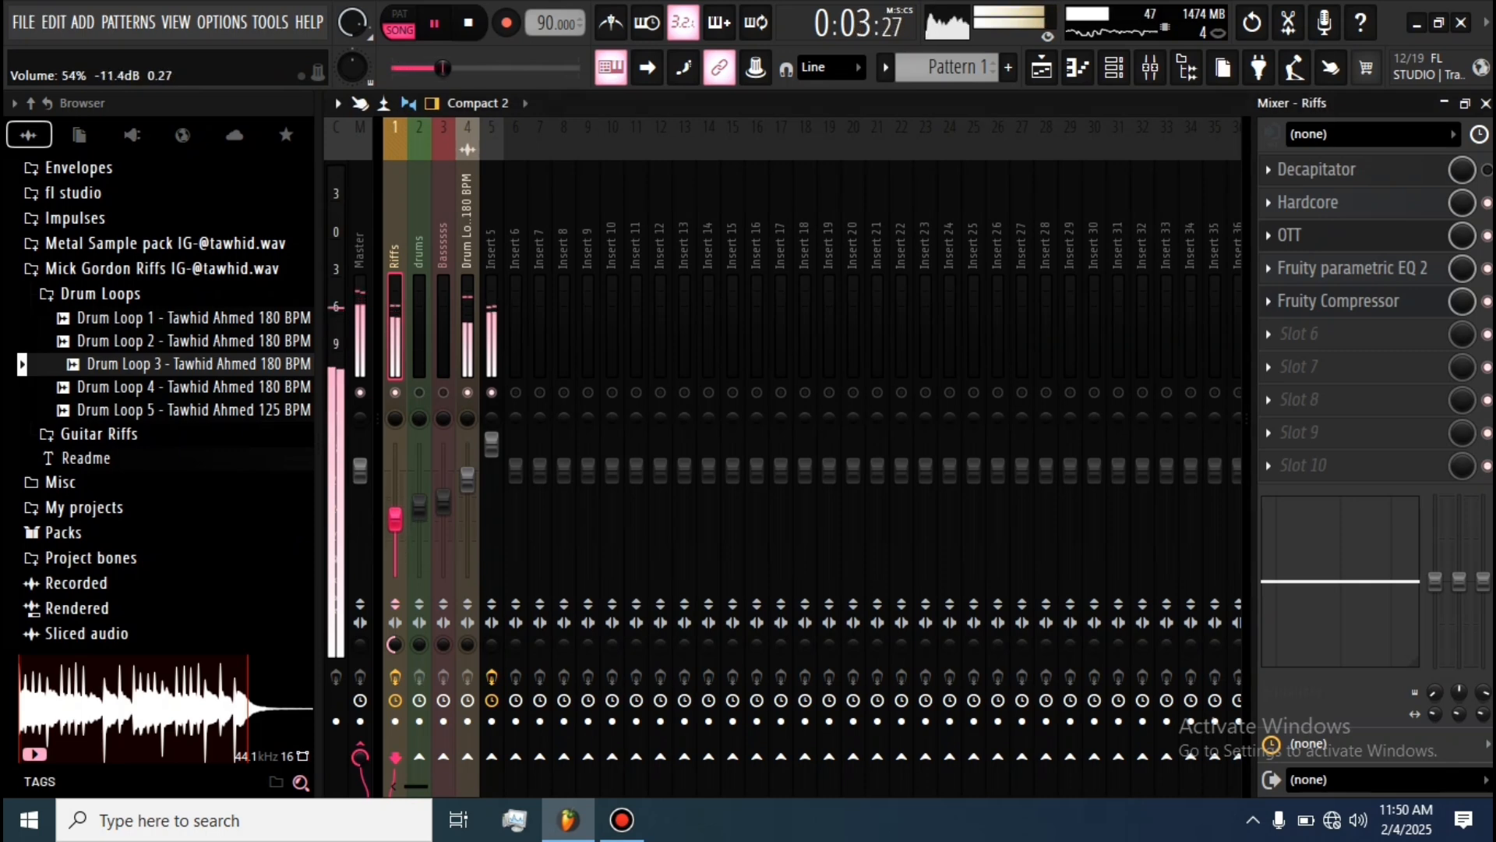
- Add Fruity Parametric EQ 2 in slot 2 of the Drum Loop 3 track, boosting band 3 by about 5.7 dB at 73 Hz
left_click(468, 478)
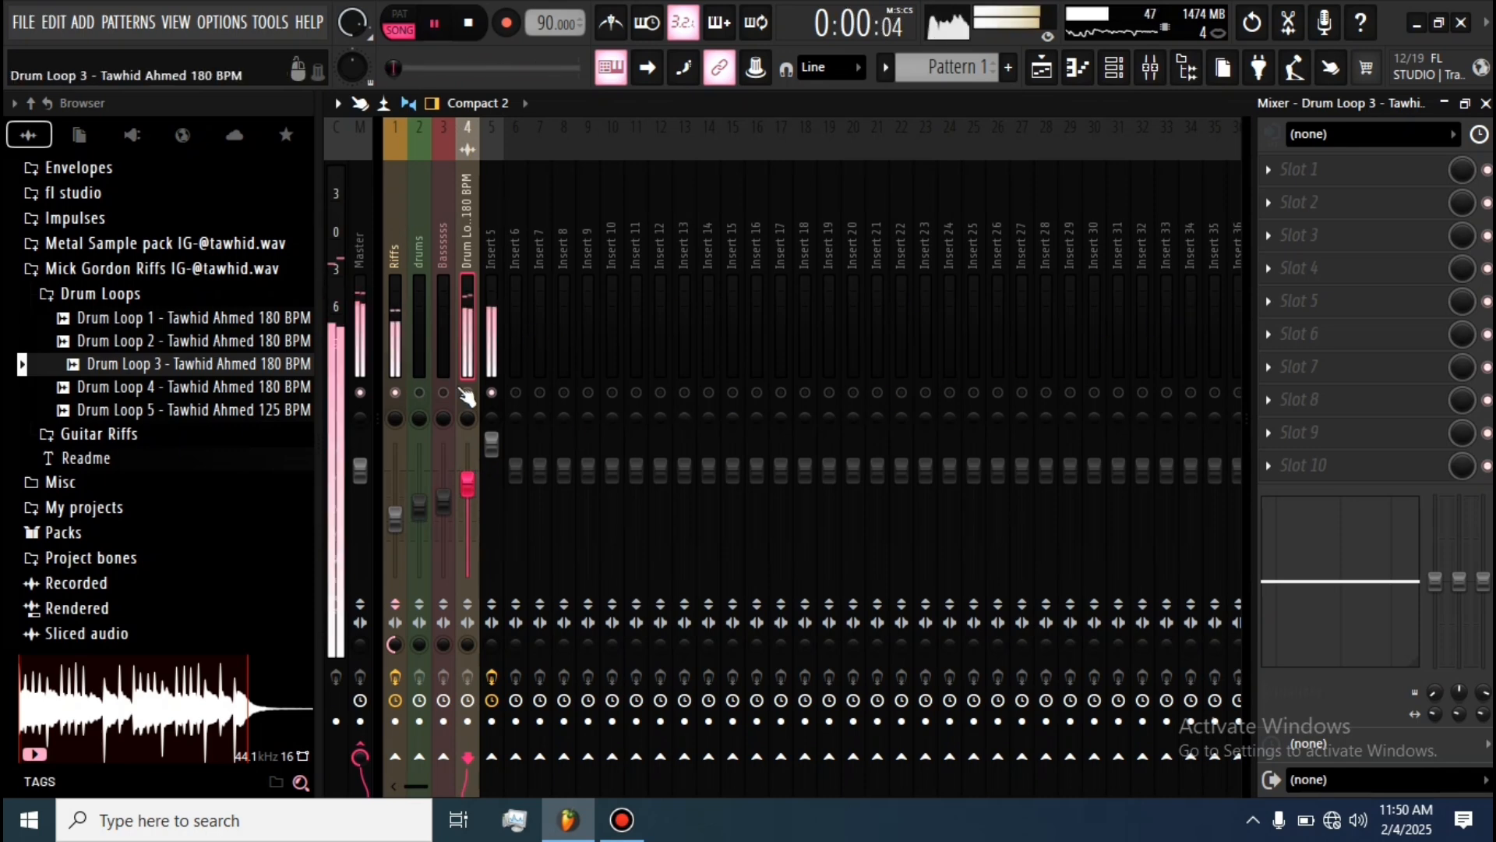
left_click(1325, 204)
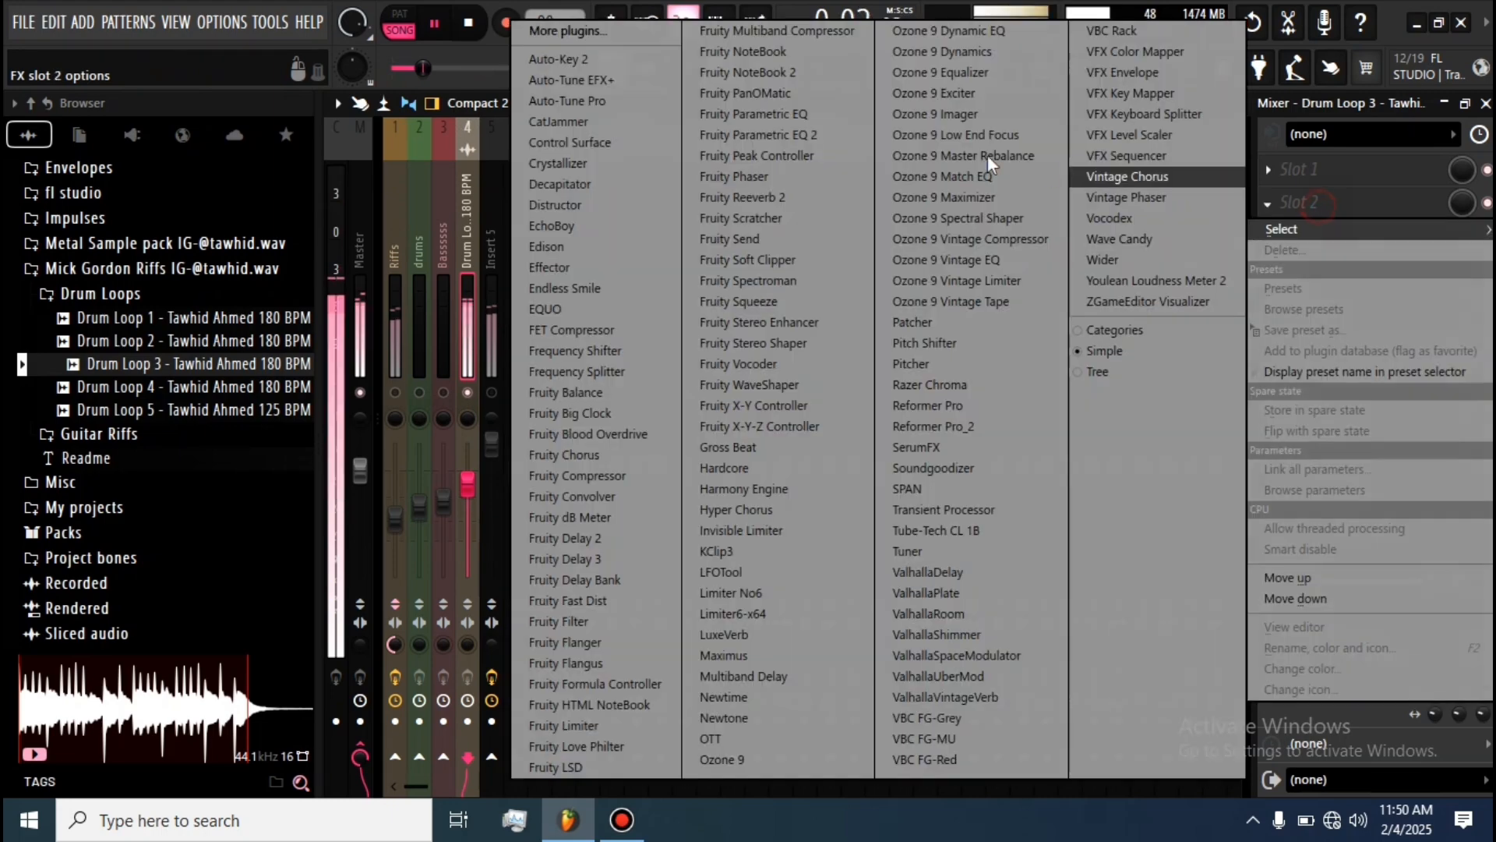
left_click(816, 131)
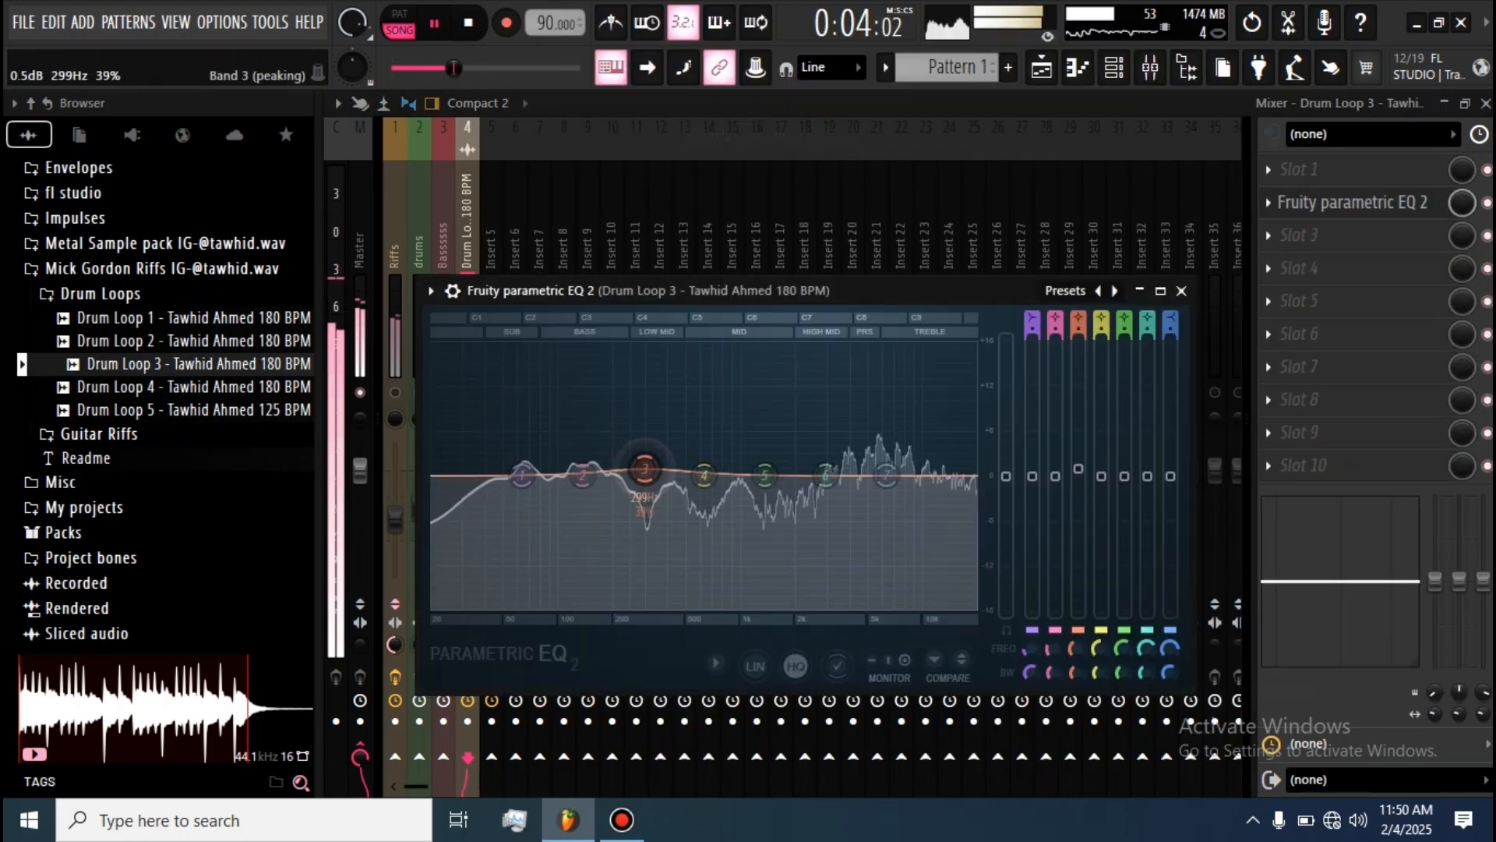
left_click_drag(644, 475, 543, 442)
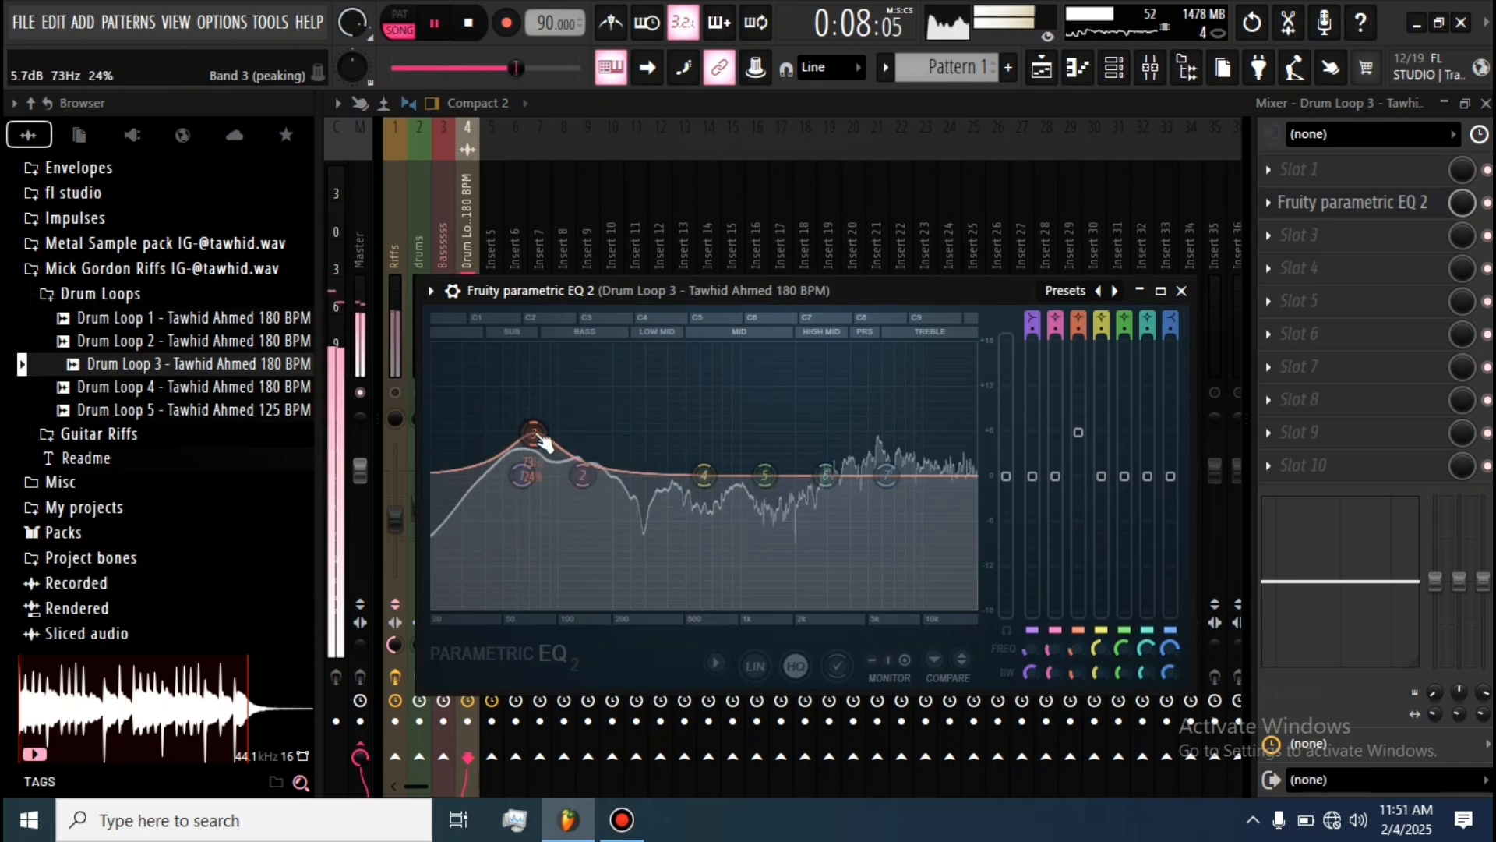
left_click(450, 216)
- Set the track delay of Insert 5 in milliseconds
left_click(493, 353)
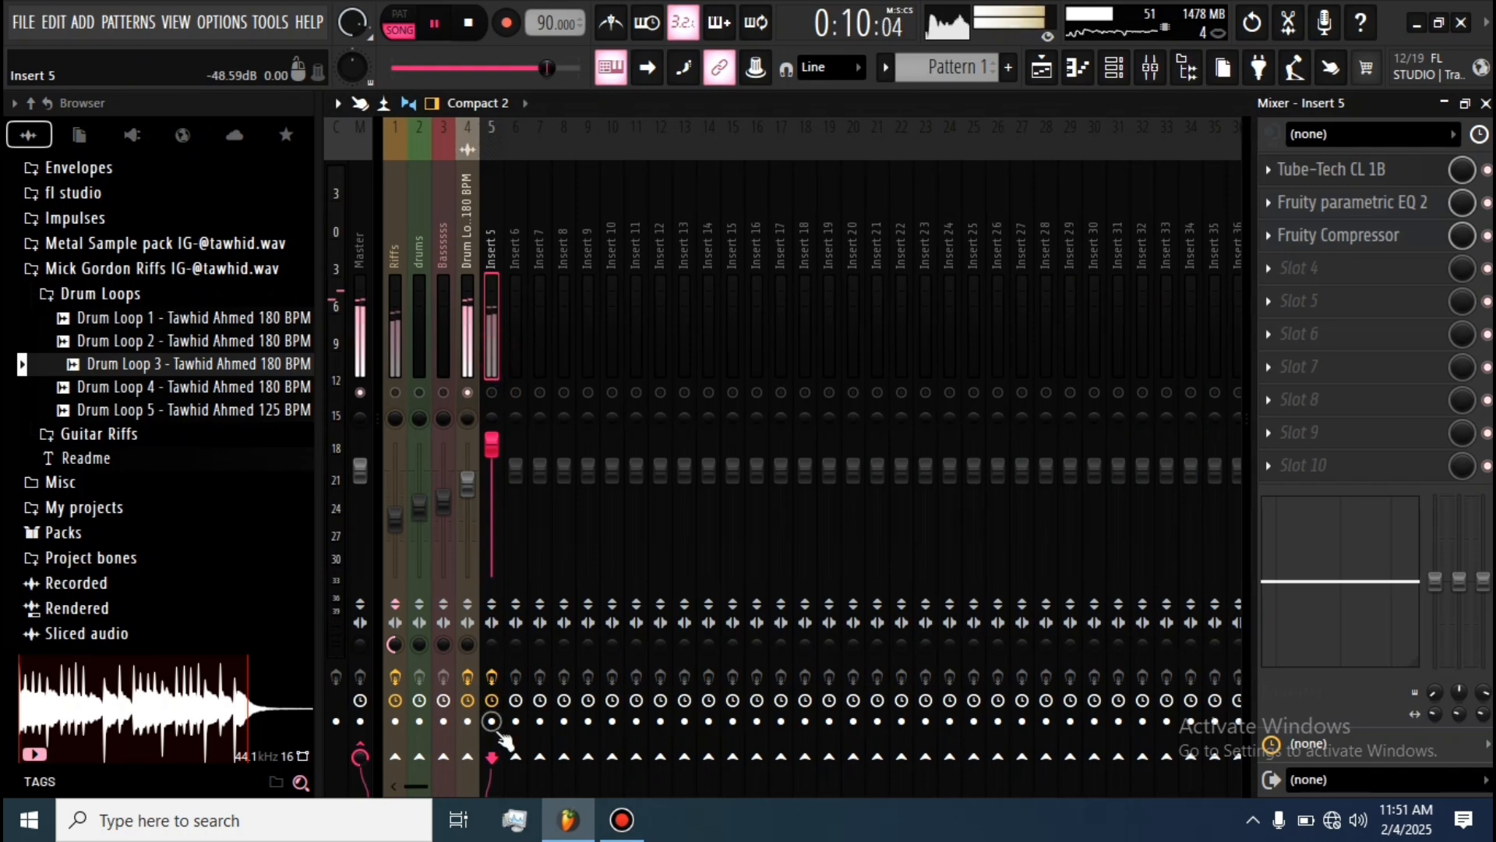
right_click(492, 700)
left_click(556, 689)
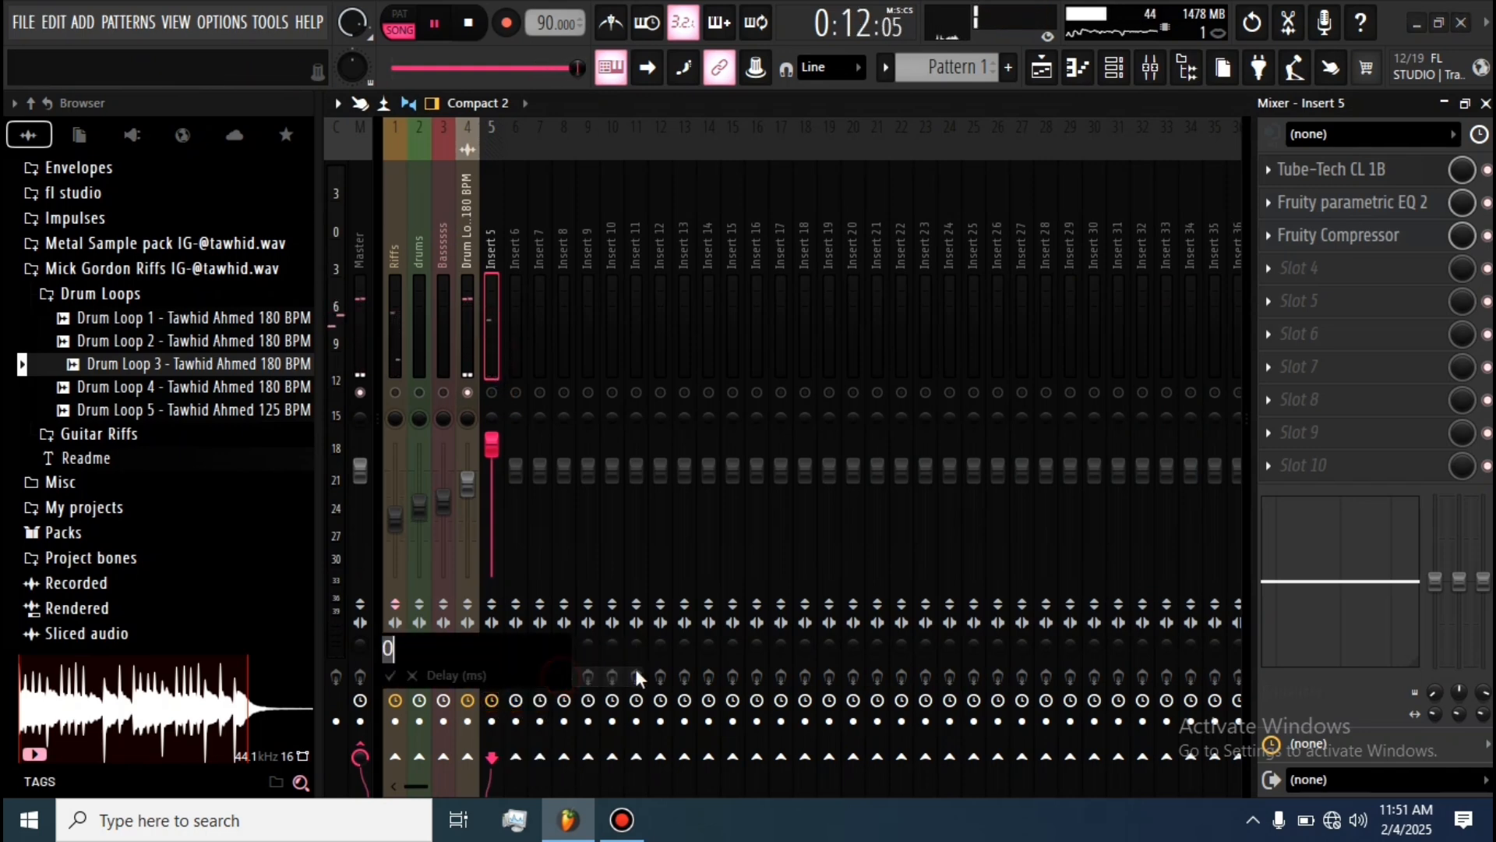
key("Return")
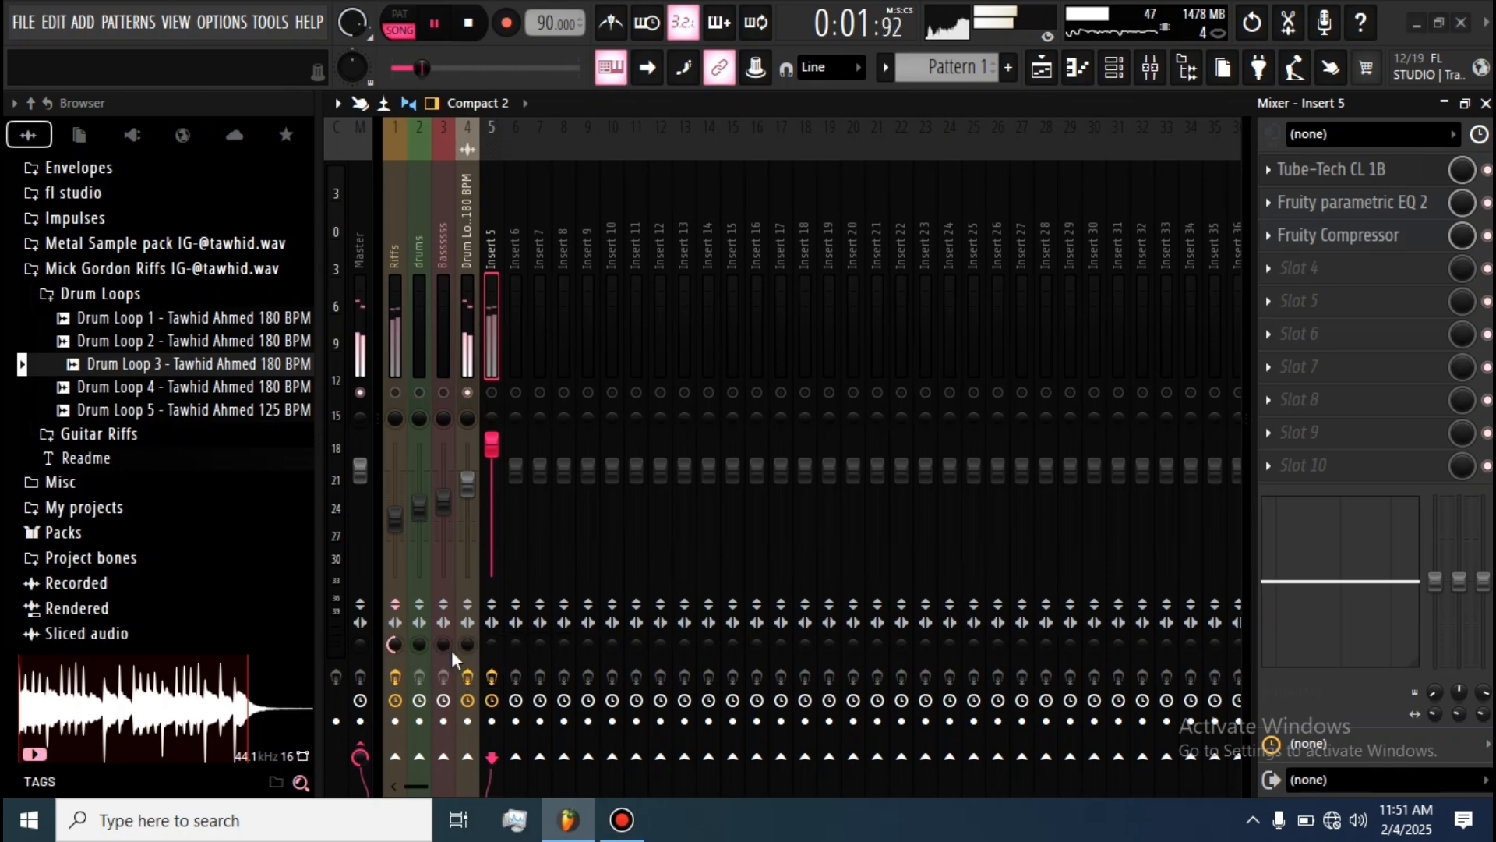
- Lower the Drum Loop 3 mixer track to 71% volume and unmute Insert 5 and Riffs
left_click(471, 364)
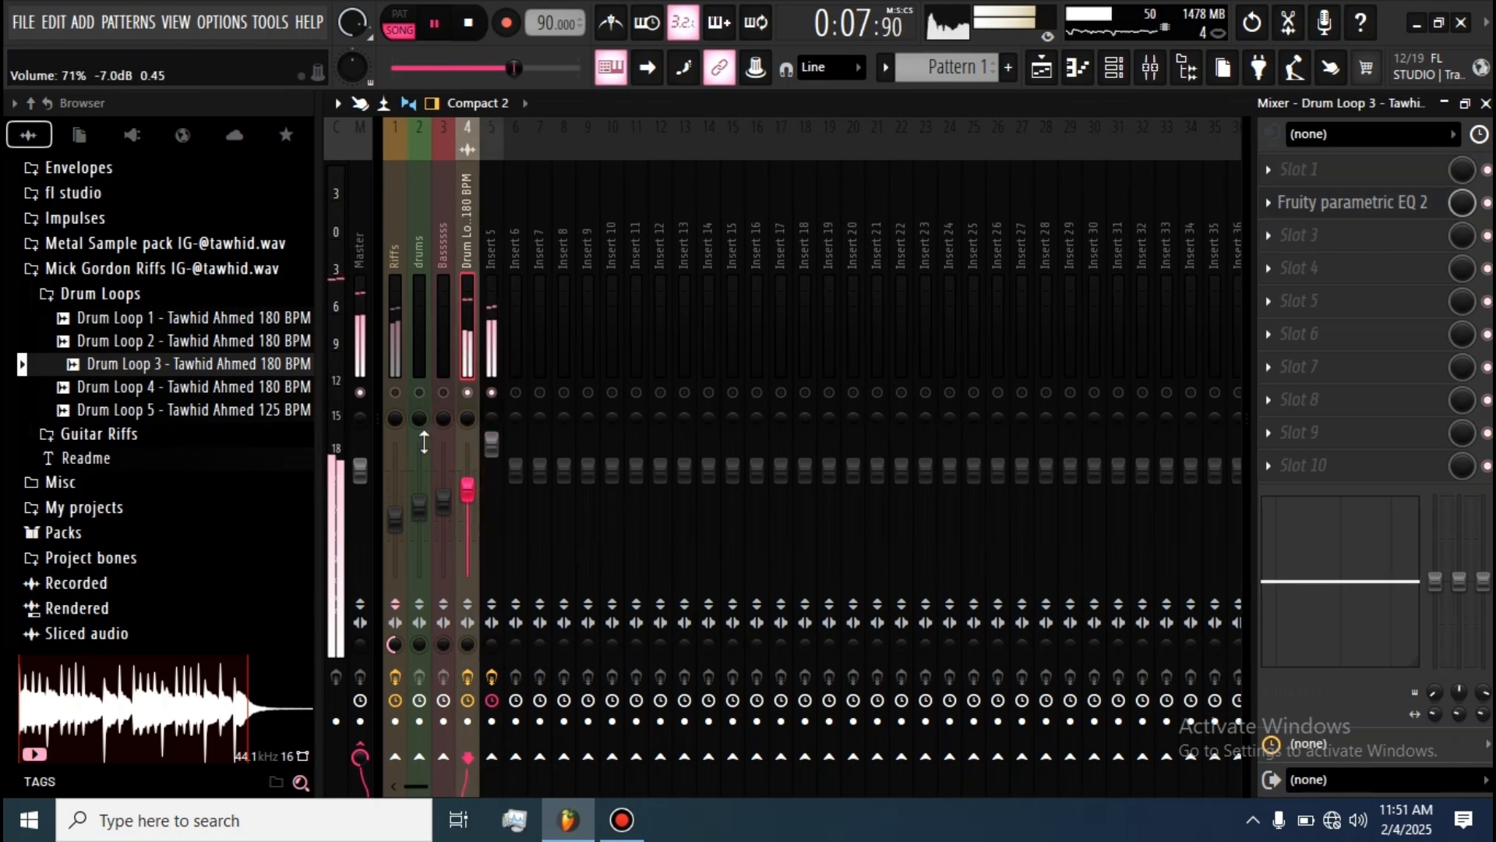
left_click(405, 343)
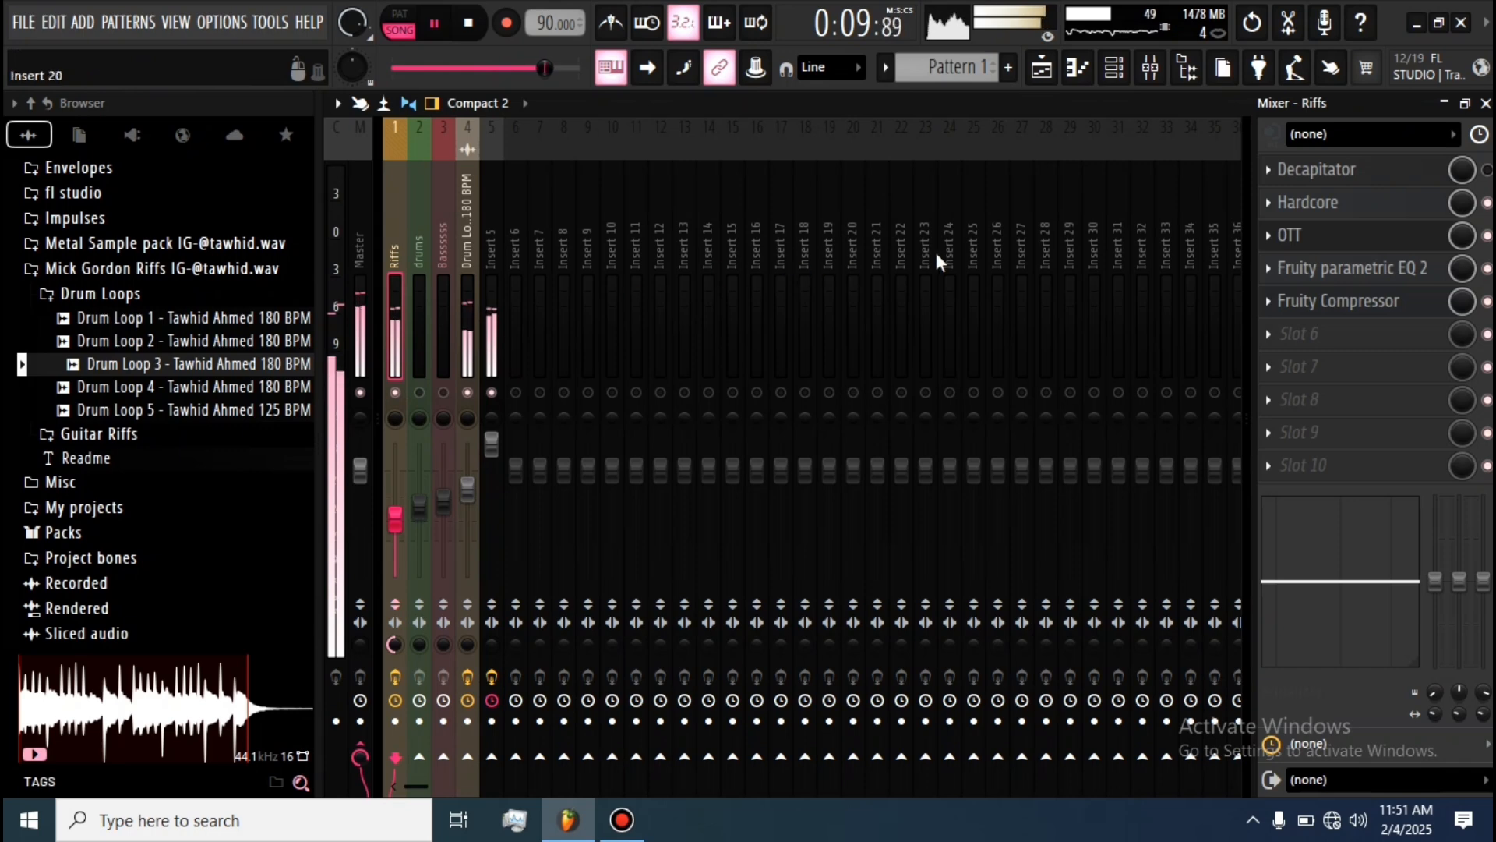
- Return to the playlist and make a time selection from bar 1 to the start of bar 5
left_click(1041, 72)
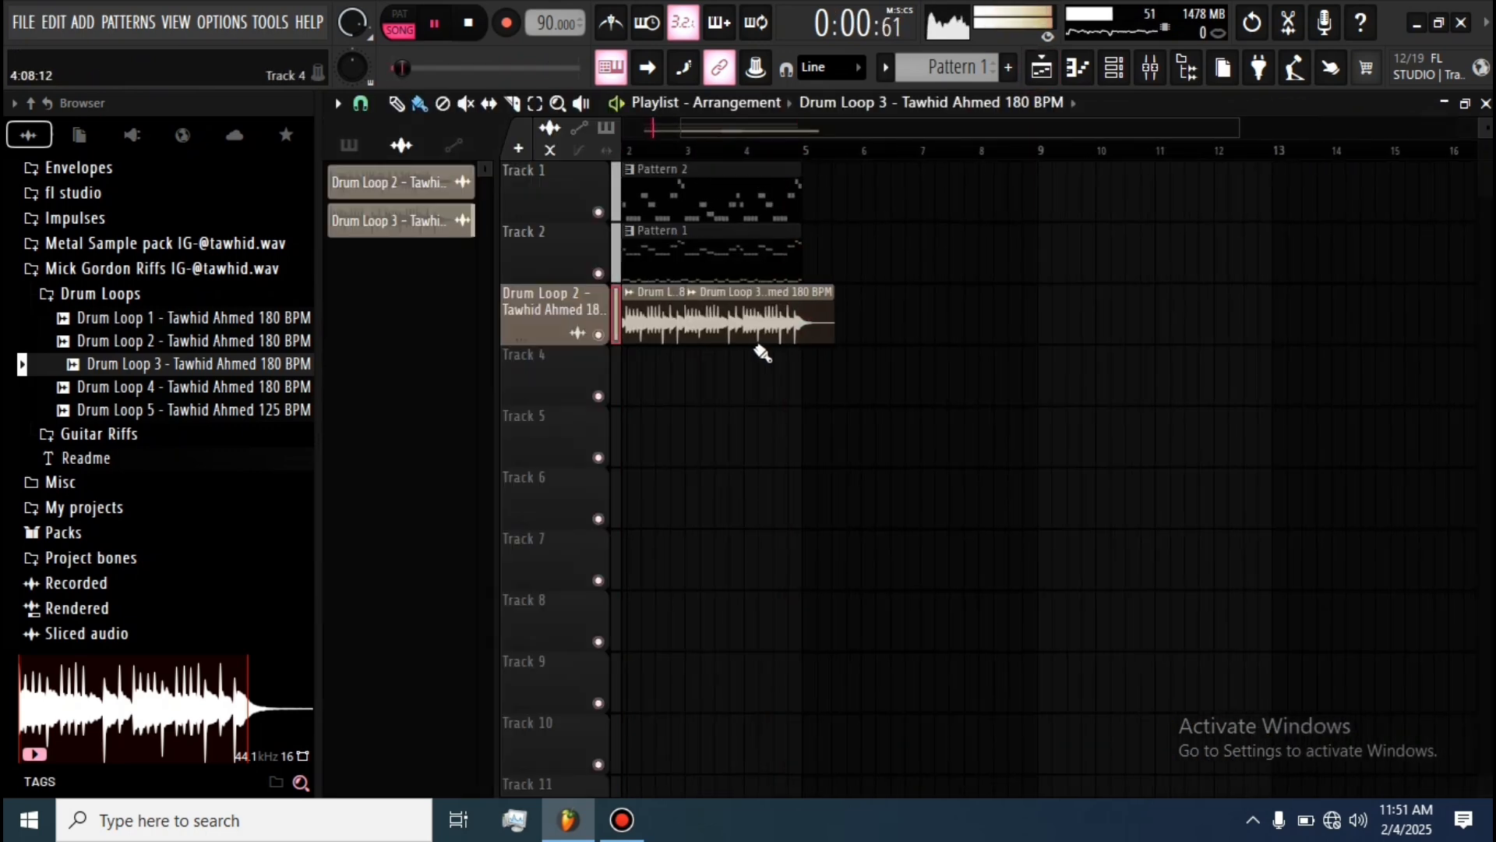
scroll(536, 411, "up", 1)
left_click_drag(812, 154, 625, 156)
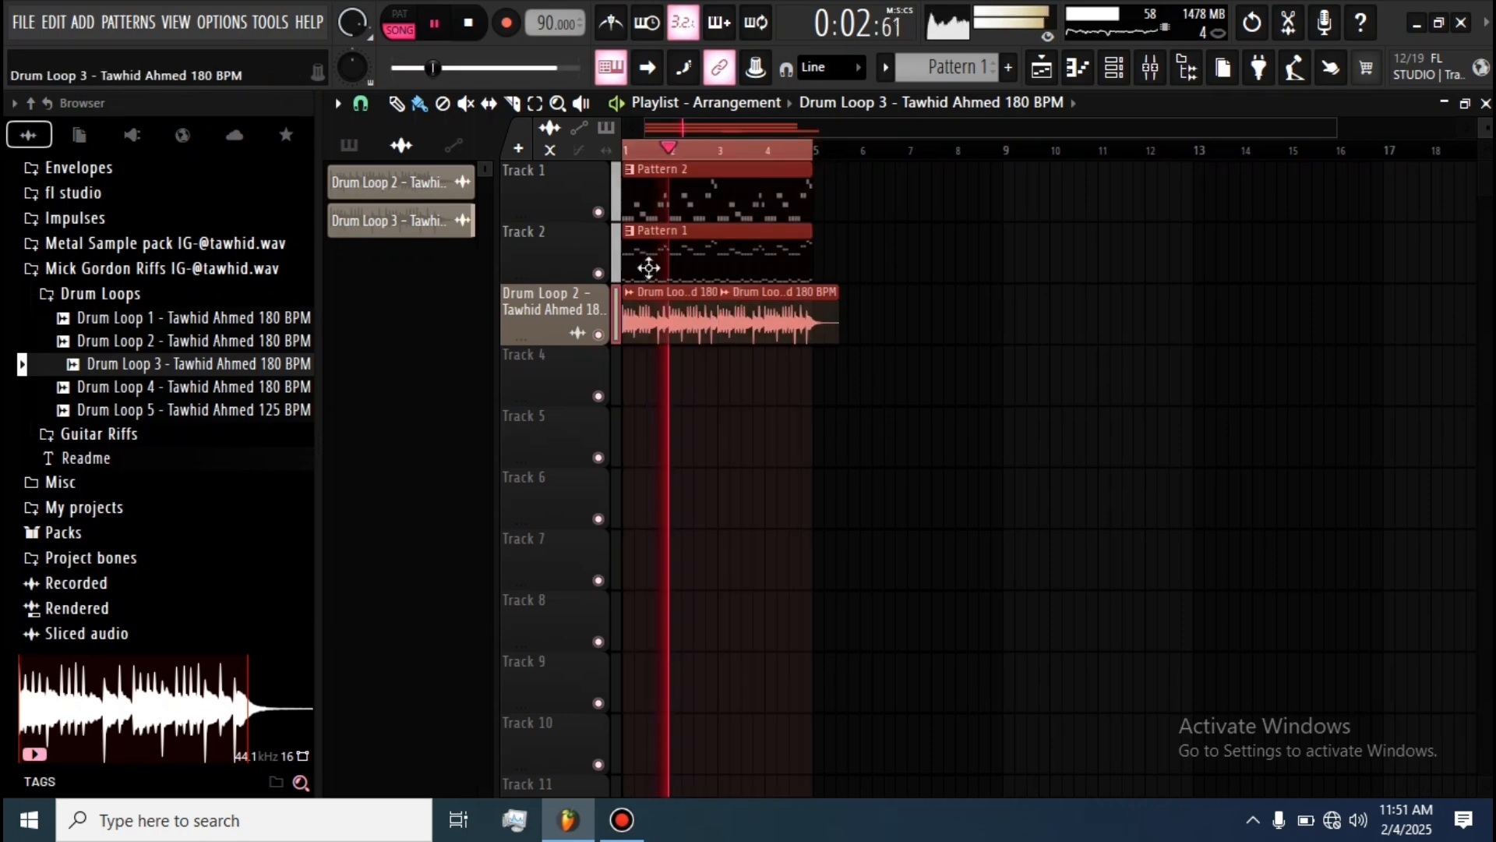
scroll(679, 450, "up", 3)
scroll(630, 543, "down", 1)
scroll(662, 499, "up", 2)
scroll(707, 449, "down", 2)
scroll(825, 422, "up", 1)
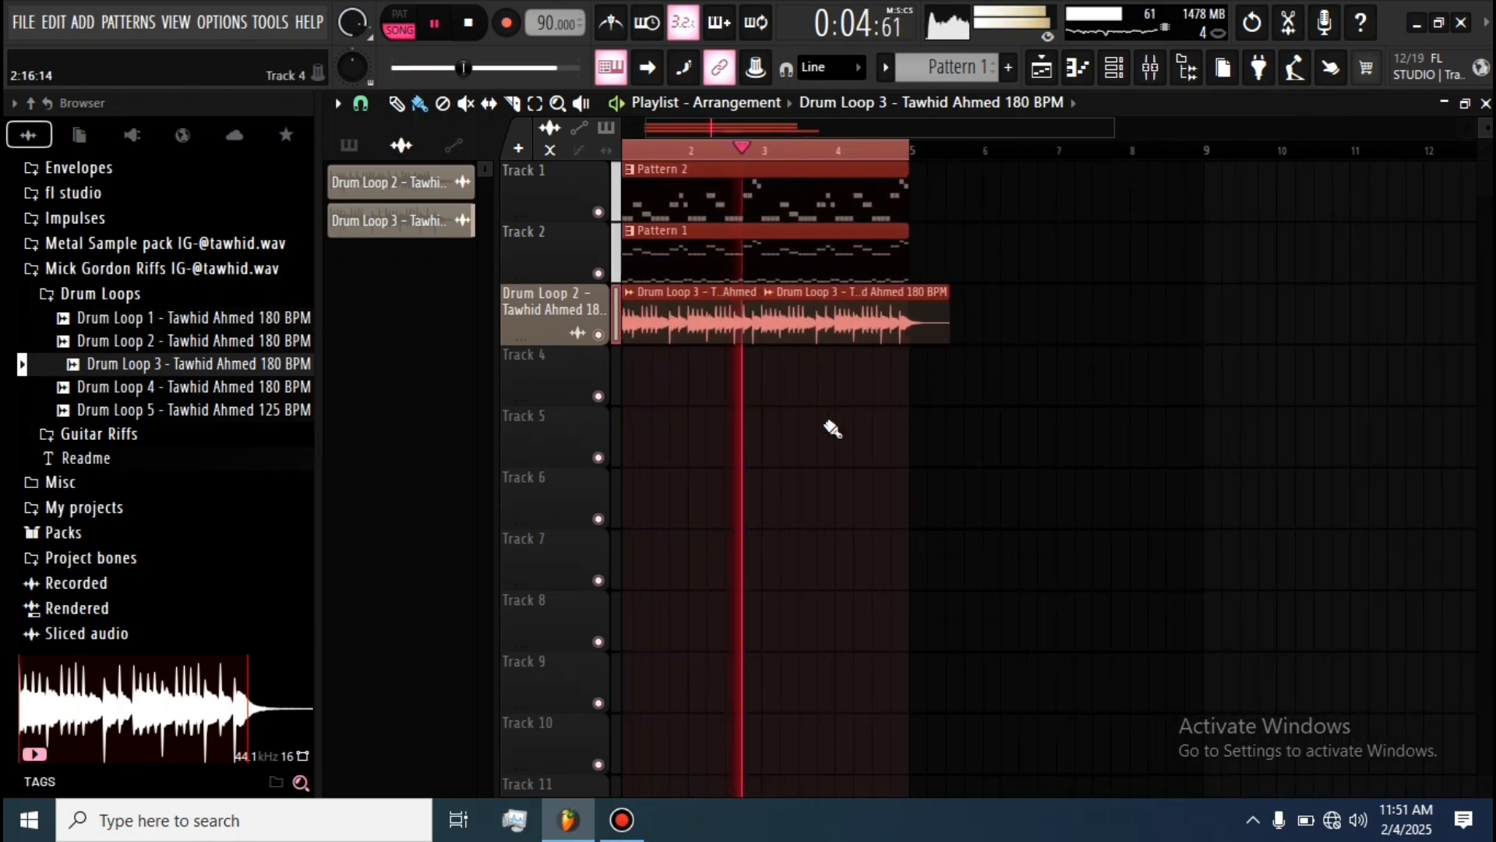
scroll(818, 444, "down", 2)
scroll(795, 474, "up", 2)
scroll(803, 481, "up", 1)
scroll(708, 508, "down", 2)
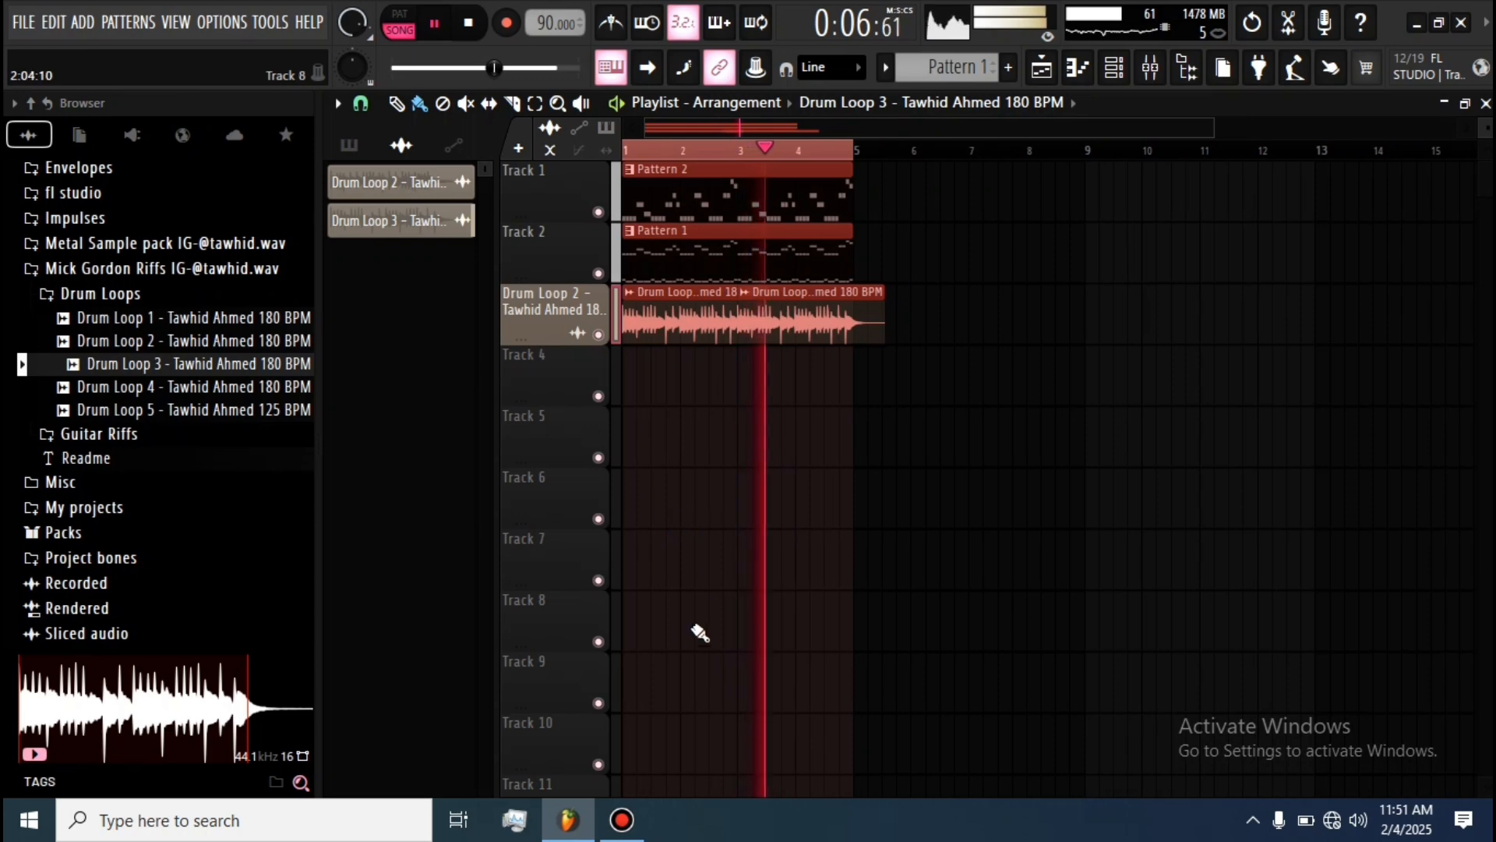
left_click(621, 819)
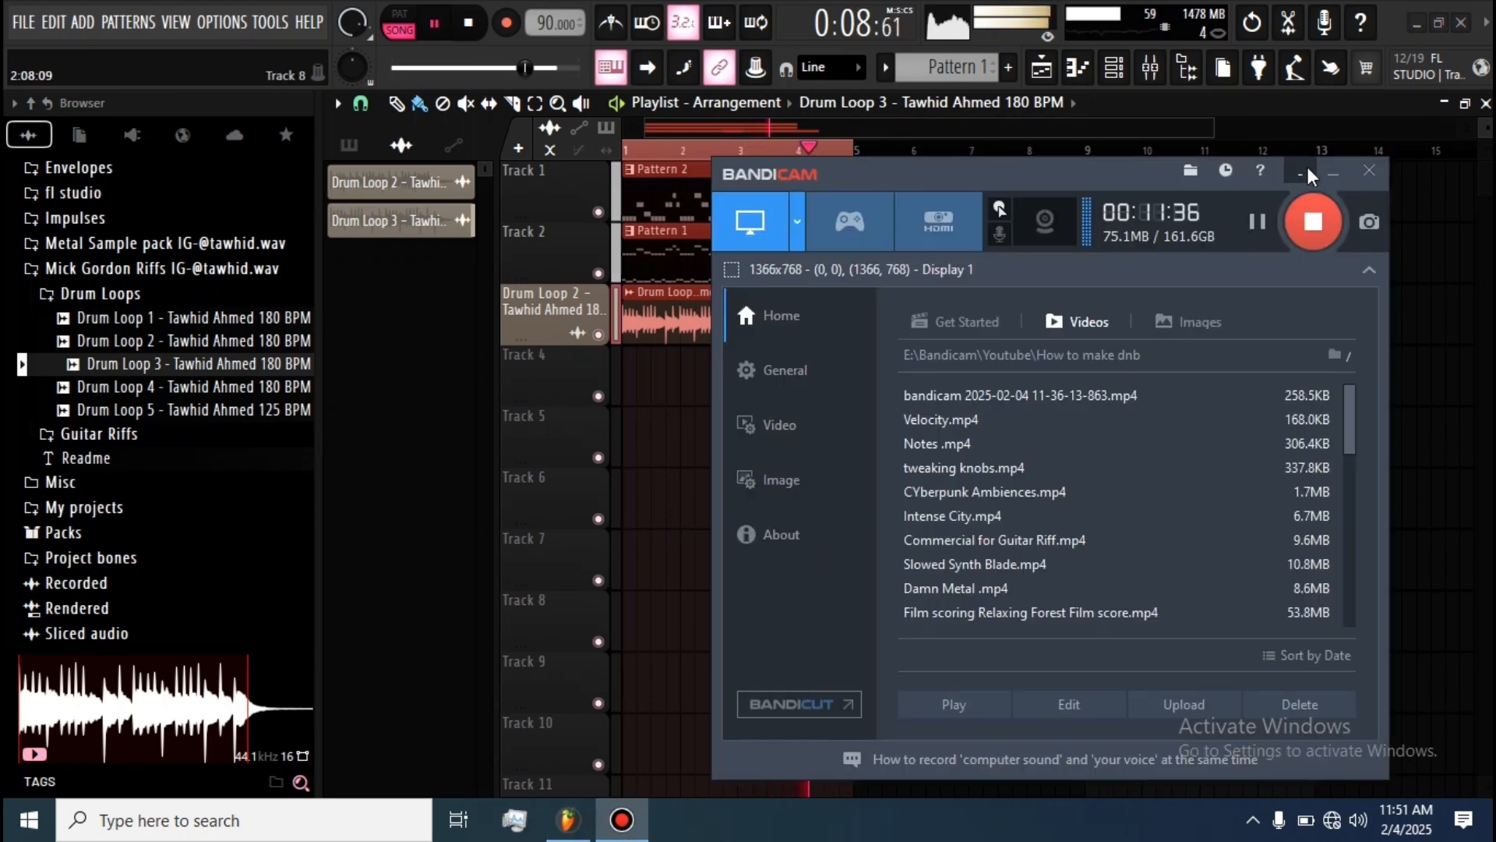
left_click(1329, 173)
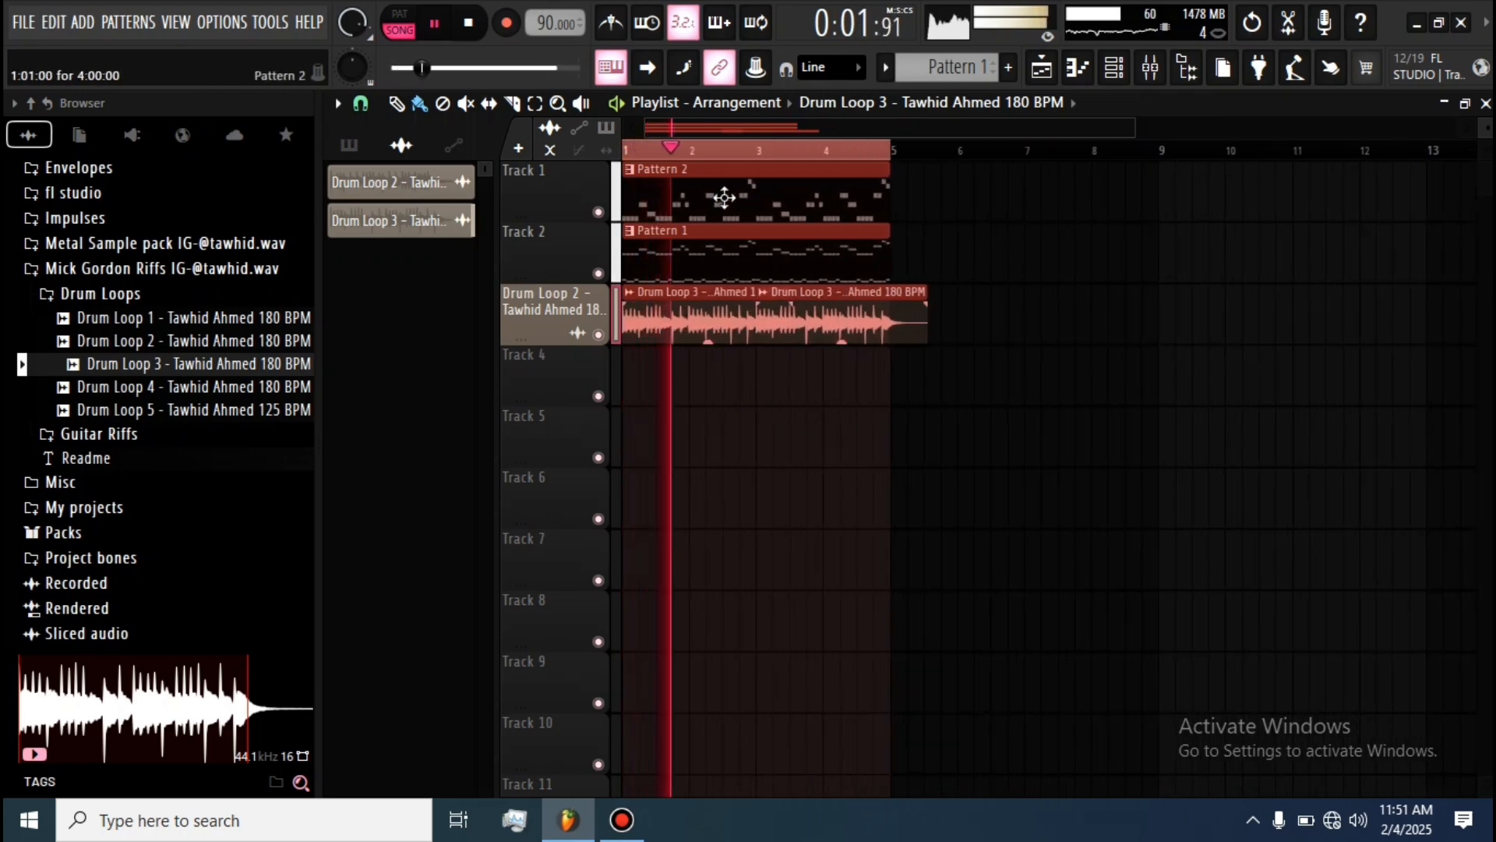
- Open the channel rack and show only the Unsorted channel group
left_click(957, 220)
right_click(1027, 207)
left_click(1115, 67)
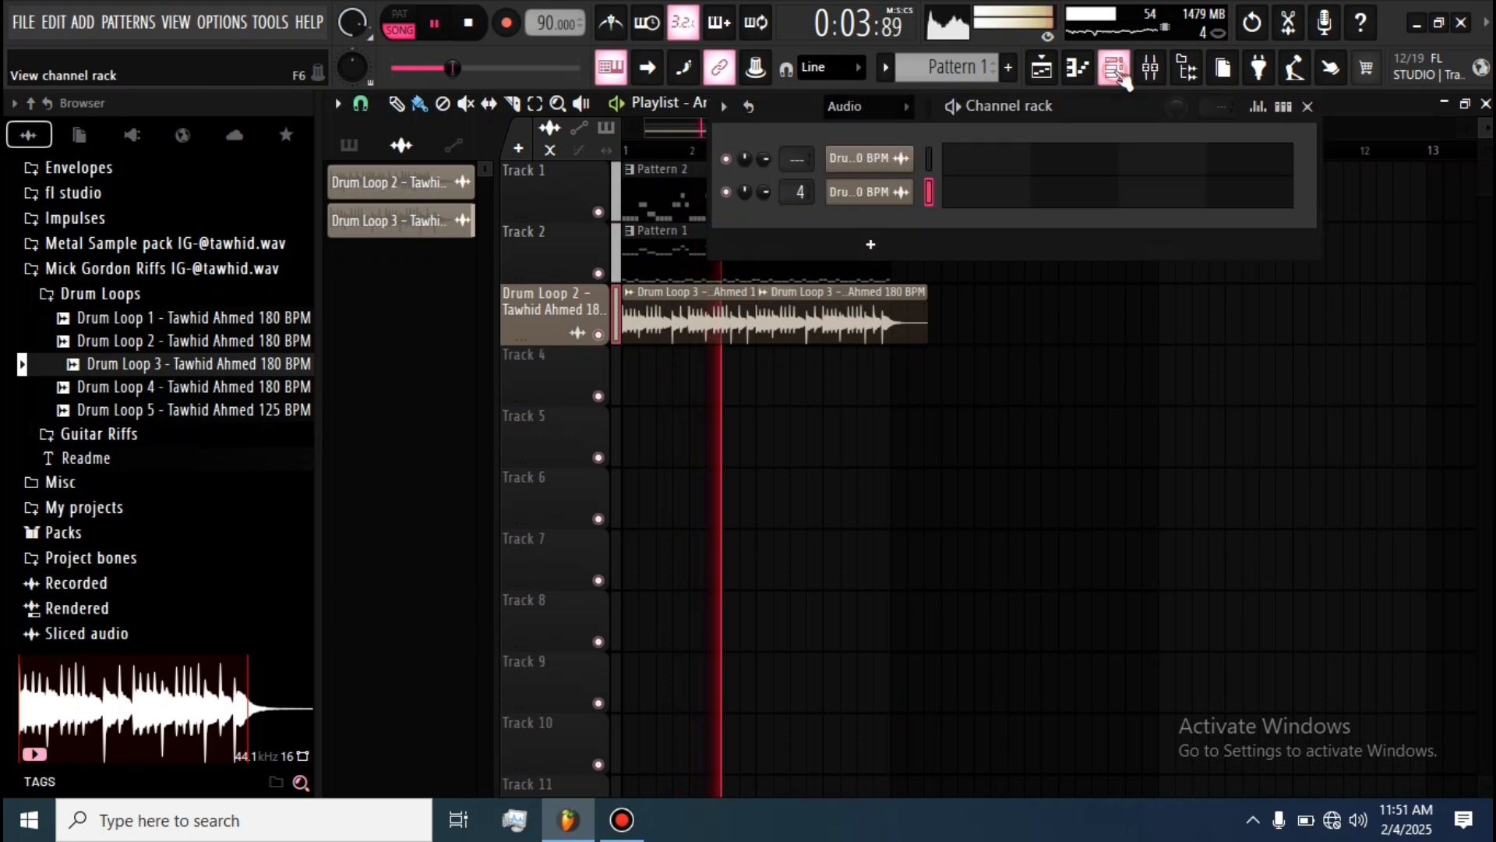
left_click(876, 115)
left_click(854, 180)
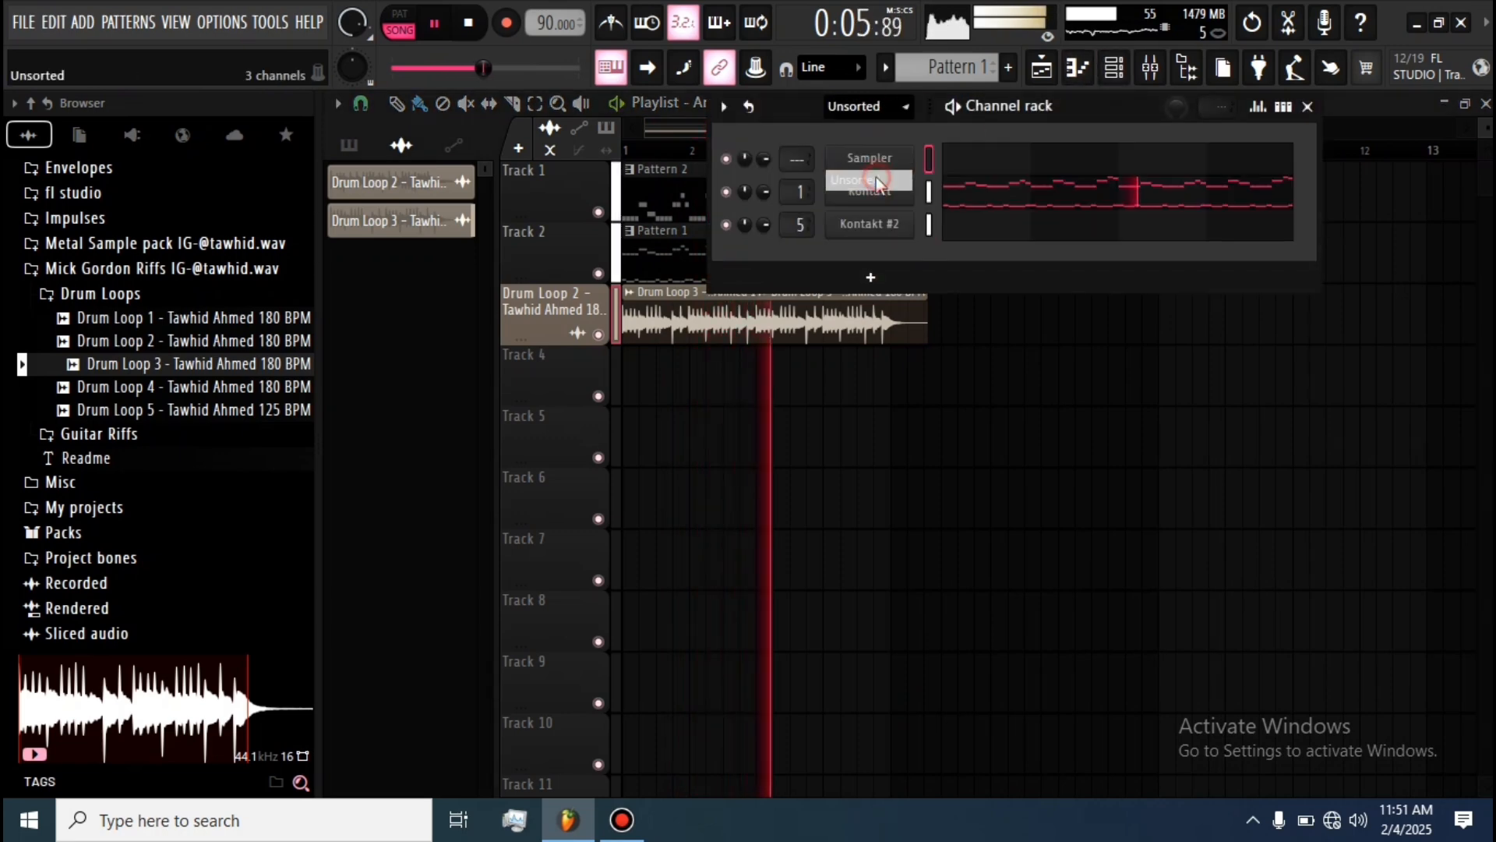
scroll(116, 487, "up", 3)
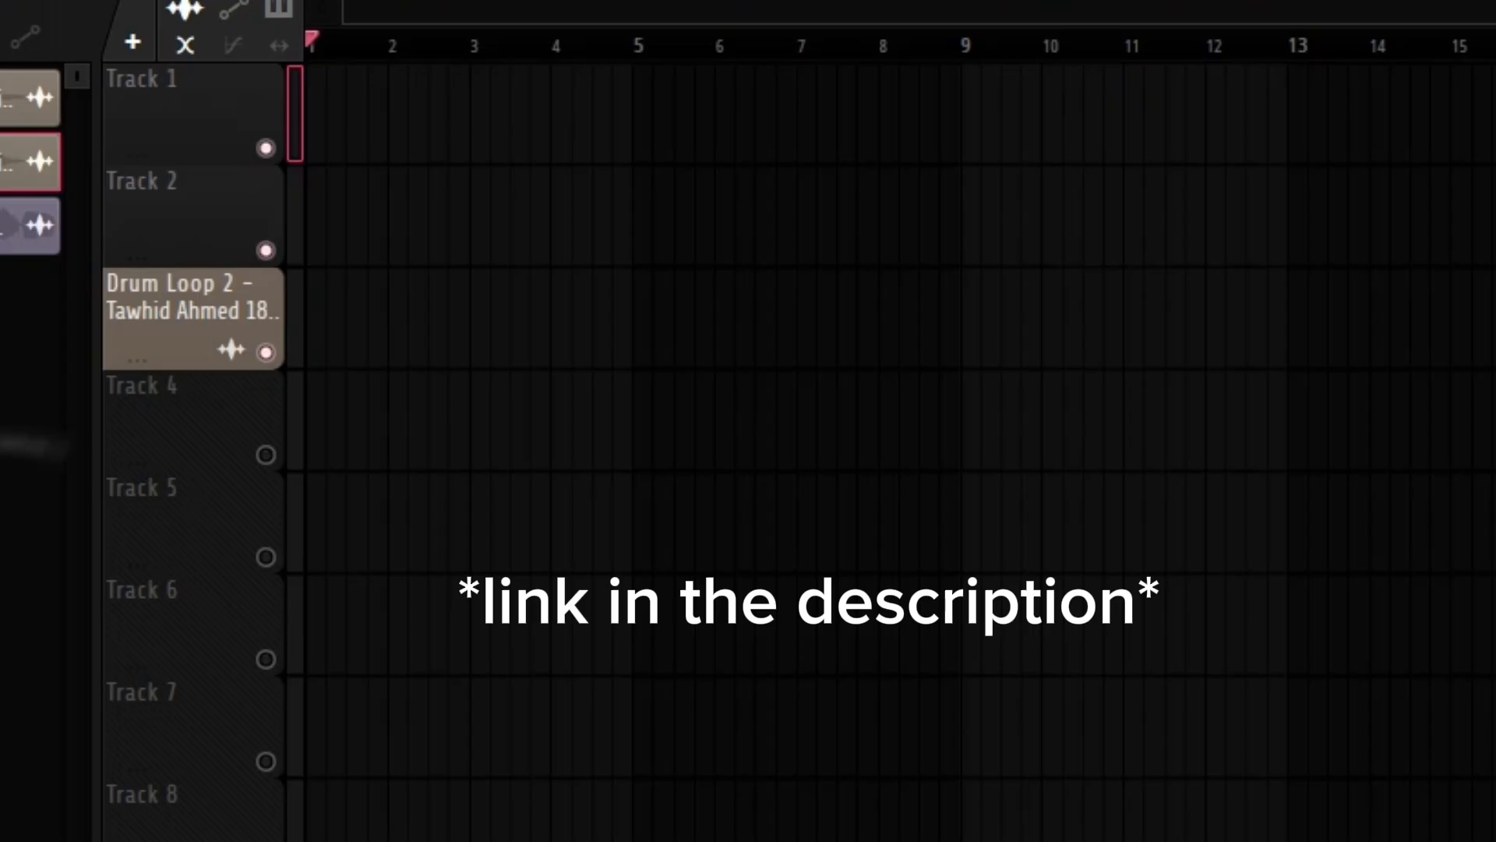
- Place Metal Guitar Riff 9 at bar 1 of Track 1 and Metal Guitar Riff 7 on Track 2 shortly before bar 5
left_click_drag(47, 475, 267, 107)
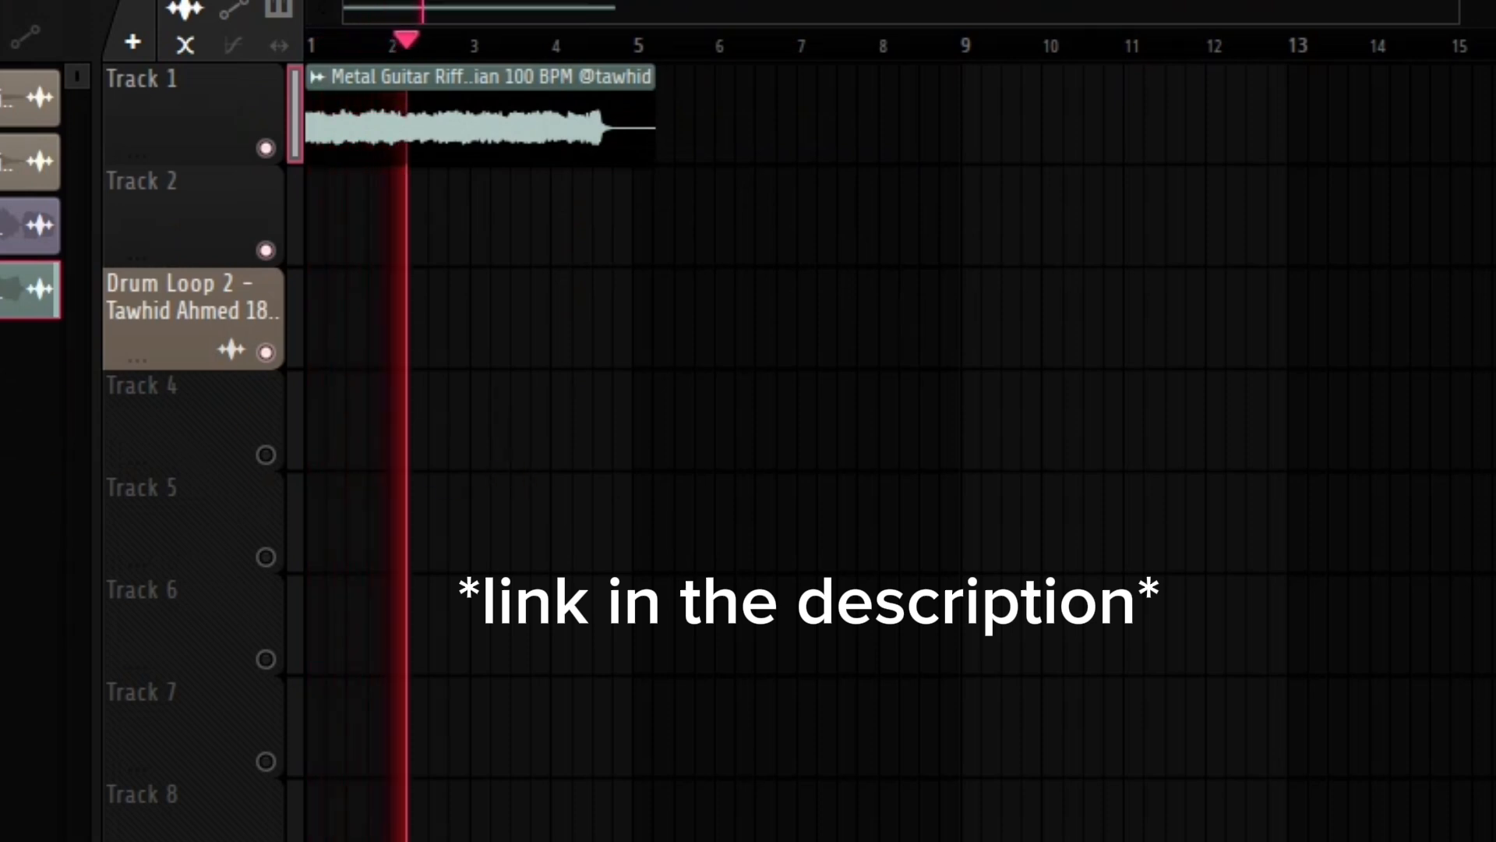
left_click_drag(15, 468, 608, 237)
scroll(675, 248, "up", 2)
scroll(675, 248, "down", 2)
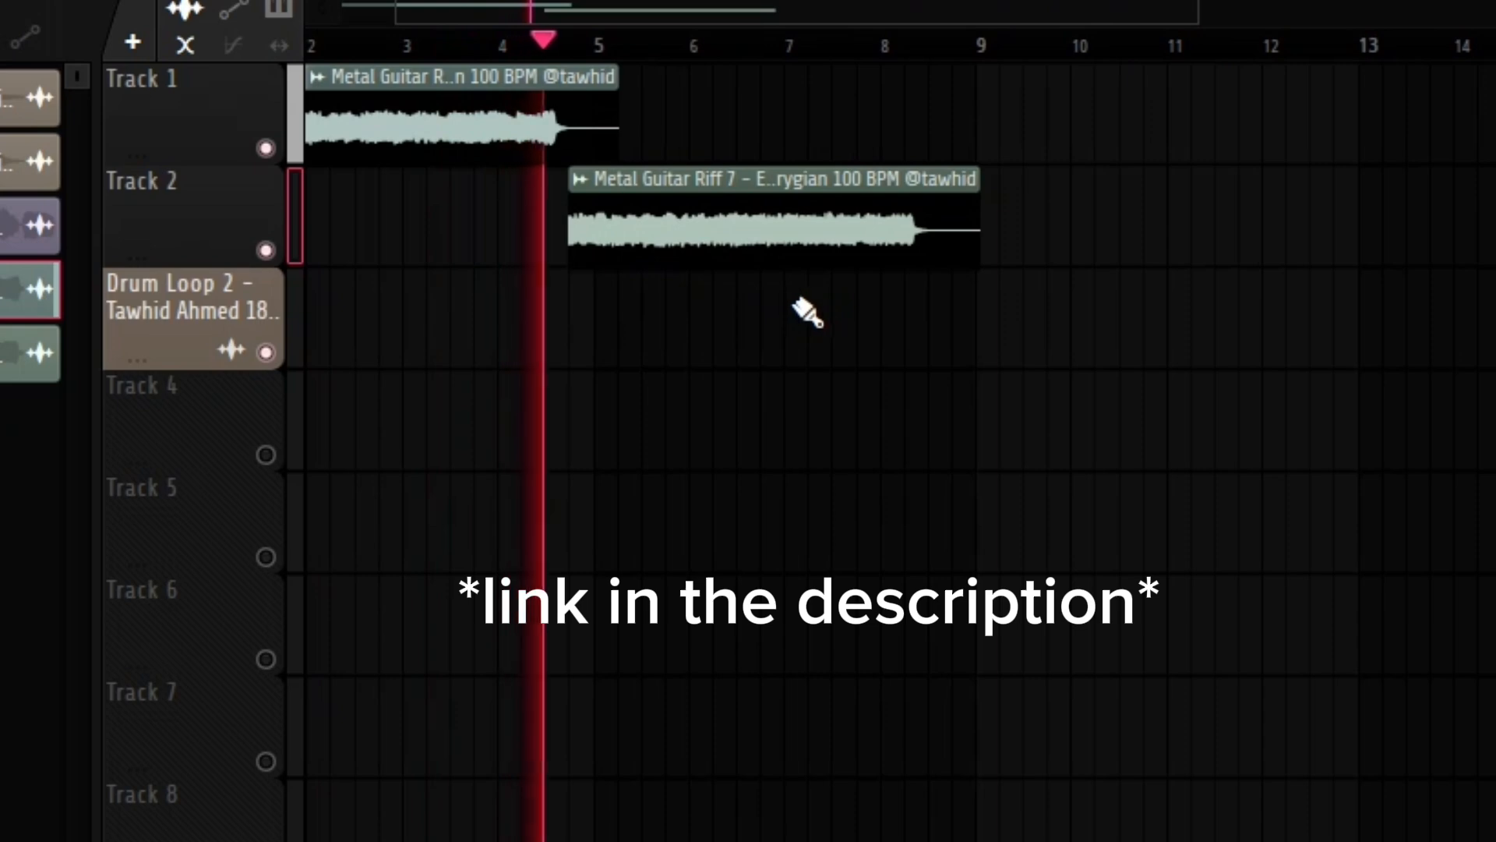
scroll(545, 333, "up", 1)
scroll(538, 359, "down", 2)
scroll(525, 377, "up", 1)
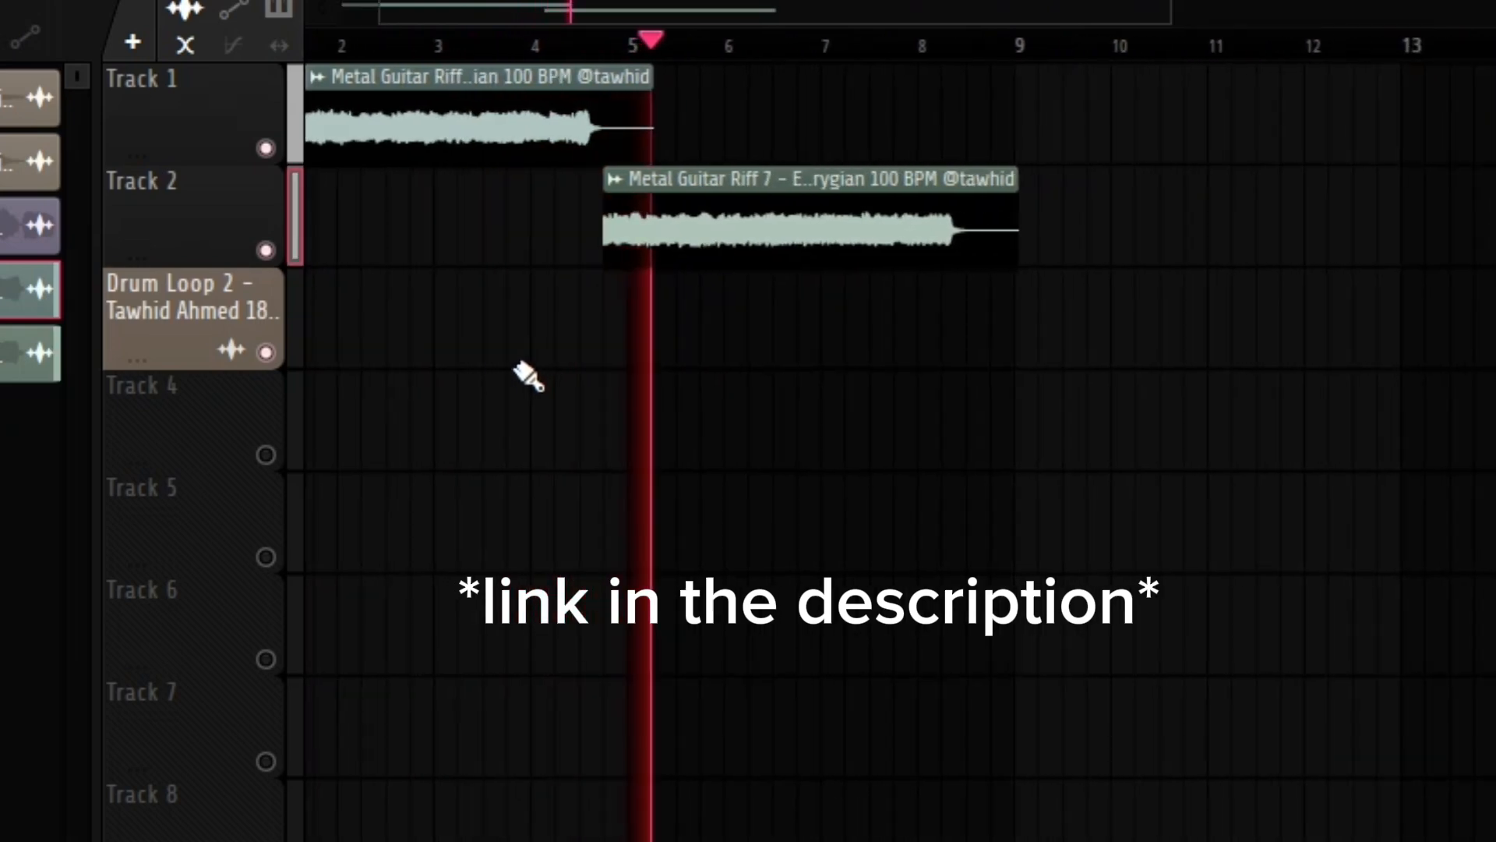
scroll(525, 378, "down", 2)
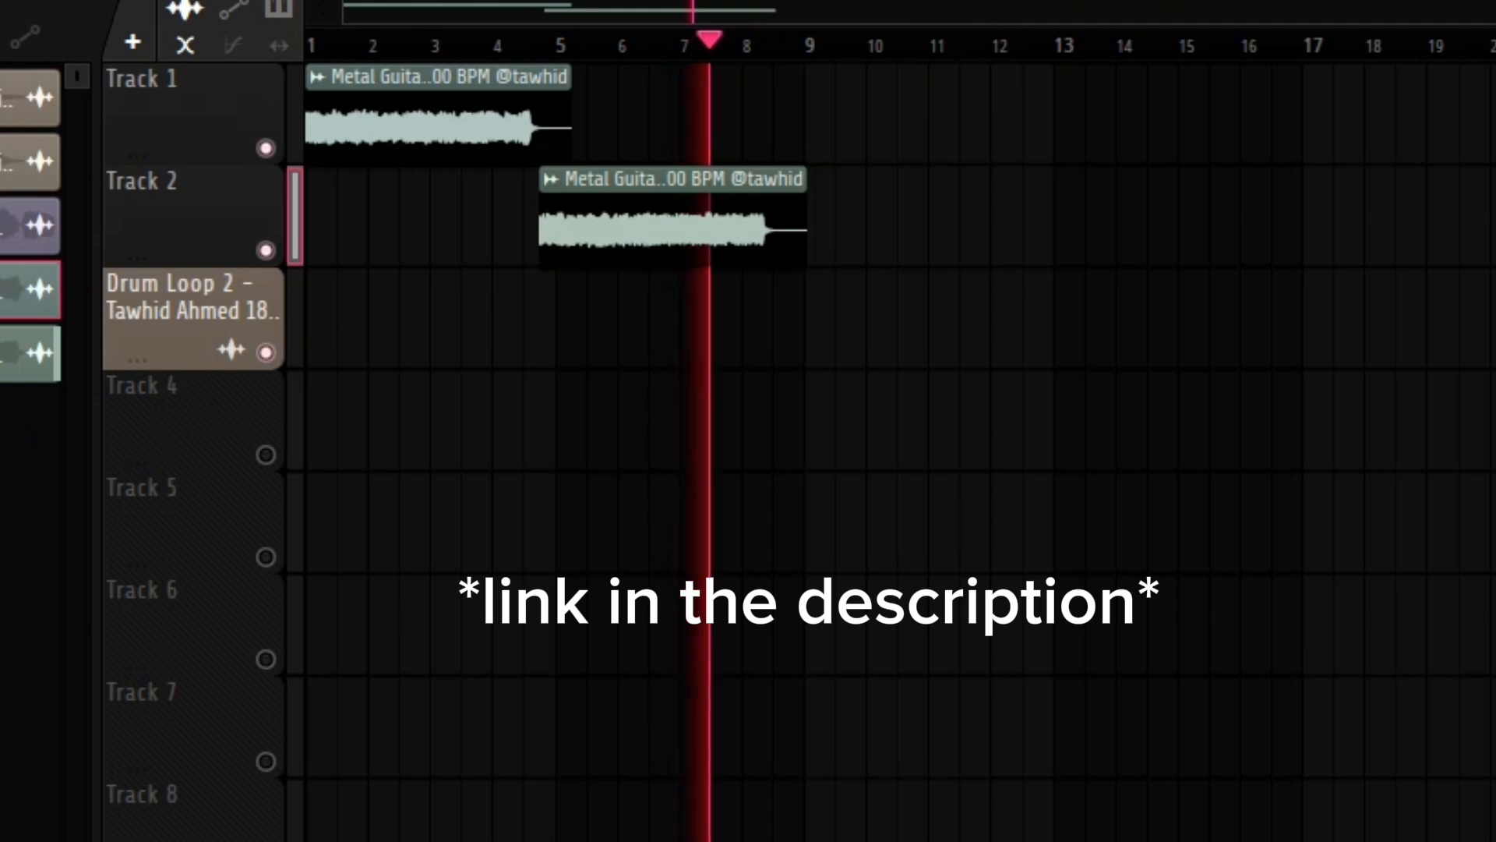
- Place the 125 BPM Metal Guitar Riff 10 on the third track shortly before bar 9 and play it from its start
left_click_drag(15, 448, 778, 328)
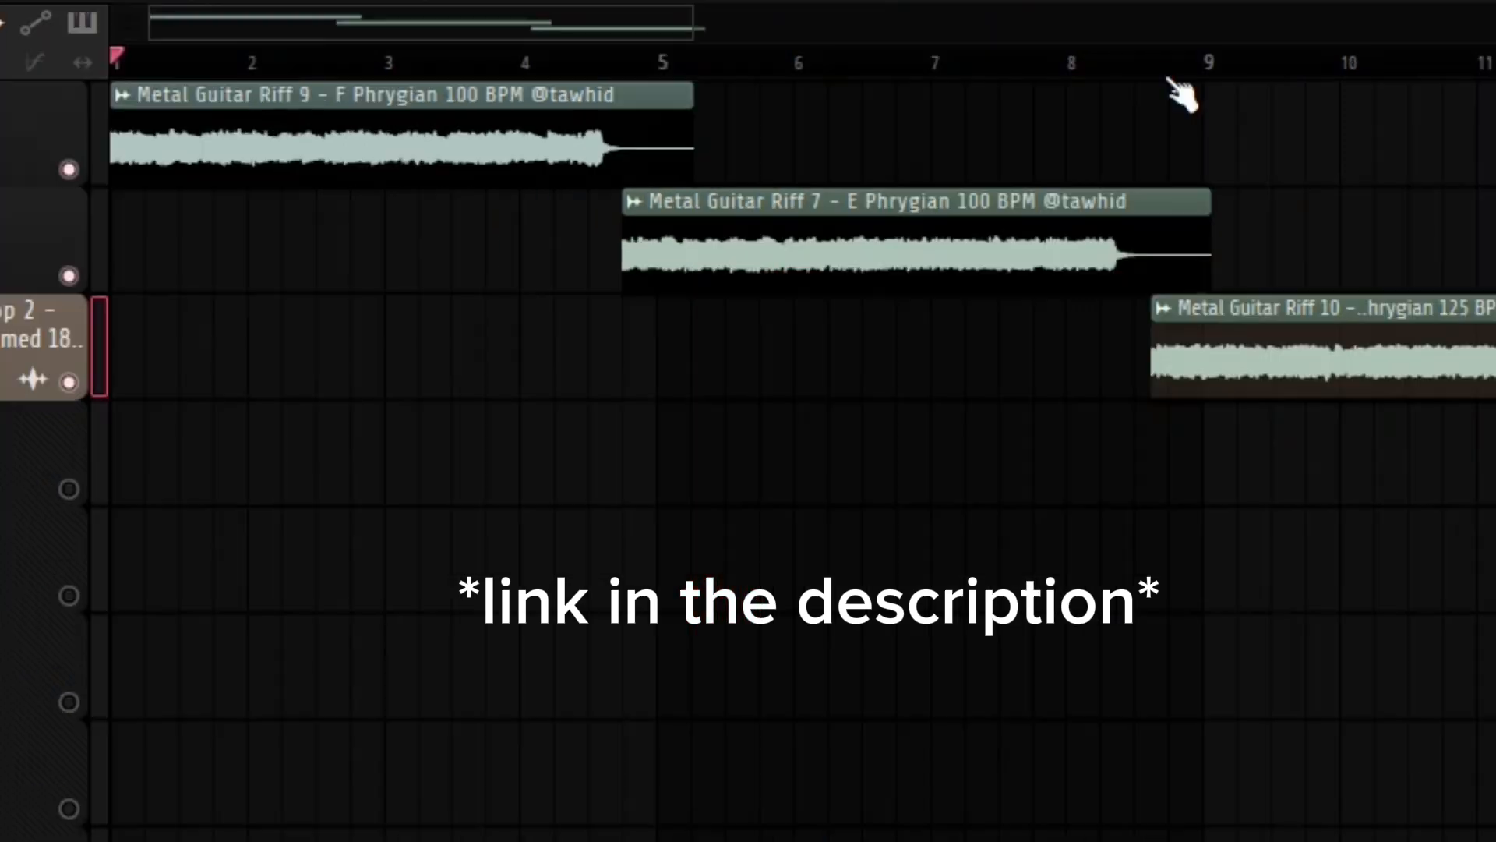
left_click(1170, 76)
key("space")
scroll(1169, 437, "down", 2)
scroll(1227, 468, "right", 4)
scroll(990, 480, "down", 1)
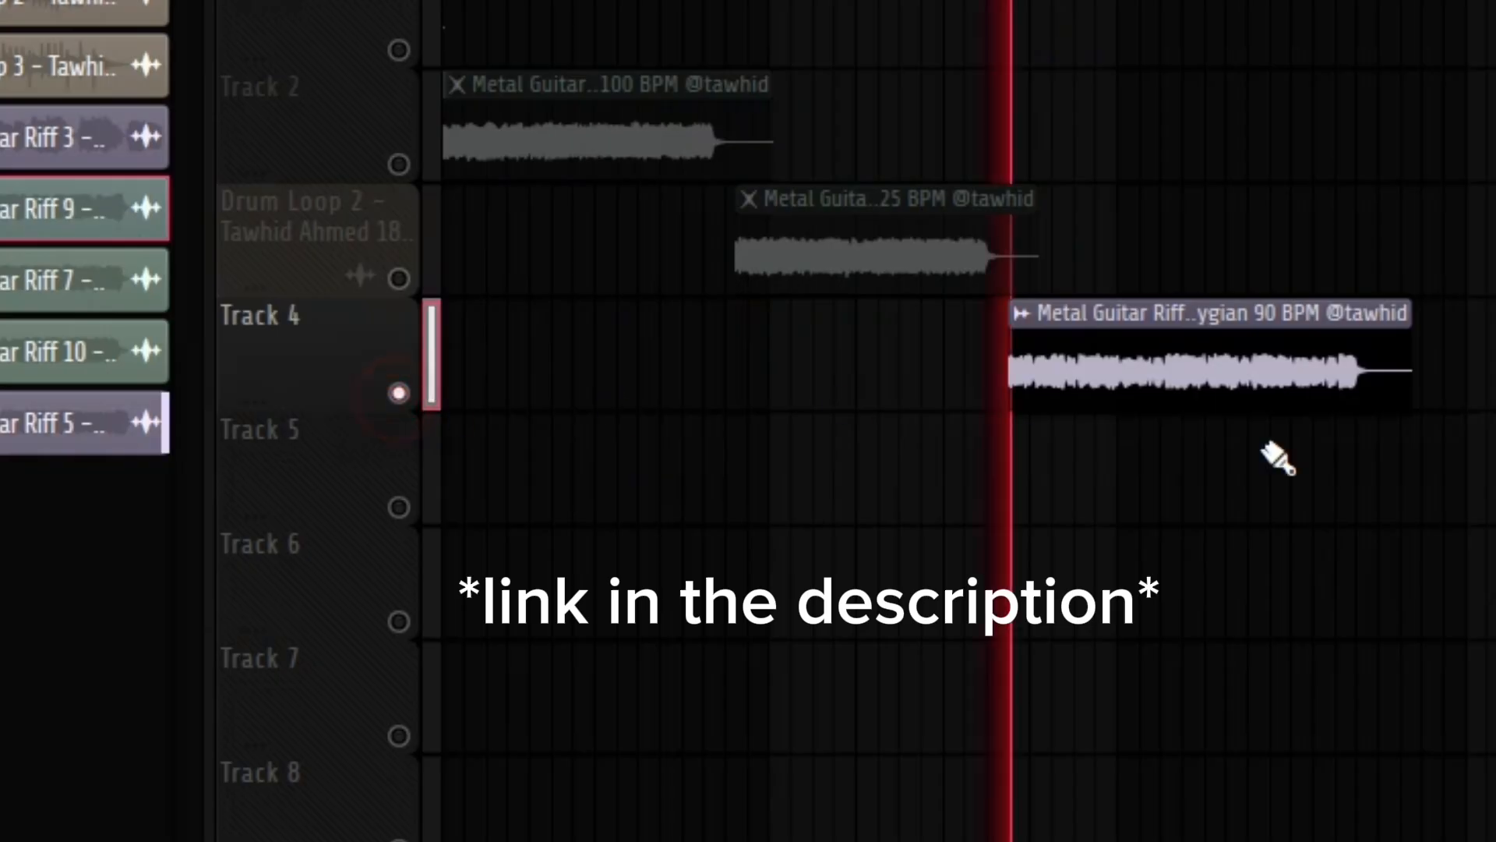
scroll(1085, 518, "down", 6)
scroll(1037, 450, "up", 2)
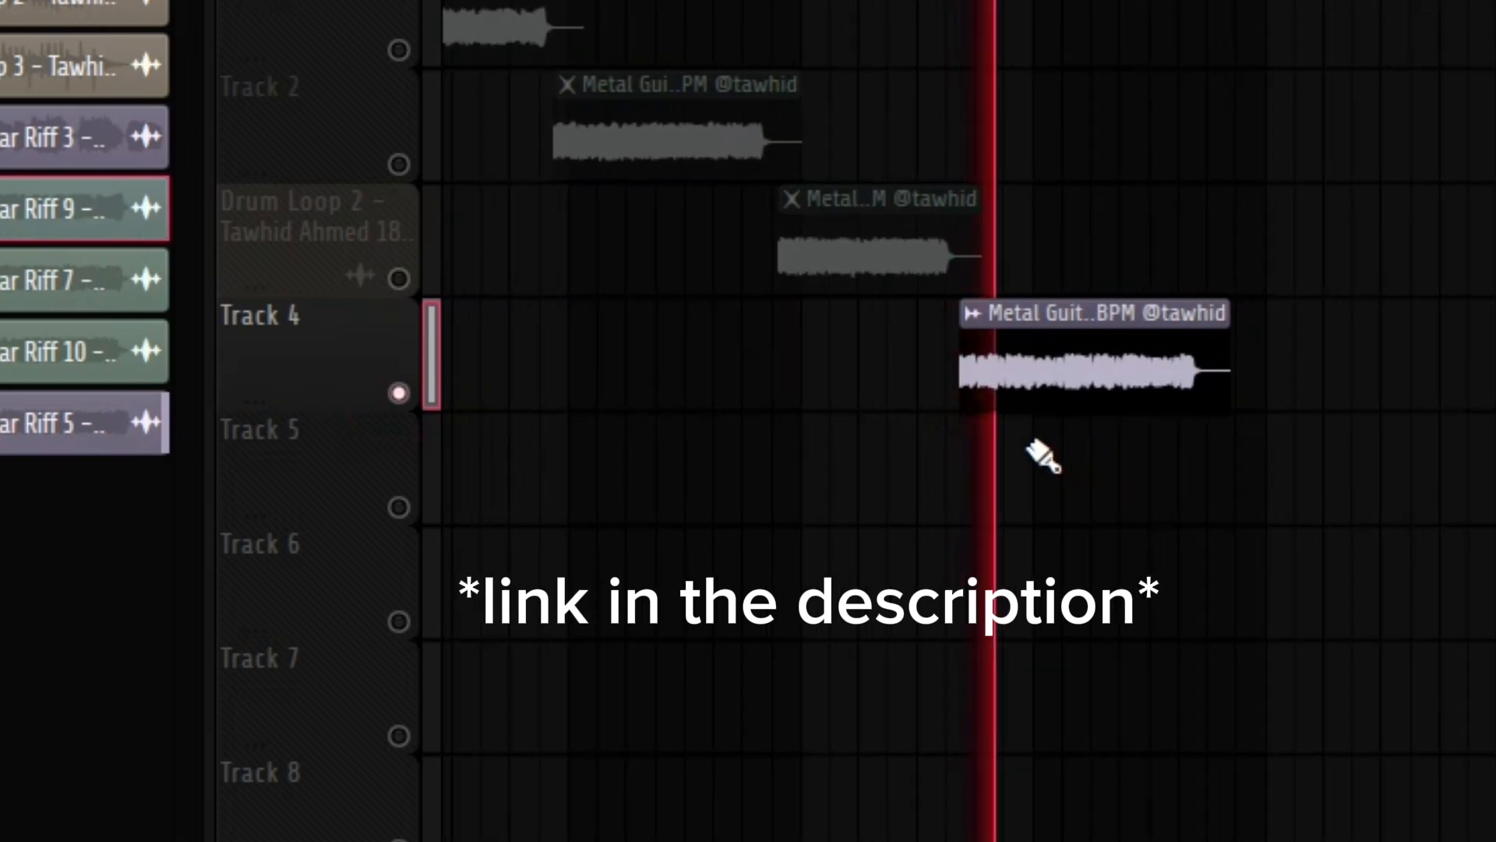
scroll(1038, 503, "down", 1)
scroll(1044, 511, "up", 2)
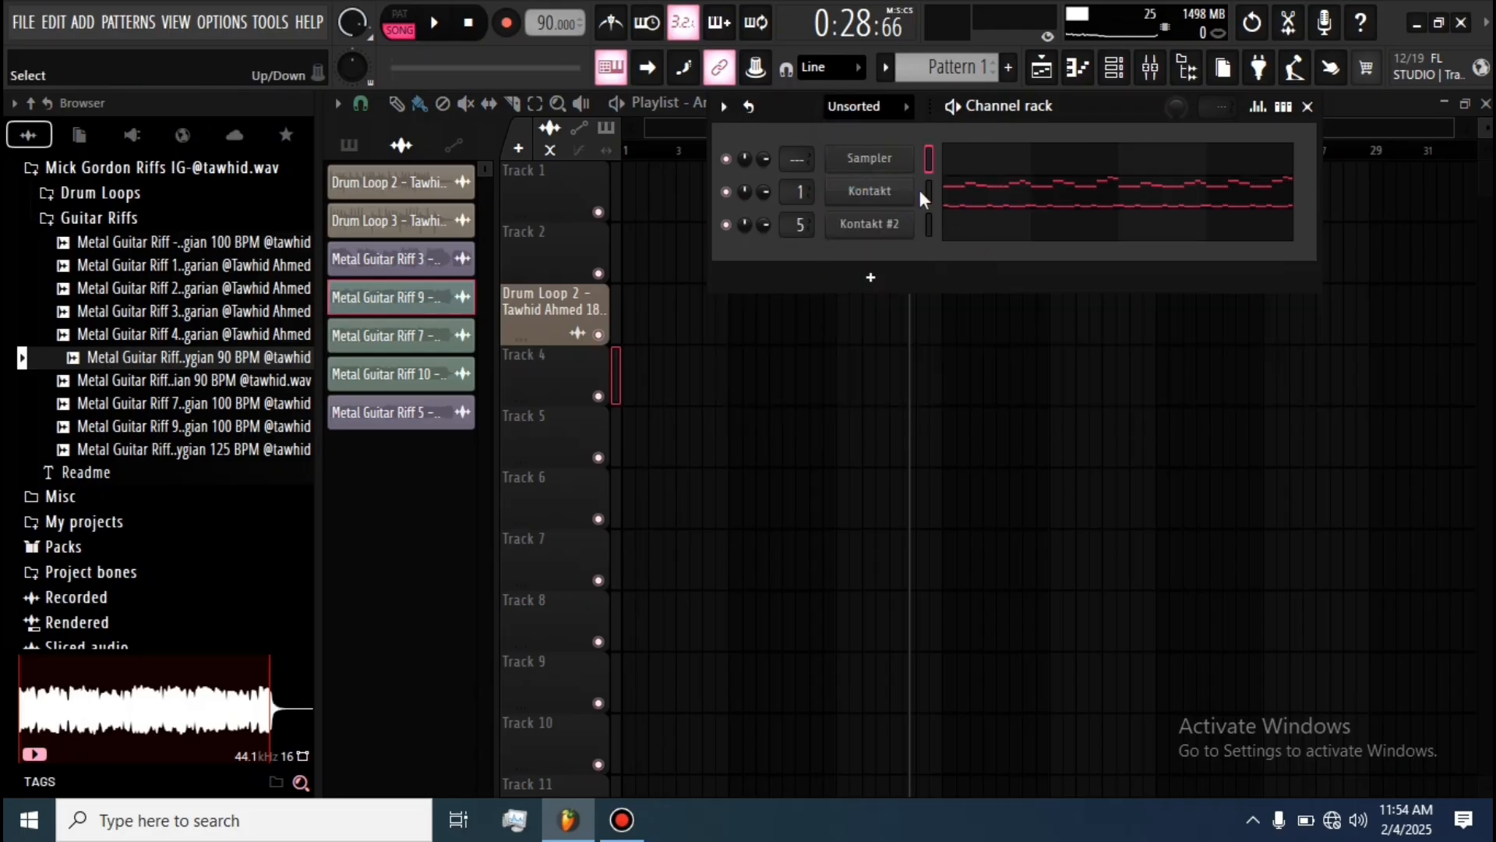
- Open the first Kontakt channel and purge all samples of the Cabal 8 Crunch instrument
left_click(900, 201)
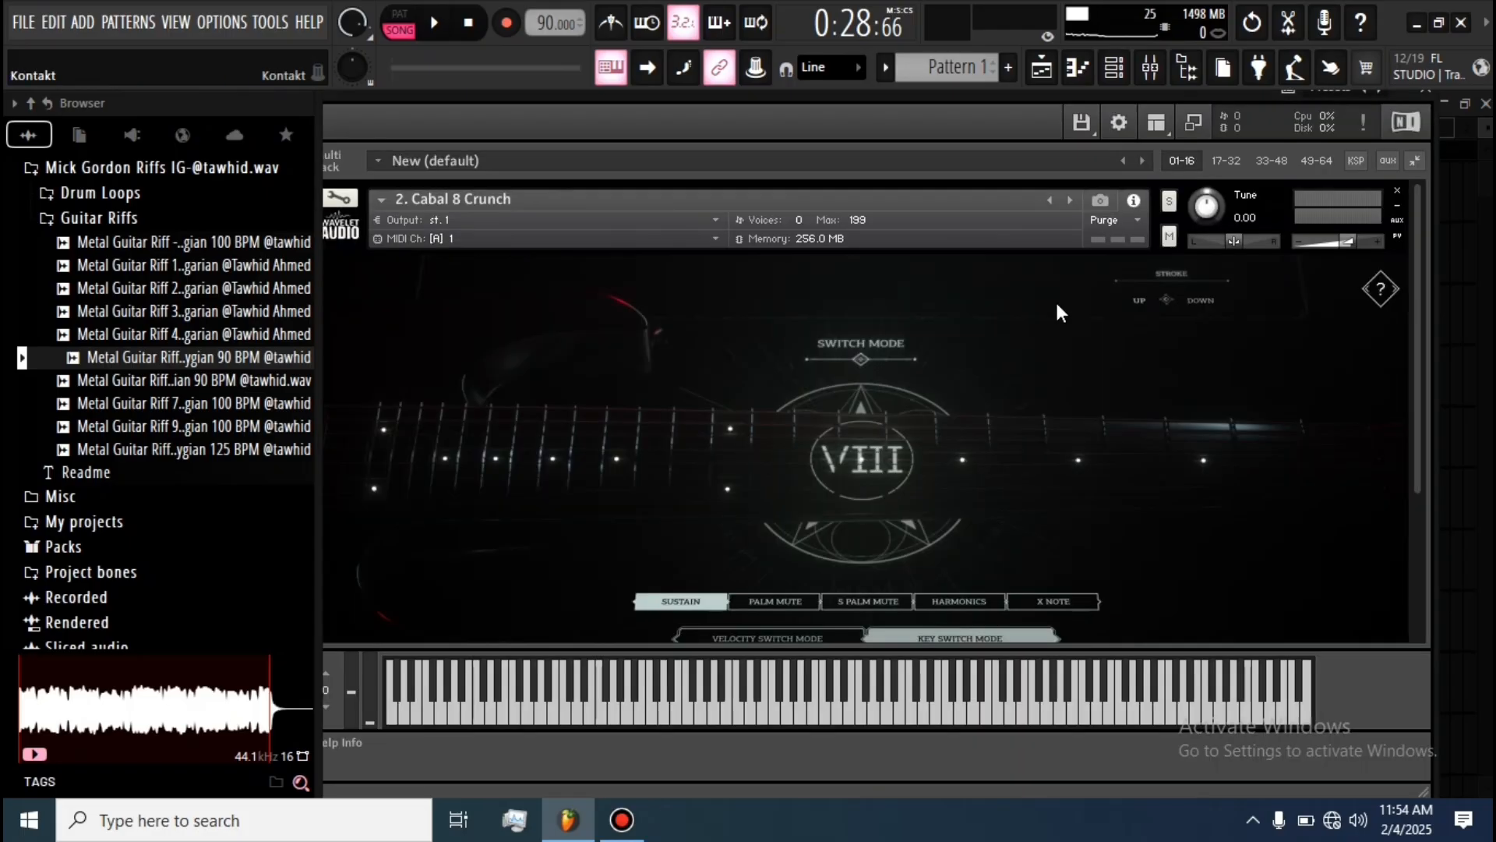
left_click(1136, 218)
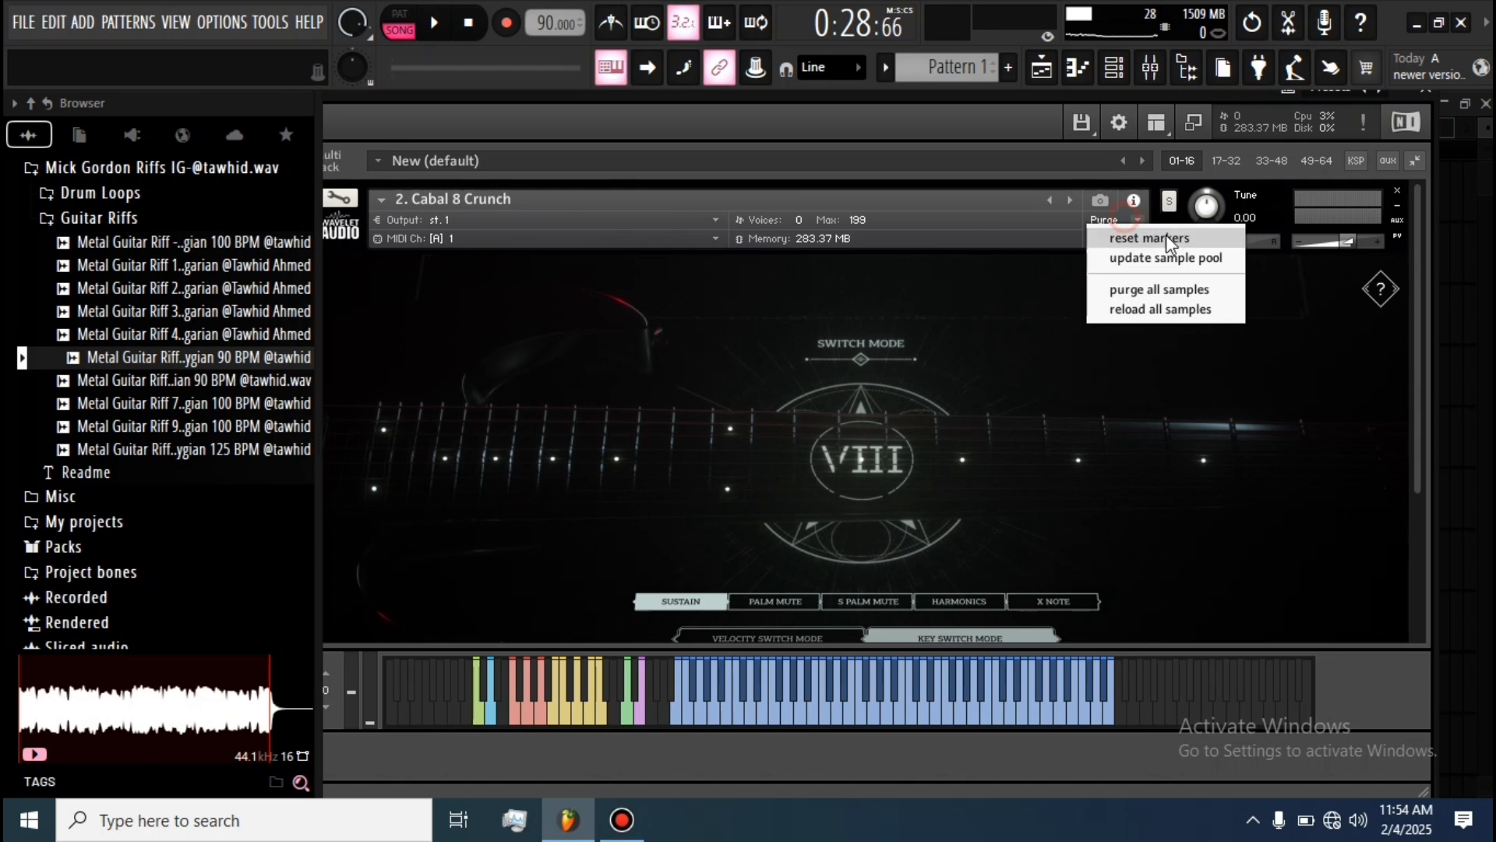
left_click(1154, 290)
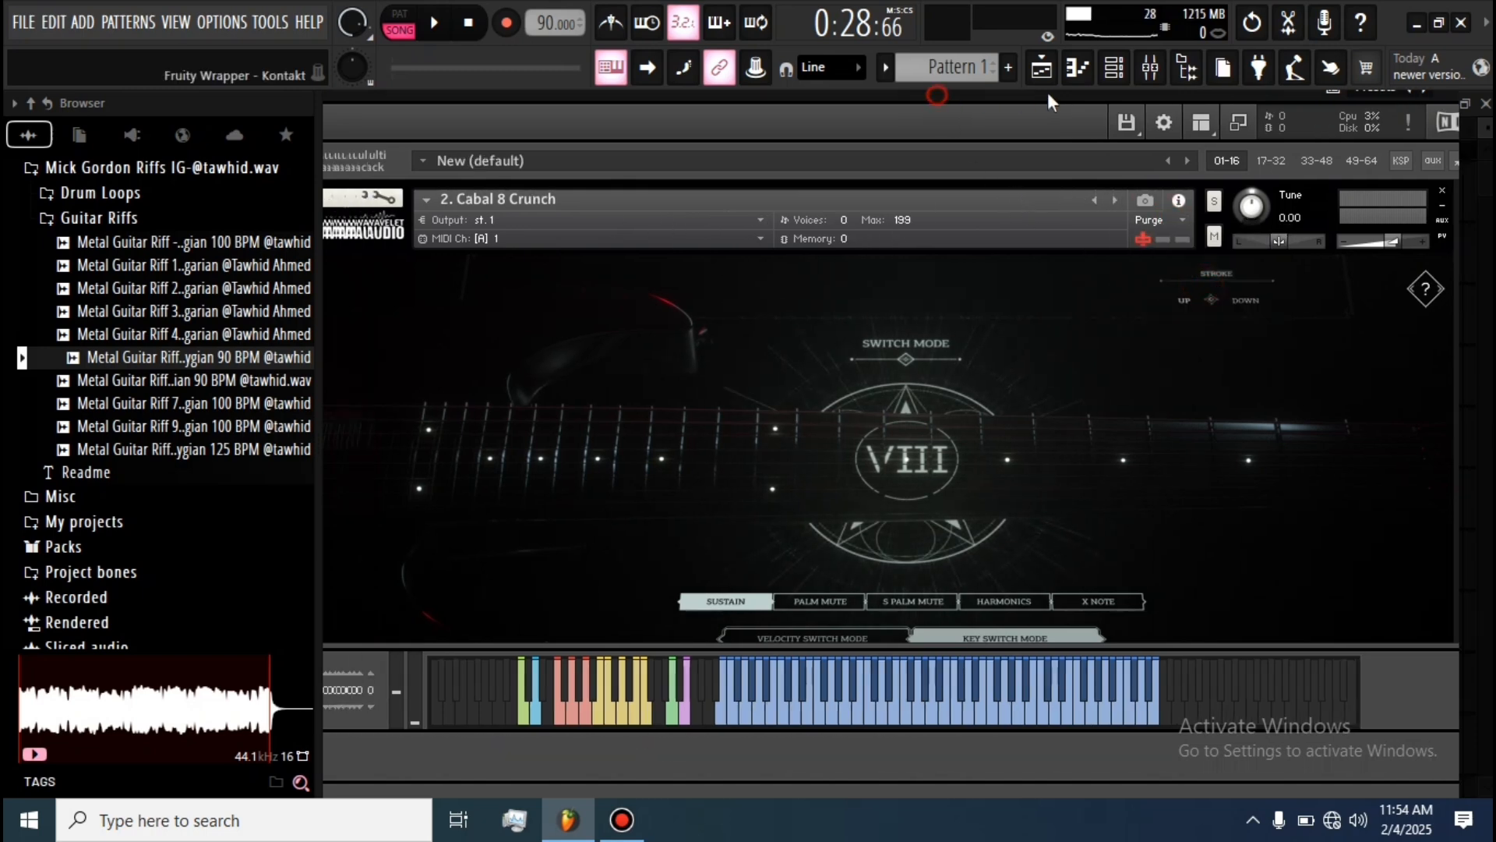
- Play Pattern 1 in pattern mode to reload only the guitar samples it uses, and check Kontakt's memory read-out
left_click_drag(1047, 92, 1058, 92)
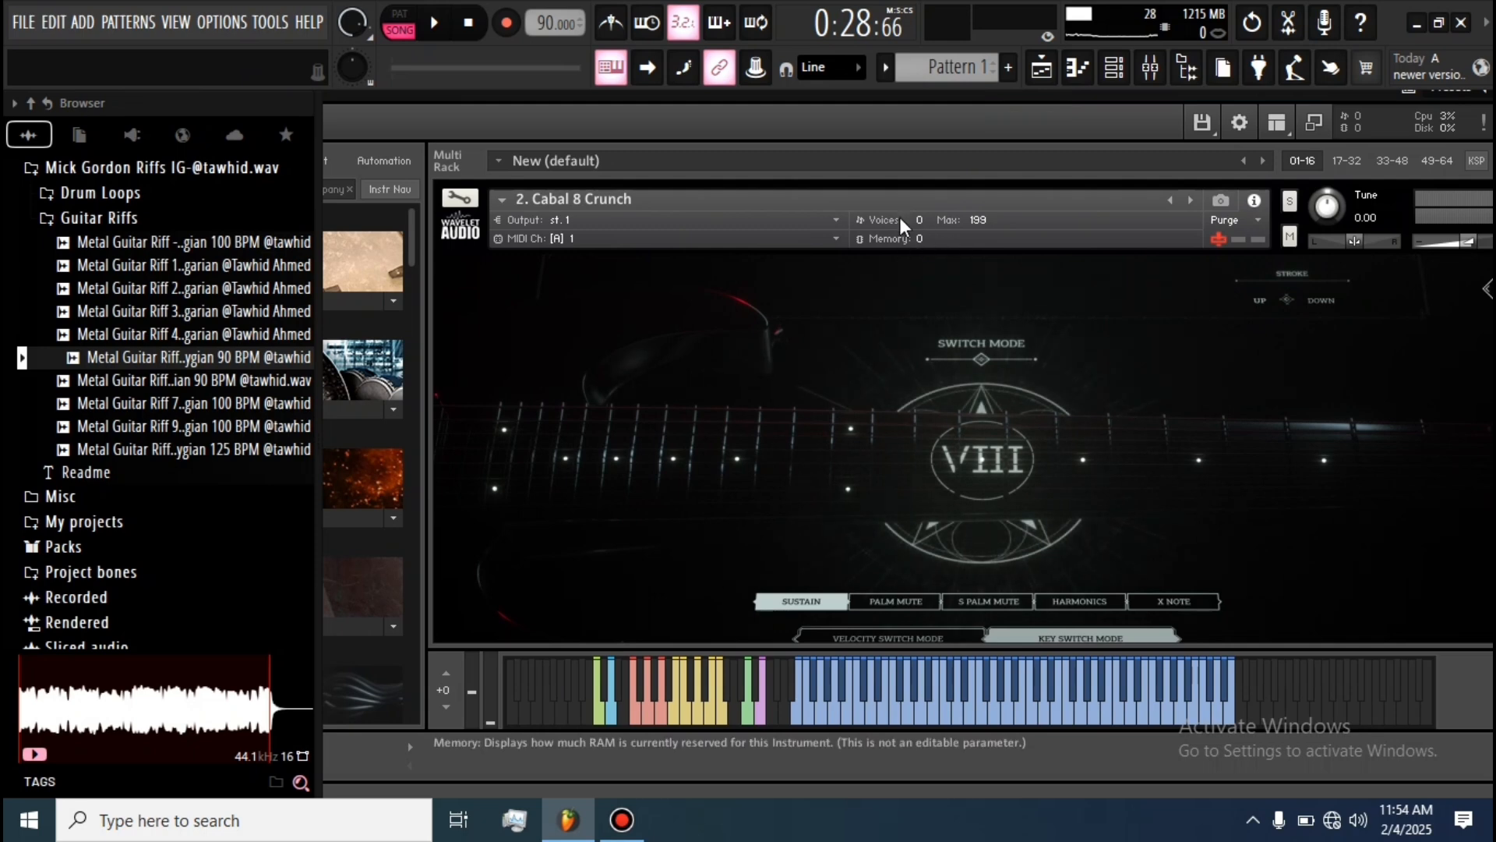
left_click(451, 21)
scroll(867, 405, "down", 1)
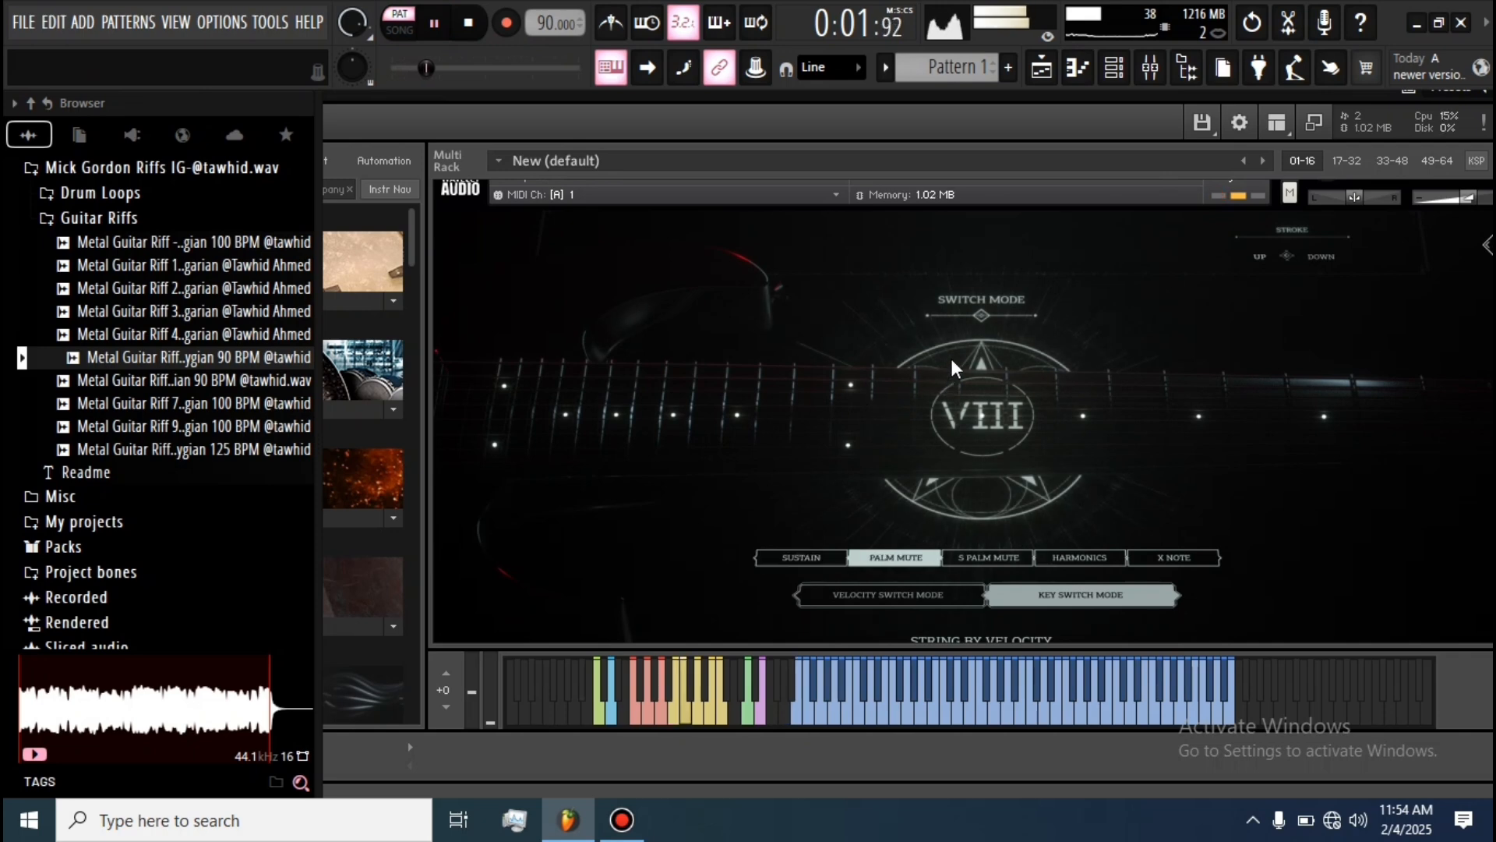
scroll(952, 360, "up", 1)
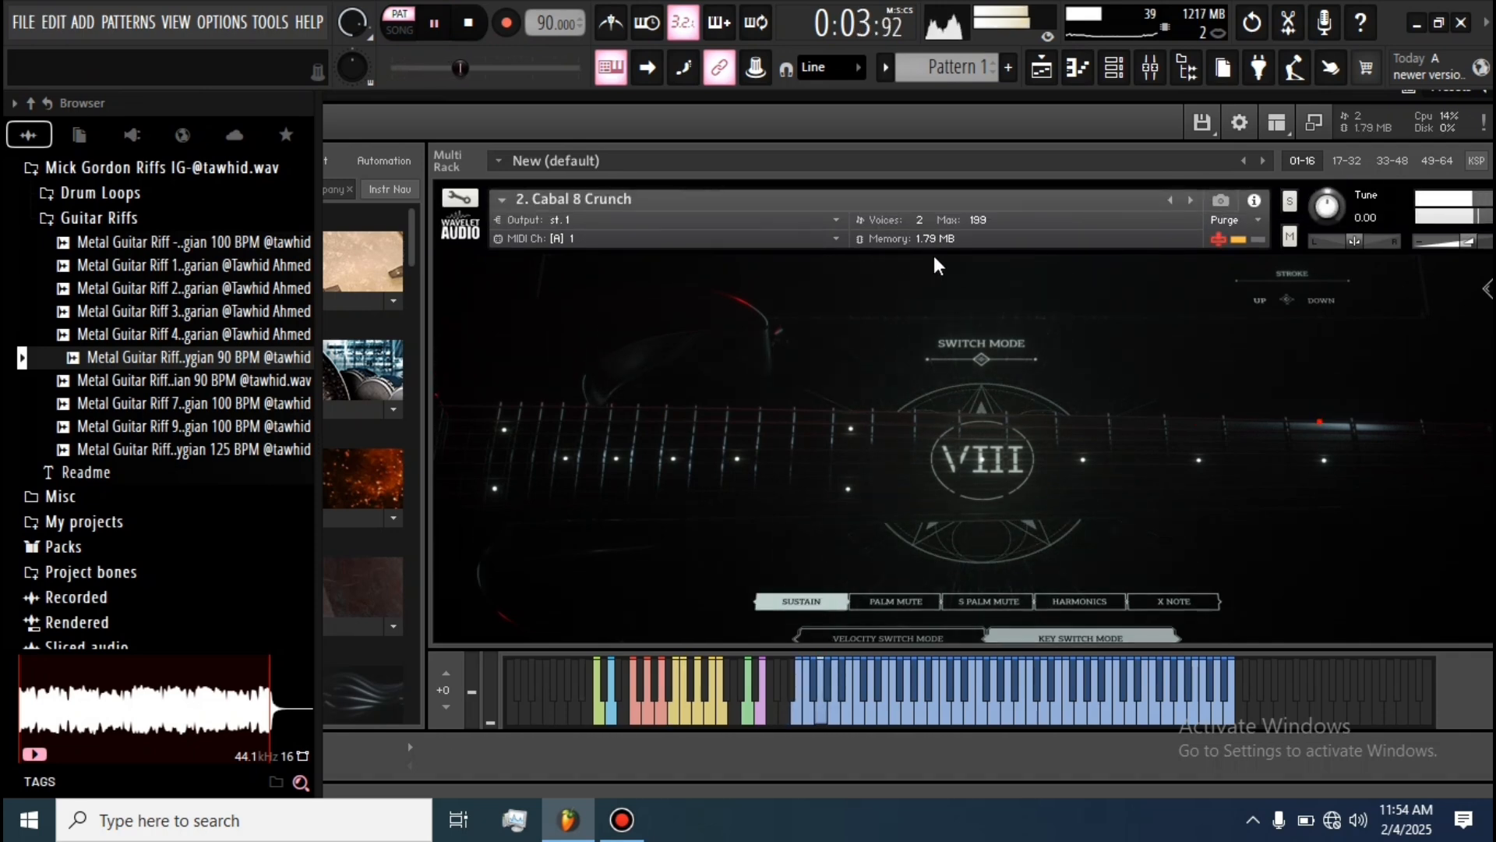